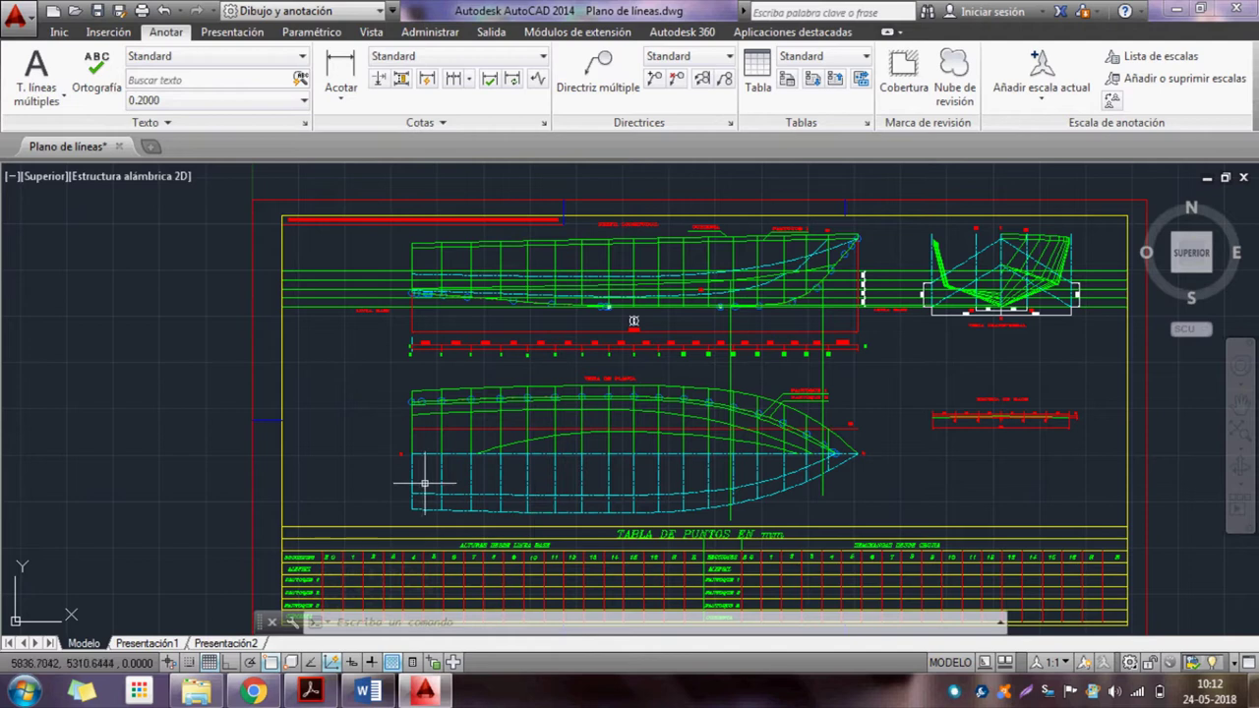
- Window-select the sheer, chine and keel curves in the profile view
middle_drag(679, 339, 661, 339)
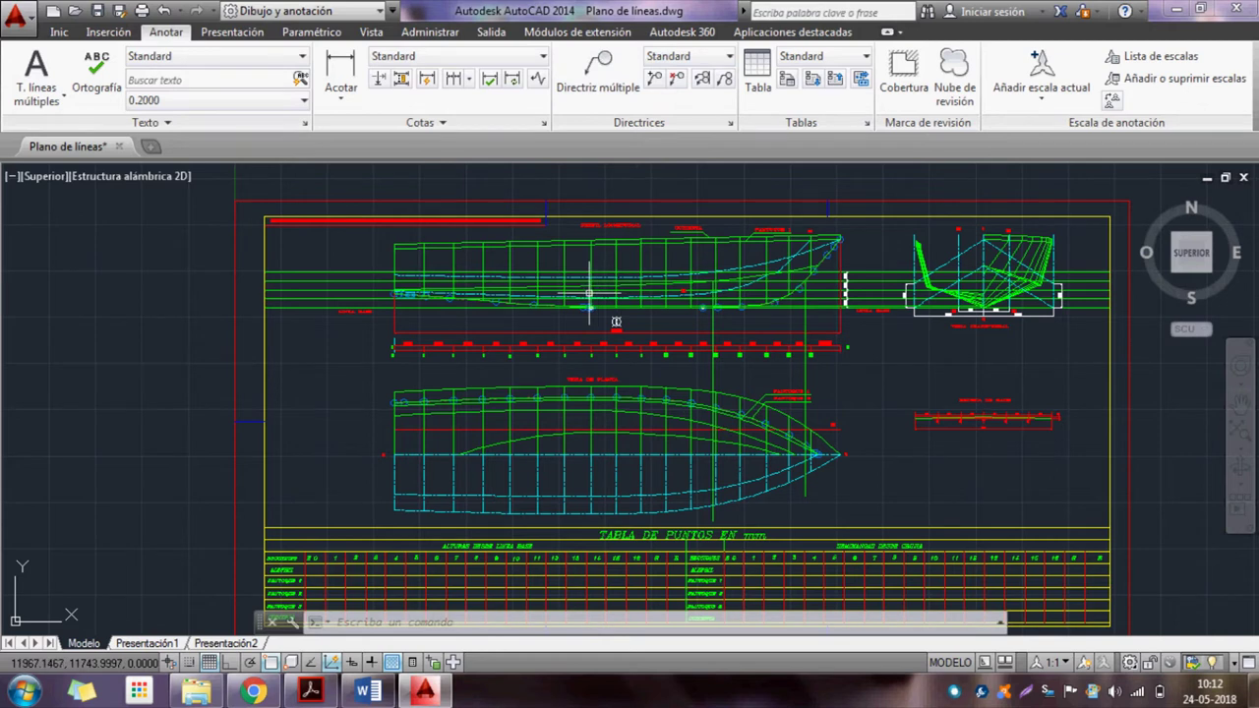
scroll(556, 254, up, 5)
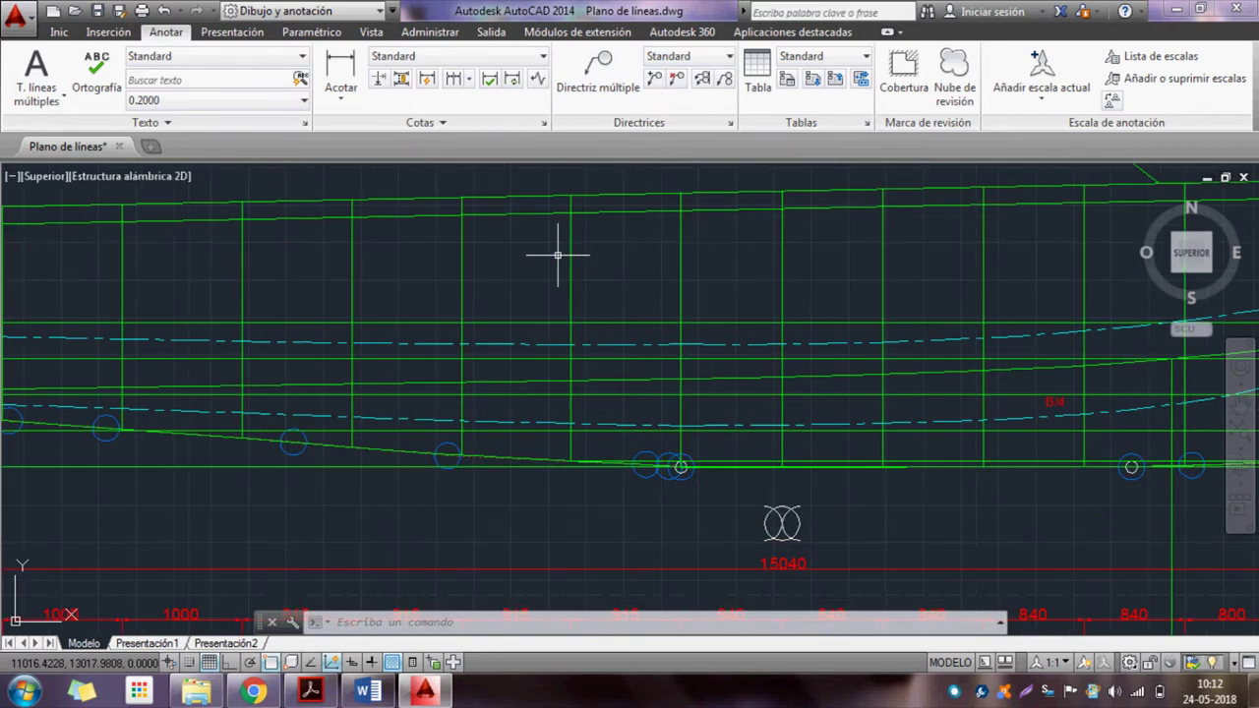
scroll(562, 253, down, 2)
click(553, 267)
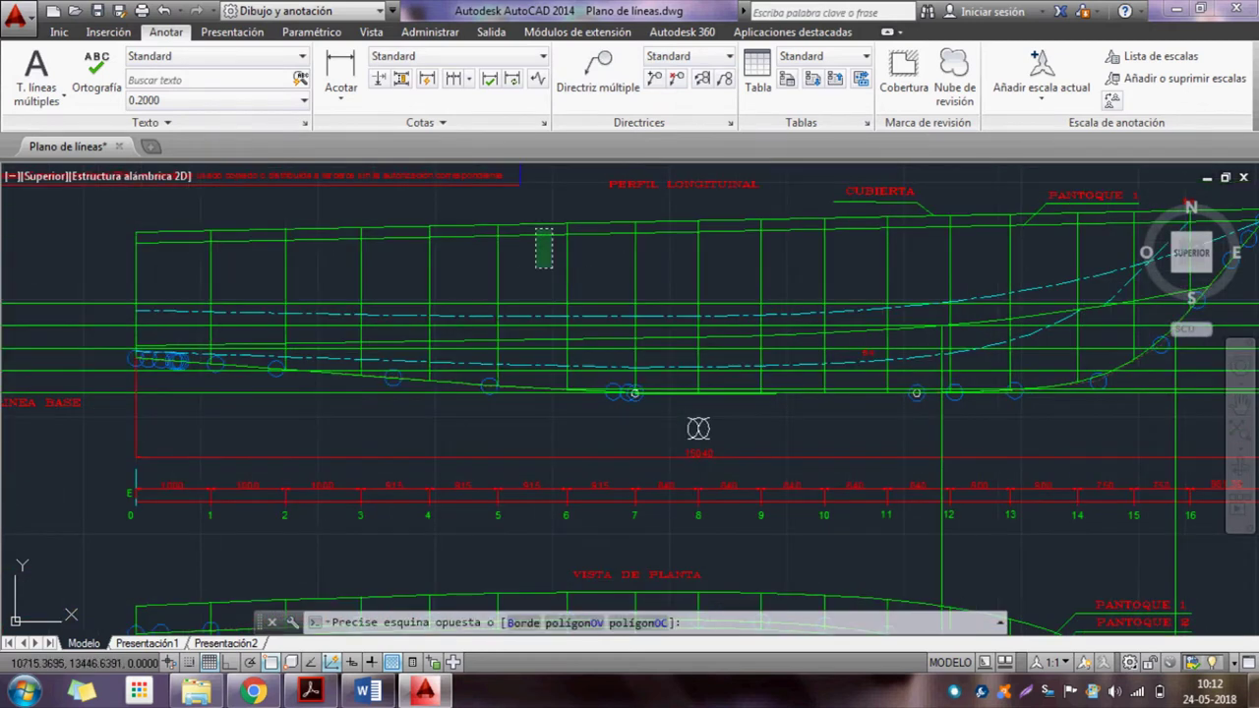
click(531, 220)
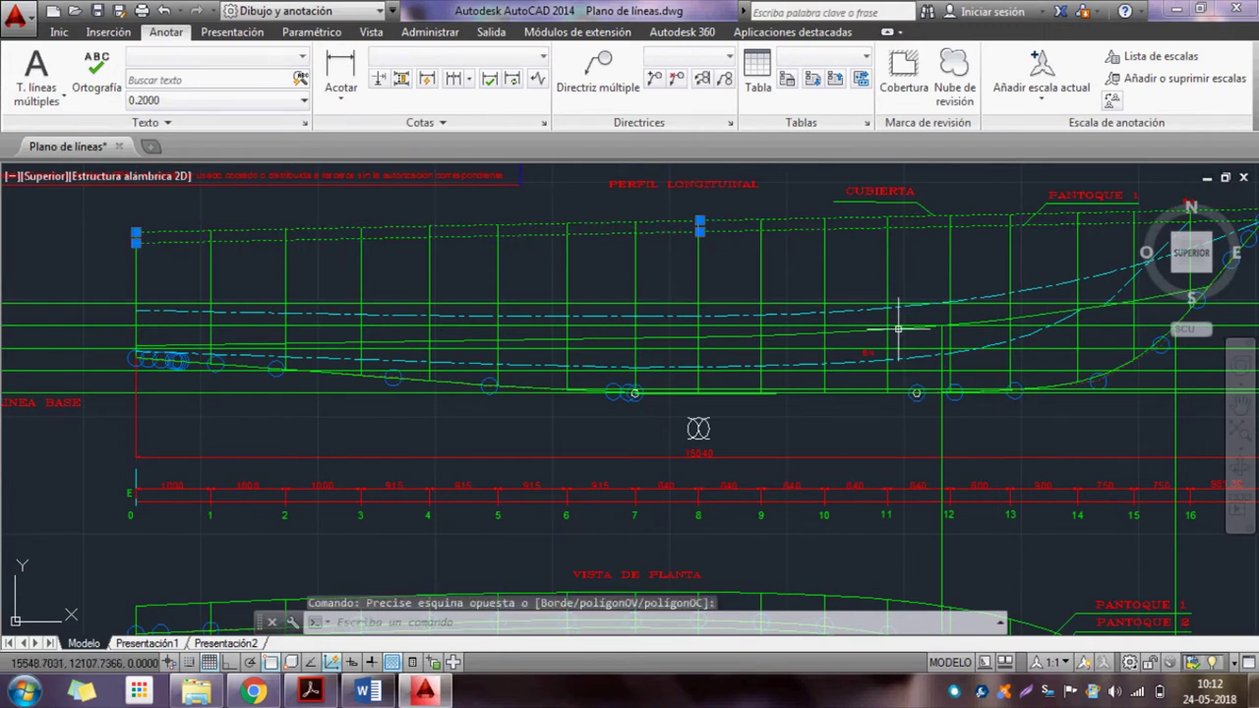
middle_drag(897, 328, 762, 319)
click(919, 300)
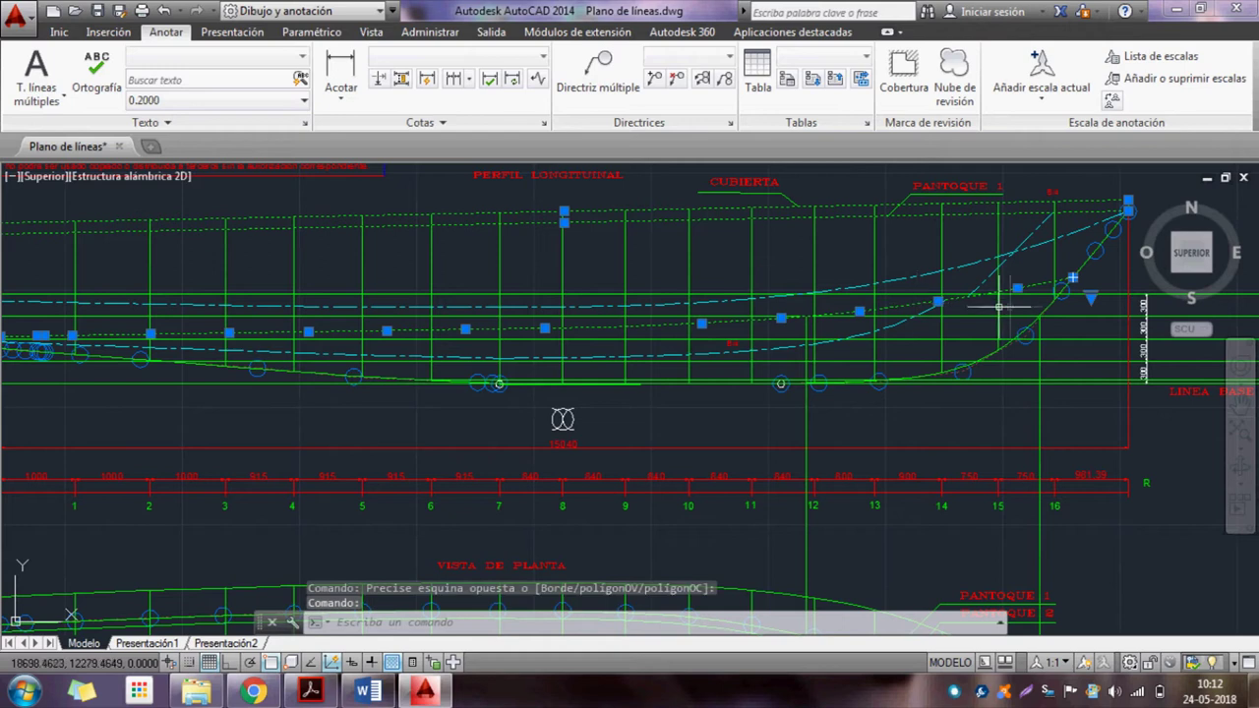
click(1043, 311)
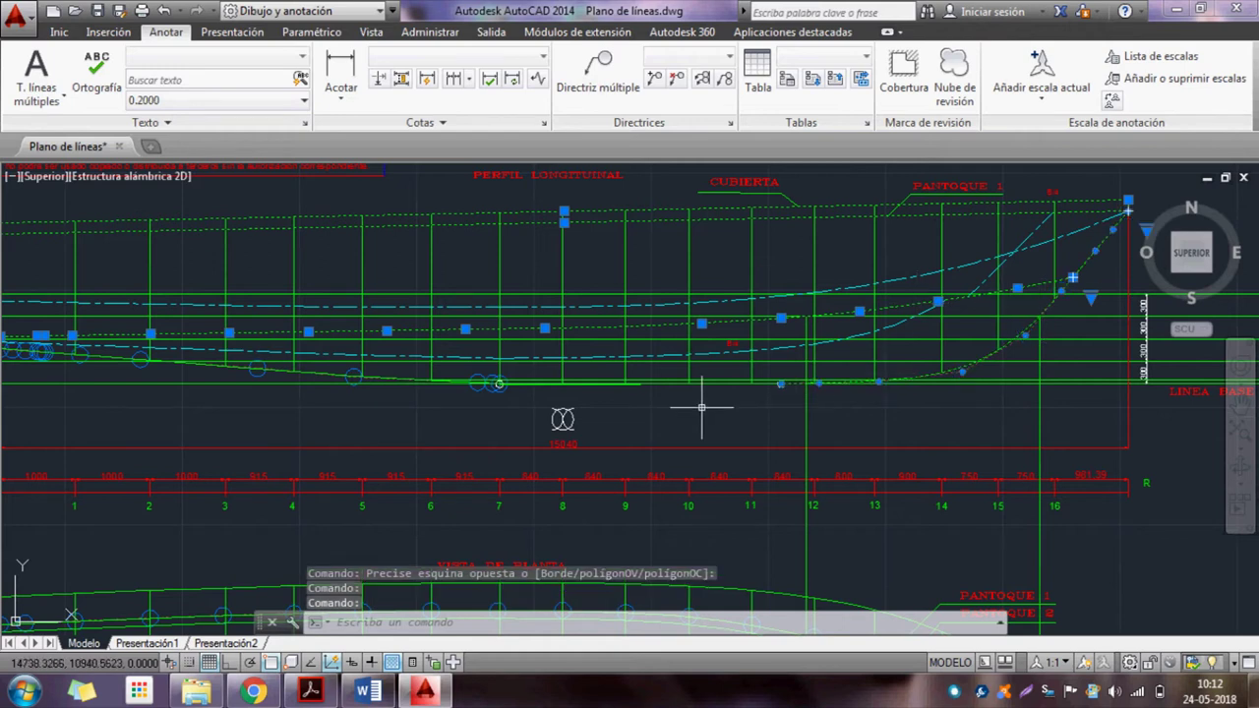
click(310, 373)
scroll(310, 373, down, 2)
scroll(445, 381, up, 2)
scroll(445, 381, up, 4)
click(463, 385)
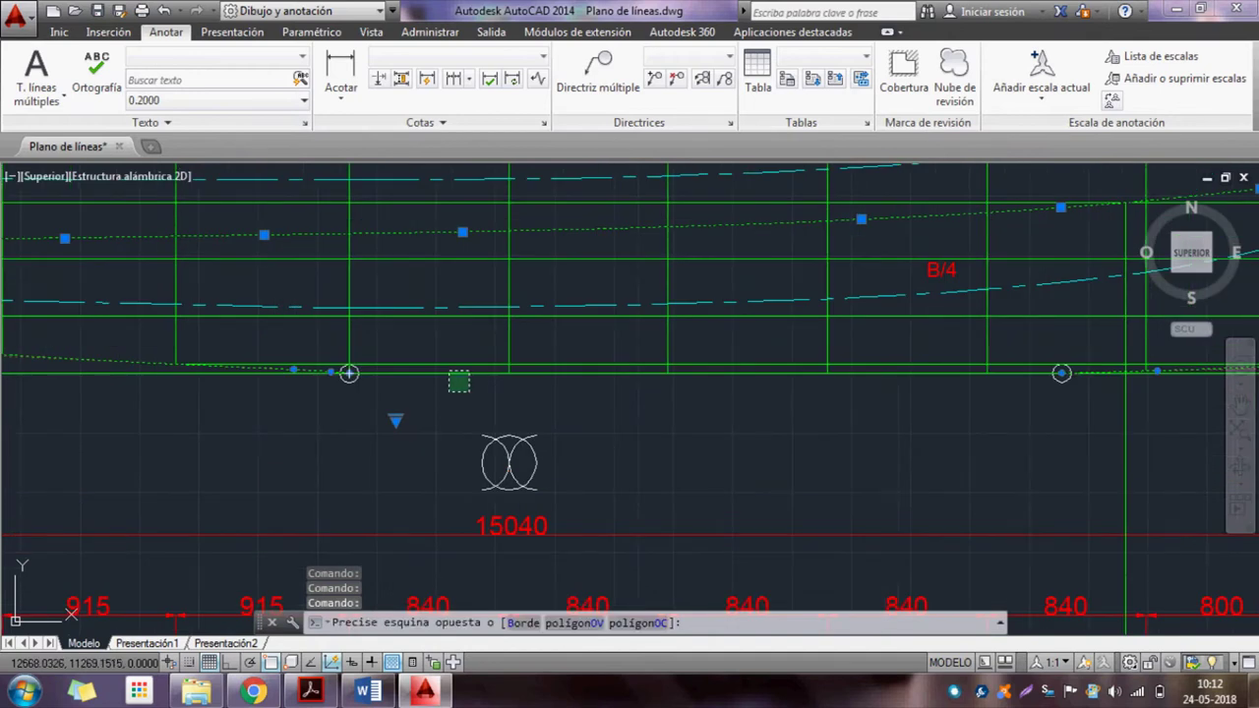
click(454, 377)
scroll(454, 378, down, 3)
scroll(455, 378, down, 2)
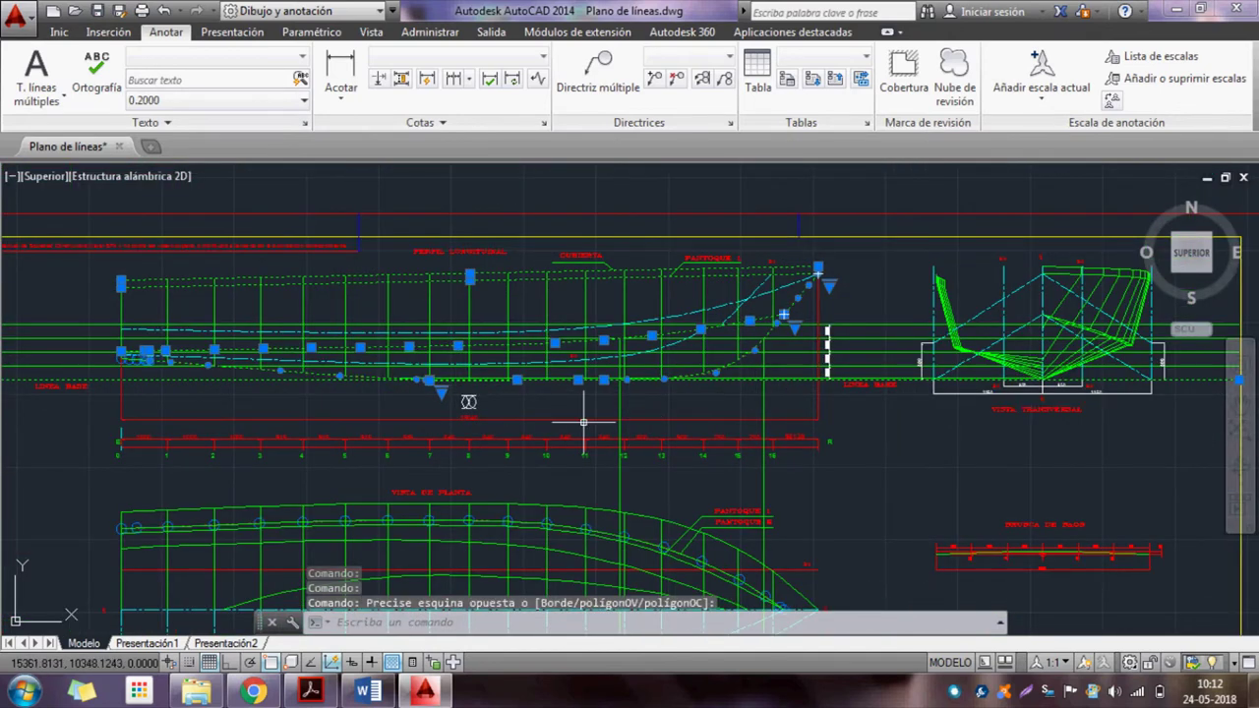
scroll(584, 422, up, 3)
scroll(478, 379, up, 3)
- Add the plan-view sheer and PANTOQUE curves and copy all twelve curves with Ctrl+C
click(472, 373)
click(449, 341)
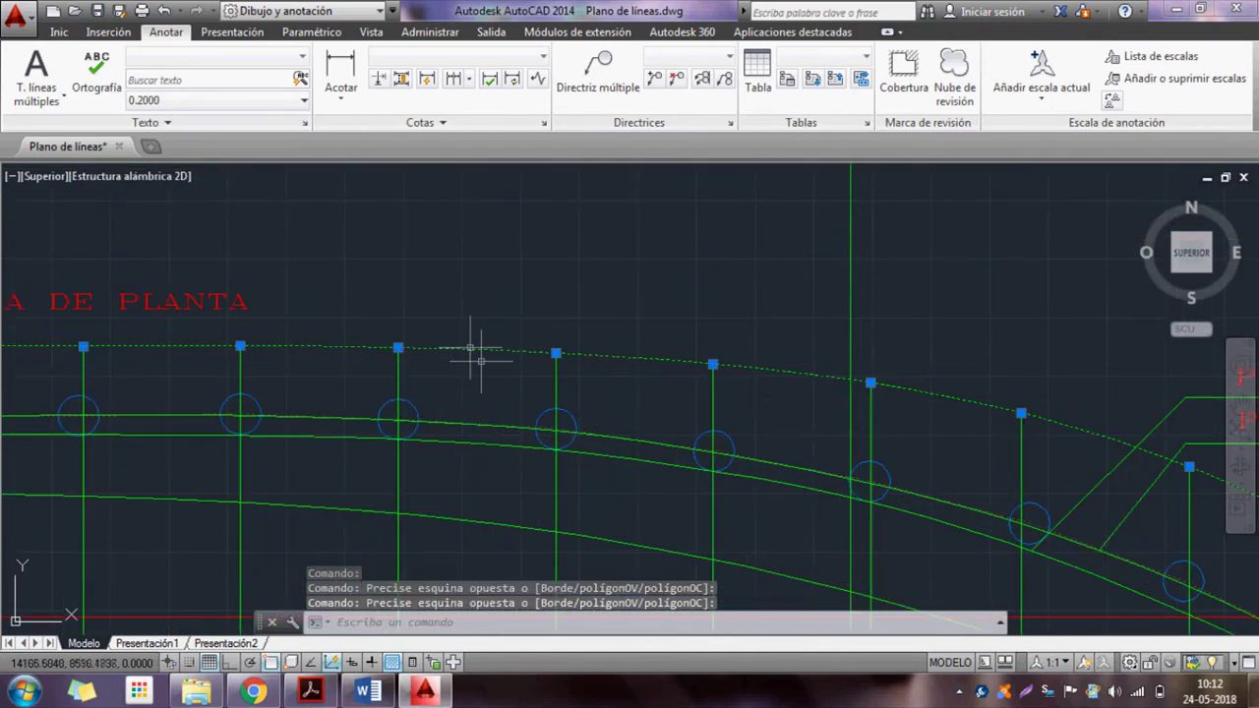
scroll(470, 347, down, 4)
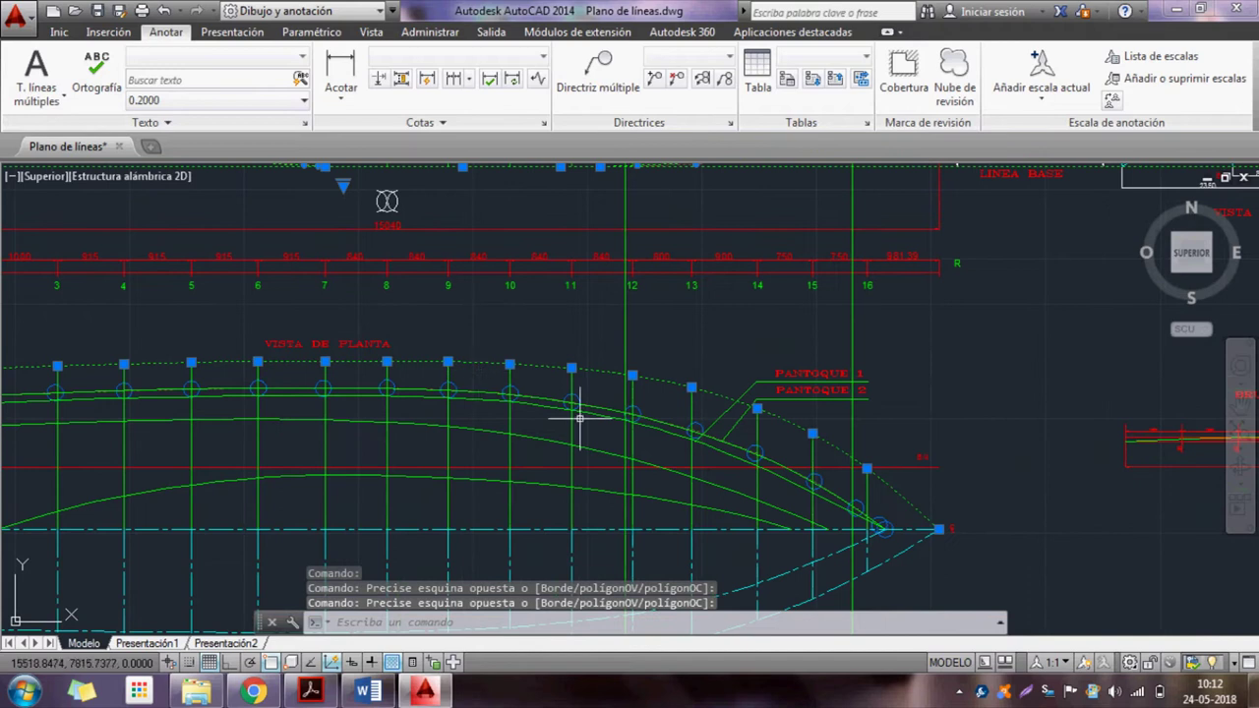
scroll(654, 441, up, 2)
click(674, 446)
click(654, 390)
scroll(656, 388, down, 4)
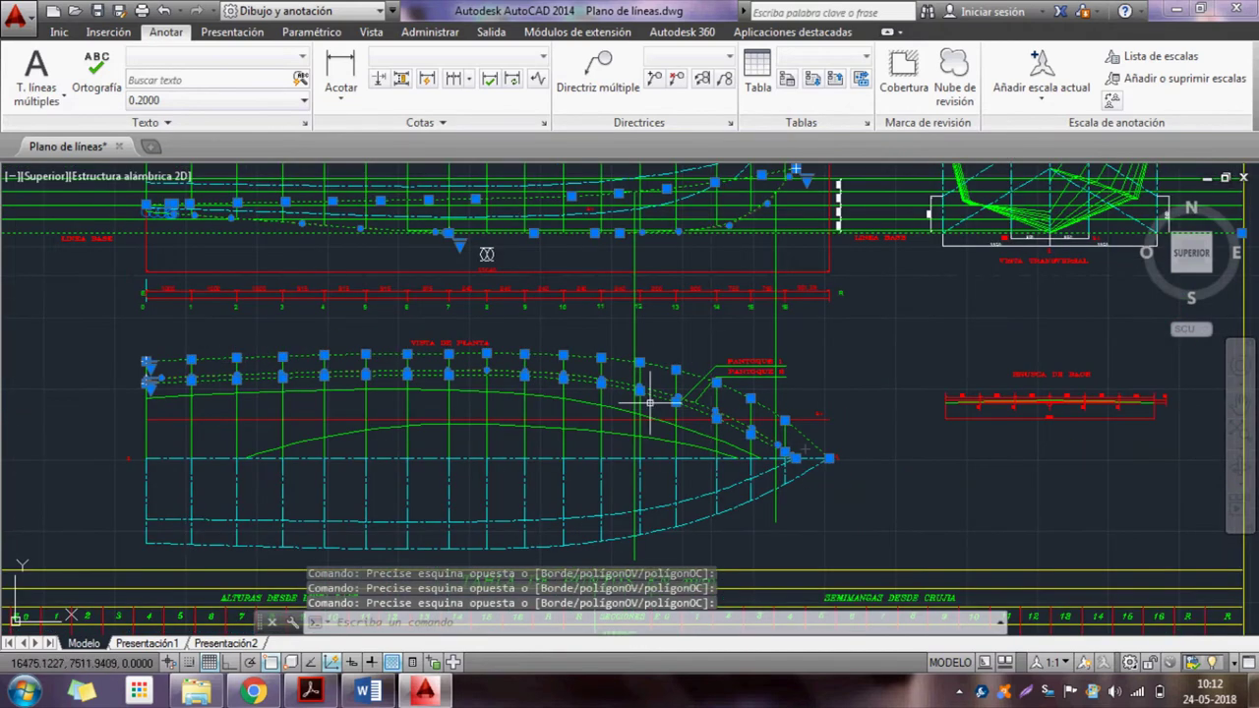
scroll(610, 343, up, 2)
scroll(309, 282, up, 3)
scroll(316, 331, down, 2)
scroll(316, 332, up, 4)
click(219, 343)
click(219, 322)
scroll(219, 323, down, 5)
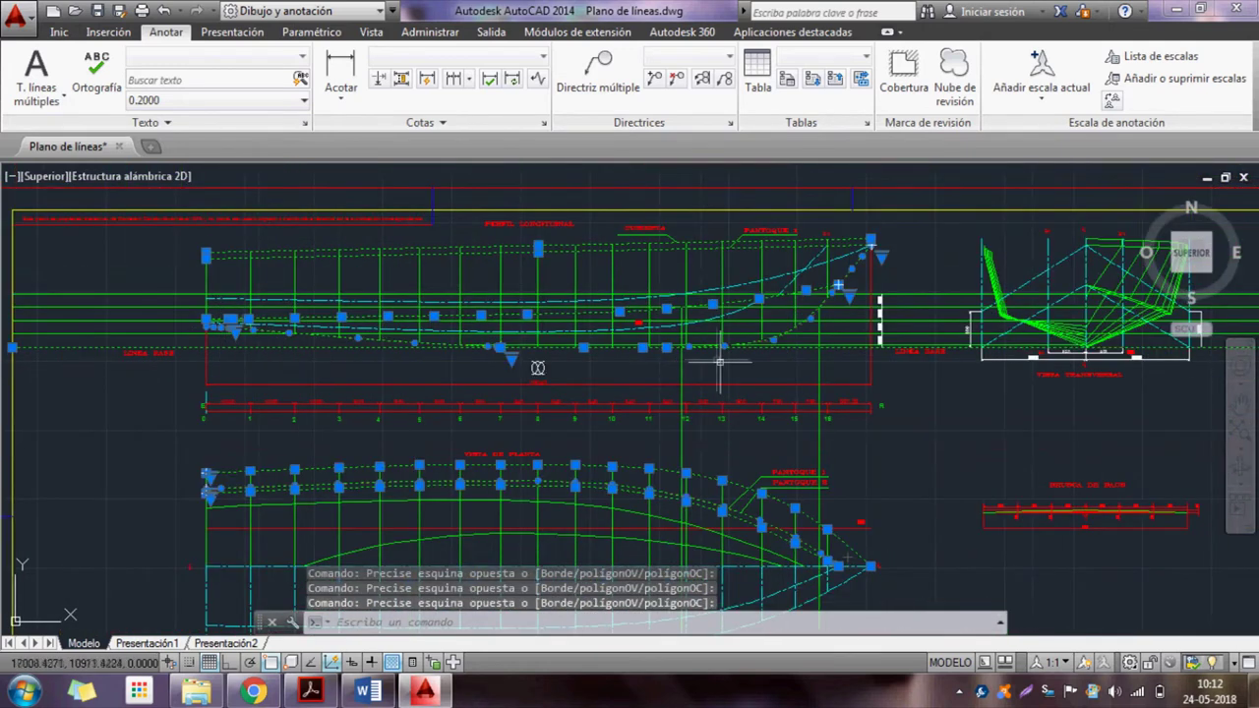
scroll(713, 379, down, 2)
scroll(707, 410, up, 2)
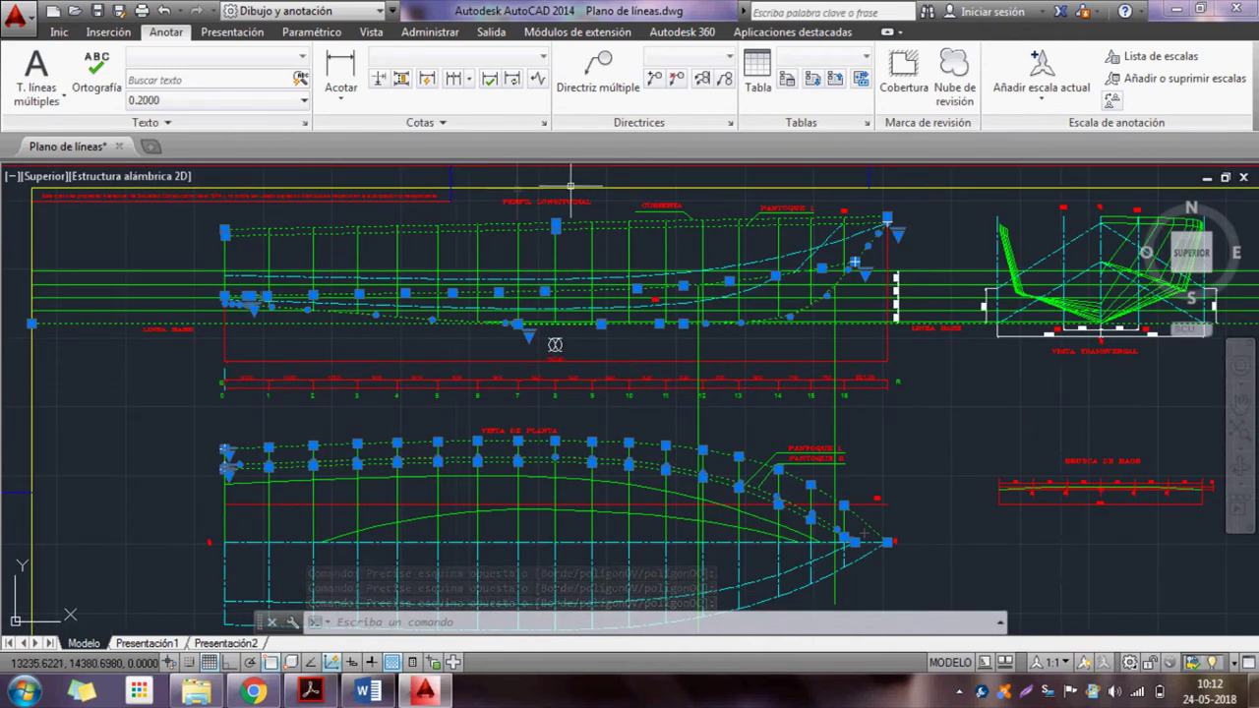
middle_drag(563, 208, 542, 231)
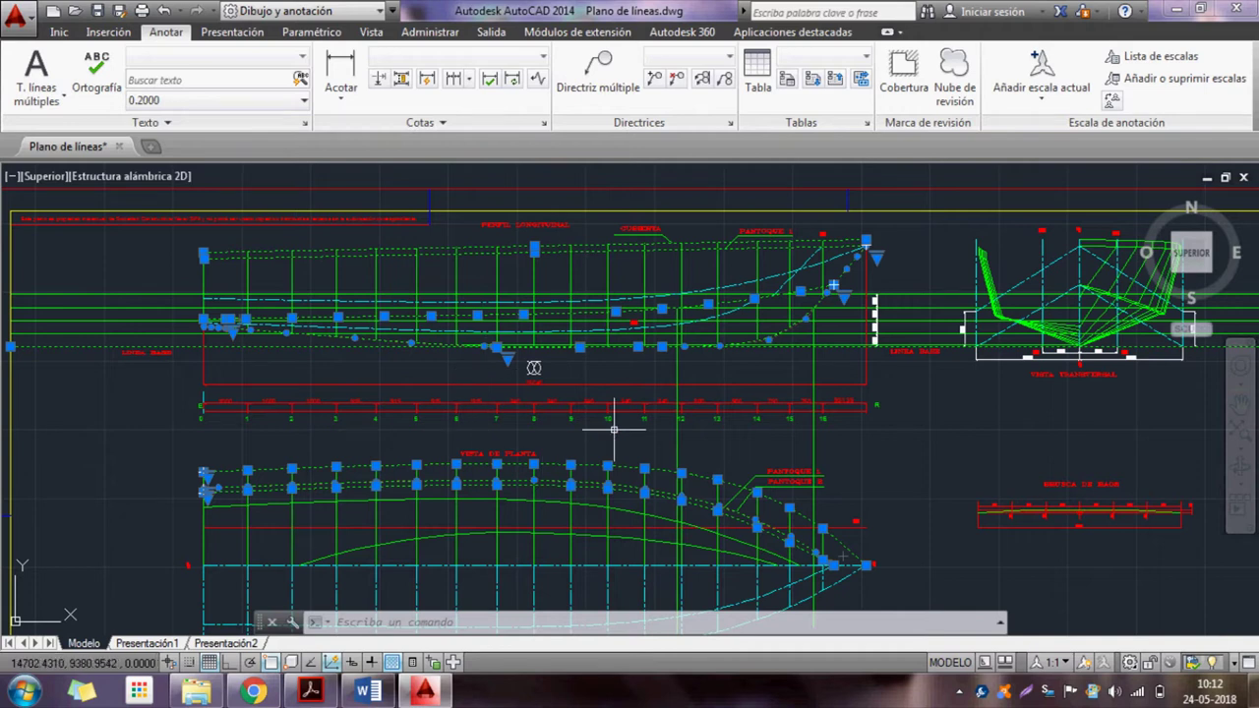
key(ctrl+c)
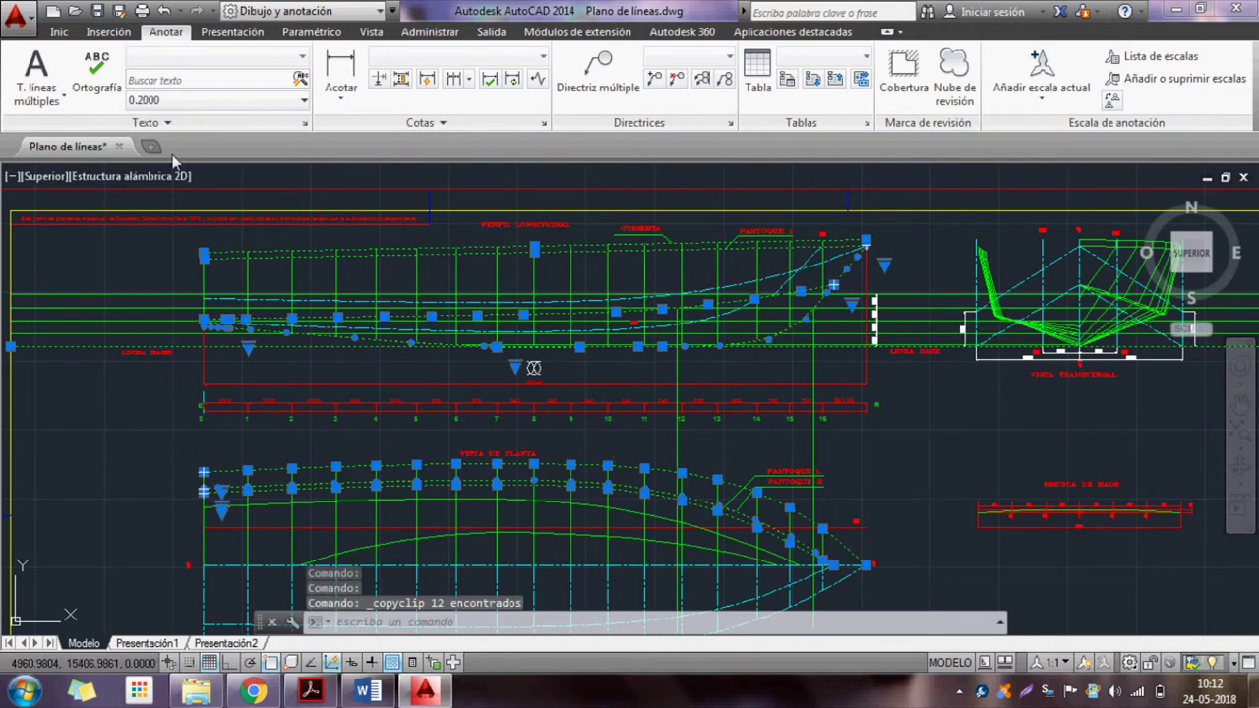
- Paste the hull curves at the origin of a new acad.dwt drawing
click(151, 146)
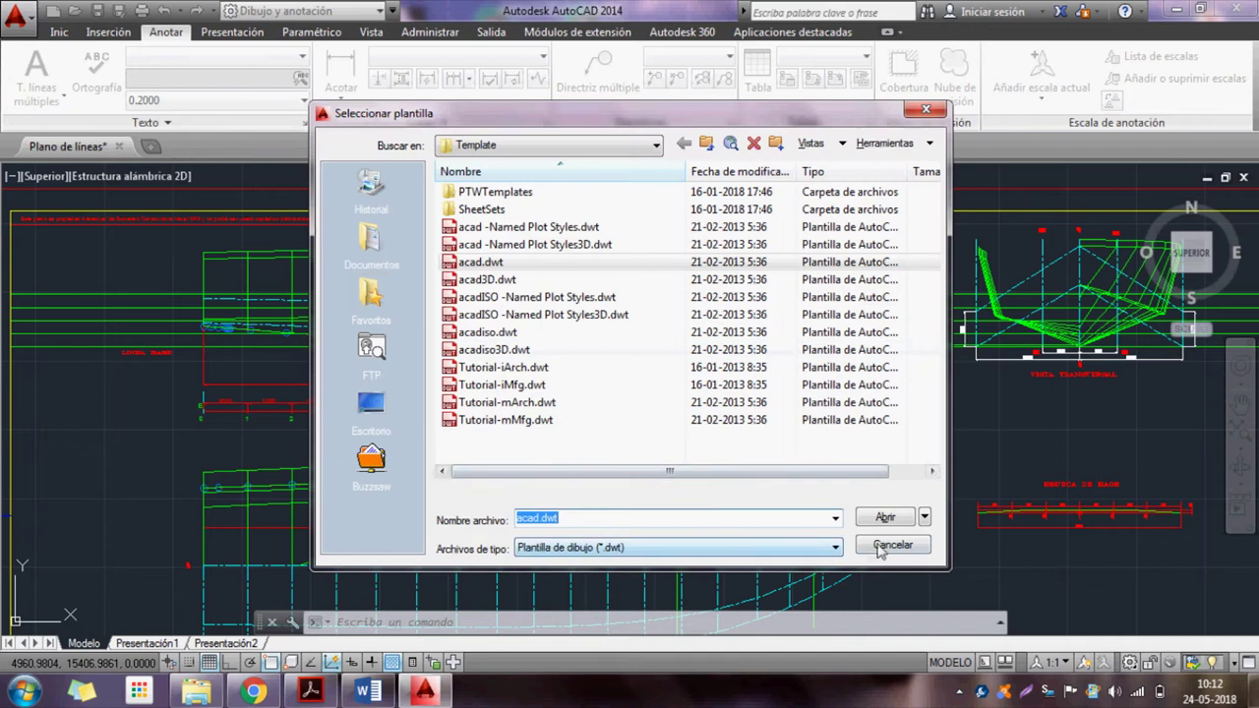
click(883, 518)
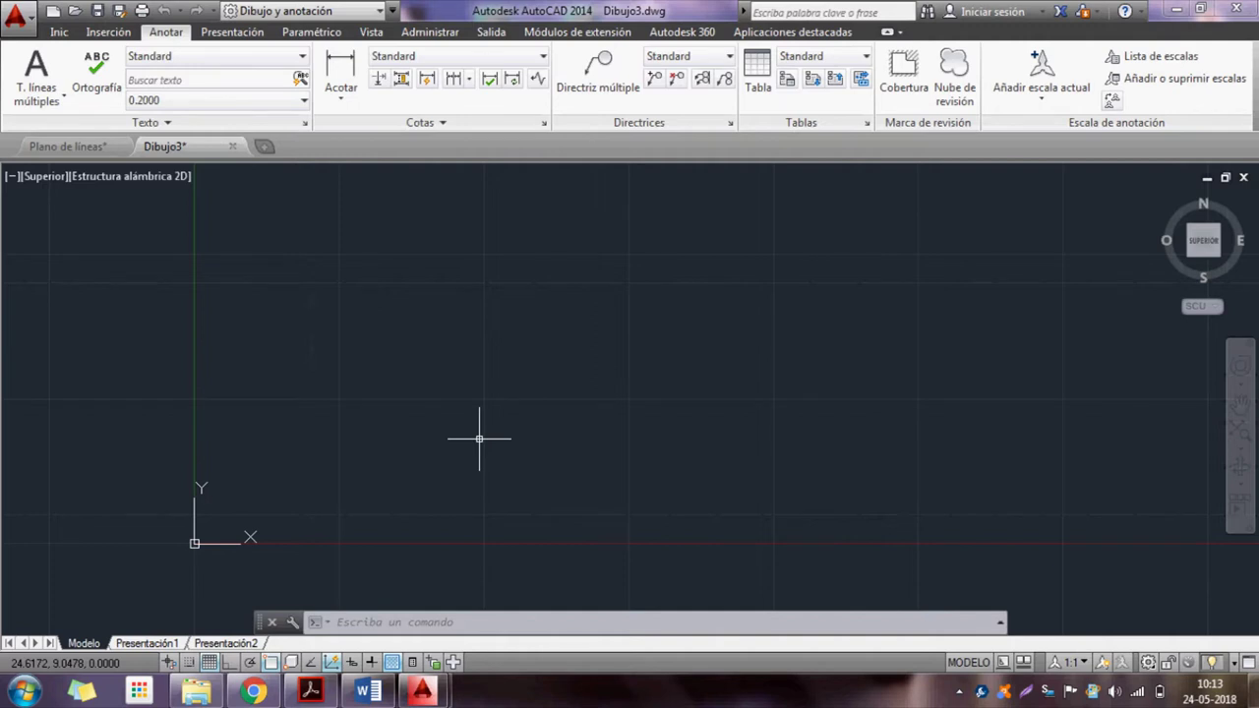
key(ctrl+v)
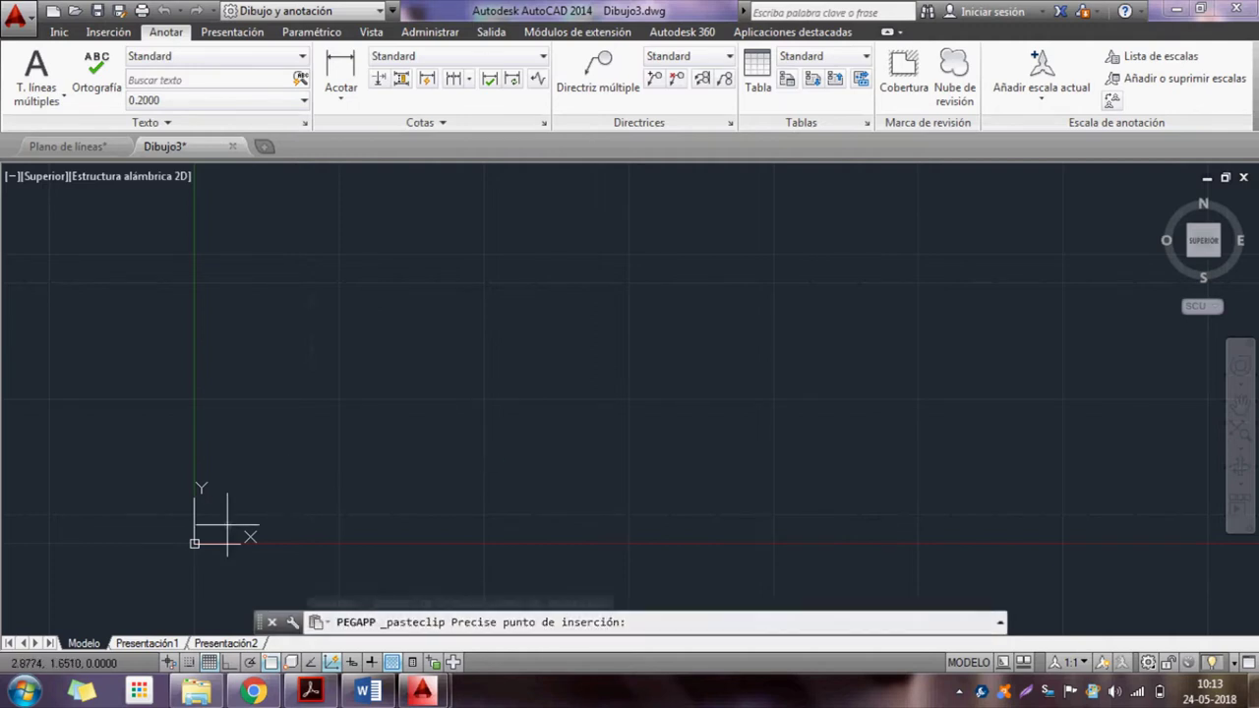
click(227, 526)
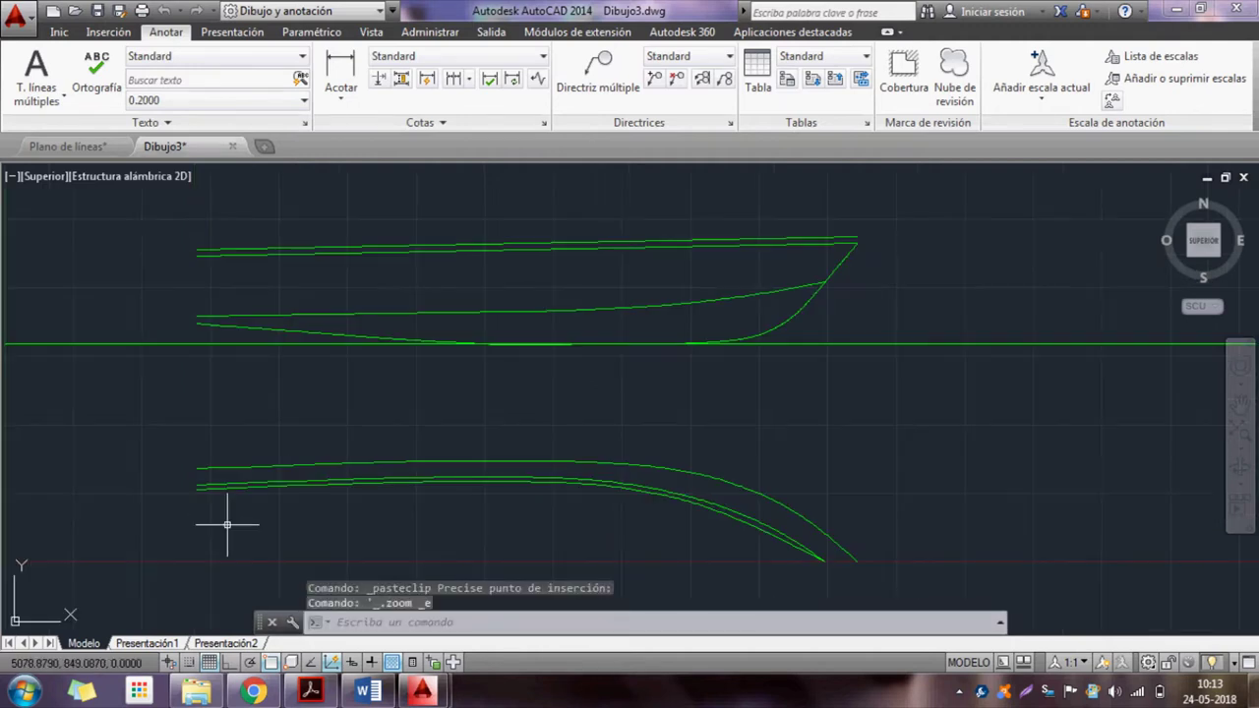
- Fit the curves in view and save the drawing as A rhinoceros on Escritorio
middle_click(421, 337)
middle_drag(492, 355, 527, 369)
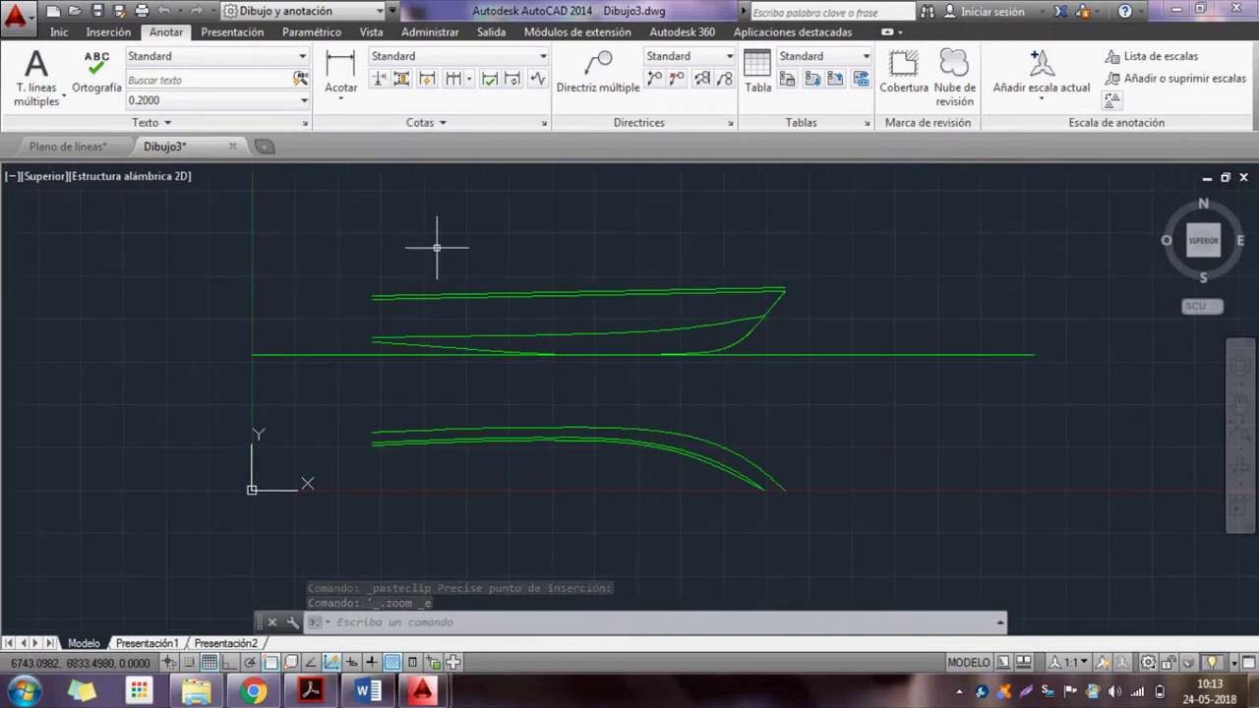
click(119, 10)
text(A rhinoceros)
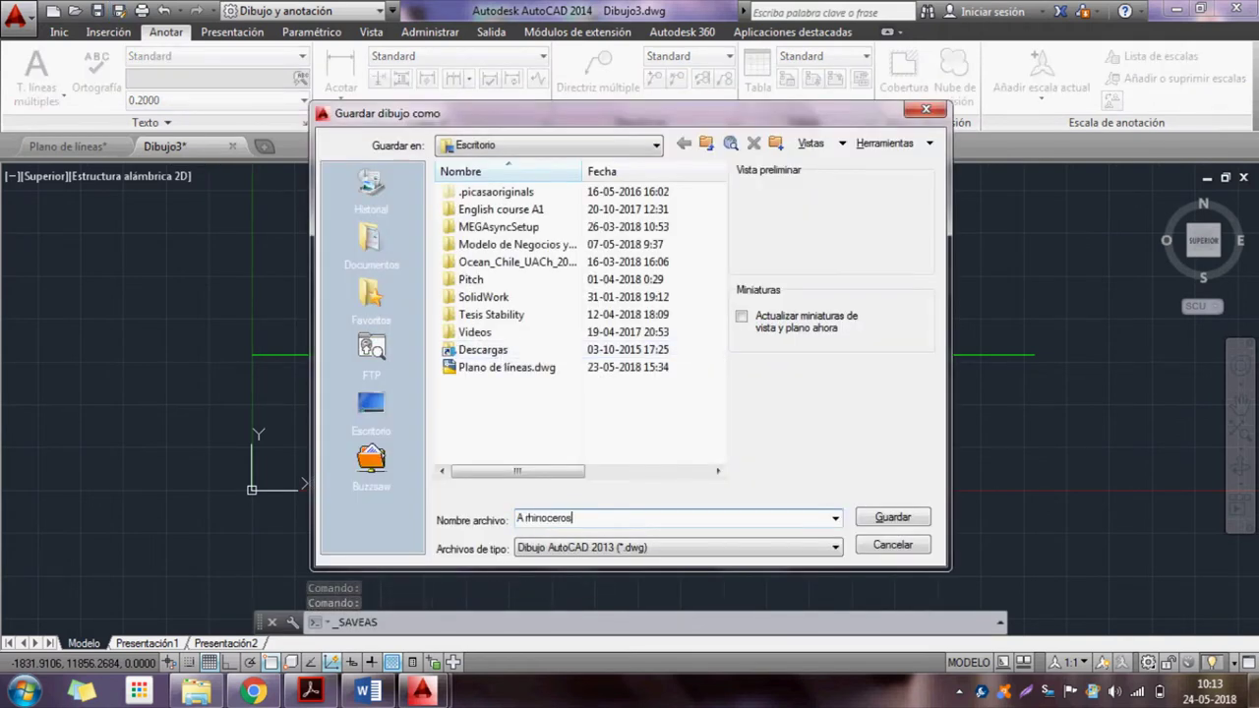
click(891, 517)
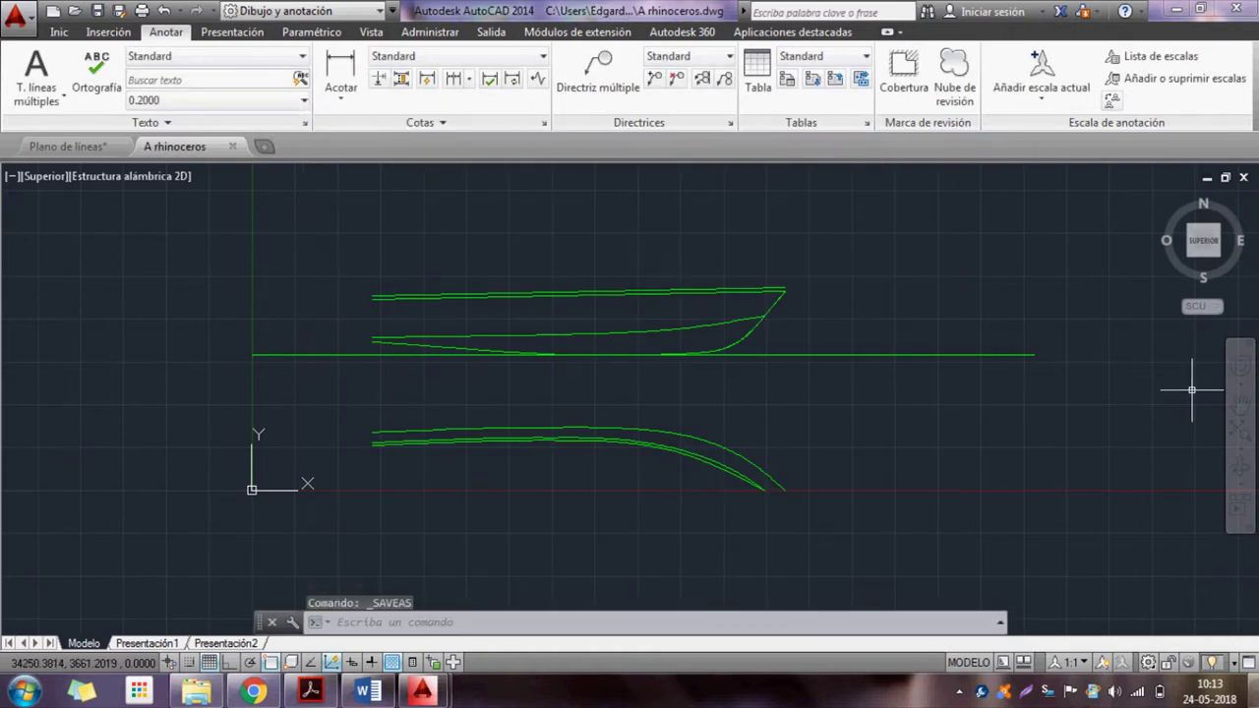
- Save the hull drawing as A rhinoceros.dxf in DXF de AutoCAD 2010/LT2010 format, leaving the desktop showing
key(super+d)
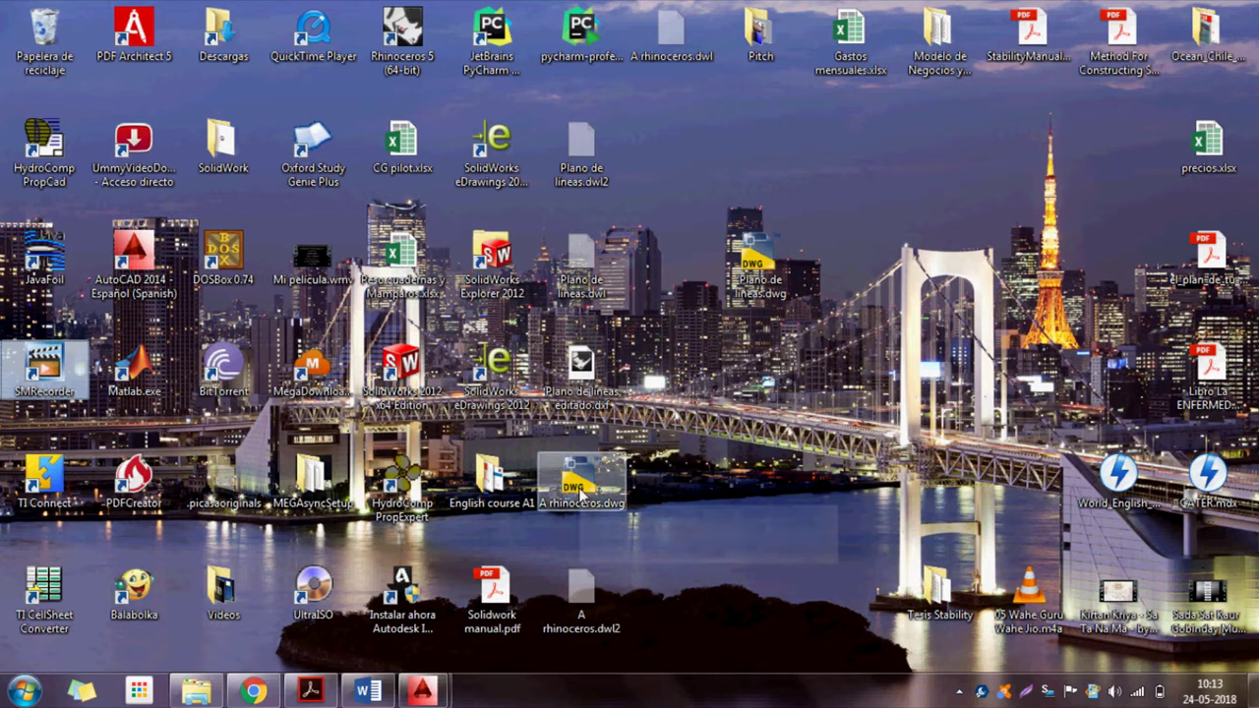
click(445, 693)
mouse_move(422, 691)
click(445, 693)
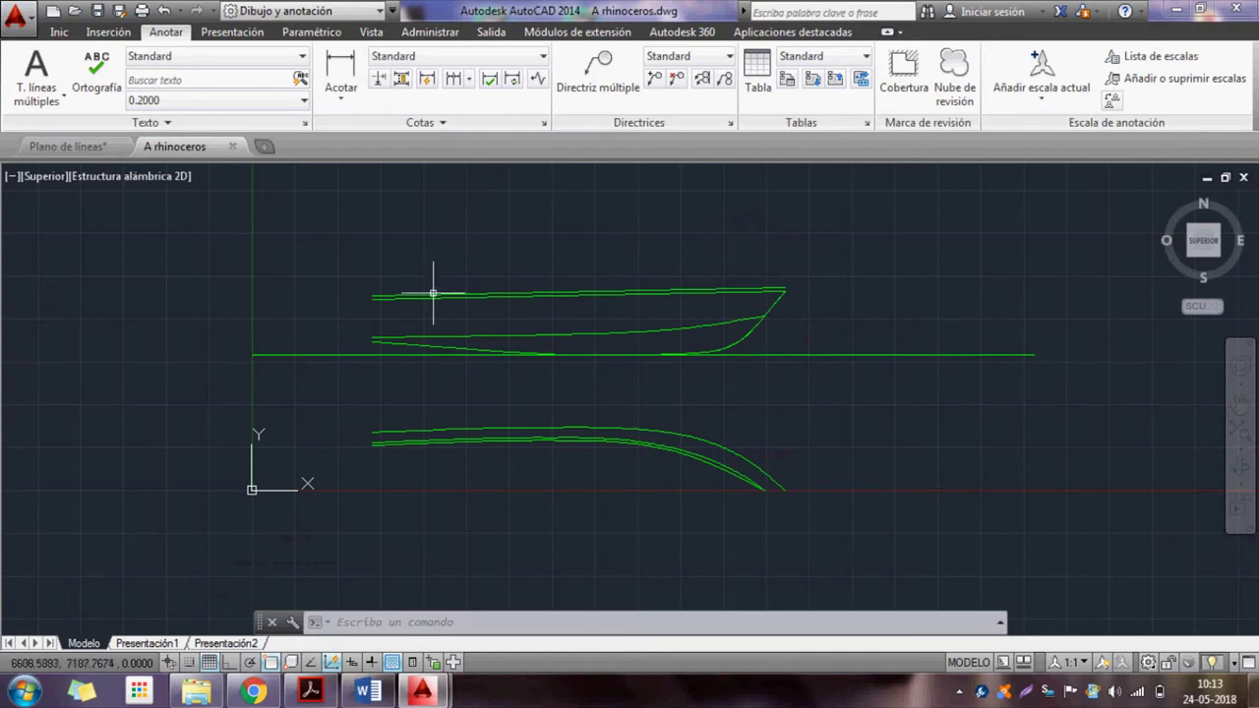
click(119, 12)
click(617, 549)
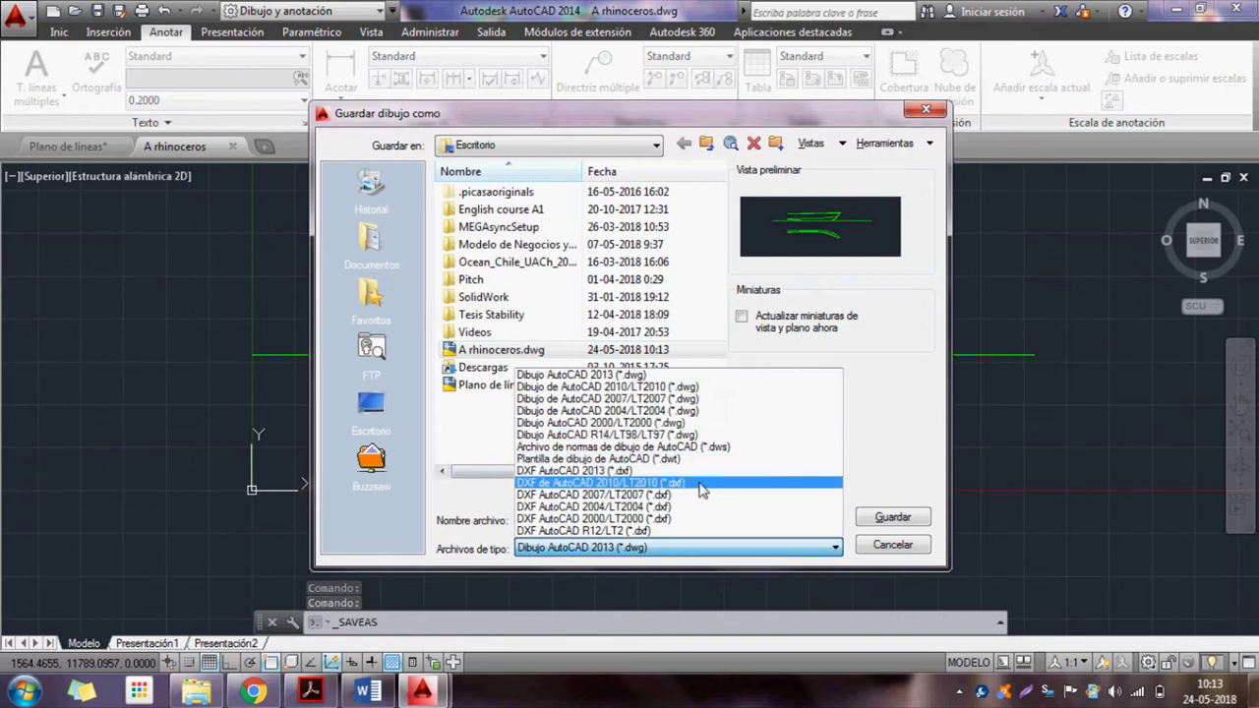
click(702, 482)
click(892, 519)
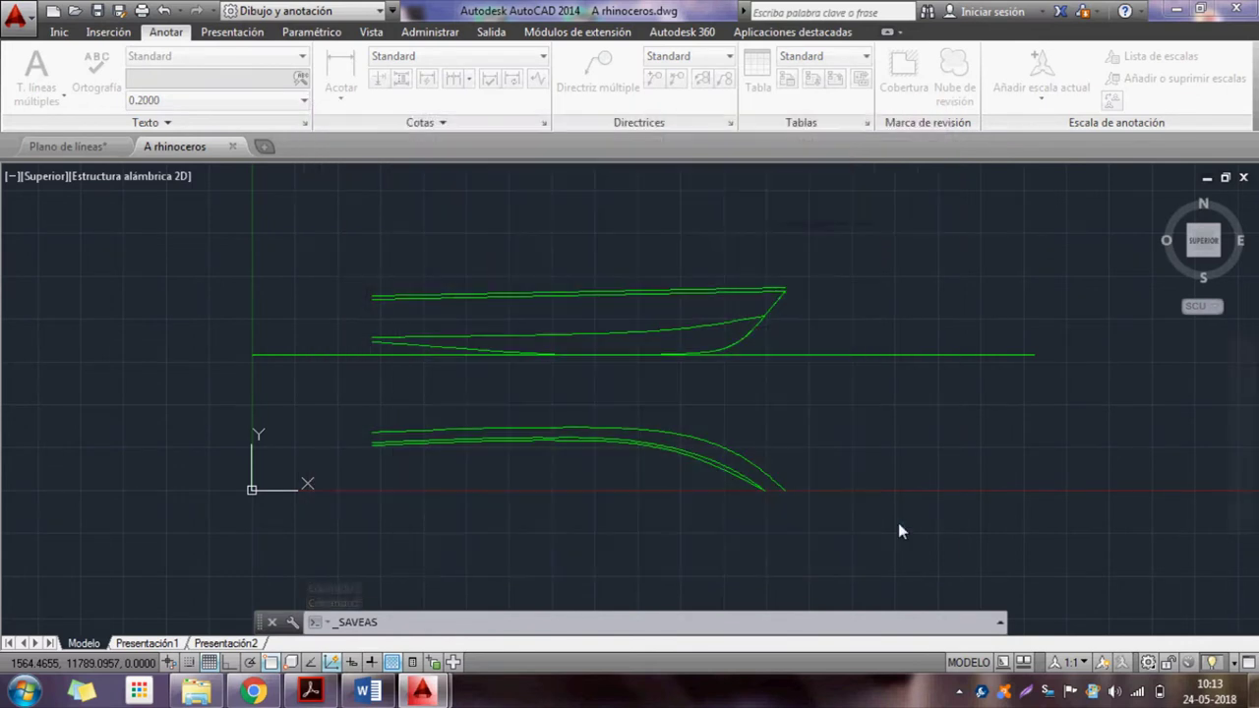
click(1254, 694)
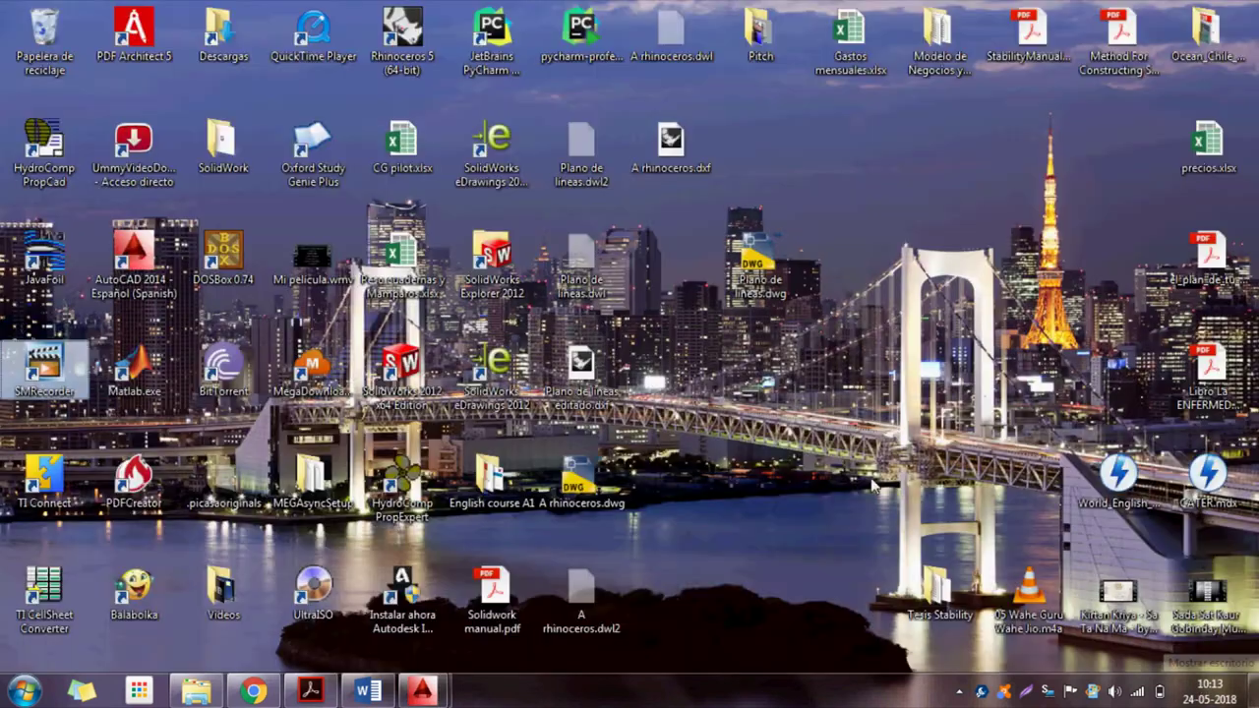
- Open A rhinoceros.dxf from the desktop with Rhinoceros 5 (64-bit) via Open With
drag(649, 146, 824, 148)
mouse_move(850, 145)
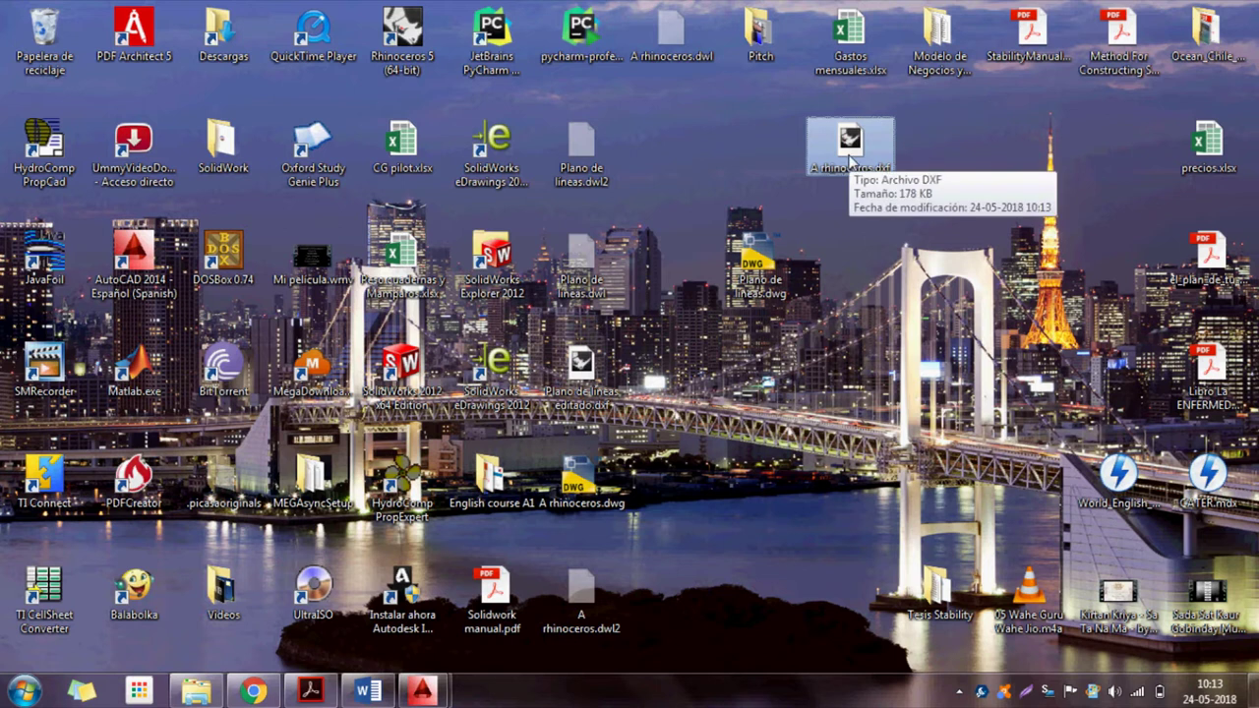
right_click(846, 145)
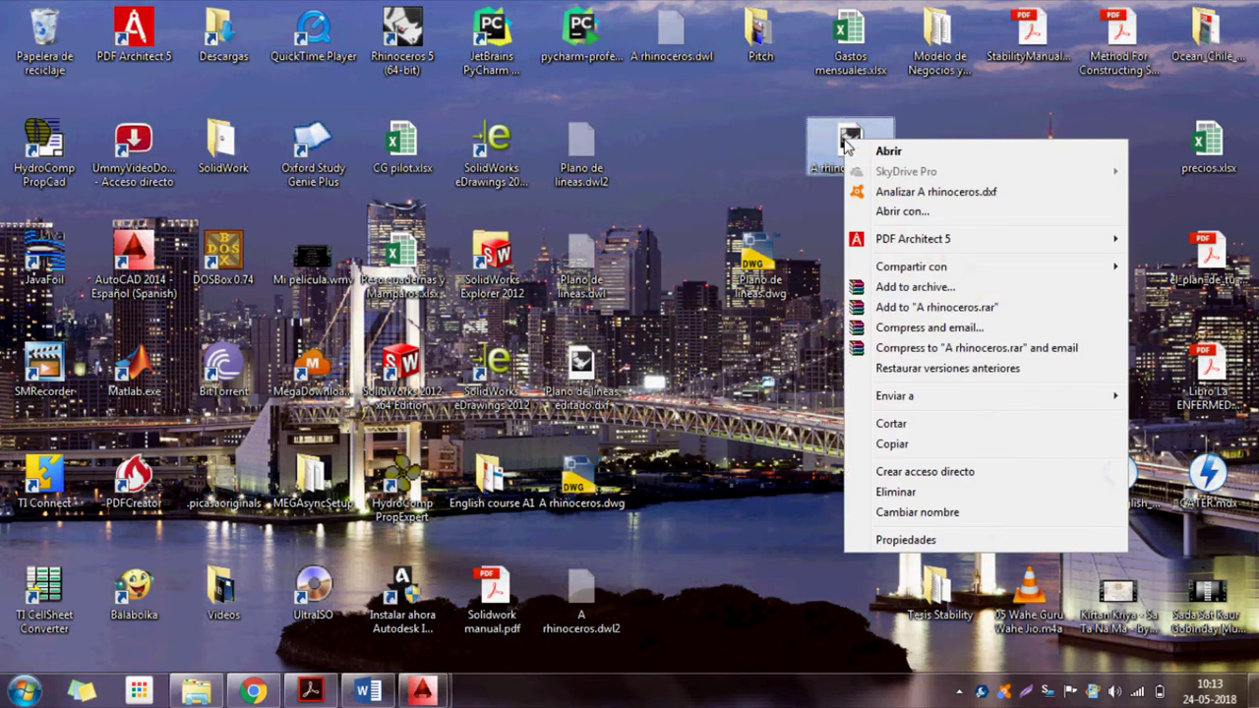
click(888, 214)
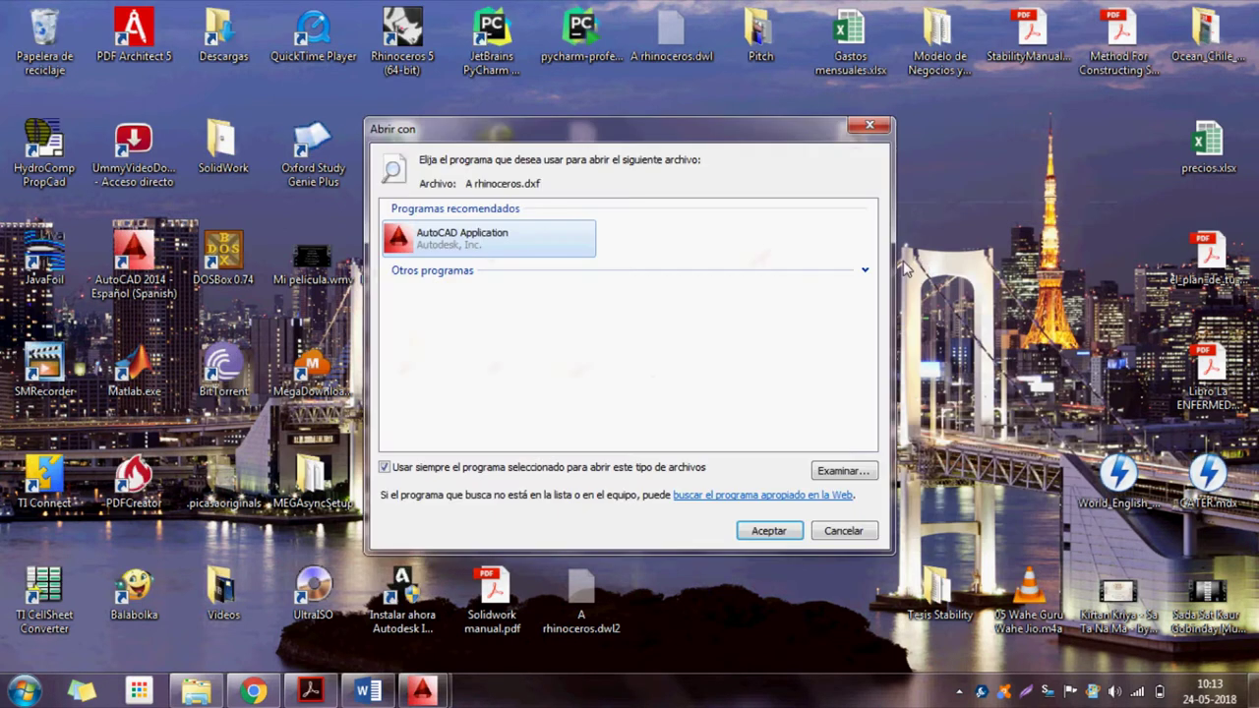
click(864, 271)
scroll(728, 344, down, 5)
click(455, 278)
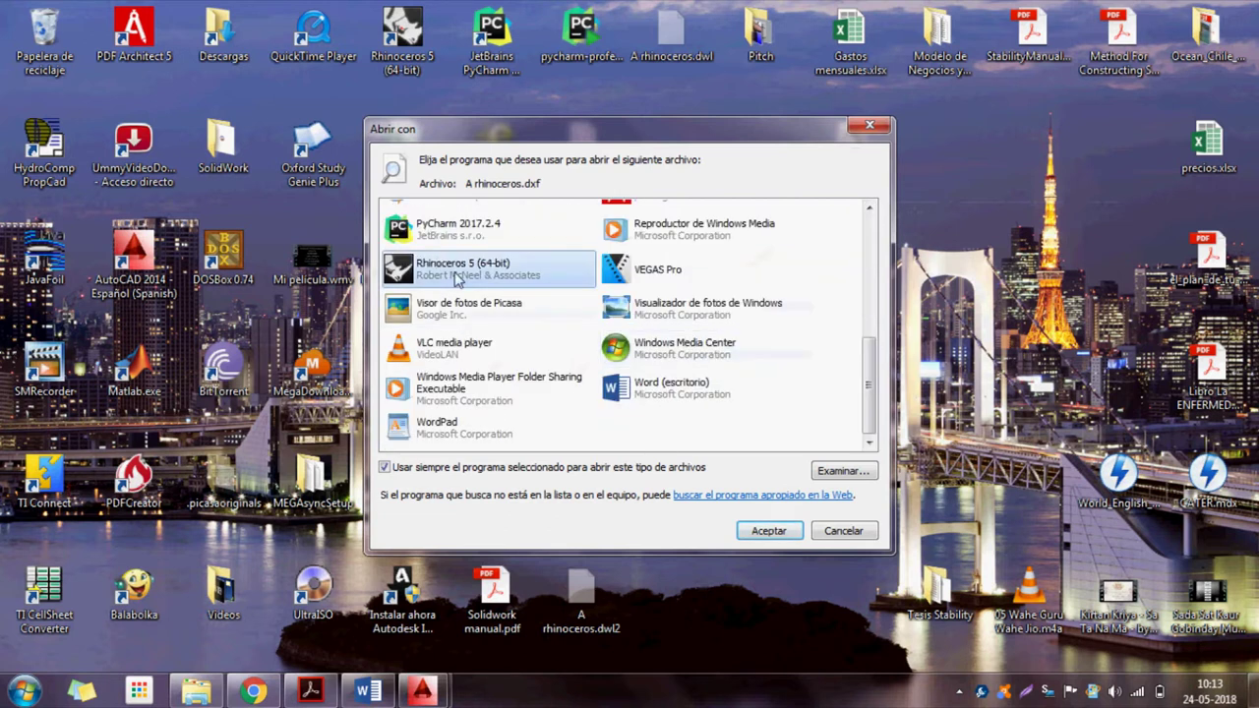
click(768, 530)
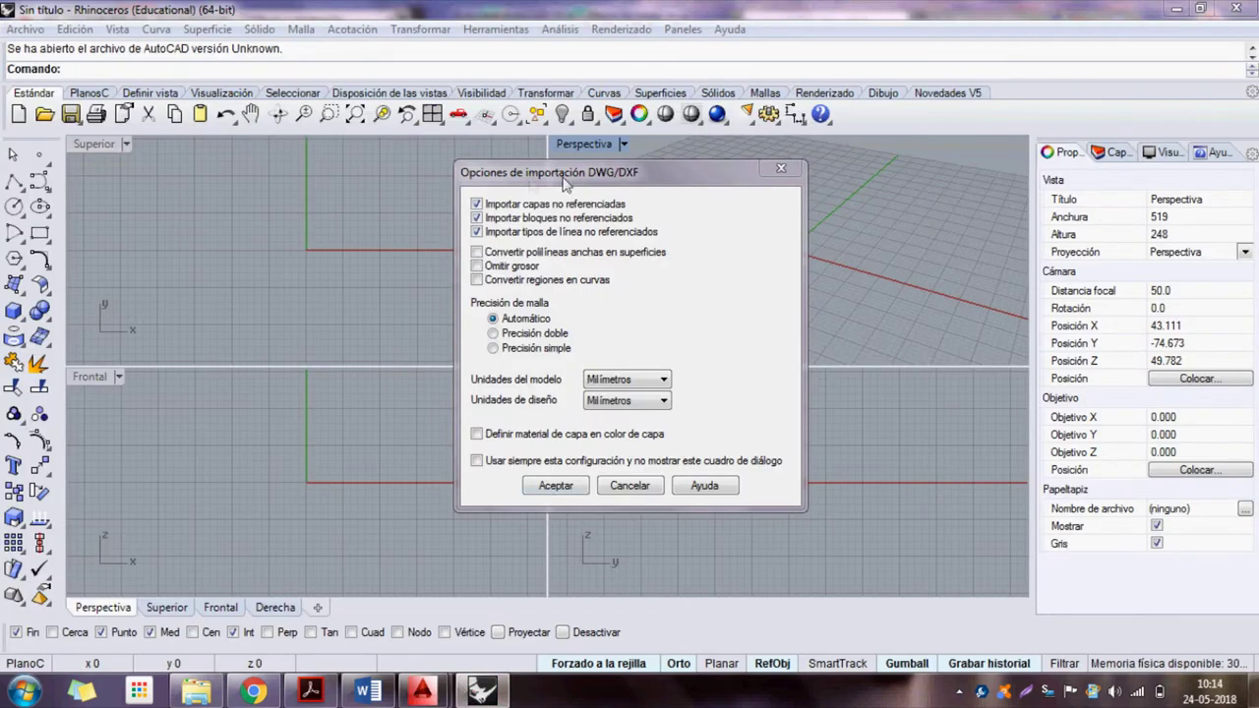
- Import the DXF curves in Milímetros and maximize the Superior (top) view
click(621, 383)
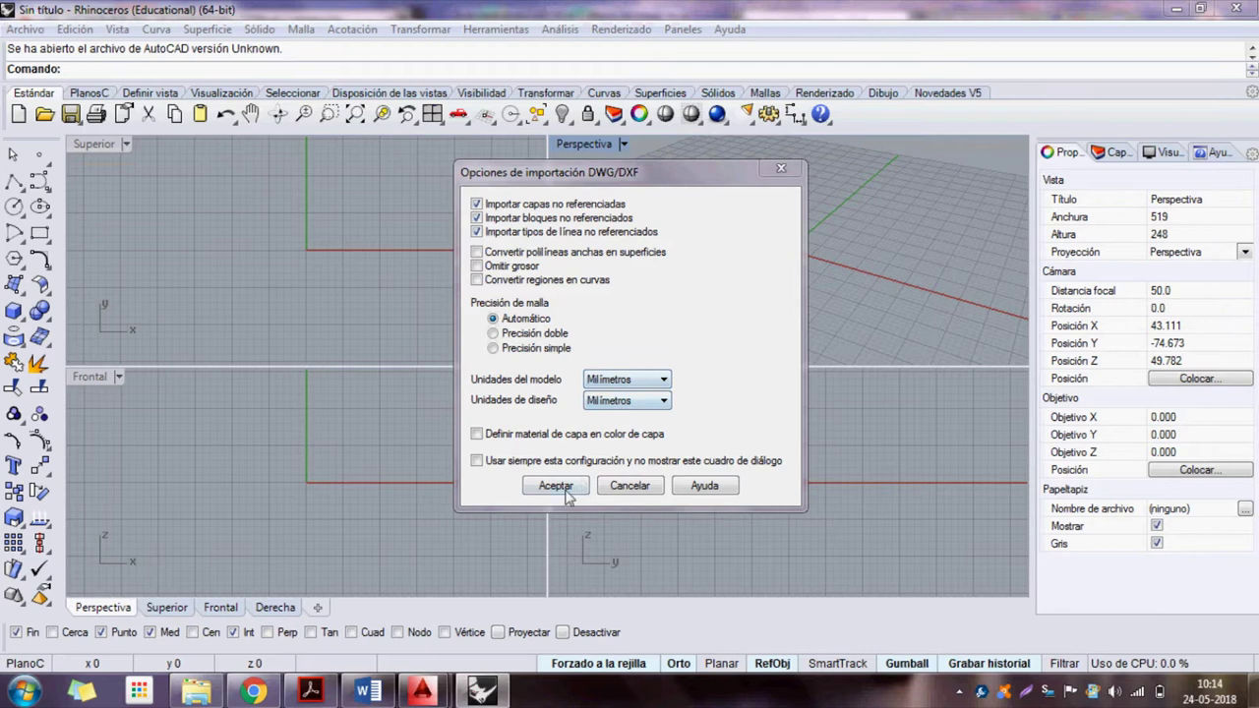
click(565, 492)
click(209, 204)
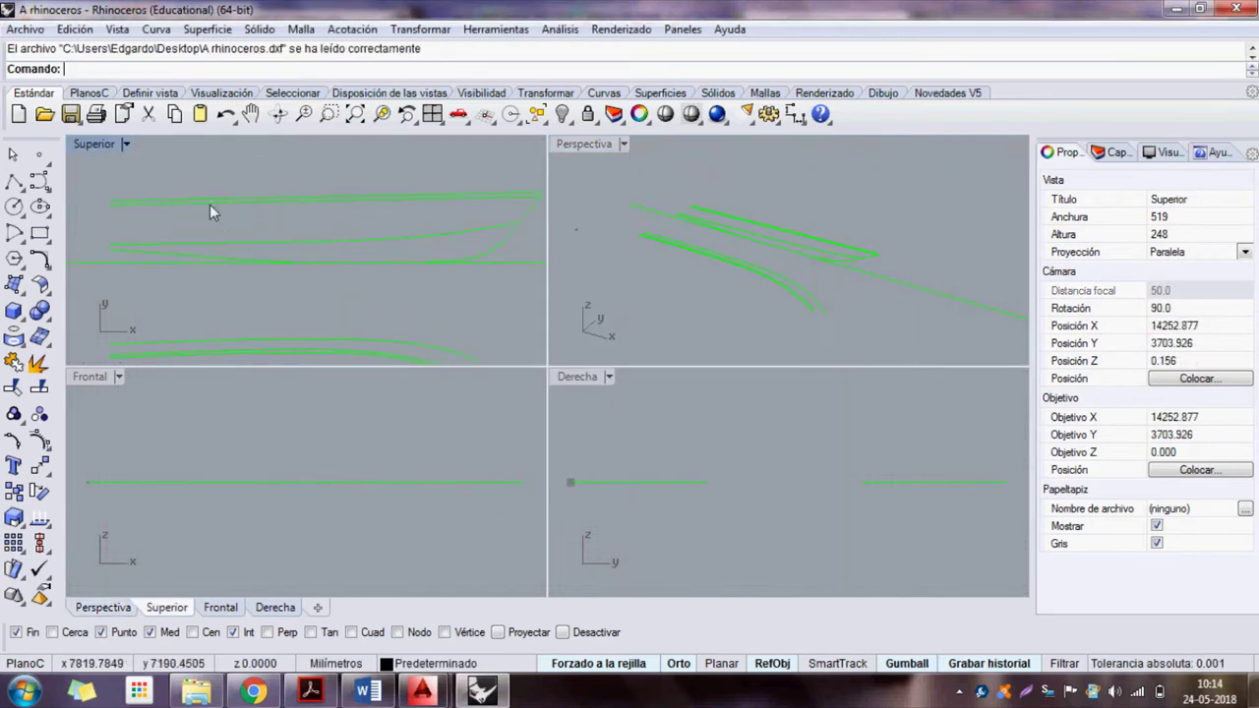
double_click(109, 144)
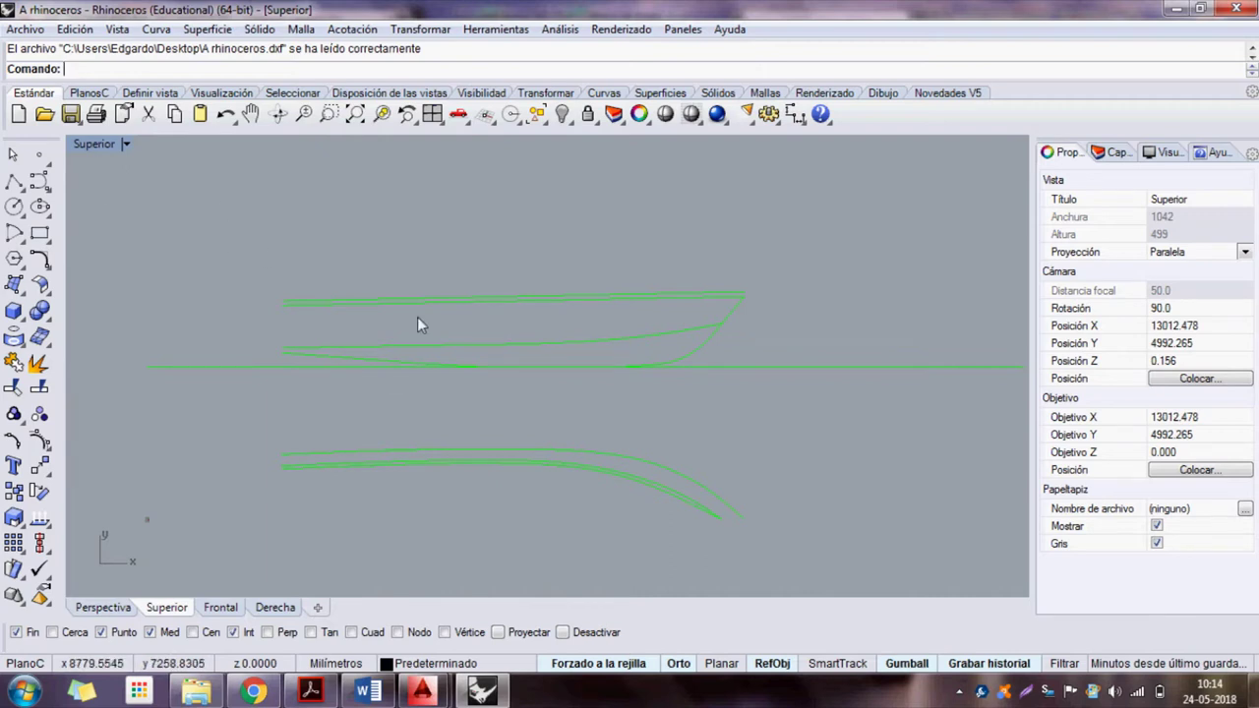
scroll(423, 482, up, 5)
scroll(447, 456, down, 5)
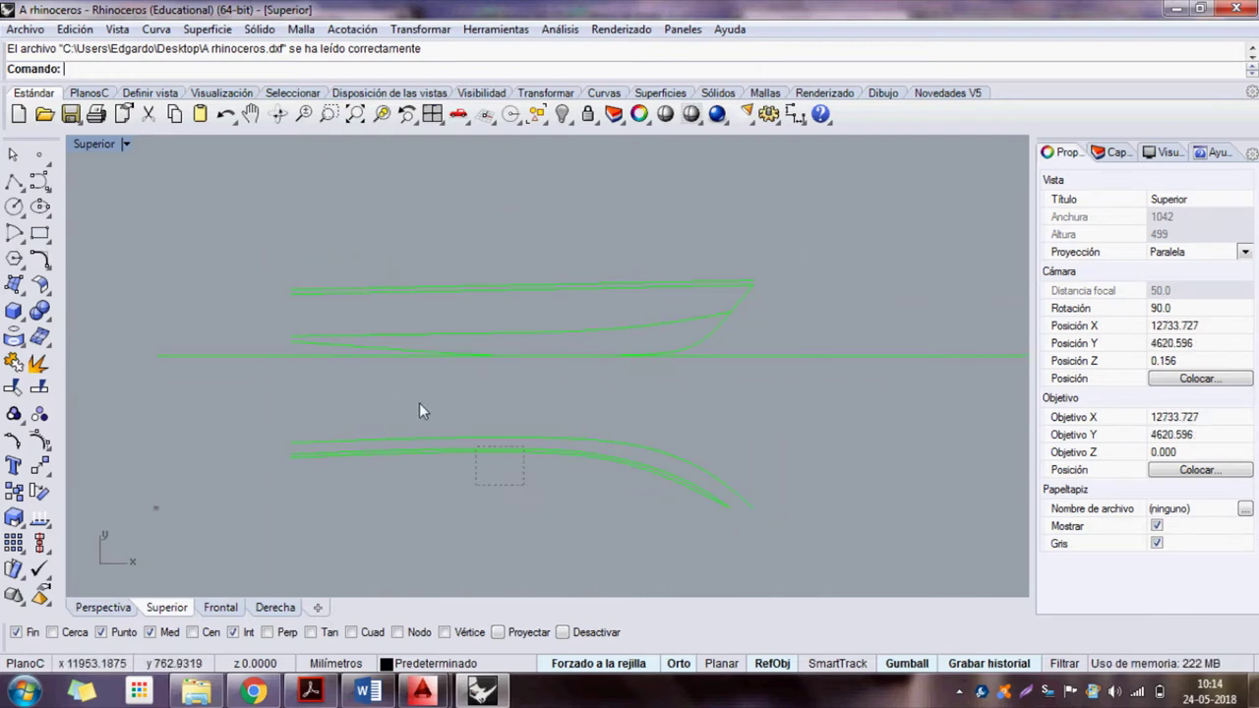
- Hide the long horizontal centreline
drag(524, 485, 419, 411)
key(Escape)
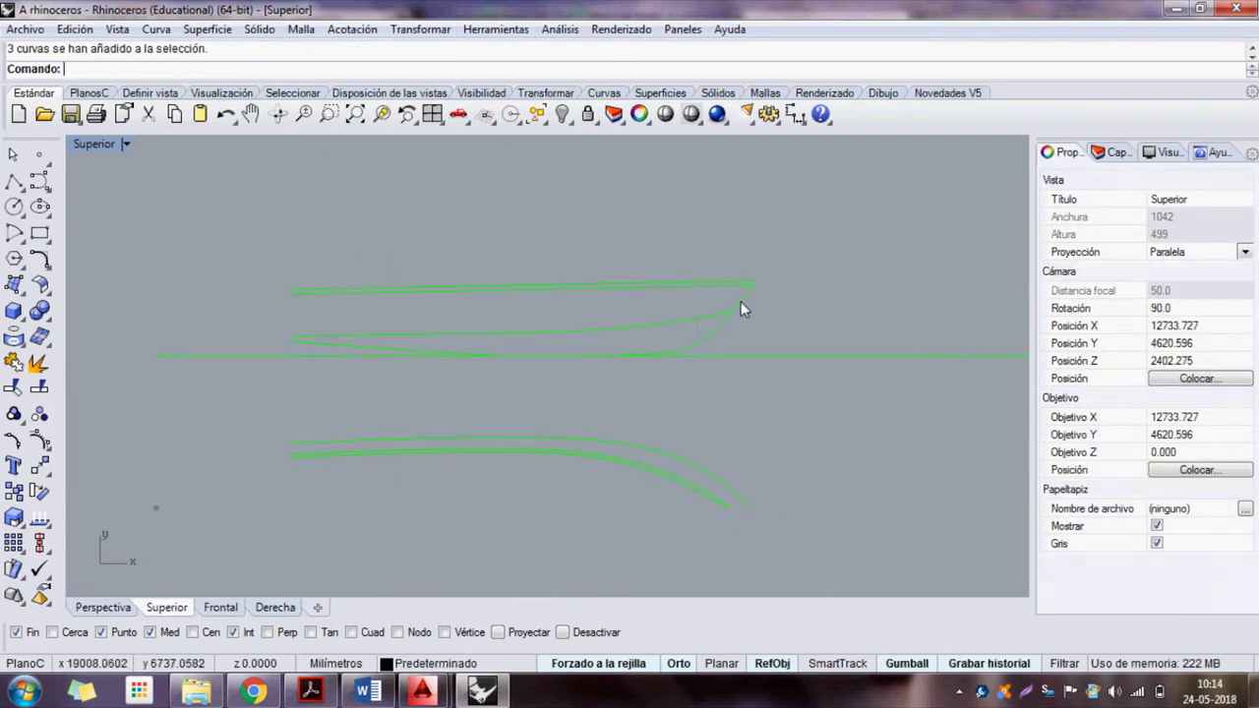
click(732, 360)
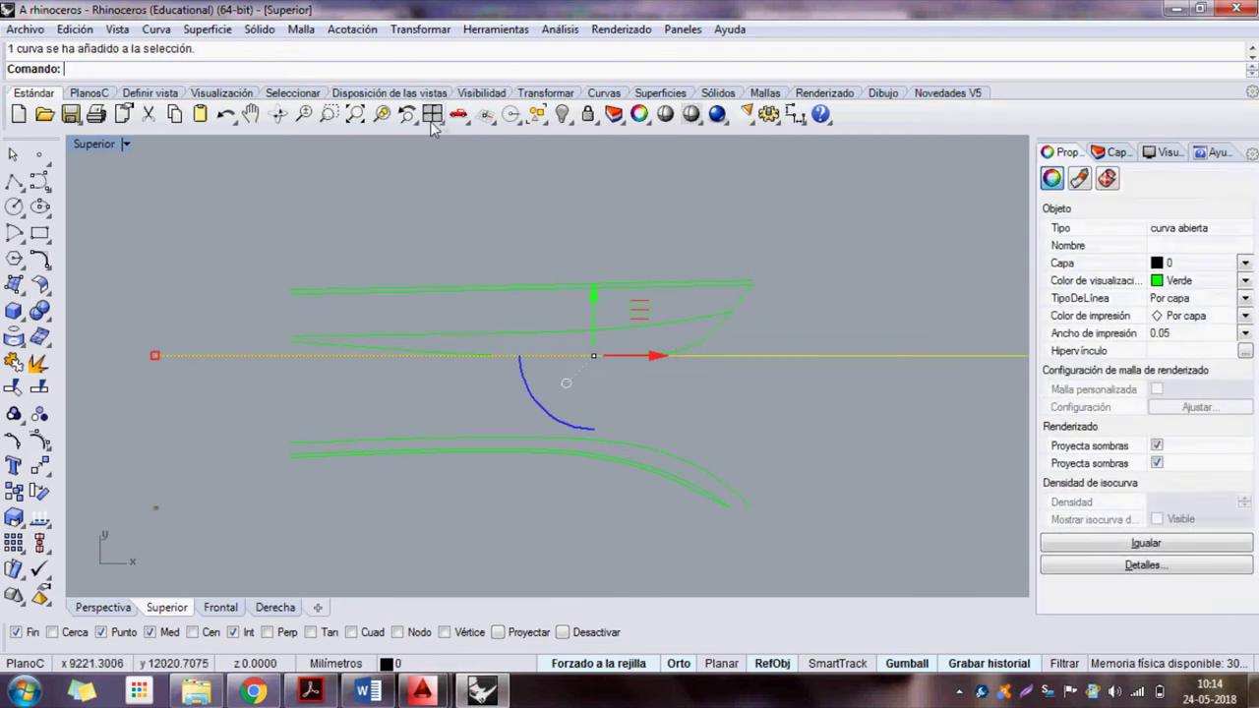
click(562, 115)
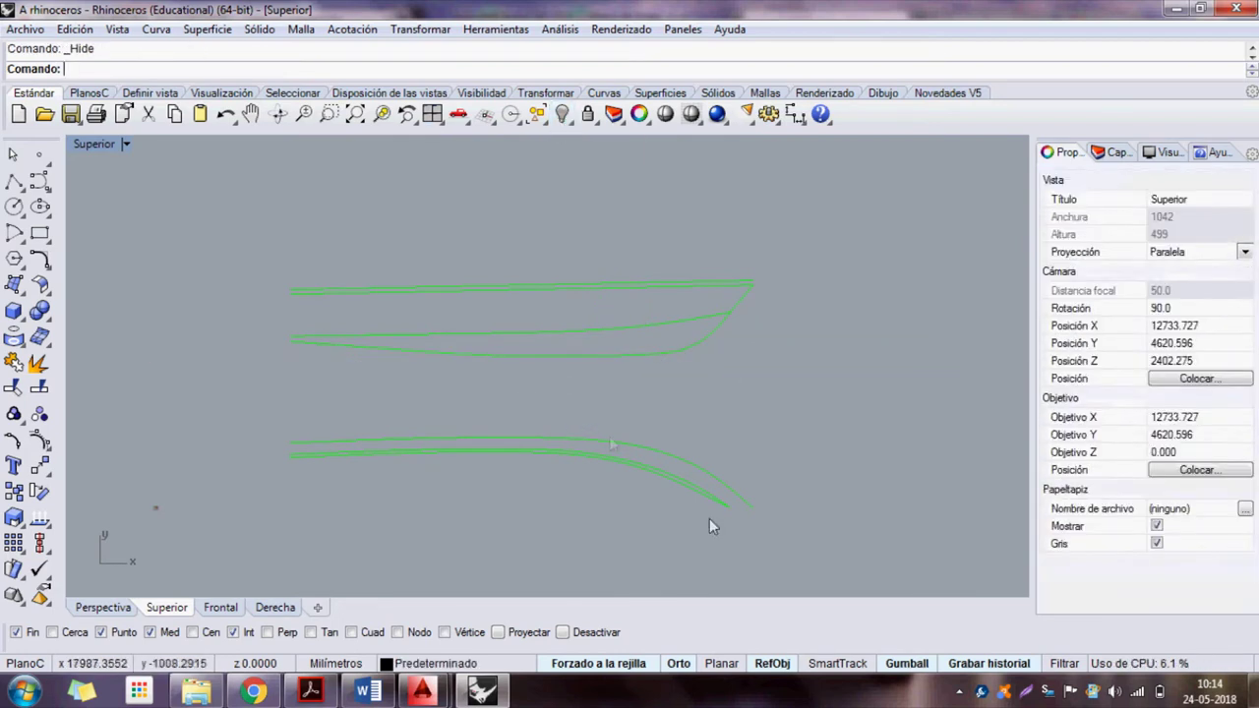
- Select the bow, sheer and middle hull curves to find the overlapping curves
click(678, 352)
key(Escape)
click(537, 286)
key(Escape)
click(602, 331)
click(732, 313)
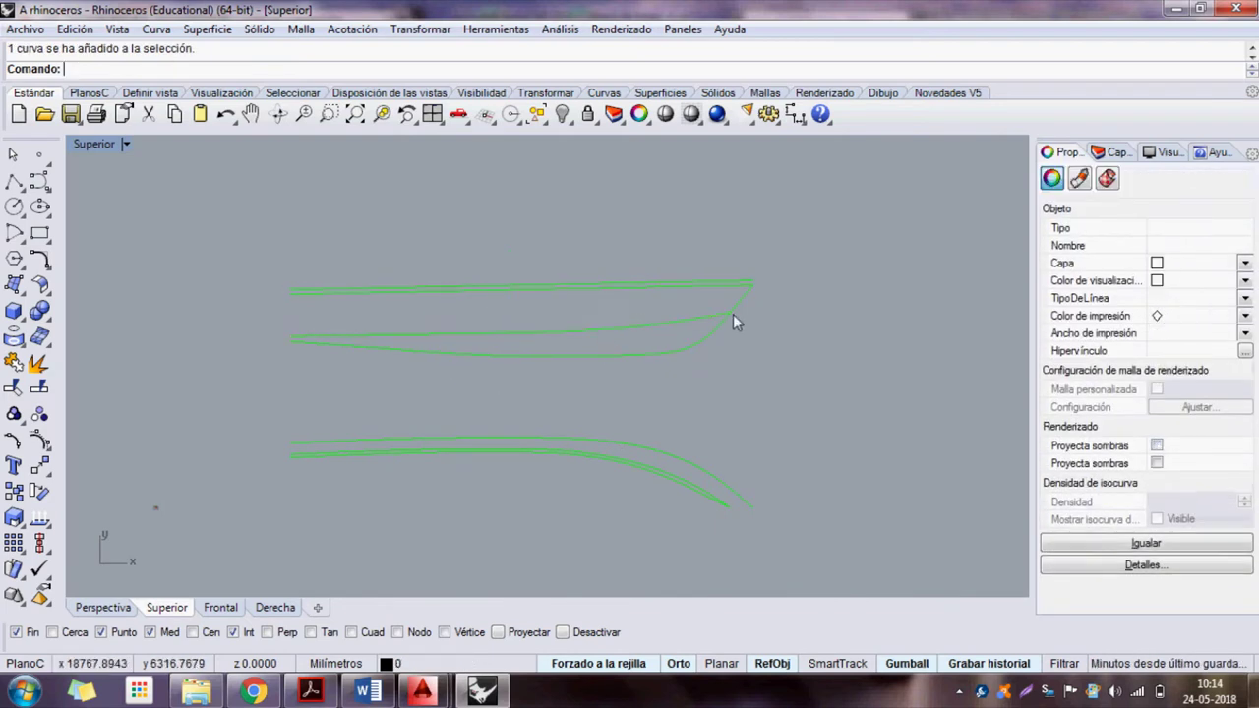
click(596, 372)
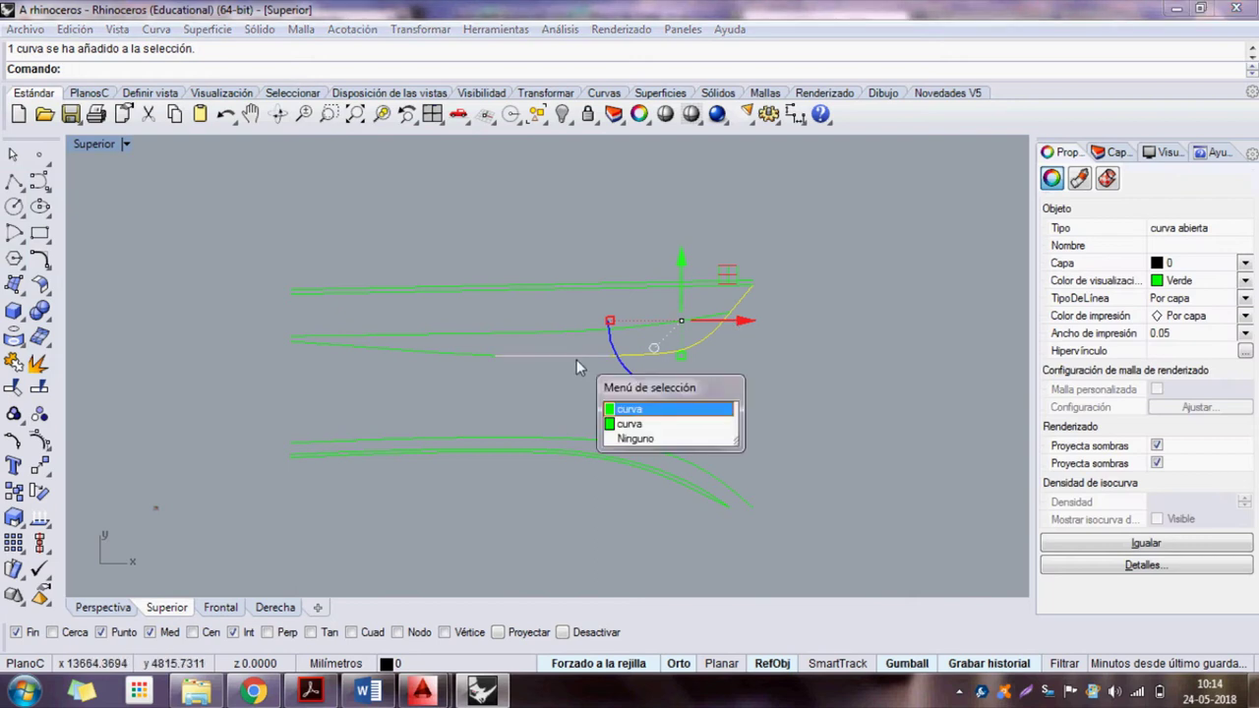
- Delete the duplicate middle curve chosen from the selection menu
click(634, 425)
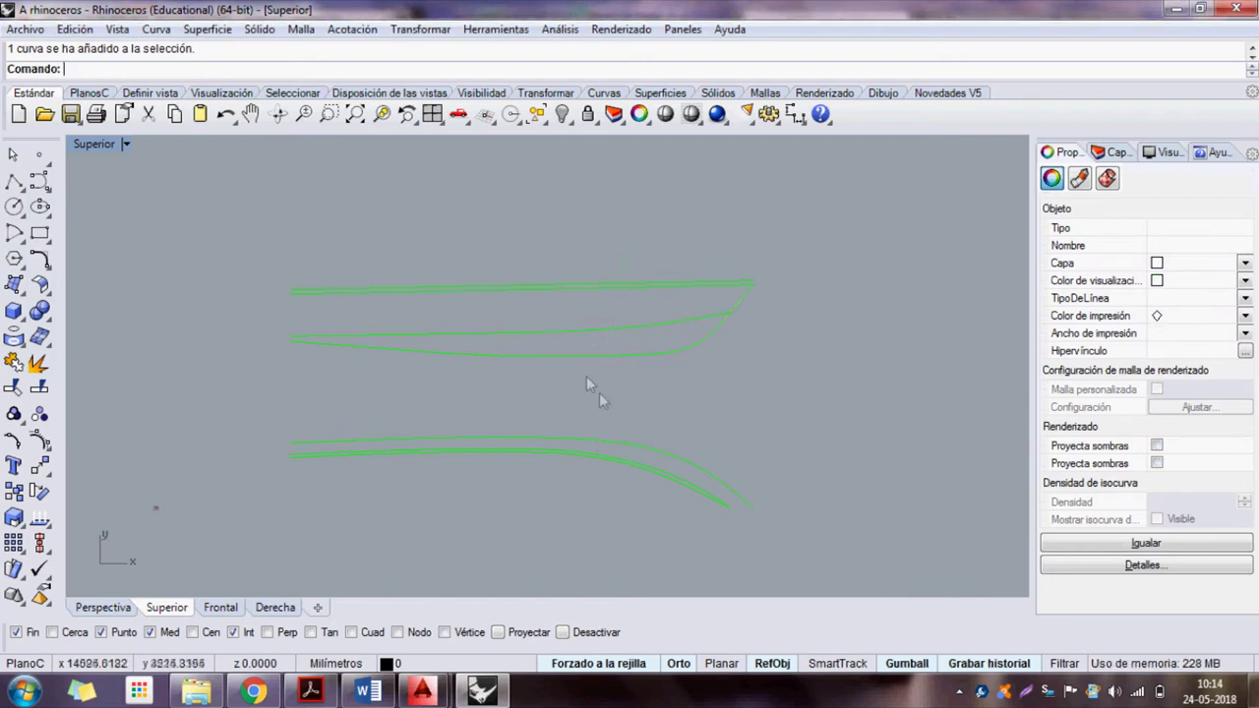
click(575, 357)
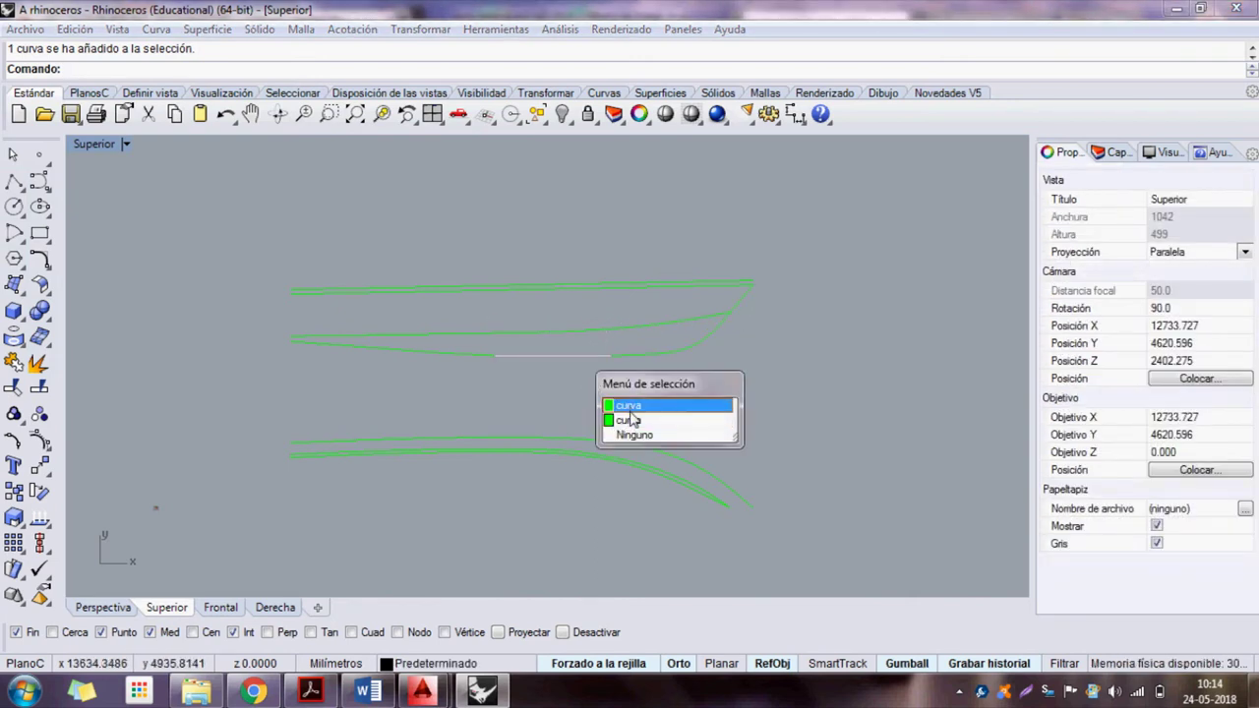
click(627, 407)
key(Delete)
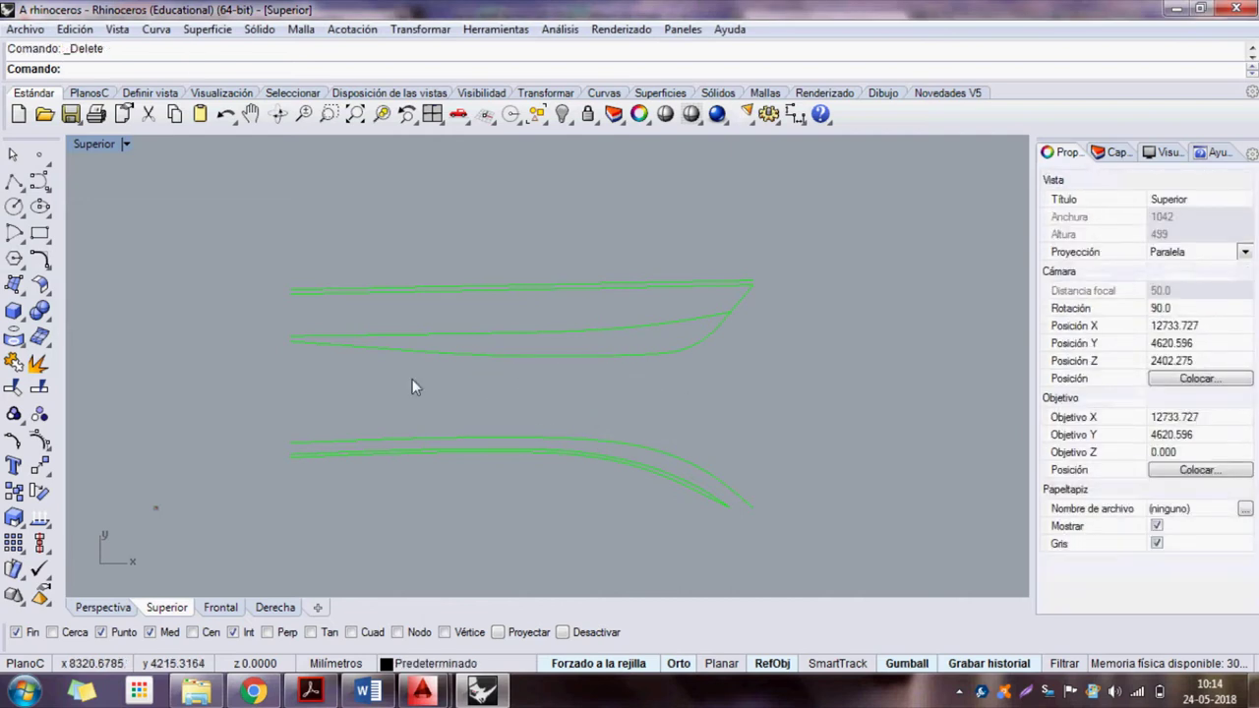
- Join the four hull profile curve pieces into two open curves
click(415, 355)
drag(302, 354, 295, 348)
shift+click(550, 367)
shift+click(641, 360)
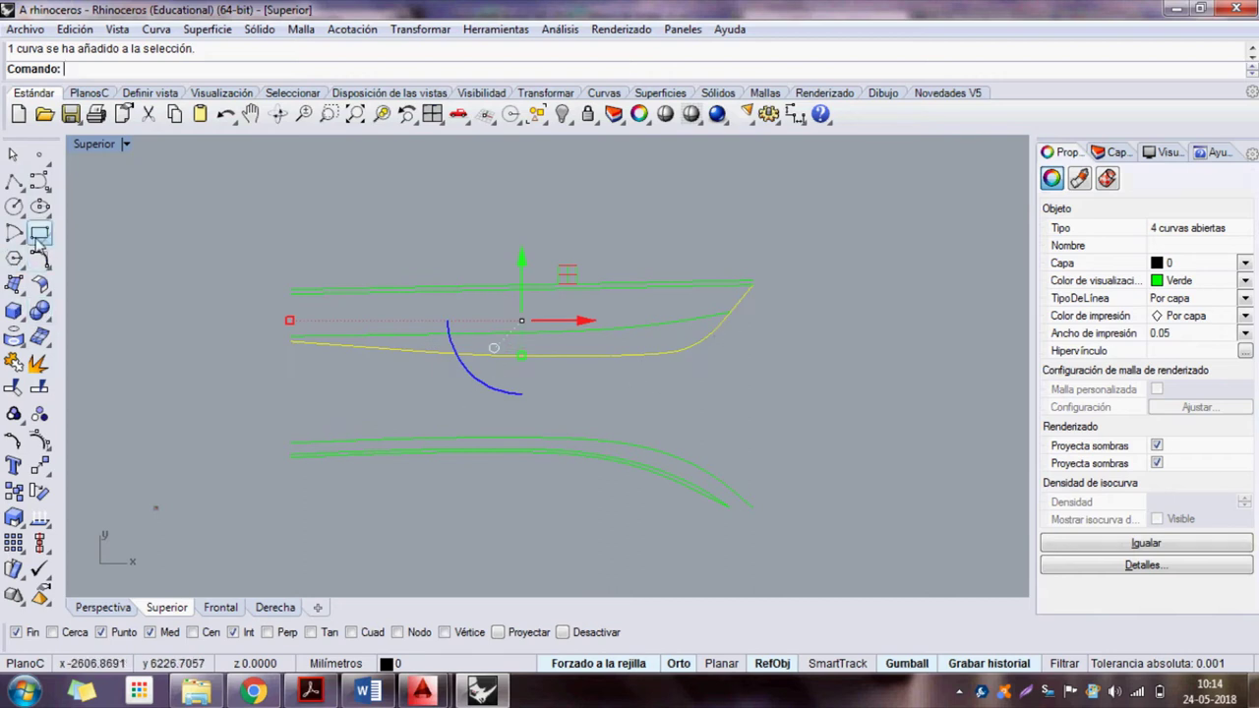
scroll(511, 343, up, 1)
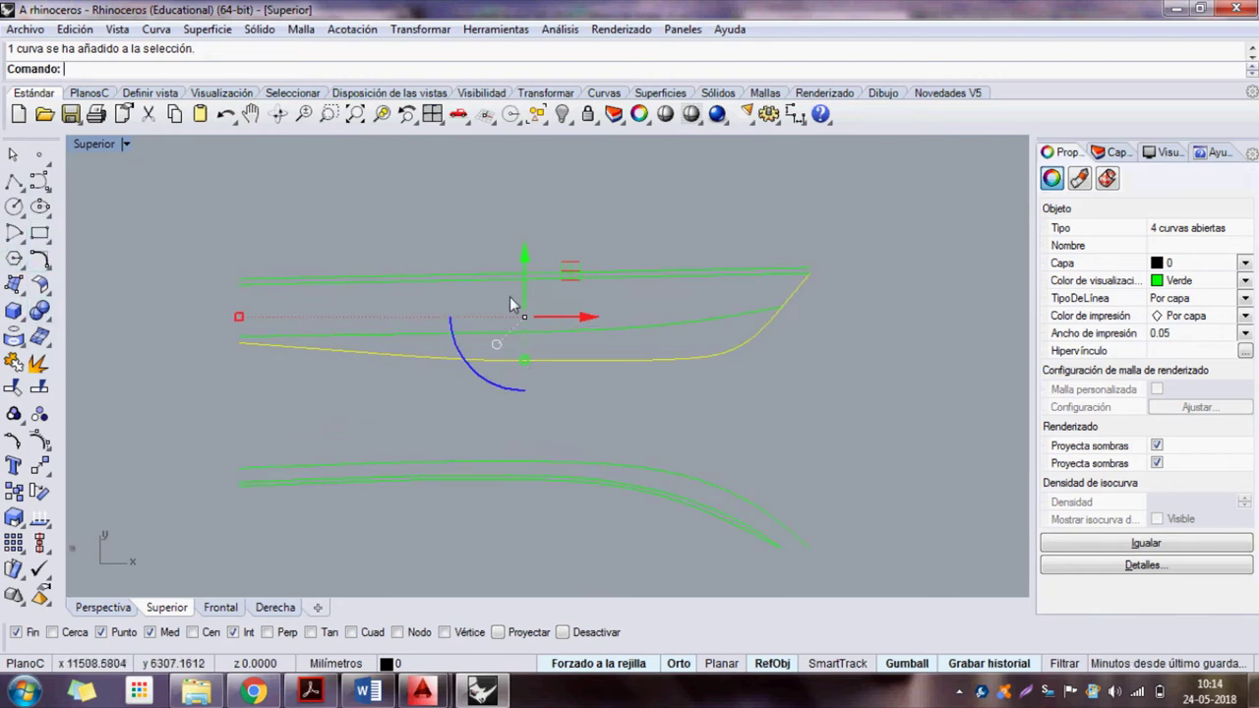
click(15, 364)
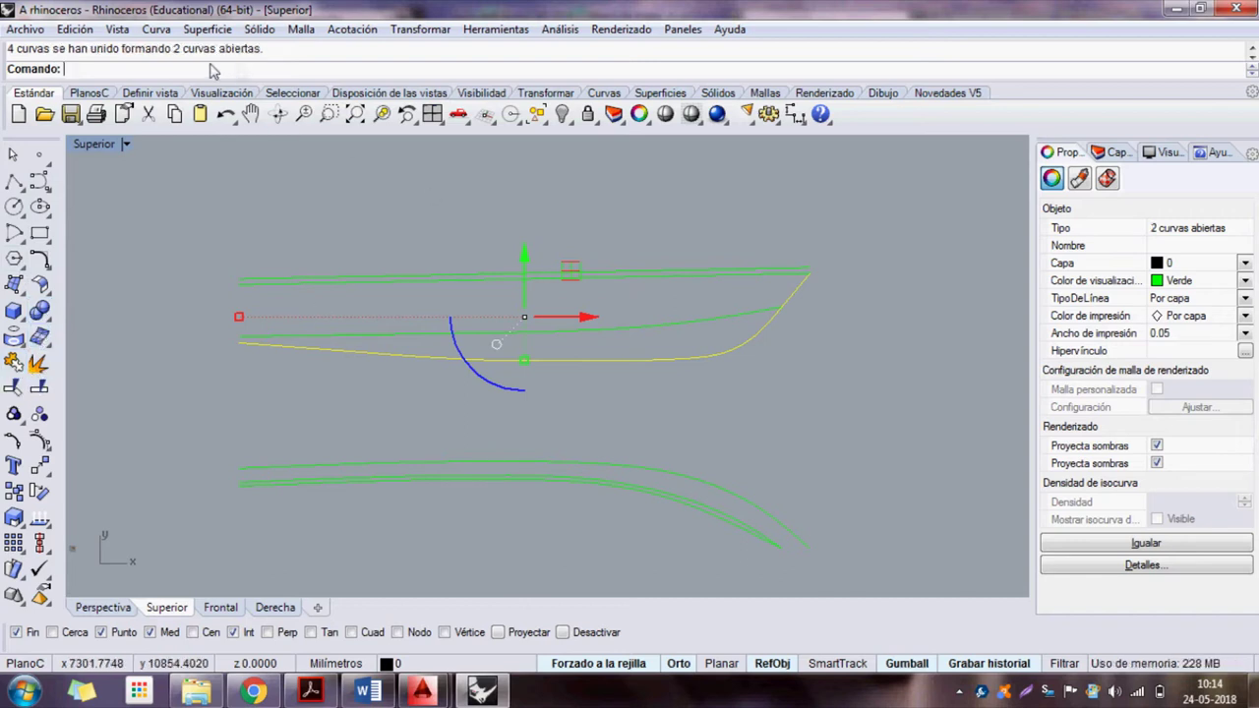
- Zoom to the profile-curve junction and turn on the curve's control points (F10)
click(465, 358)
scroll(526, 360, up, 3)
scroll(526, 360, down, 3)
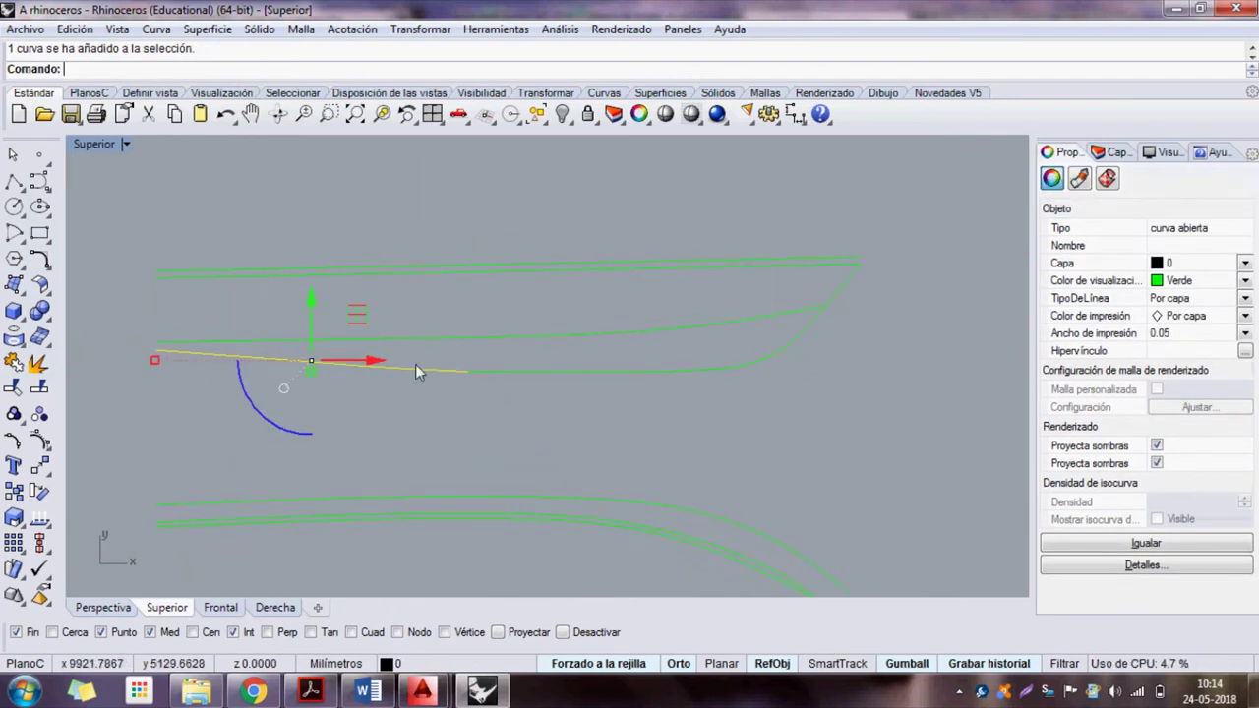
right_drag(415, 363, 806, 351)
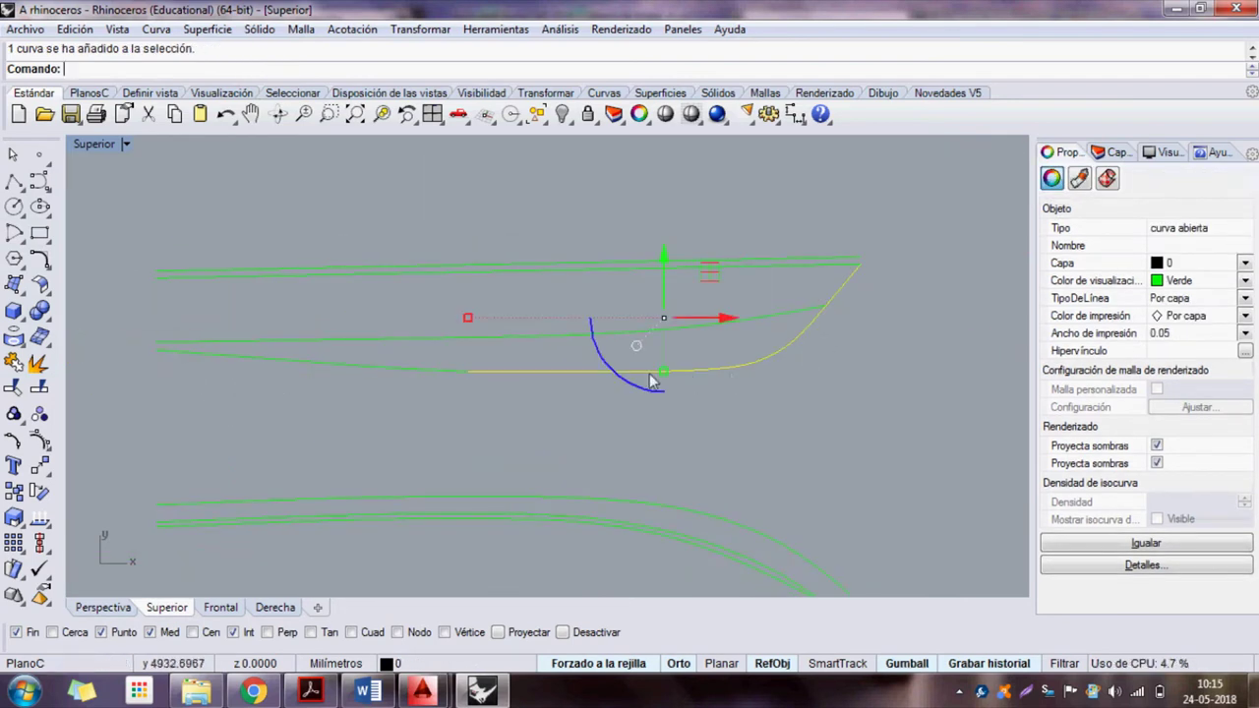
scroll(480, 378, up, 1)
scroll(468, 372, up, 4)
right_drag(434, 352, 444, 341)
drag(468, 297, 464, 308)
right_drag(464, 308, 340, 347)
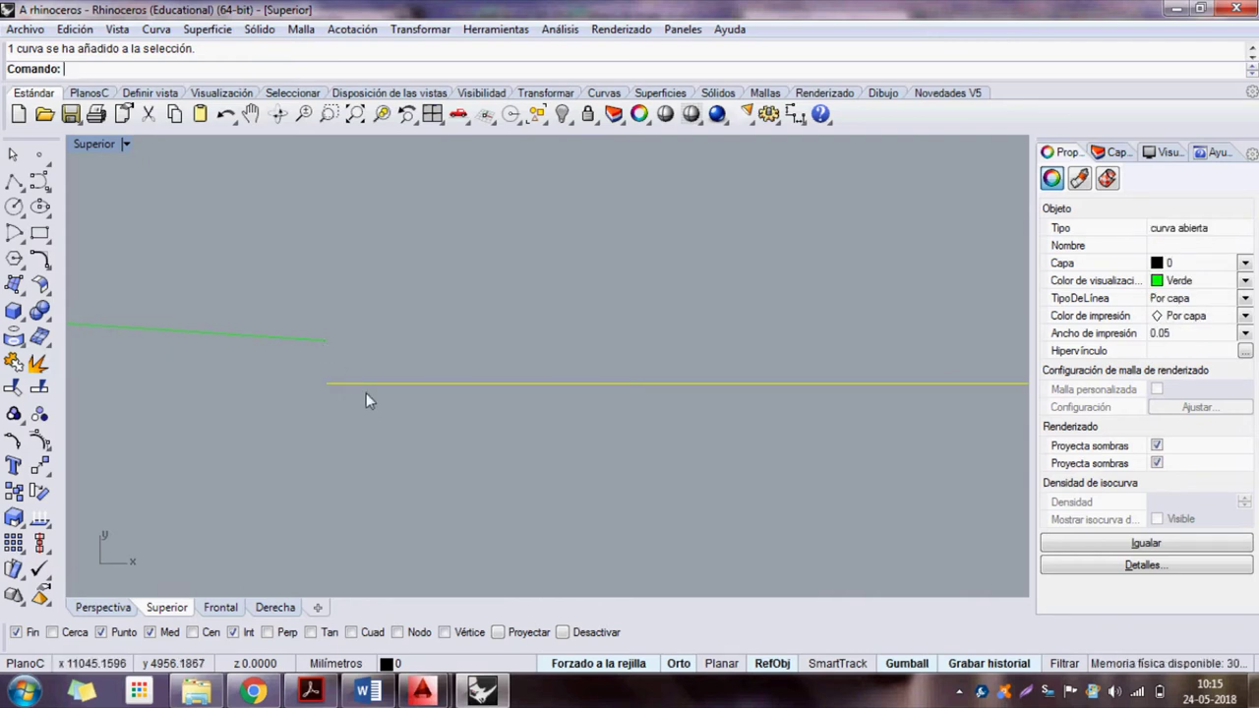
key(F10)
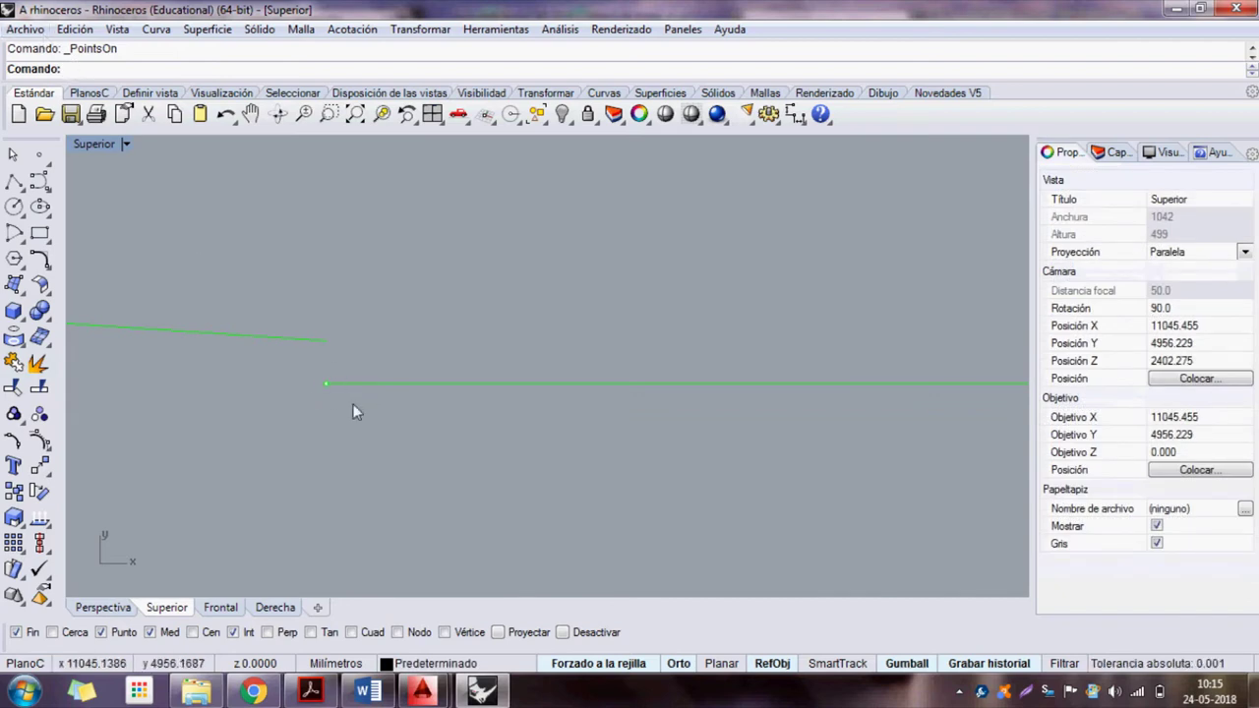
- Move the loose end point onto the adjoining curve's end with Mover
drag(299, 370, 398, 439)
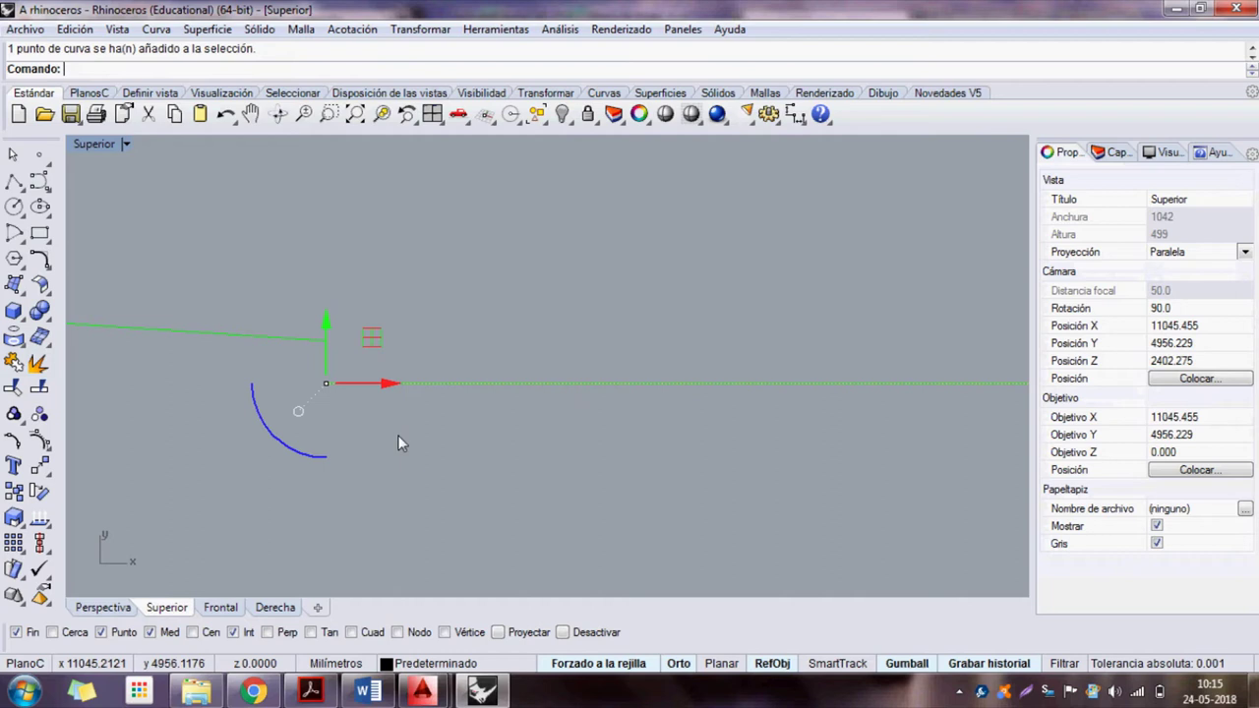
text(Mover)
key(Return)
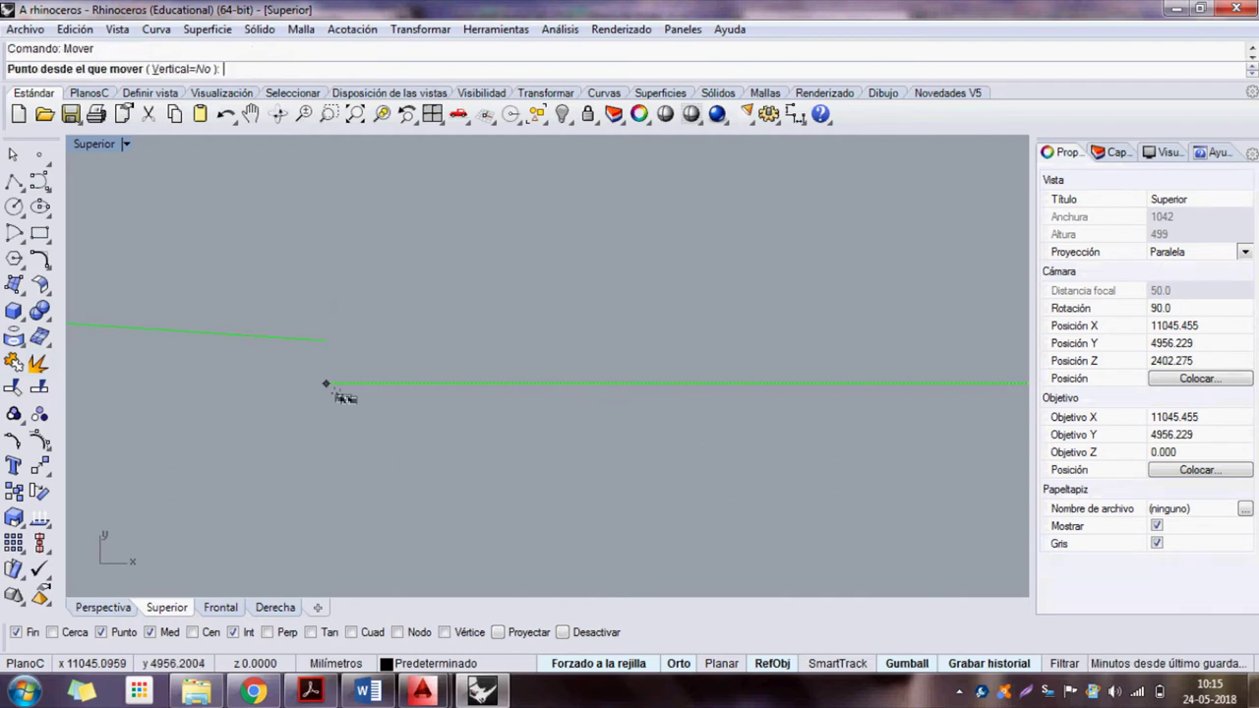
click(325, 382)
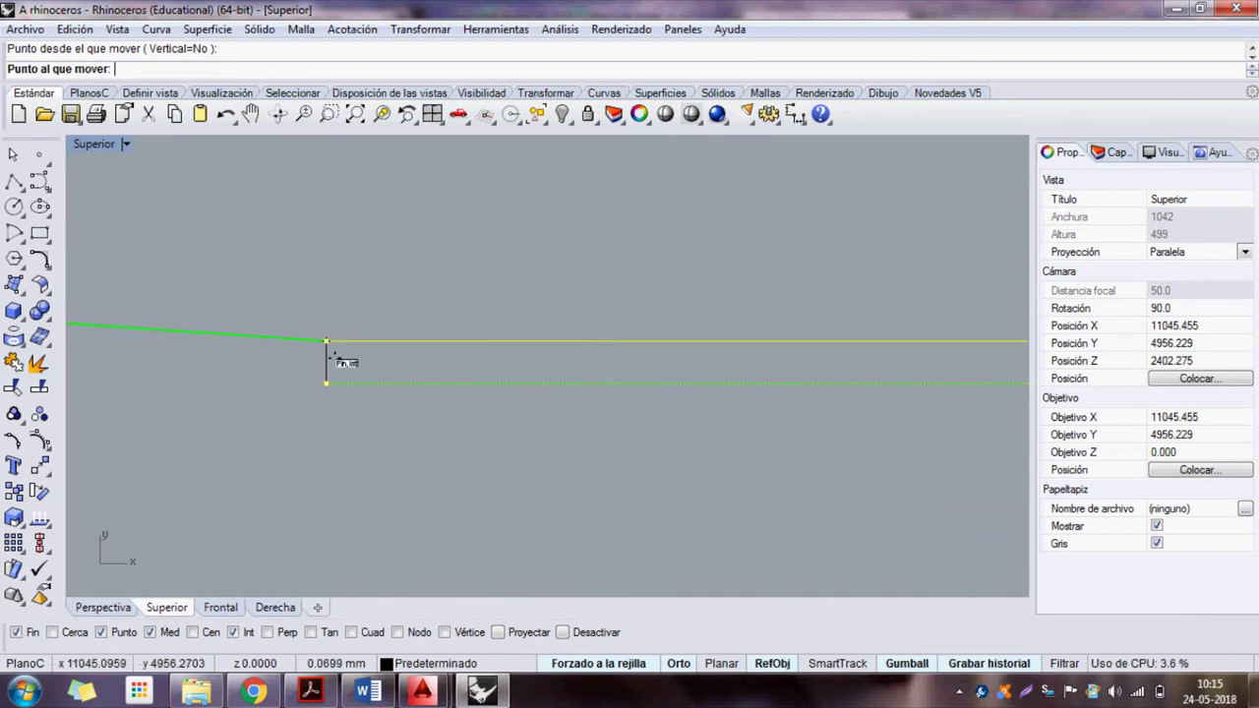
click(327, 347)
- Join the two profile curves at the junction into one open curve
mouse_move(328, 347)
right_down()
mouse_move(374, 460)
mouse_move(407, 484)
right_up()
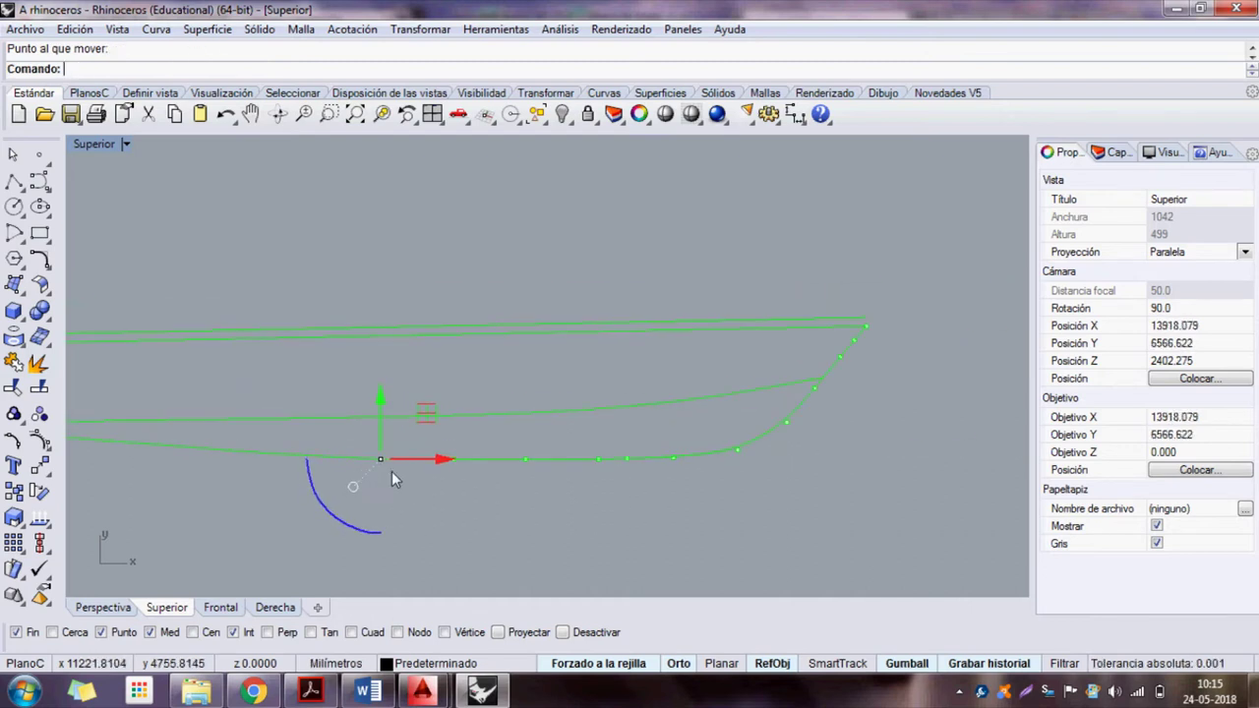
click(407, 485)
drag(418, 478, 352, 445)
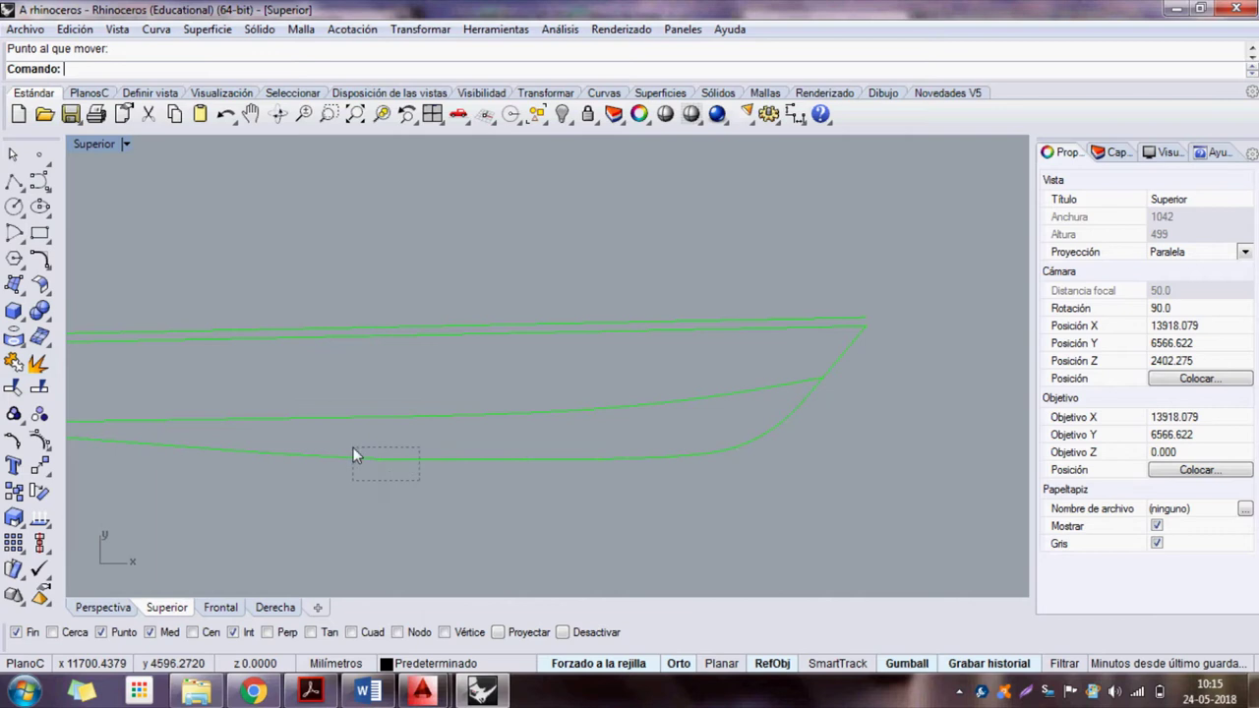
click(14, 364)
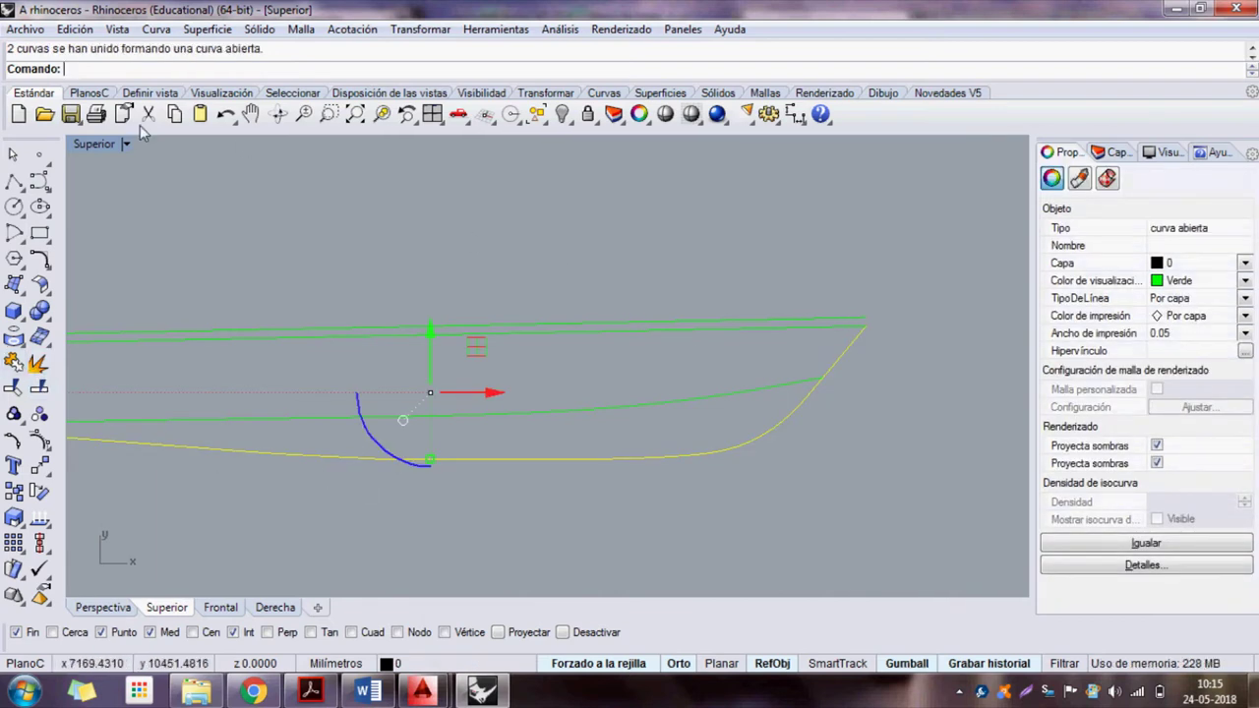
scroll(750, 355, up, 3)
click(732, 396)
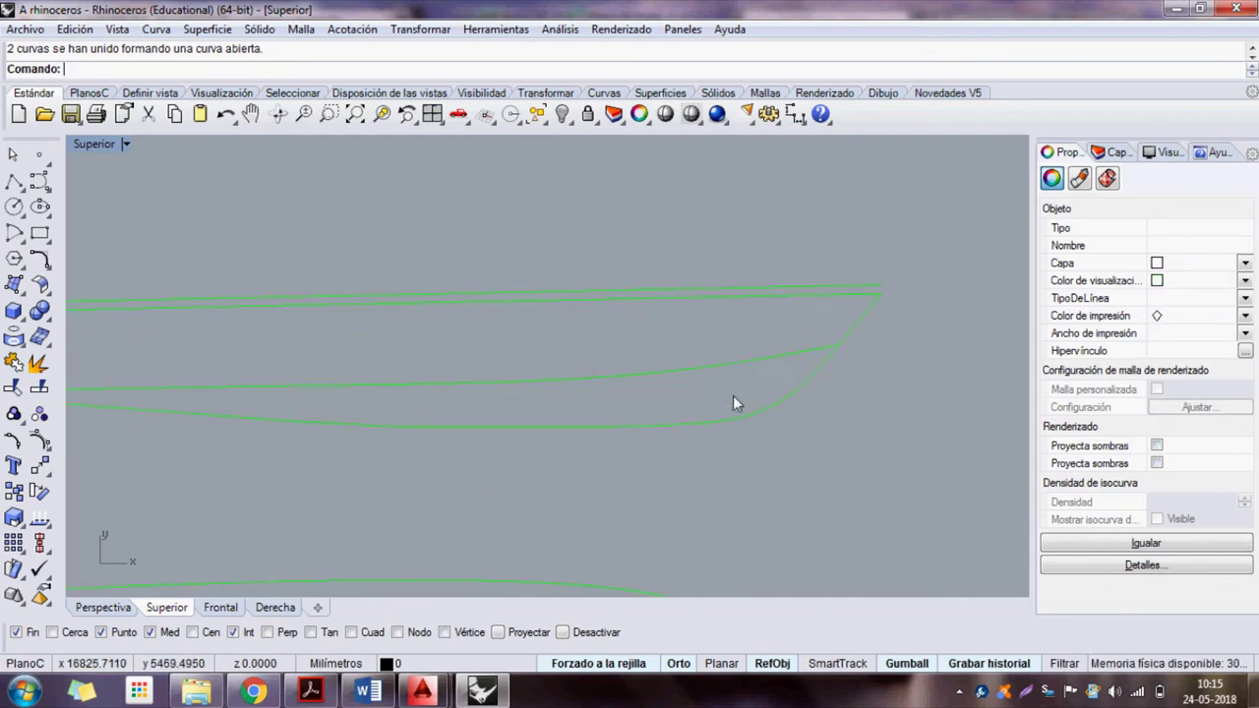
- Attempt a Partir split of the lower hull curve using the middle curve, without success
scroll(821, 358, down, 3)
click(813, 375)
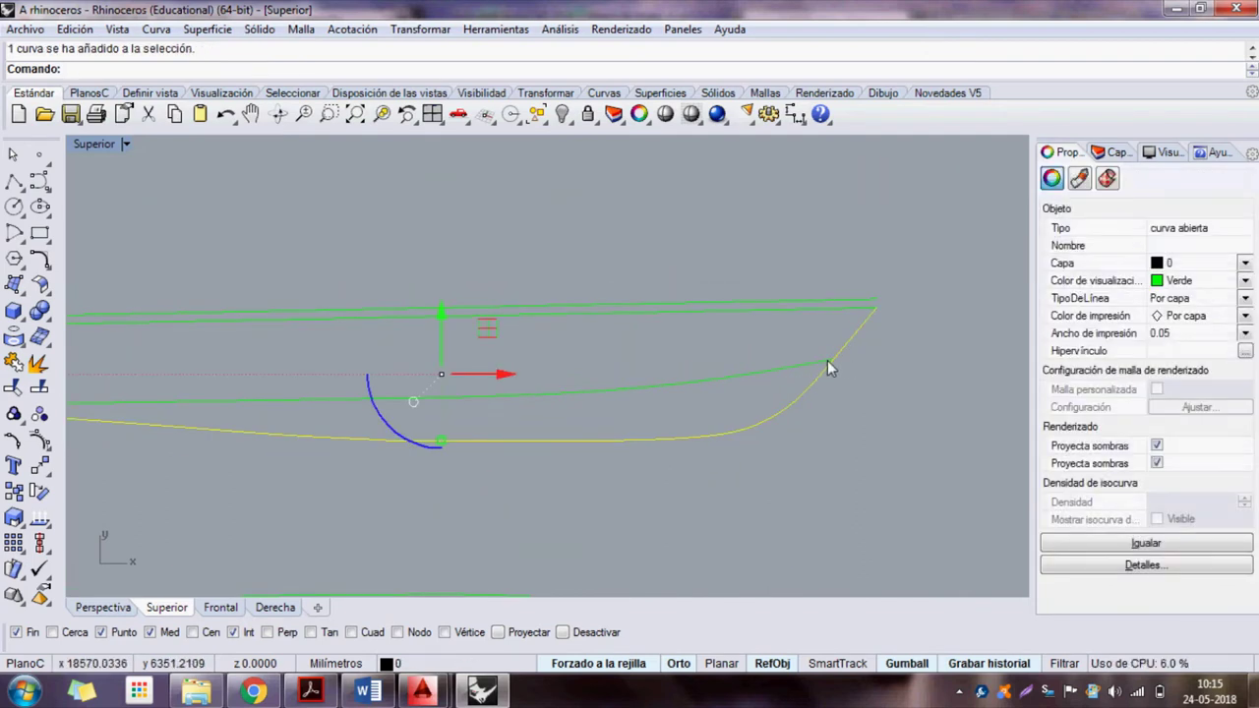
text(Pa)
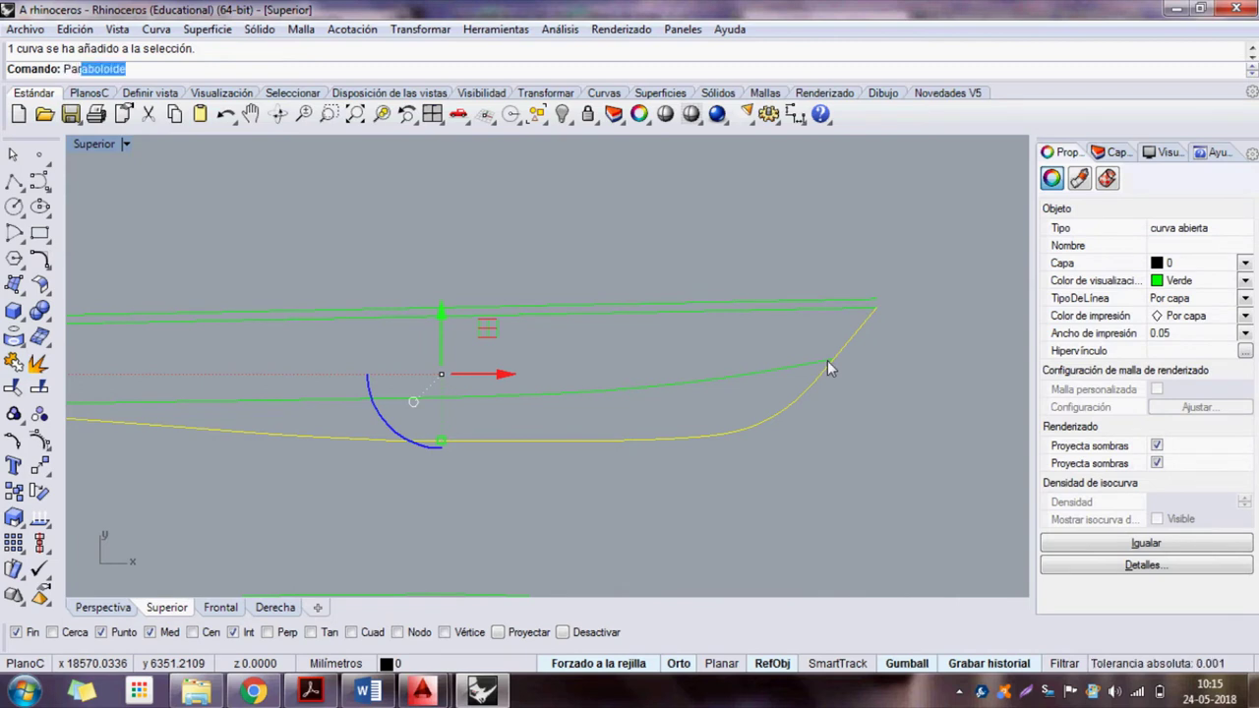
text(rtir)
key(Return)
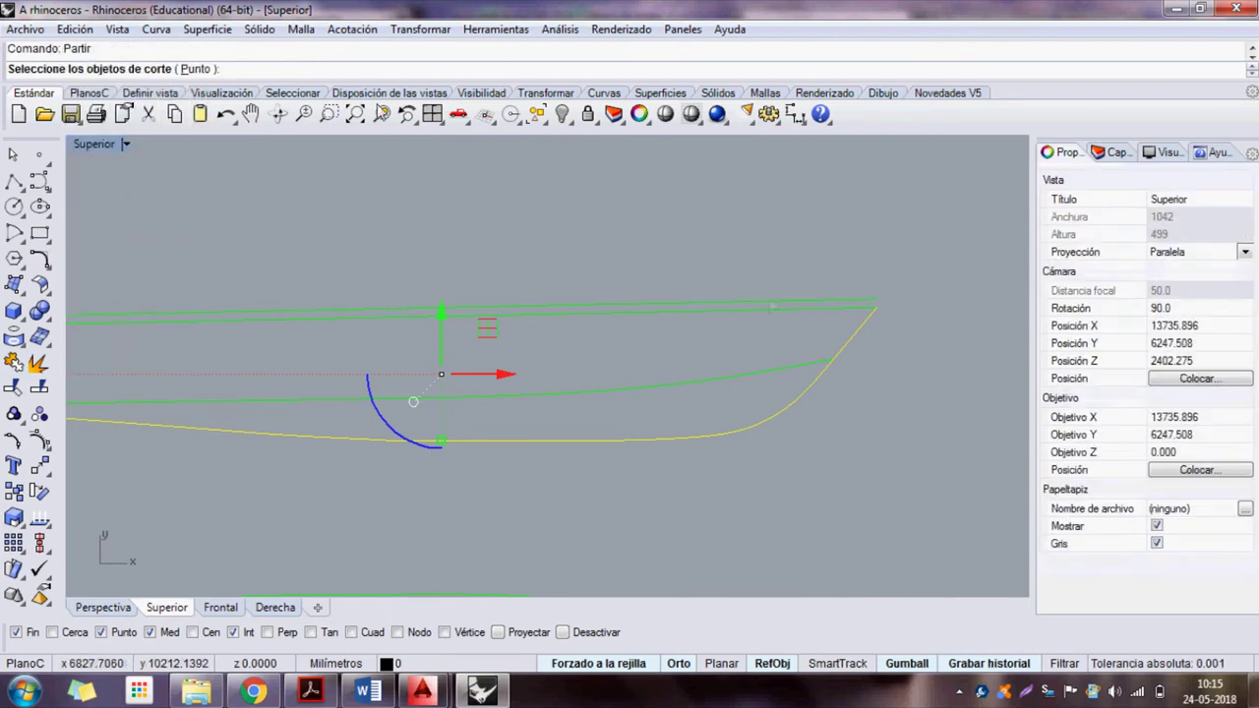
click(708, 378)
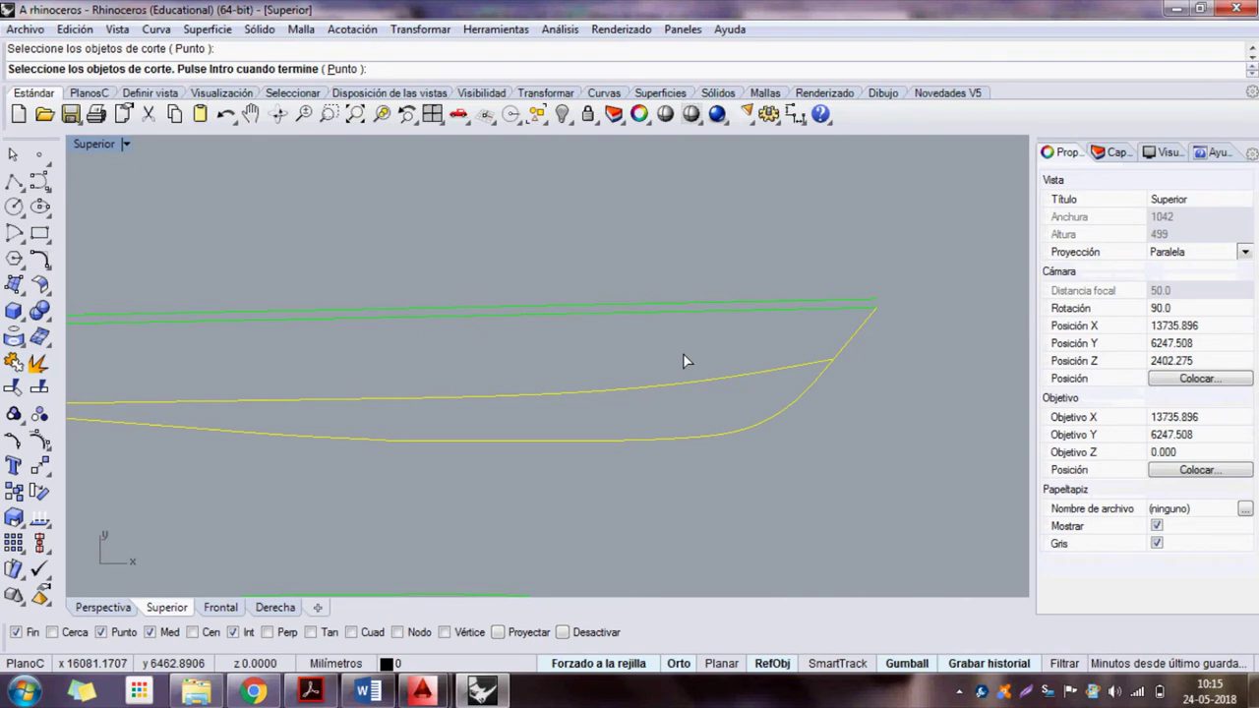
key(Return)
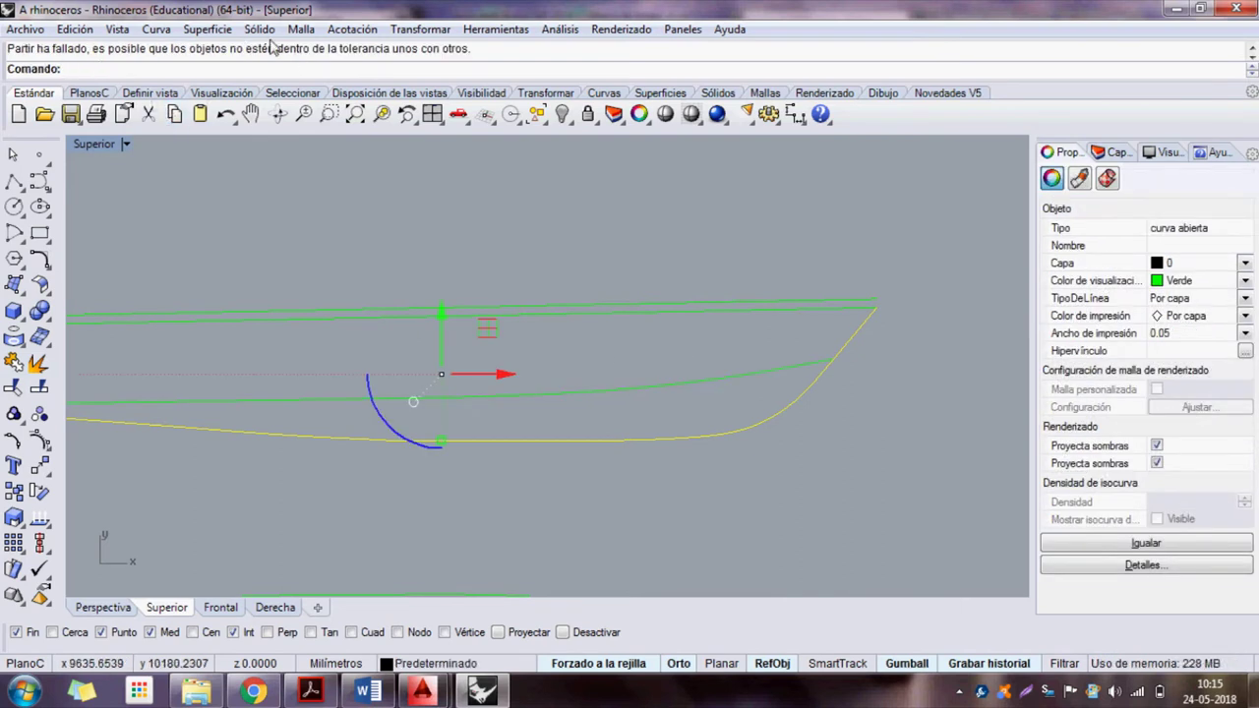
- Zoom into the curve intersection and inspect the short and diagonal curves there
scroll(834, 362, up, 3)
scroll(833, 362, up, 3)
mouse_move(832, 354)
right_down()
mouse_move(715, 401)
mouse_move(642, 326)
right_up()
mouse_move(636, 337)
mouse_down()
mouse_move(558, 305)
mouse_move(667, 356)
mouse_move(688, 330)
mouse_up()
key(F10)
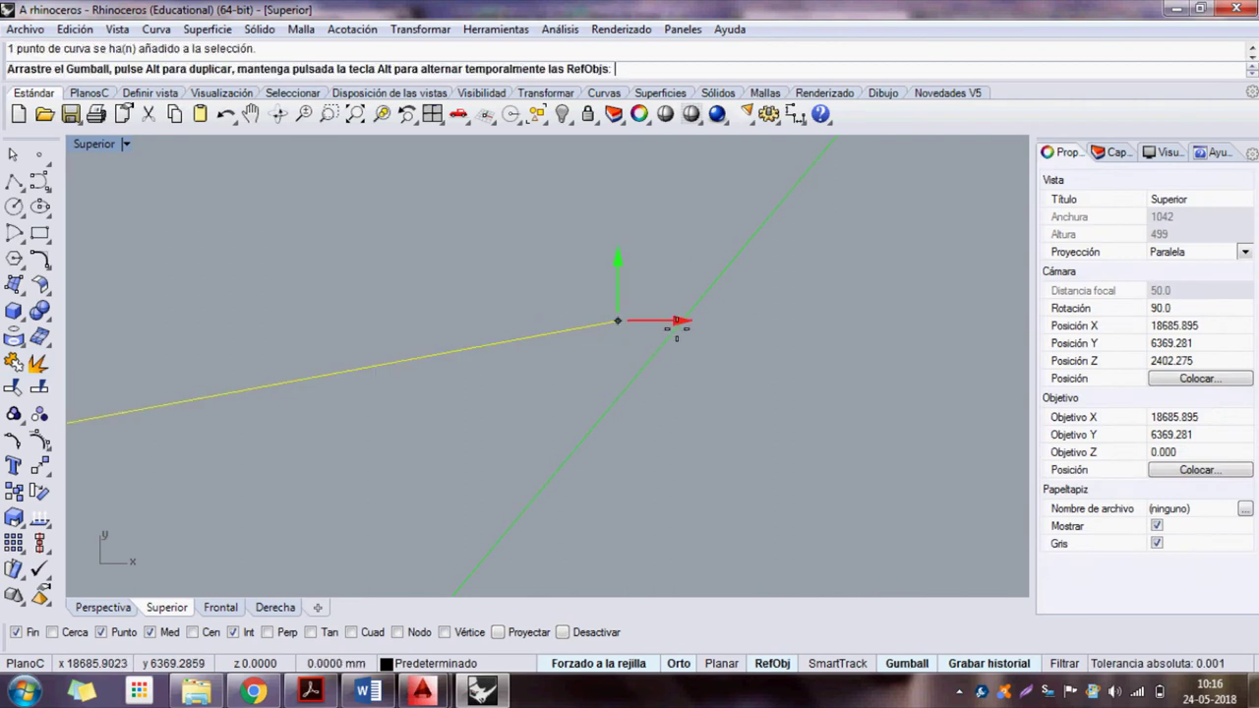
key(Escape)
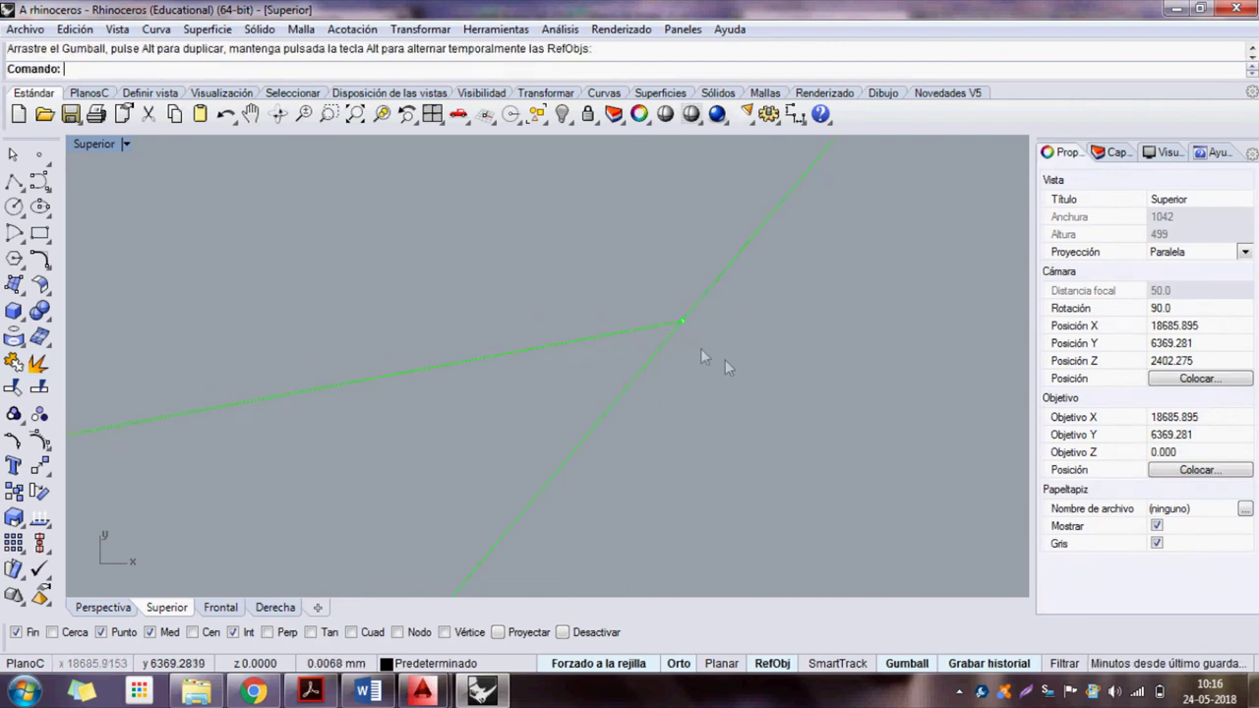
drag(722, 373, 641, 281)
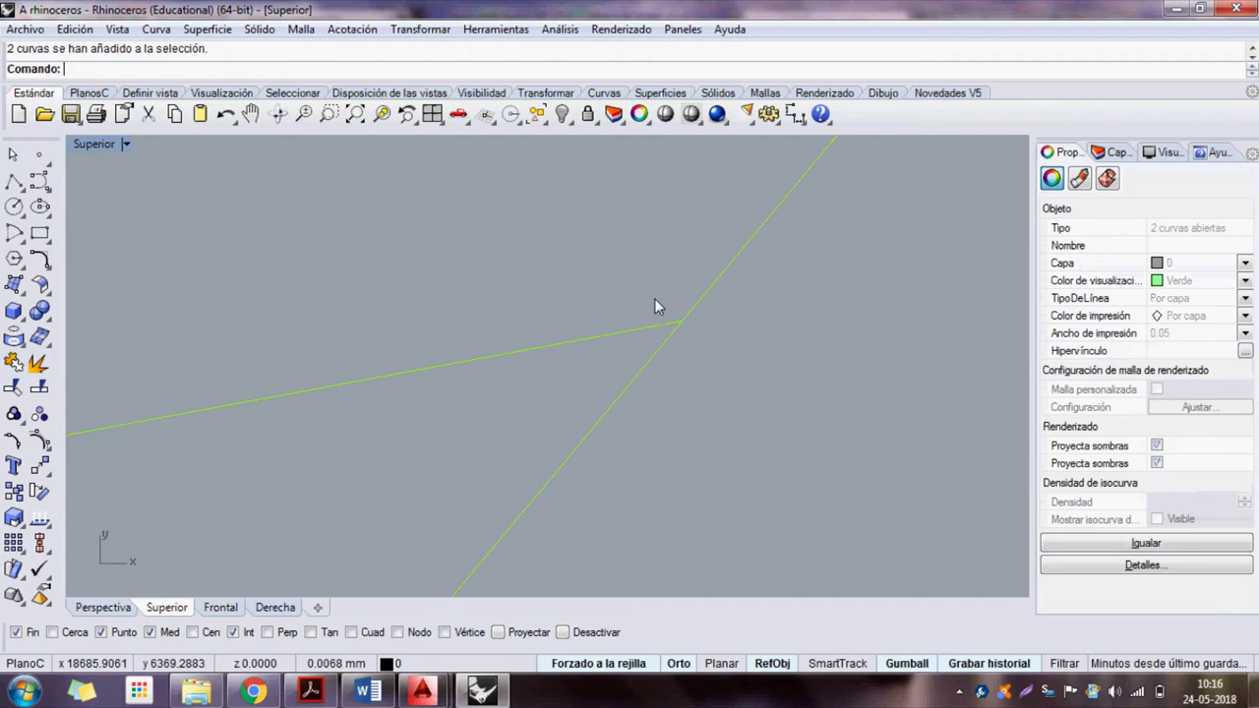
key(Escape)
- Split the diagonal curve with Partir, using the shallow line as the cutter
click(562, 463)
text(Par)
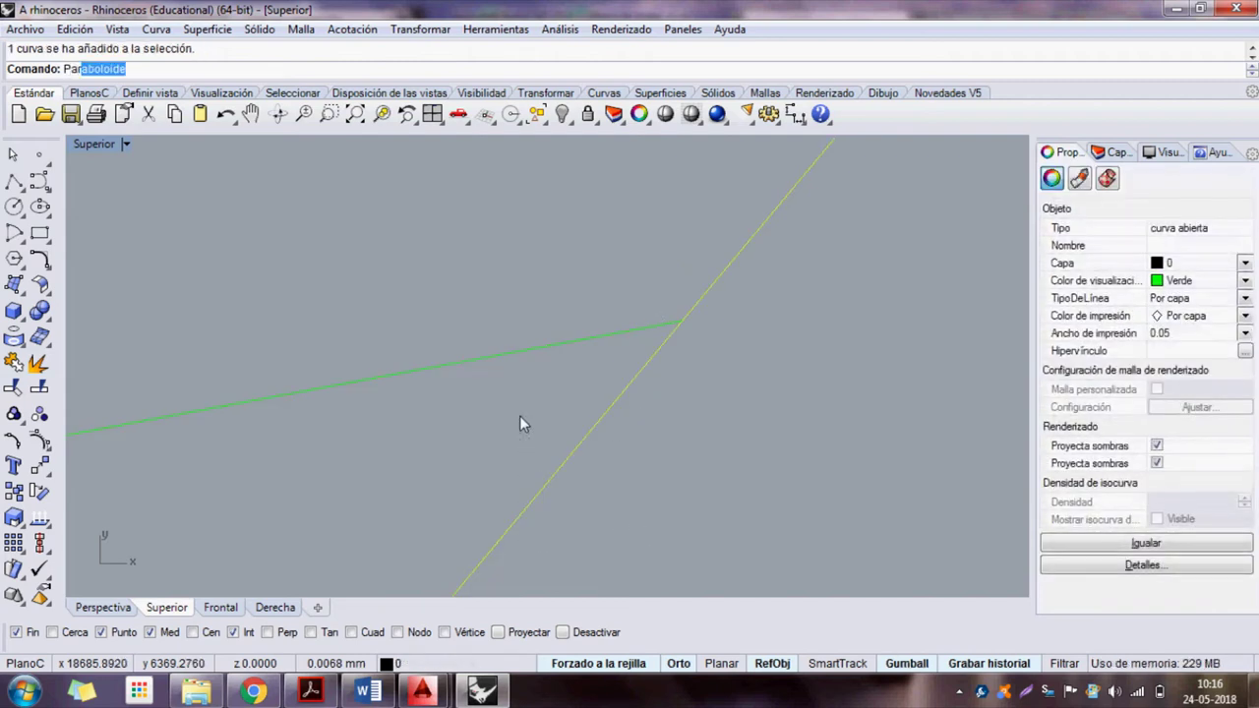
text(tir)
key(Return)
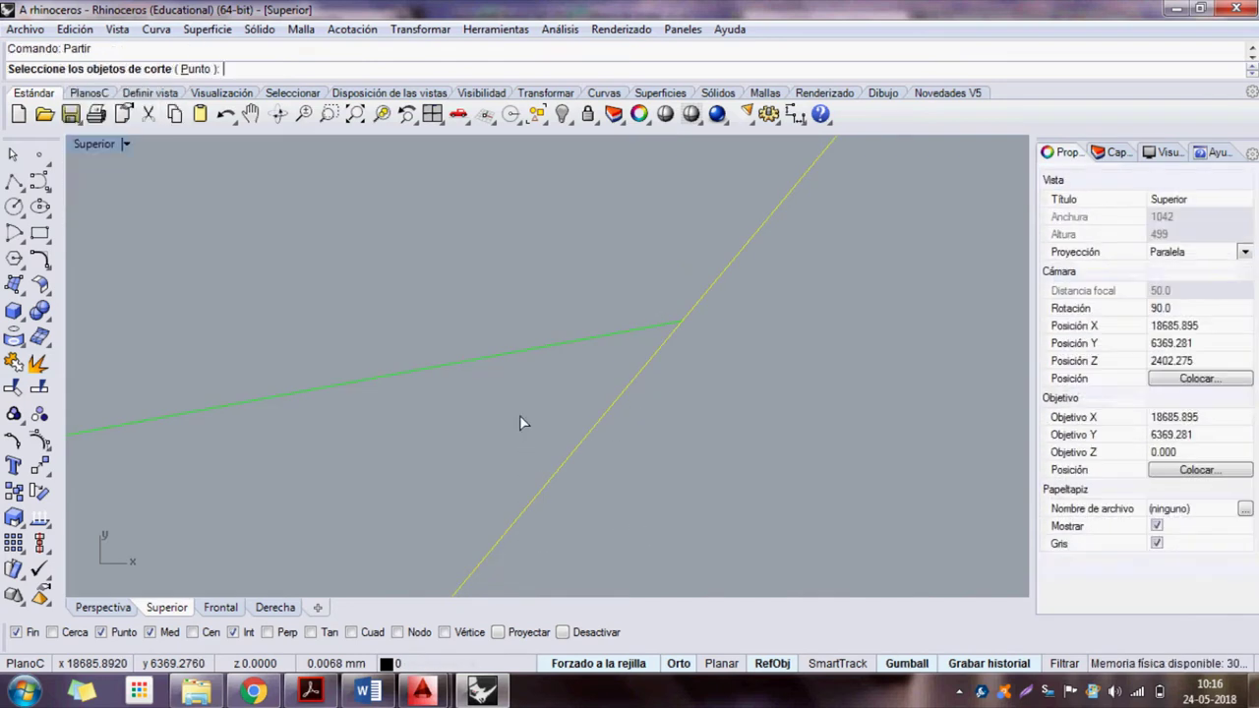
click(413, 362)
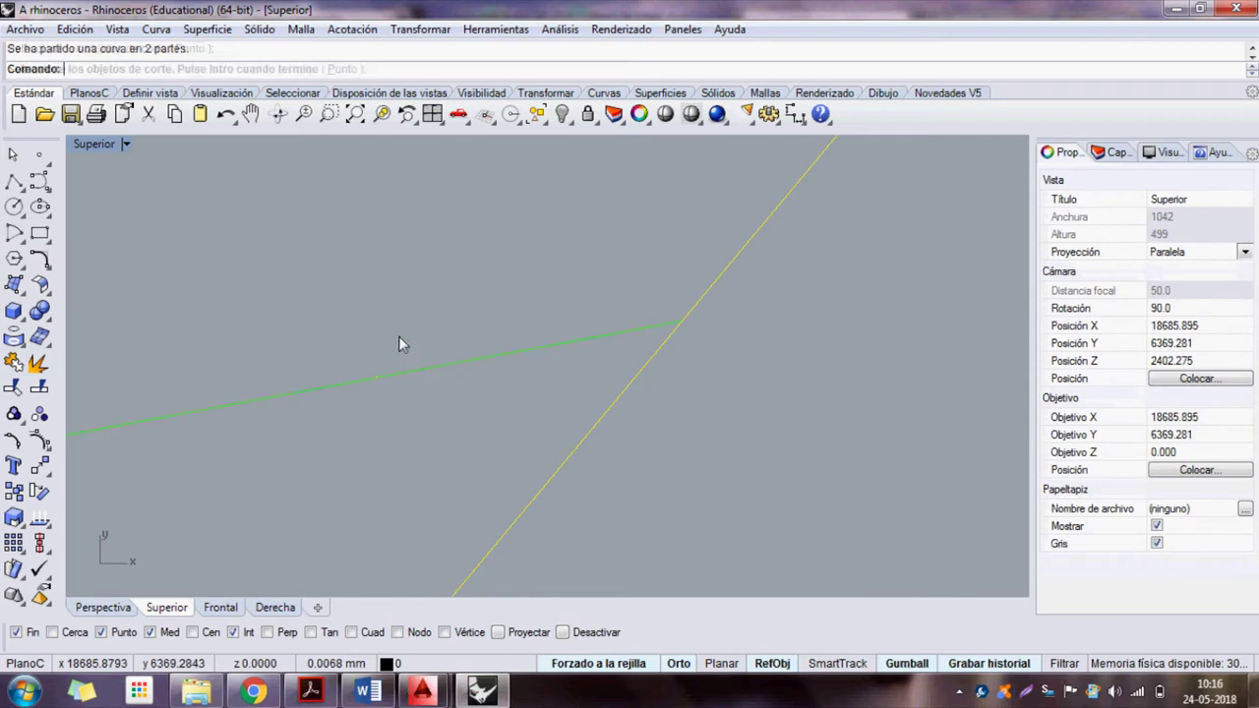
key(Return)
click(723, 278)
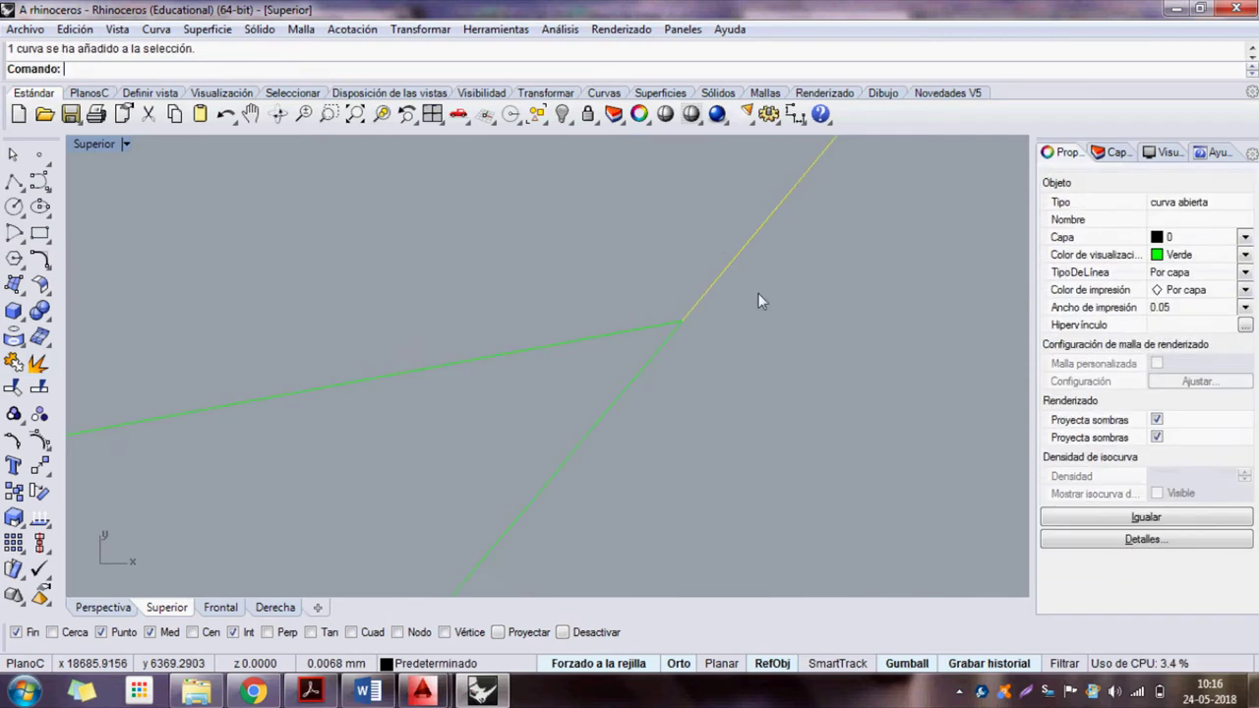
click(17, 183)
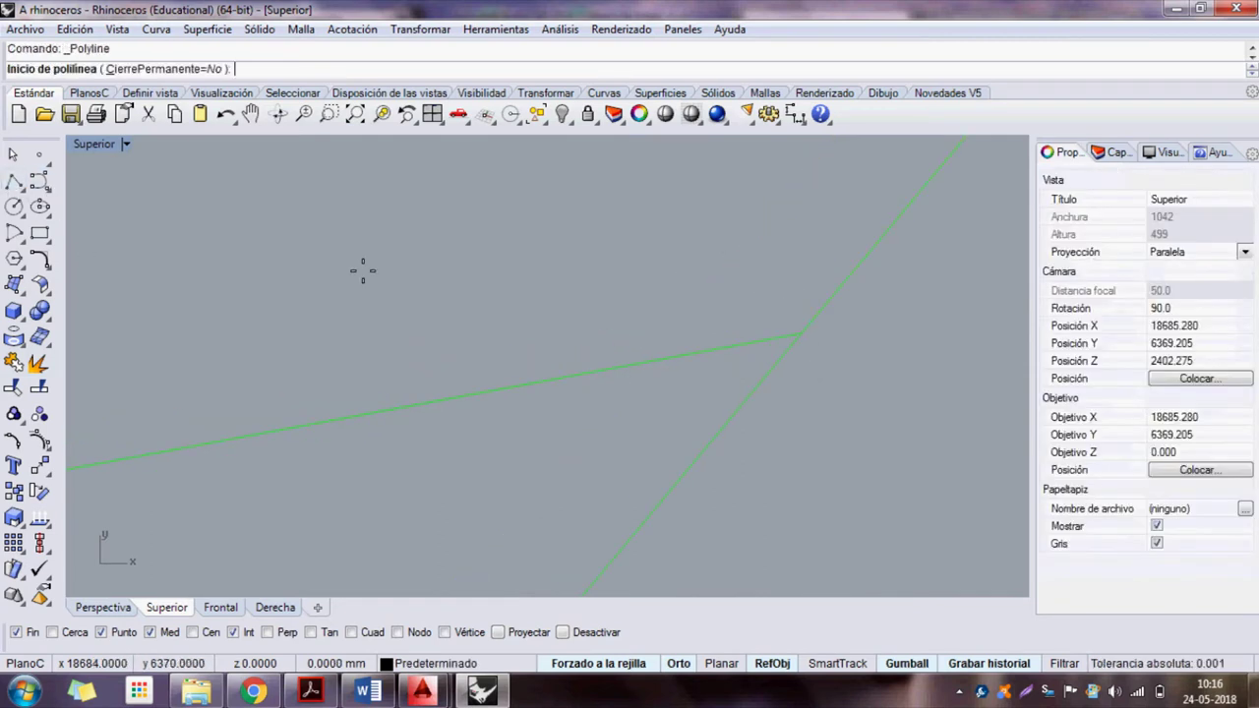
- Draw a vertical polyline downward from the bow curve intersection
click(801, 337)
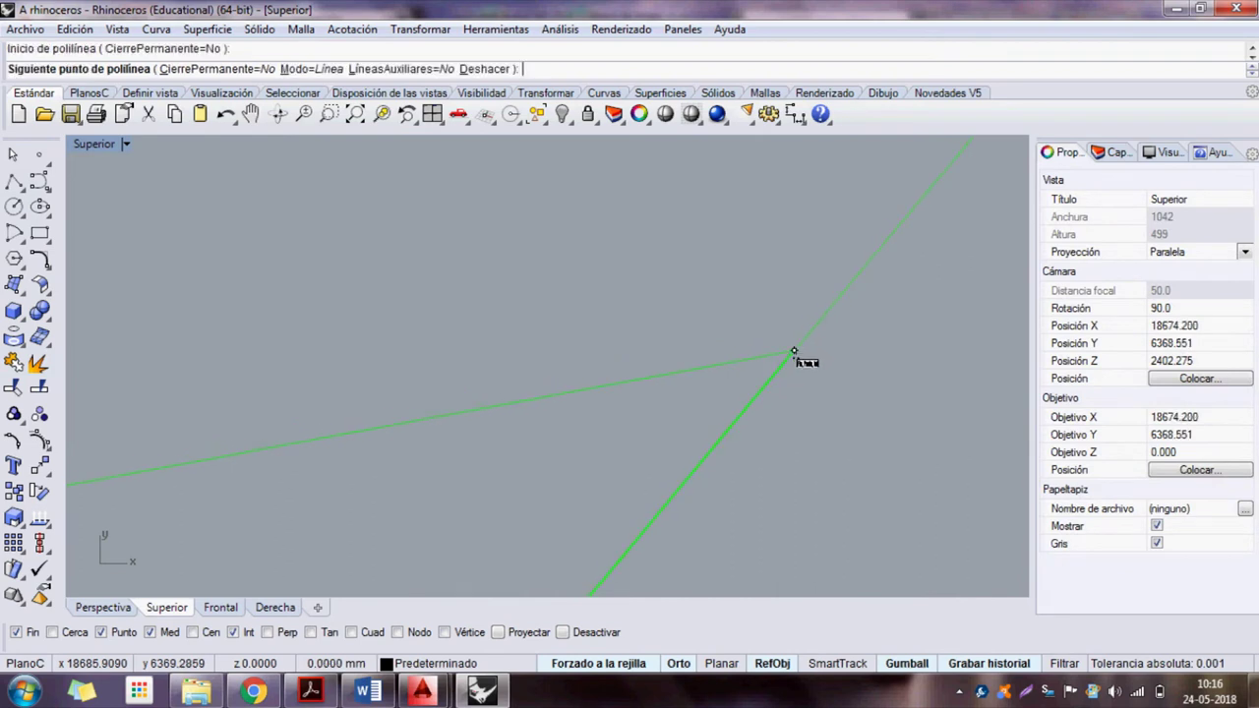
scroll(832, 344, down, 5)
mouse_move(831, 346)
right_down()
mouse_move(825, 394)
mouse_move(766, 471)
mouse_move(688, 354)
mouse_move(675, 393)
mouse_move(664, 346)
right_up()
click(655, 430)
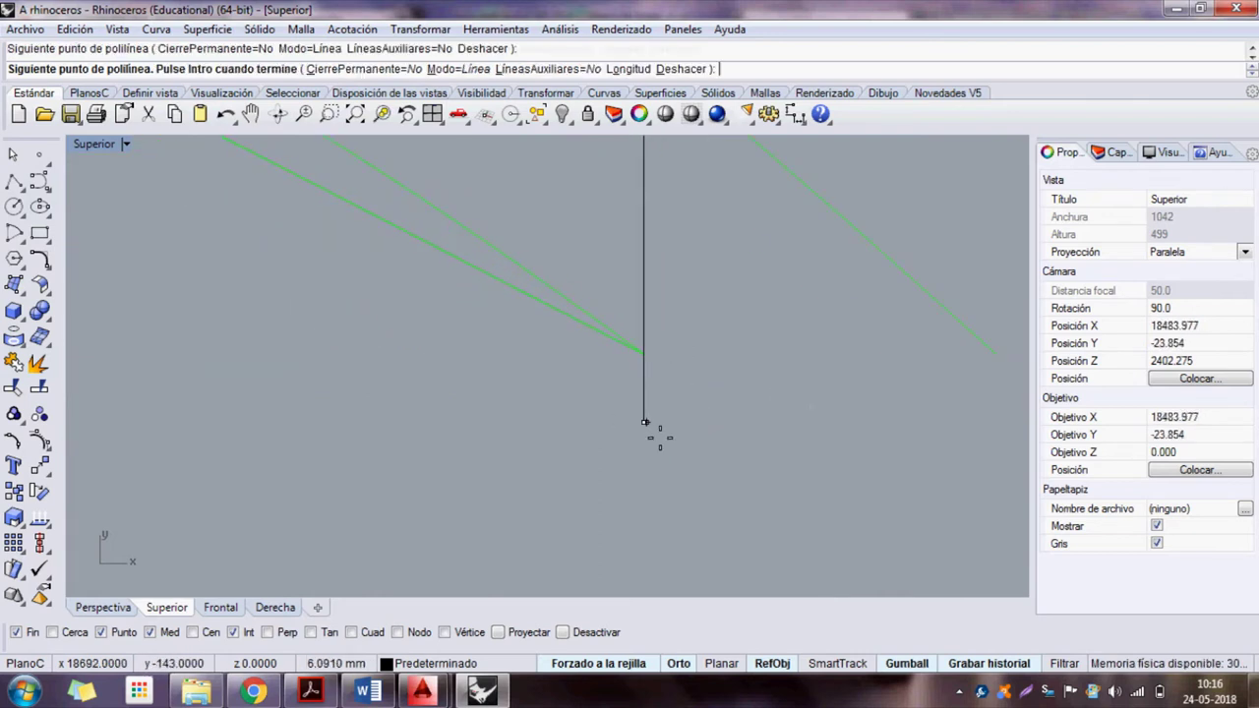
key(Return)
key(Return)
- Draw a horizontal polyline across the view, then show both bow curves' control points
click(993, 361)
click(416, 365)
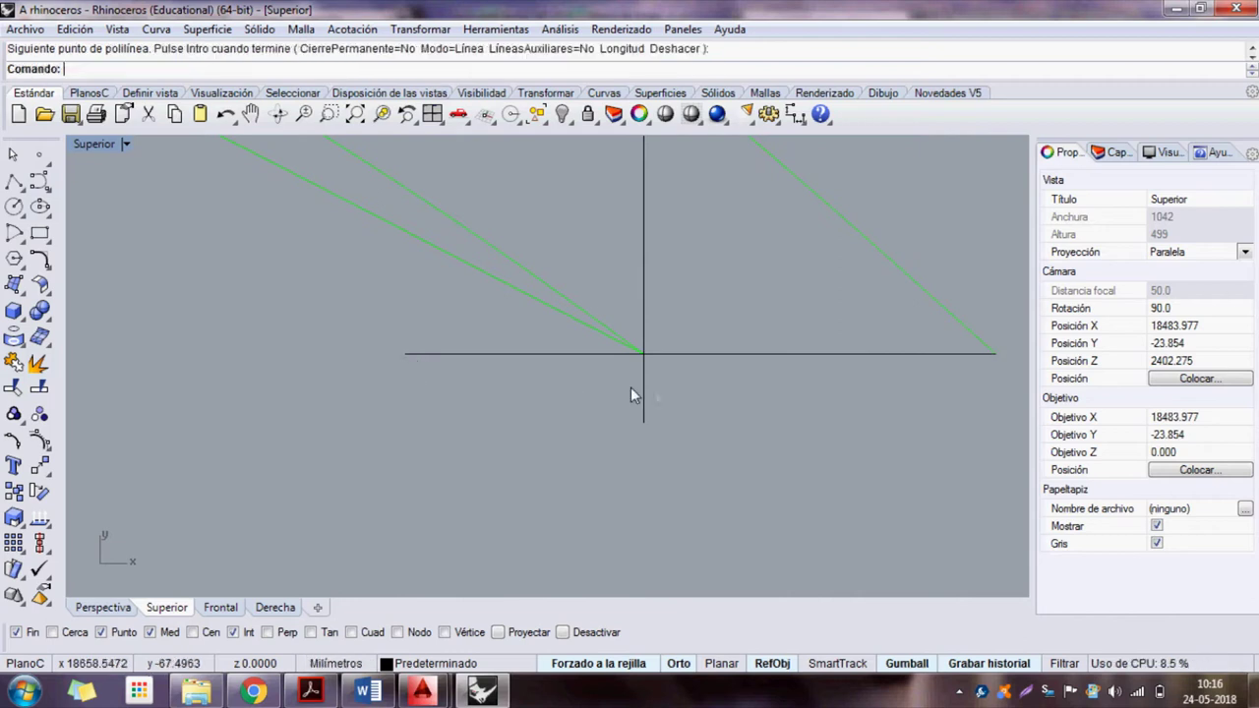
mouse_move(638, 364)
right_down()
mouse_move(646, 332)
mouse_move(631, 300)
mouse_move(649, 325)
mouse_move(664, 419)
mouse_move(725, 462)
mouse_move(592, 370)
right_up()
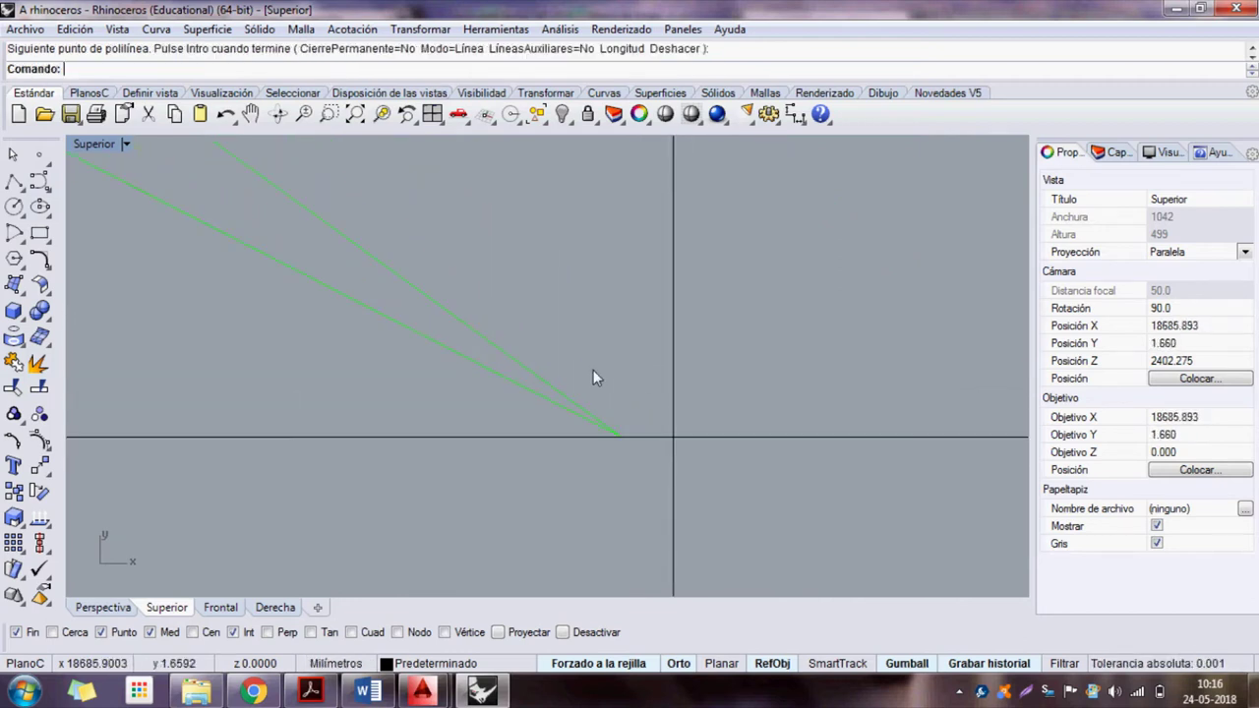
key(Escape)
drag(593, 370, 254, 266)
key(F10)
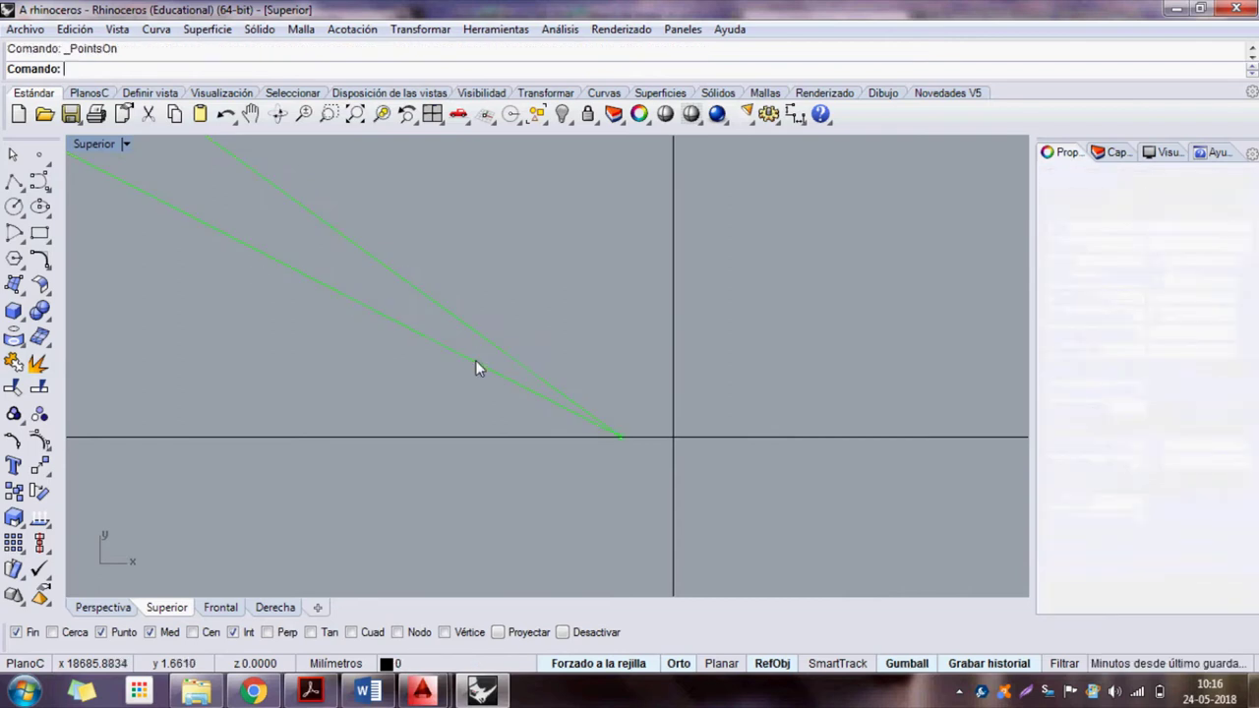
- Move the two bow curve tip control points from the curve end onto the reference-line crossing
drag(559, 343, 639, 516)
click(584, 413)
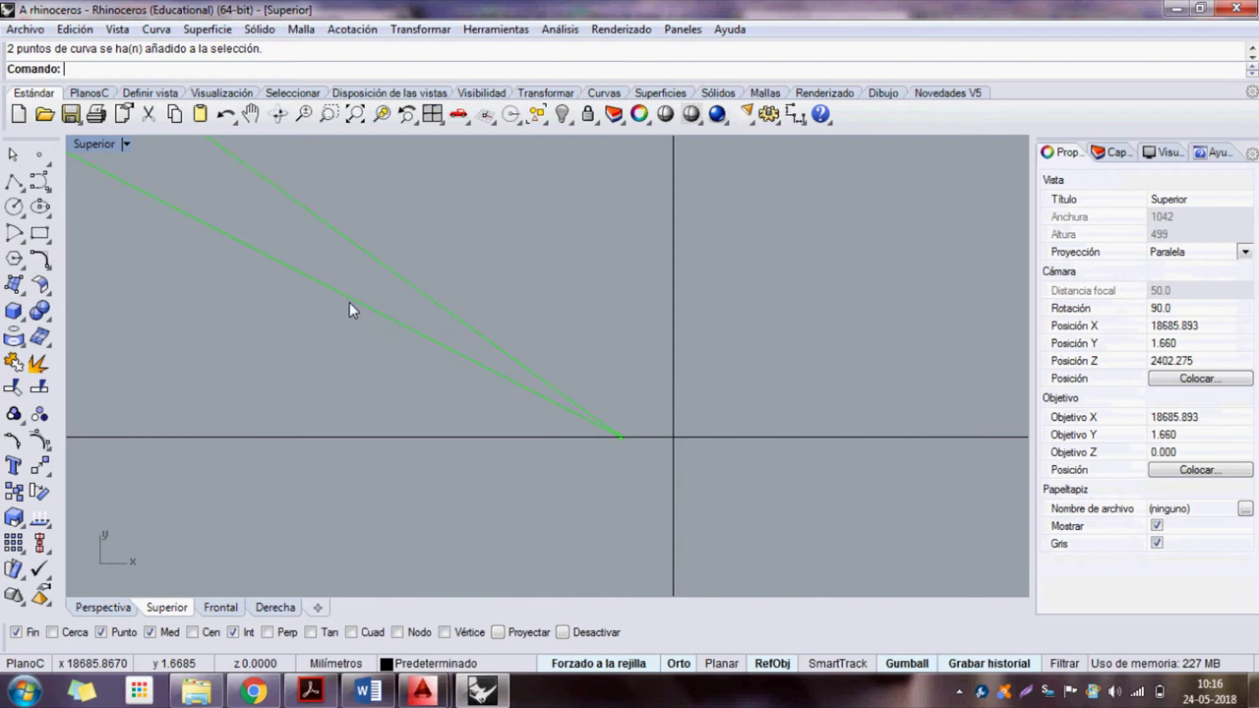
drag(546, 337, 302, 238)
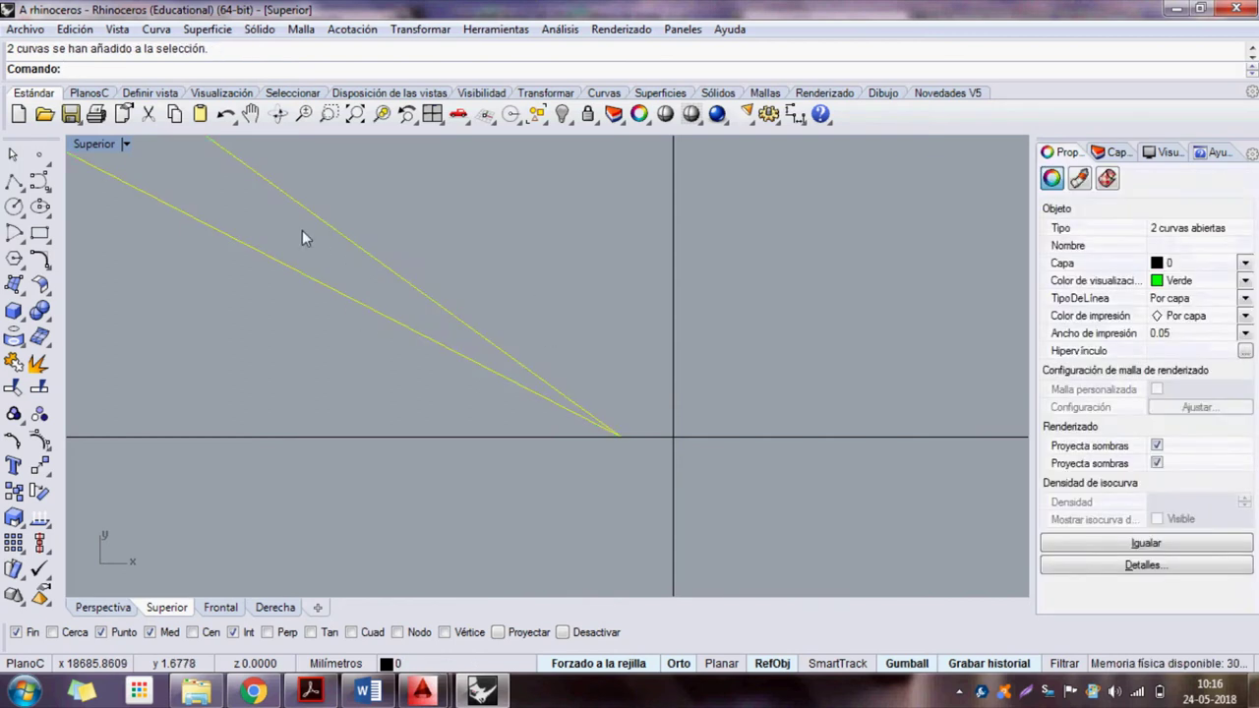
key(F10)
drag(489, 275, 663, 501)
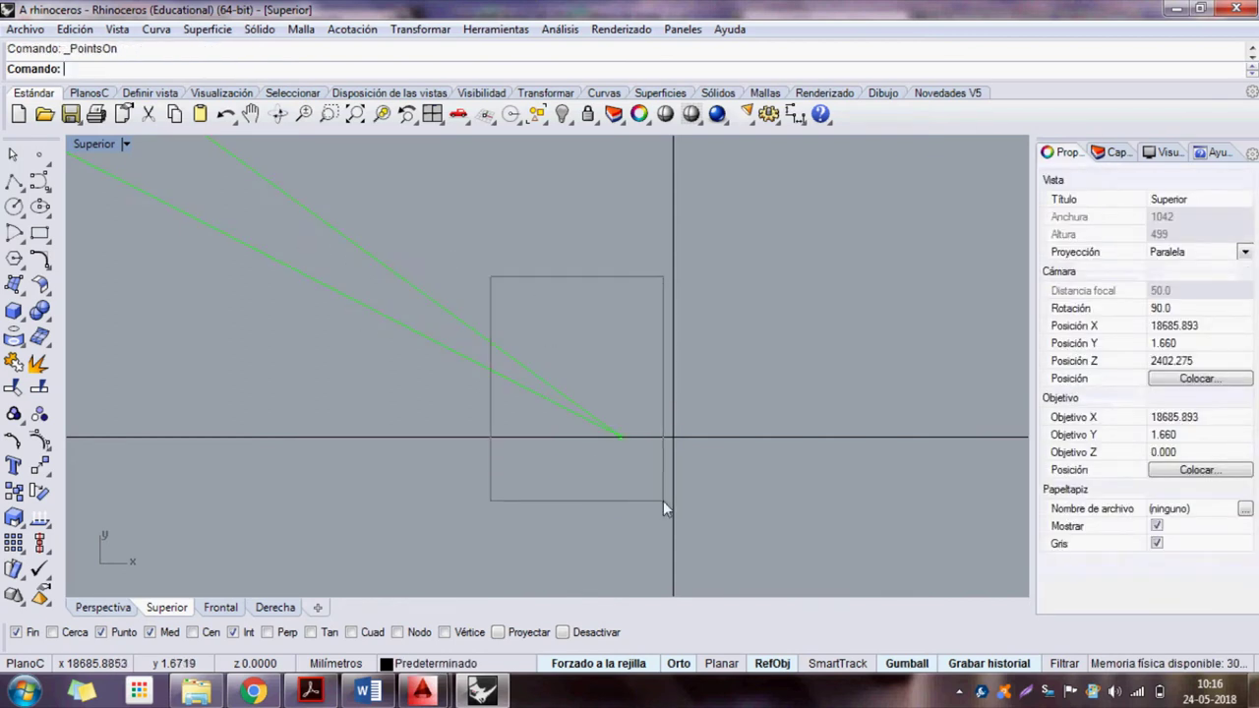
text(Mo)
key(Return)
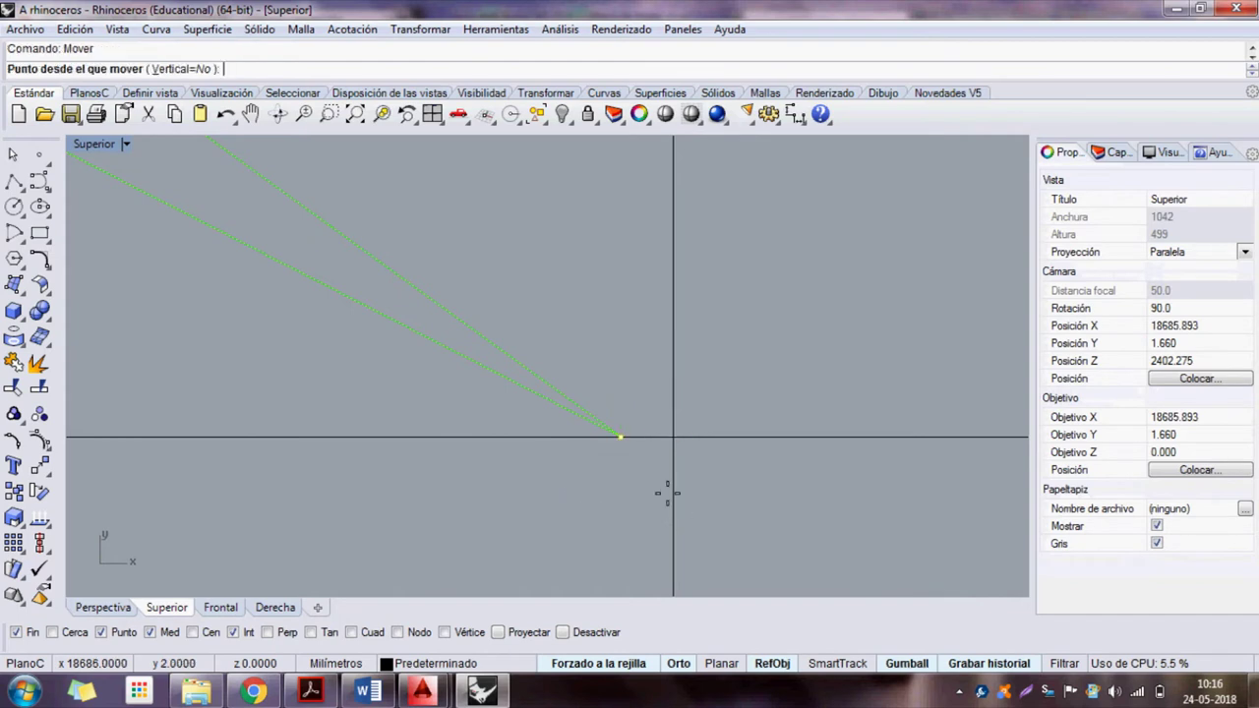
click(628, 447)
click(679, 444)
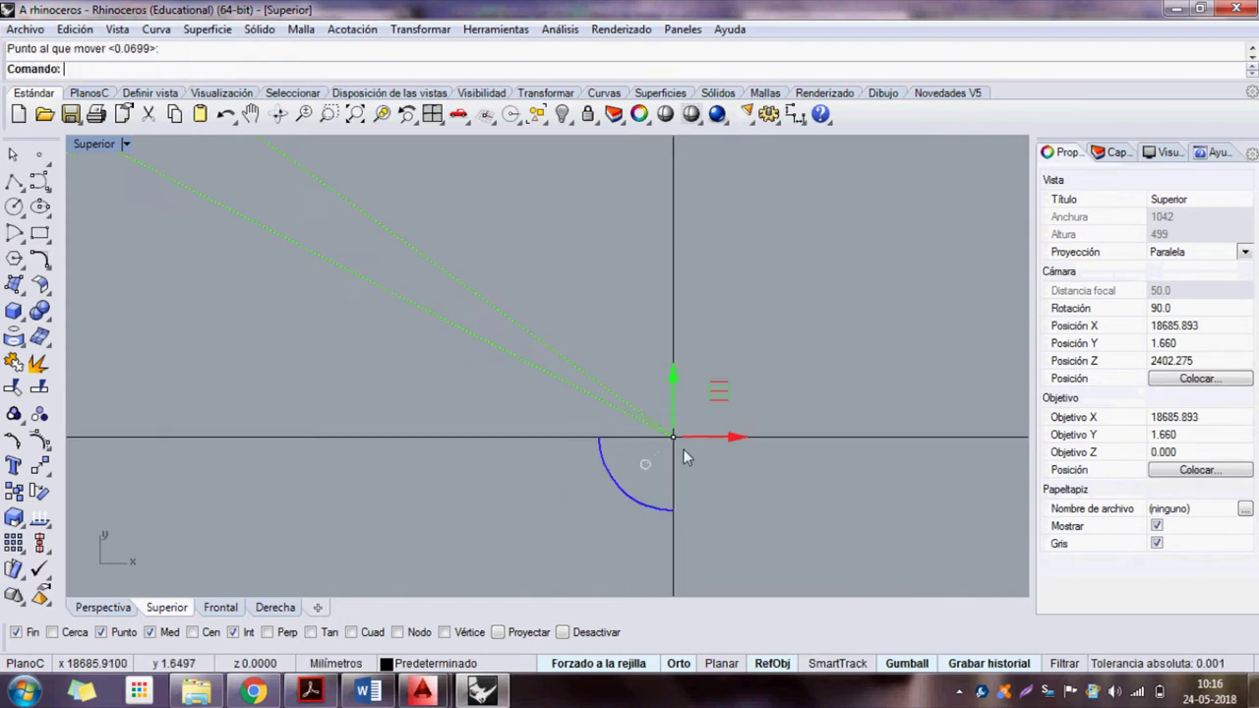
- Delete the vertical and horizontal reference lines
click(682, 477)
click(413, 450)
mouse_move(683, 454)
right_down()
mouse_move(442, 464)
mouse_move(577, 495)
mouse_move(580, 511)
right_up()
scroll(580, 512, down, 3)
scroll(585, 532, down, 2)
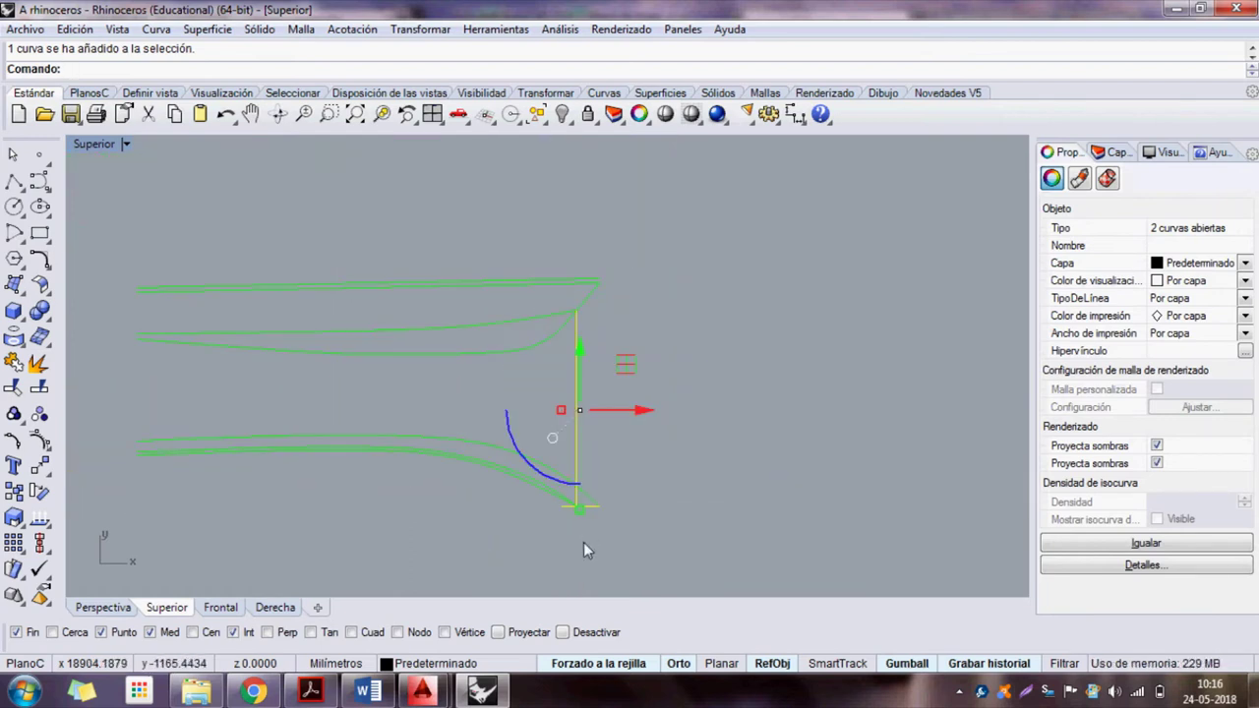
key(Delete)
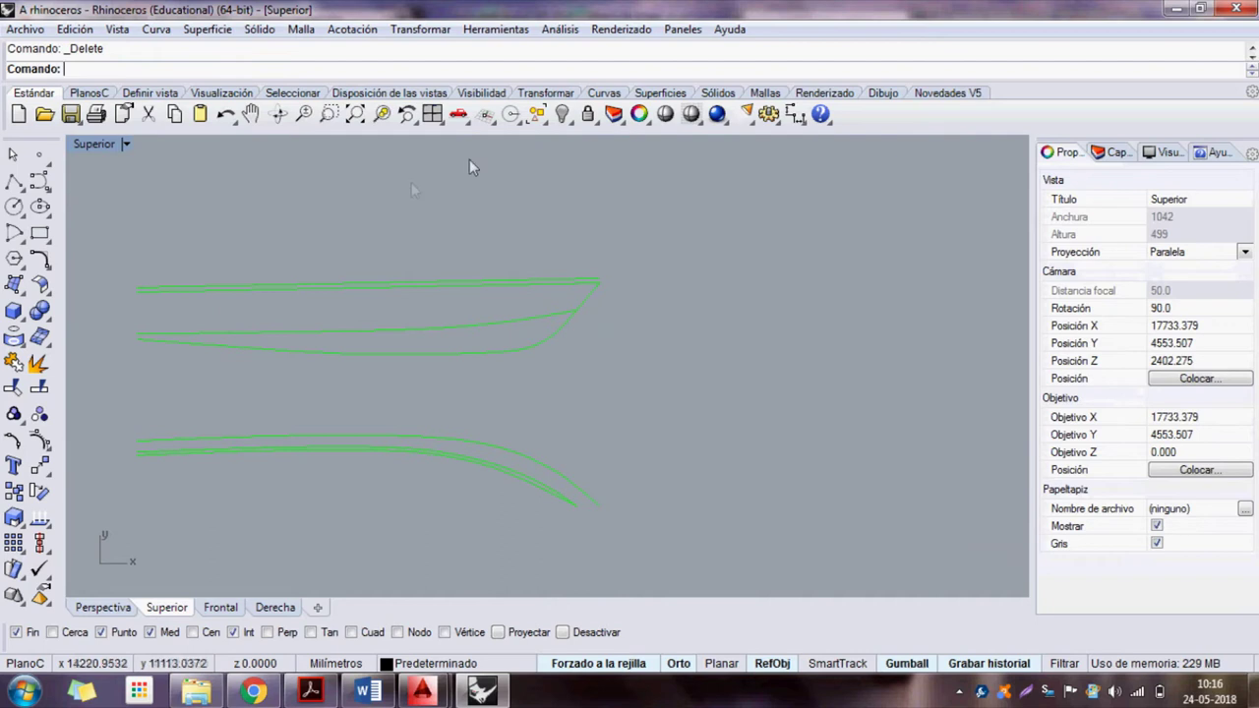
- Show the hidden horizontal line, restore four viewports and orbit Perspective so the curves stand upright
right_click(562, 114)
scroll(566, 400, down, 2)
double_click(94, 144)
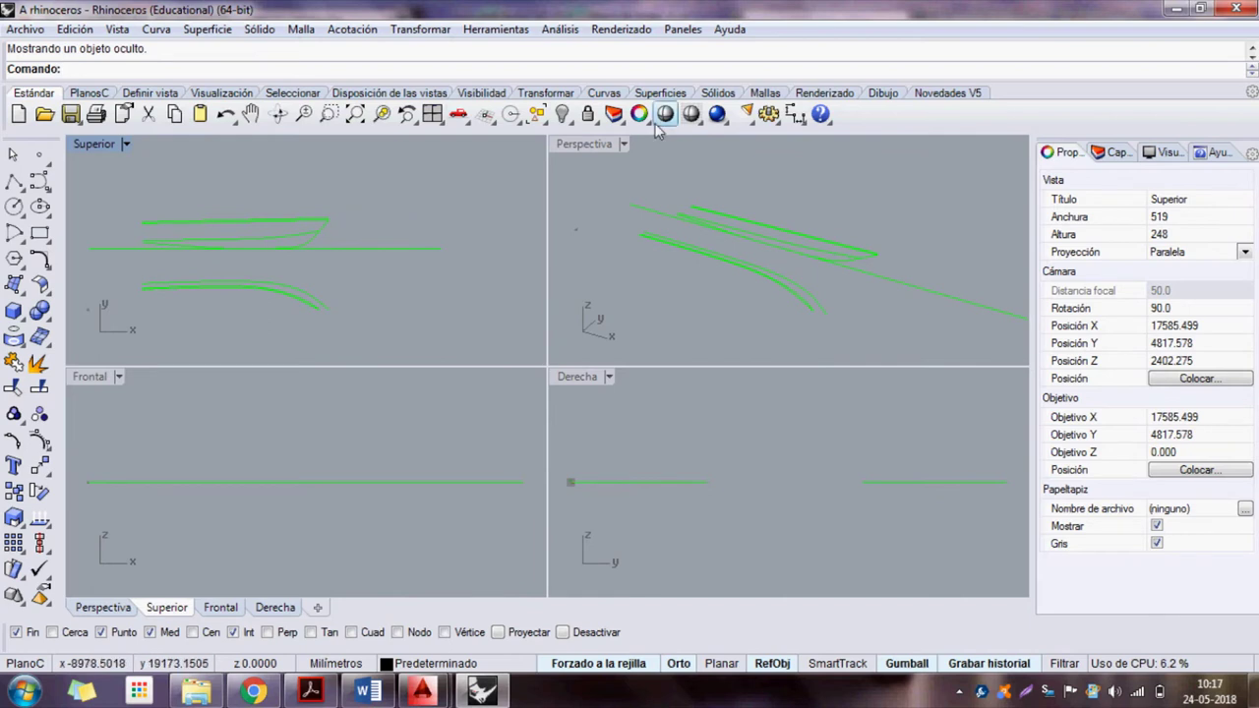
double_click(584, 145)
mouse_move(631, 324)
right_down()
mouse_move(500, 380)
mouse_move(449, 357)
mouse_move(532, 385)
right_up()
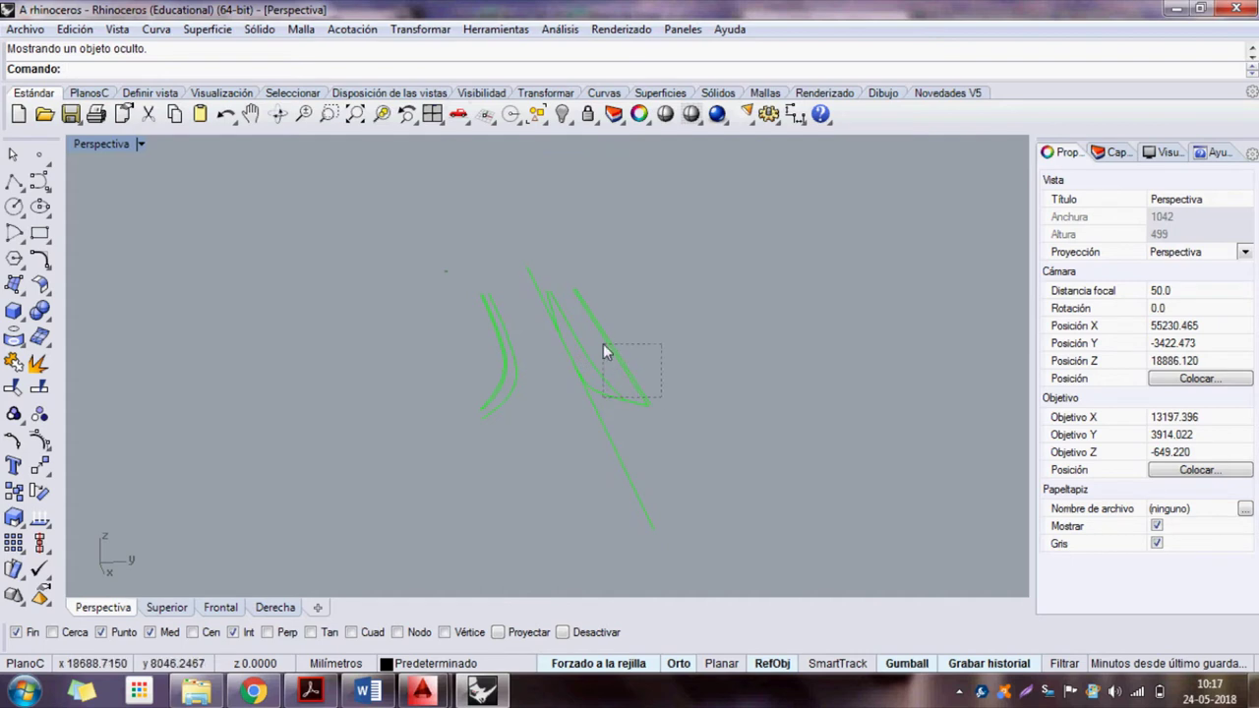
- Select the six hull curves and start Rotate (ro)
drag(662, 398, 606, 352)
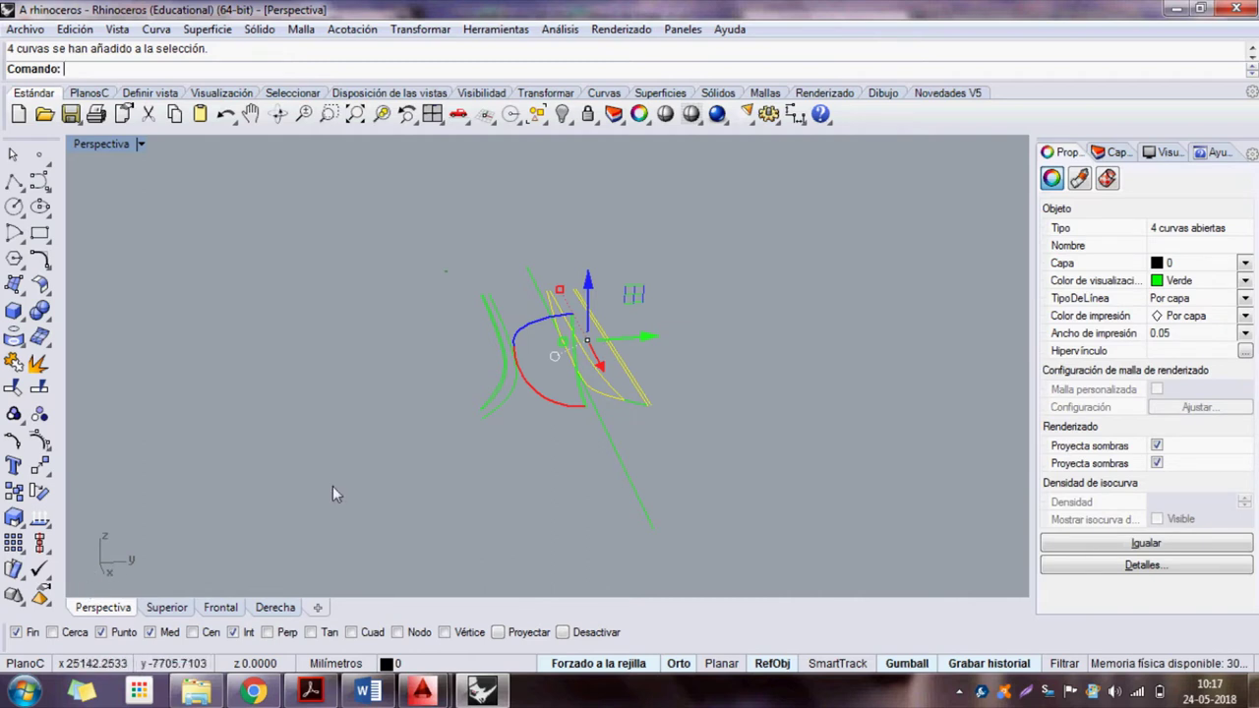
double_click(98, 148)
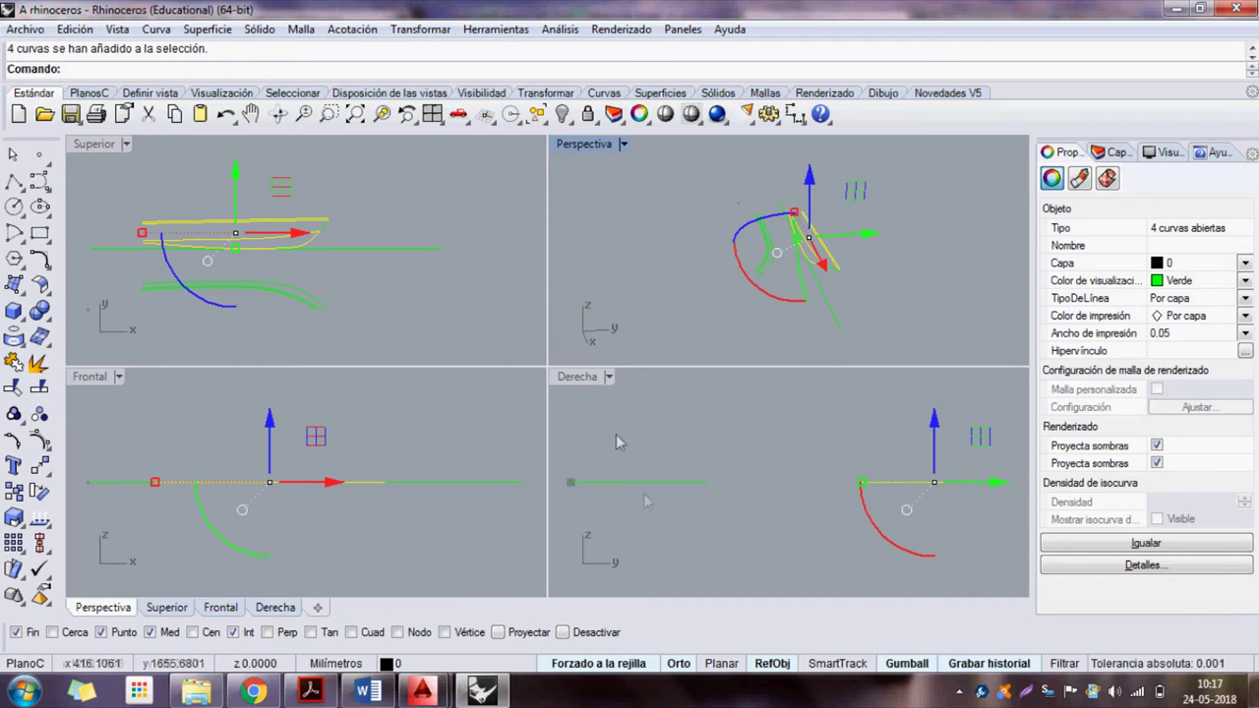
drag(878, 305, 808, 232)
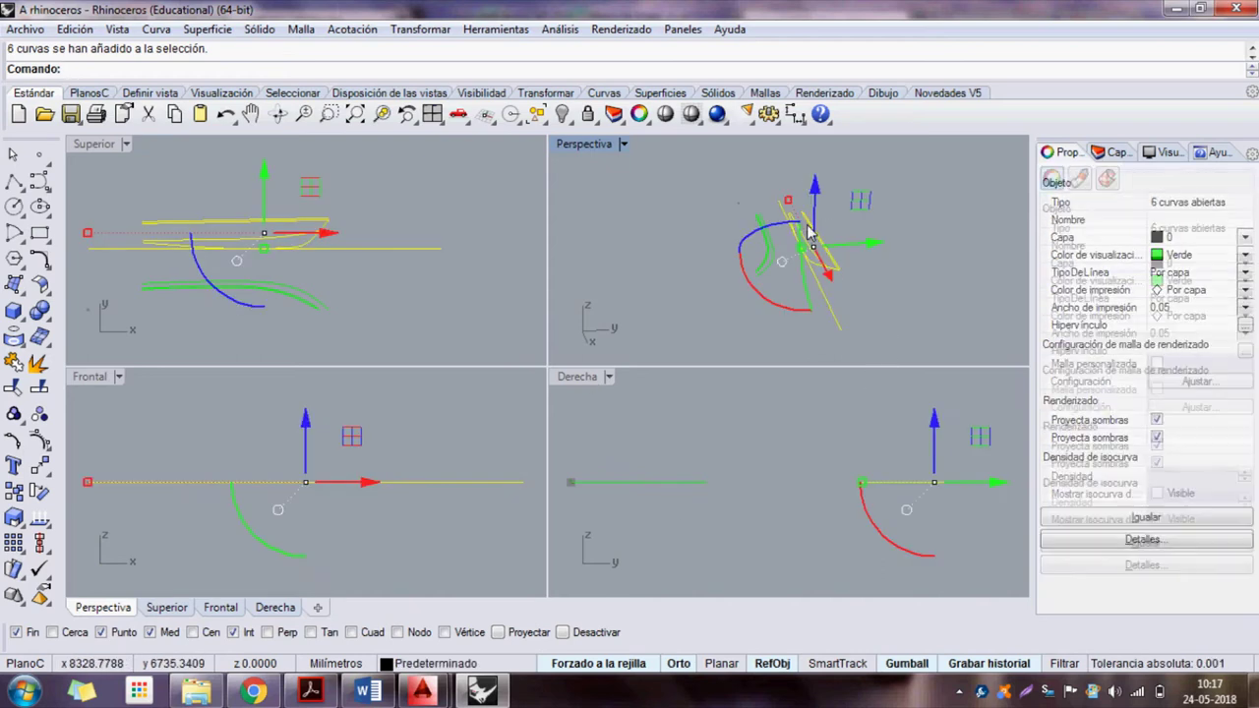
text(ro)
key(Return)
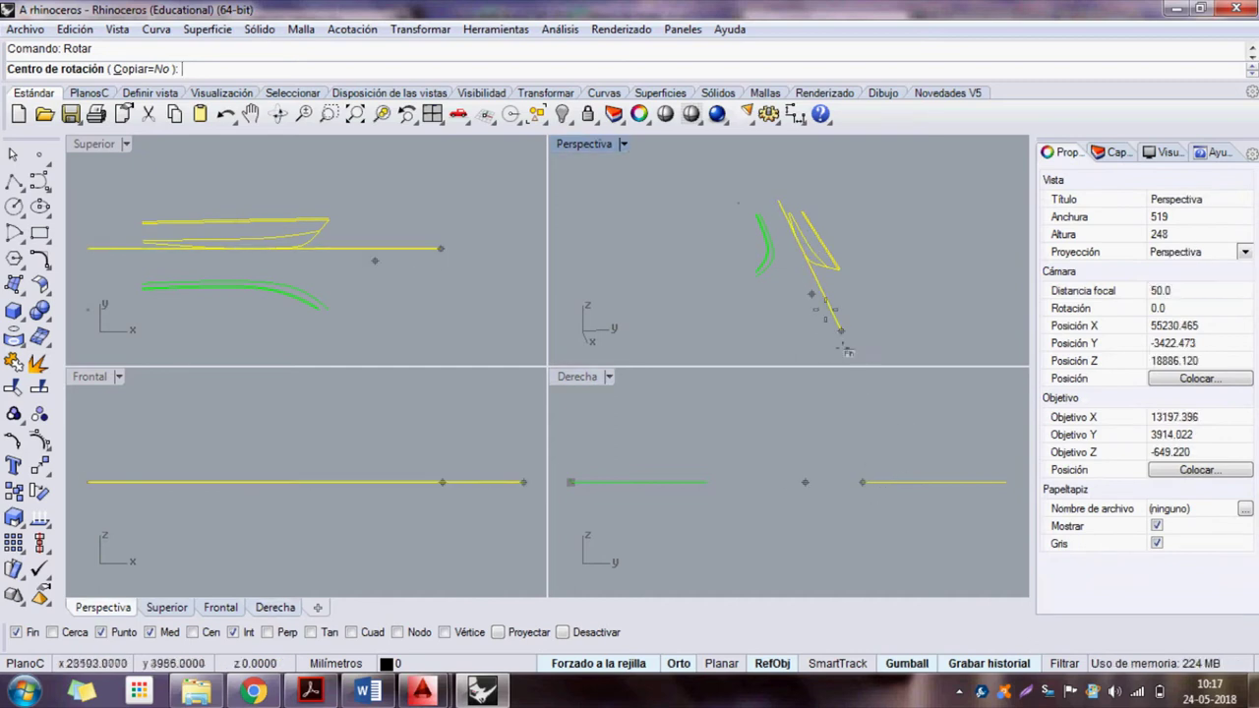
- Rotate the six hull curves 90° about the curve end in the Right (Derecha) view
click(861, 481)
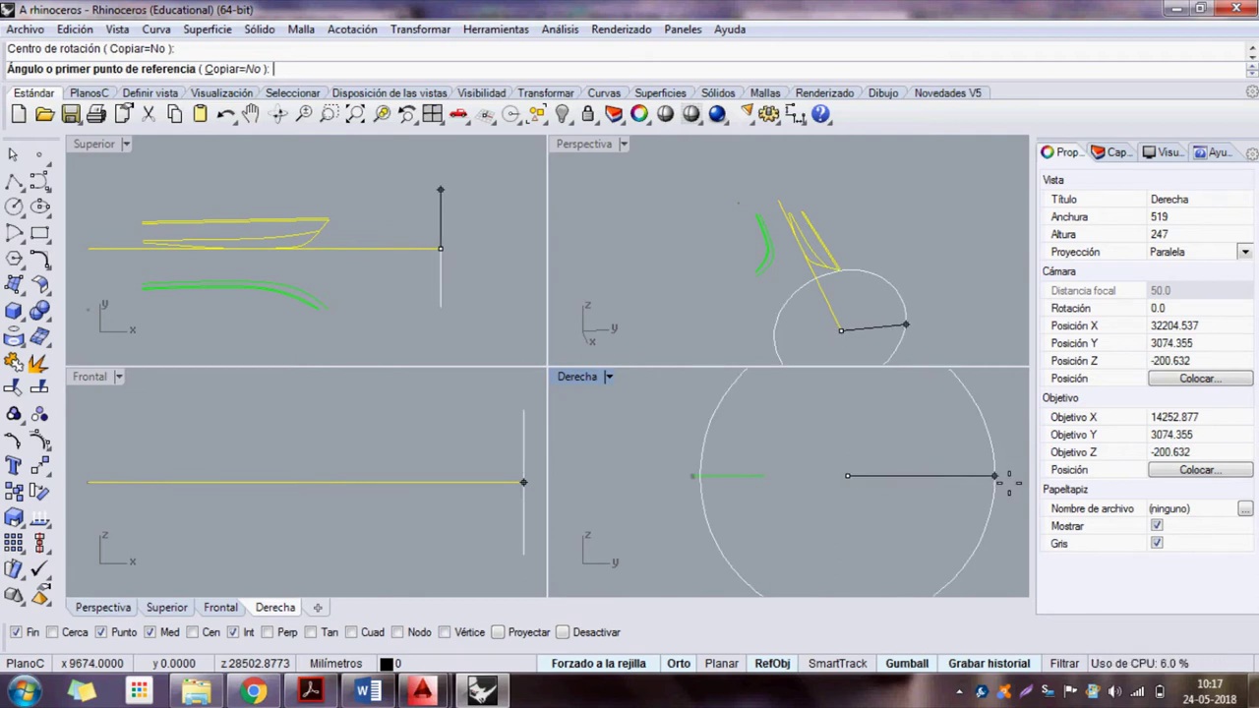
click(995, 477)
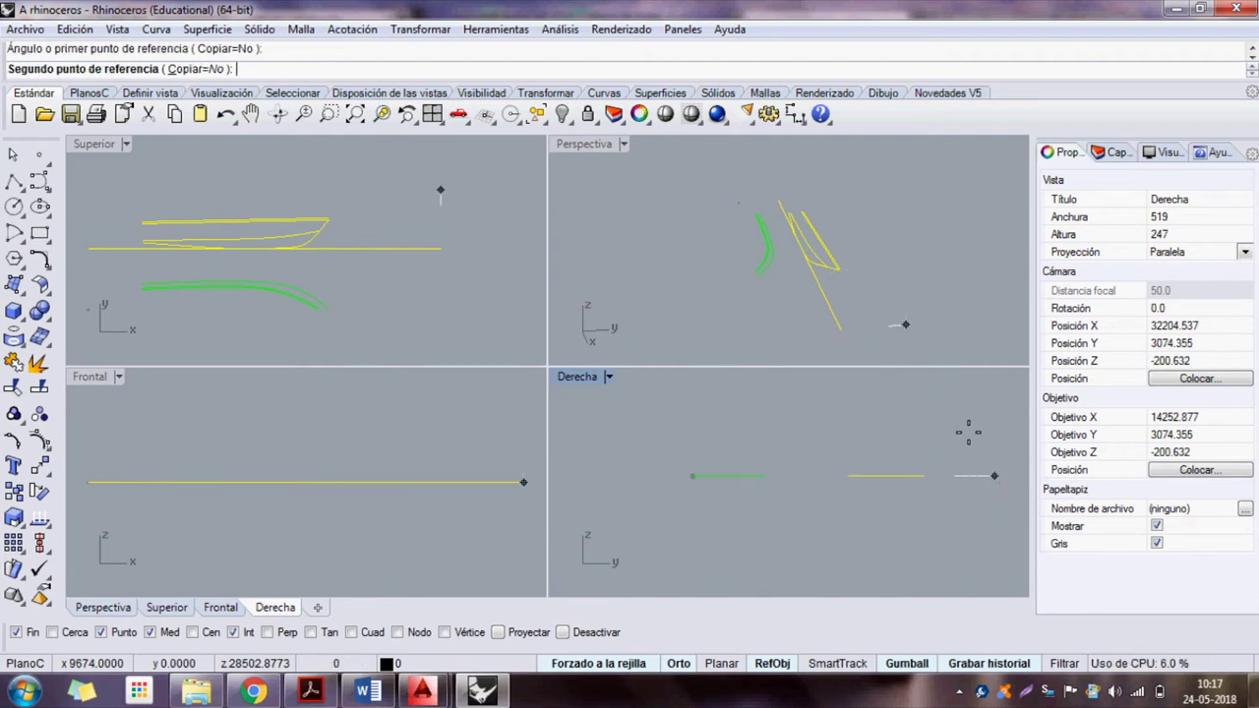
right_drag(887, 416, 796, 482)
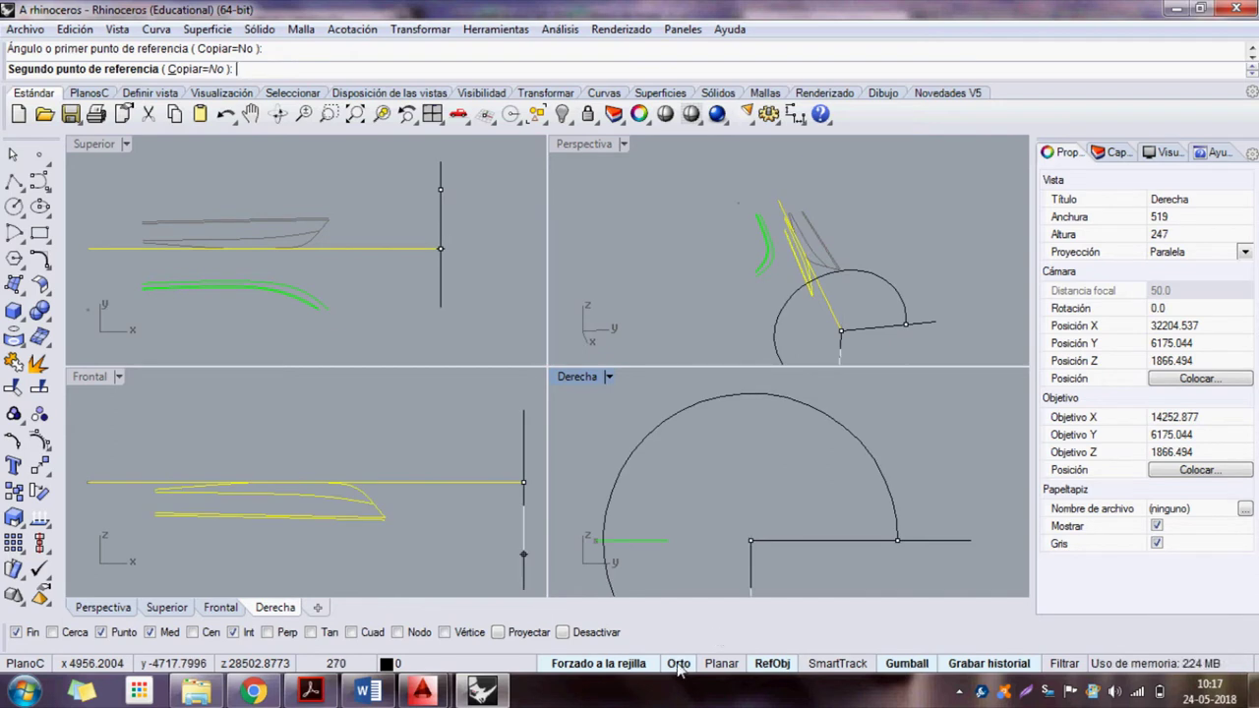
click(778, 476)
key(Escape)
click(831, 257)
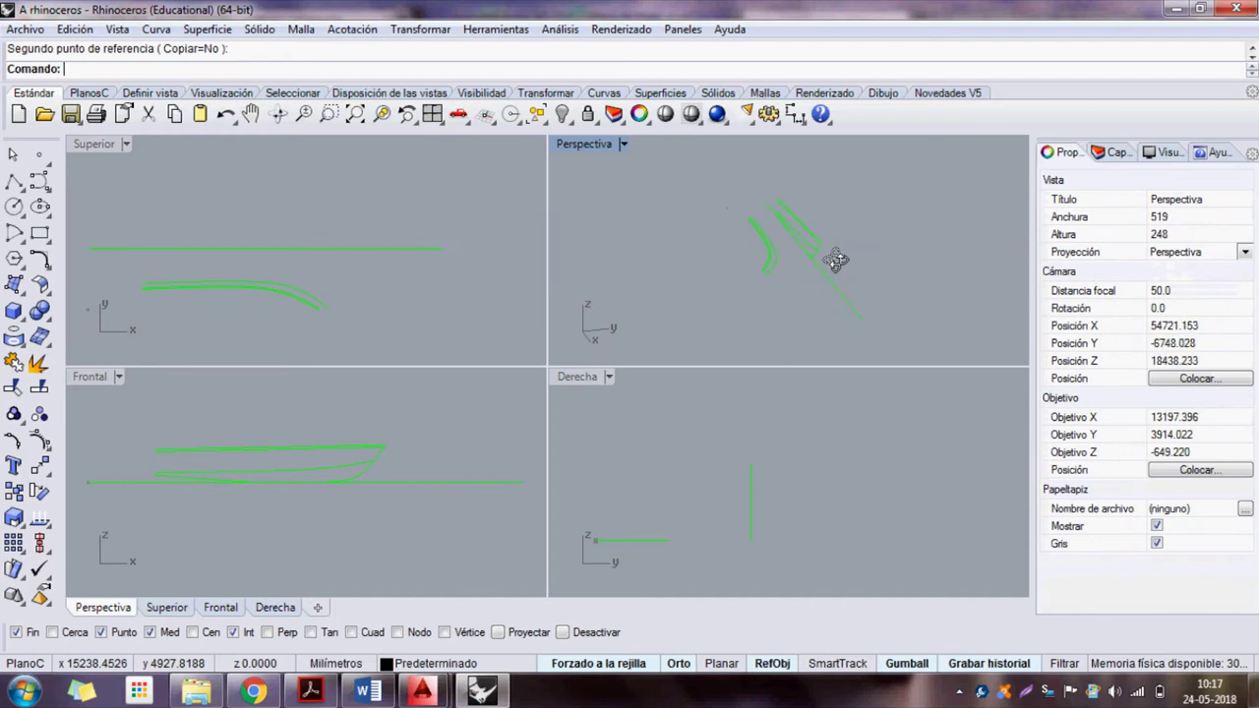
- Shift one curve along the Y direction in the Perspective view
shift+right_drag(824, 244, 782, 305)
scroll(809, 241, up, 5)
mouse_move(758, 334)
mouse_down()
mouse_move(689, 282)
mouse_move(858, 273)
mouse_up()
key(Escape)
mouse_move(858, 274)
right_down()
mouse_move(744, 317)
mouse_move(637, 234)
right_up()
- Set the eight hull curves' display colour to By Layer (Por capa) and delete the long green line
double_click(594, 147)
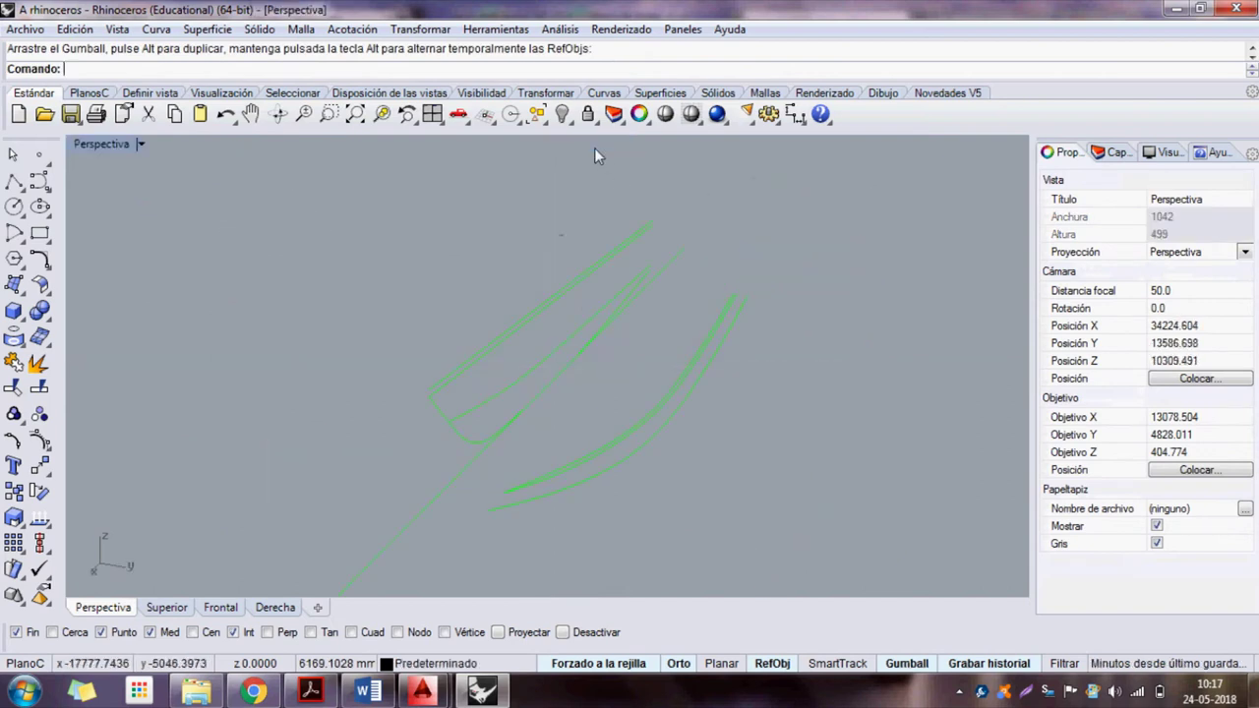
mouse_move(504, 285)
right_down()
mouse_move(494, 384)
mouse_move(542, 391)
right_up()
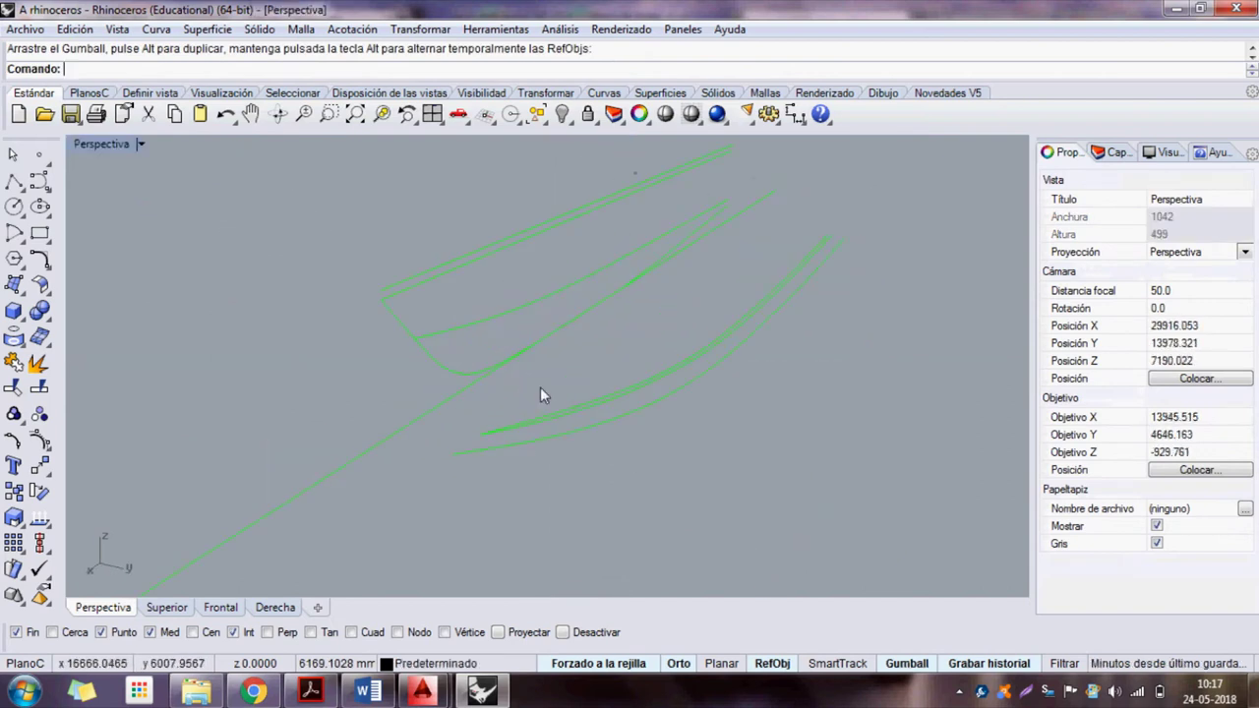
click(576, 395)
shift+click(377, 289)
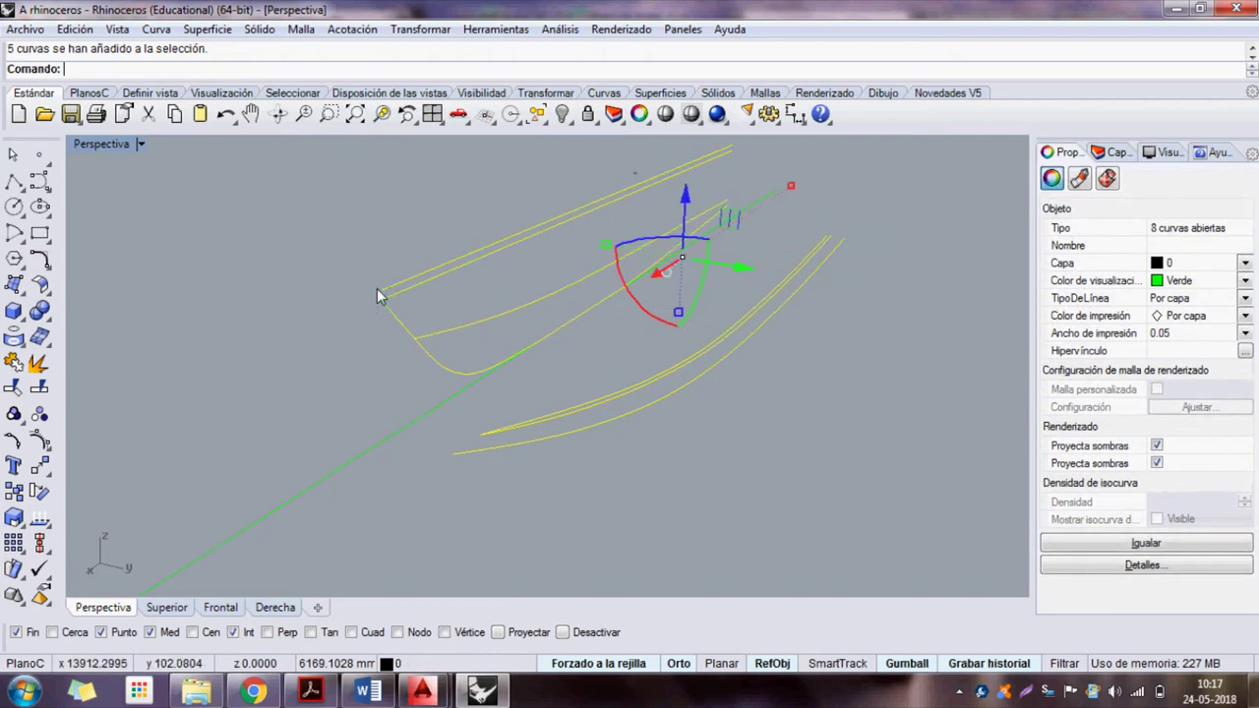
click(1245, 281)
click(1180, 295)
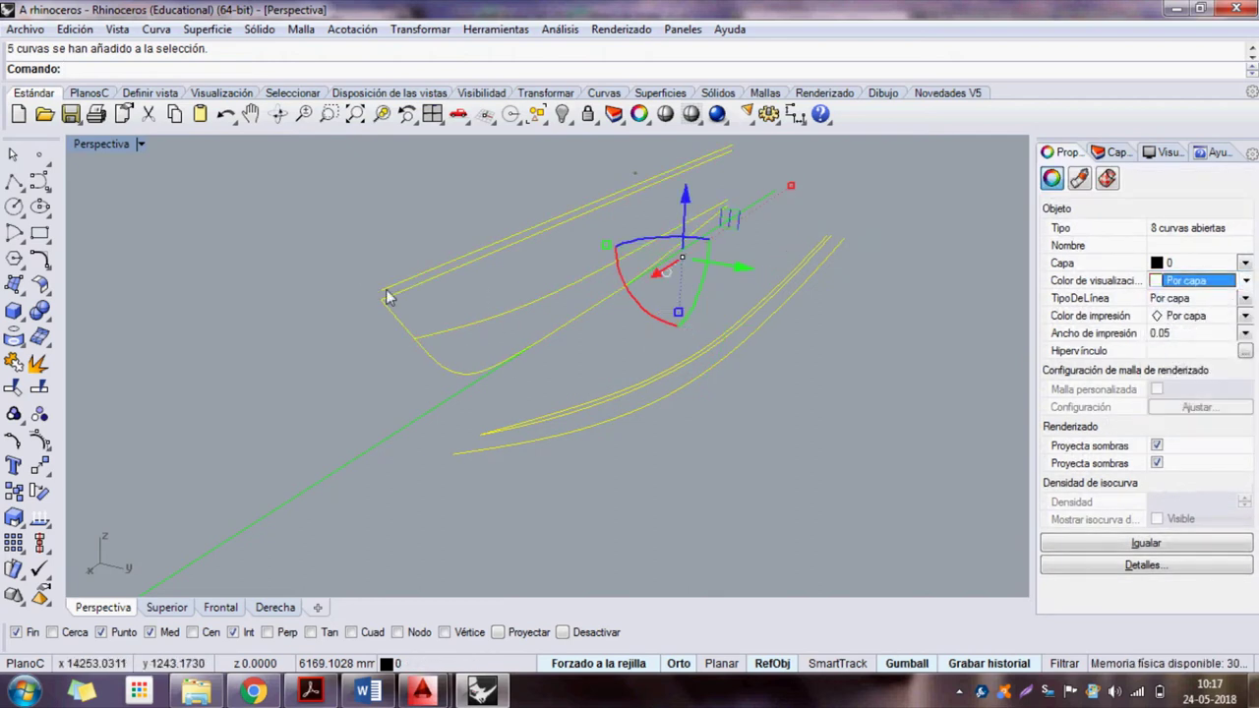
click(367, 280)
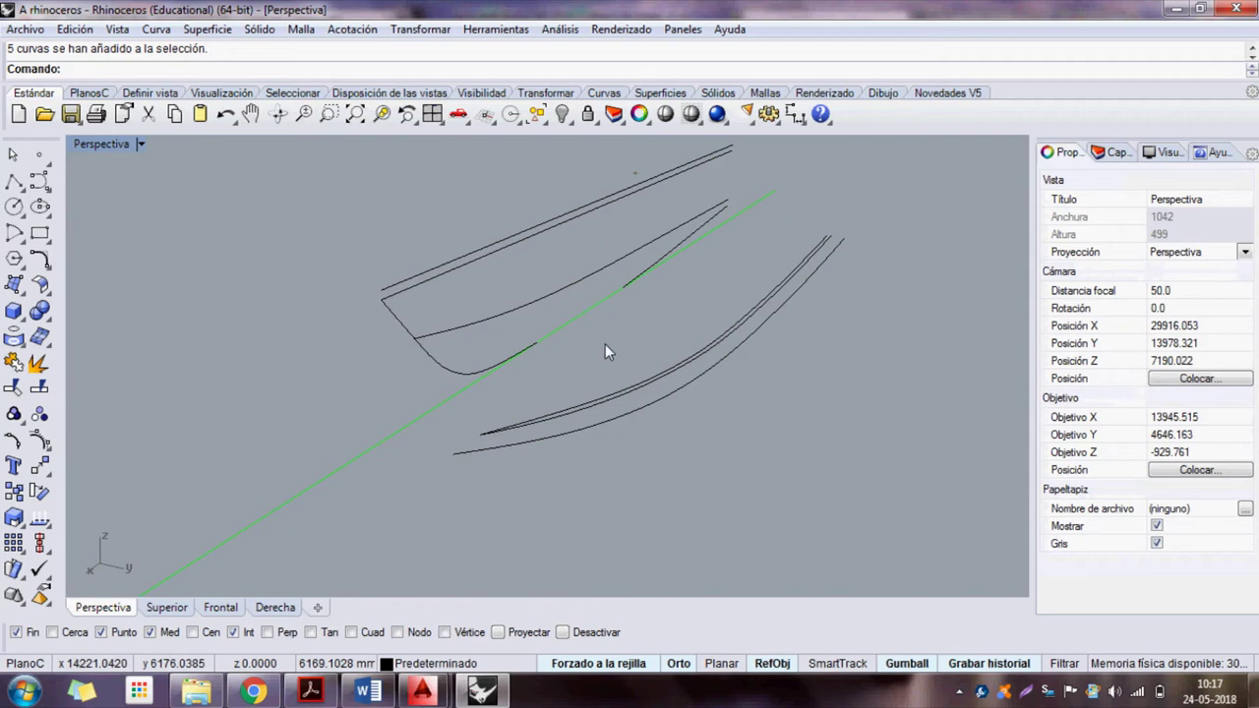
click(442, 403)
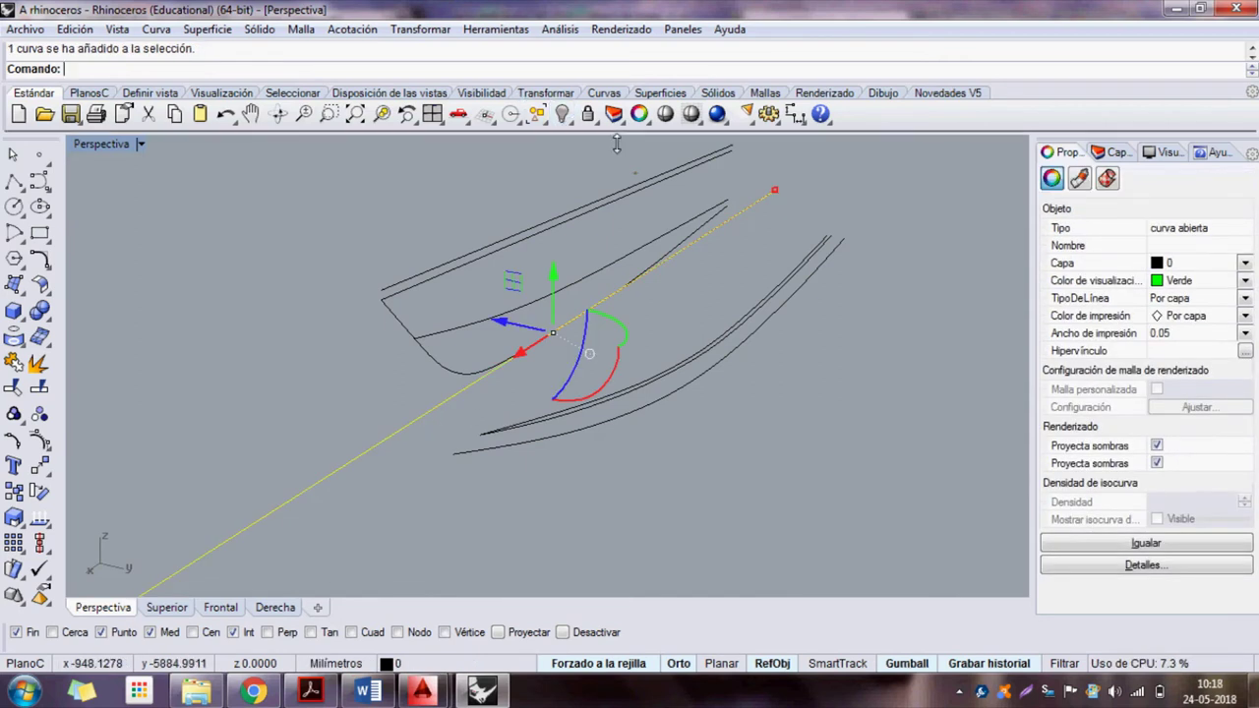
key(Delete)
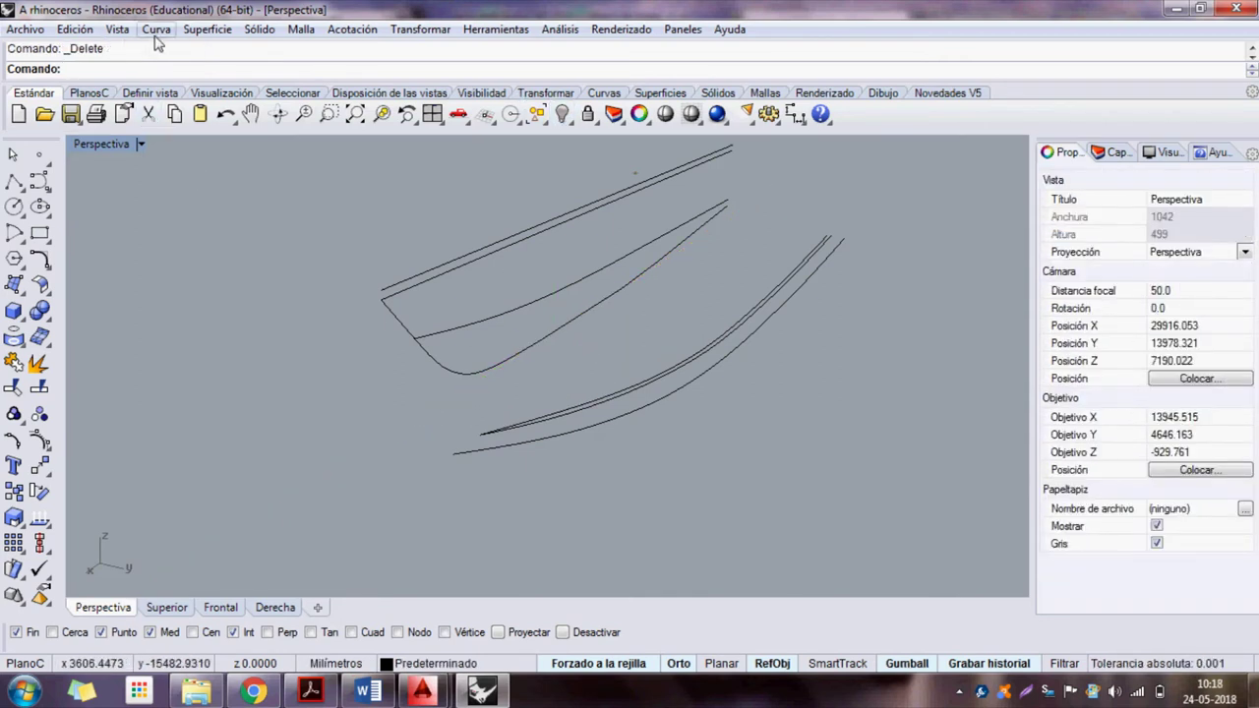
- Build two 3D curves from the inner lower plan curve and the upper profile curve with Curve from 2 Views
click(156, 29)
click(256, 448)
scroll(598, 400, up, 2)
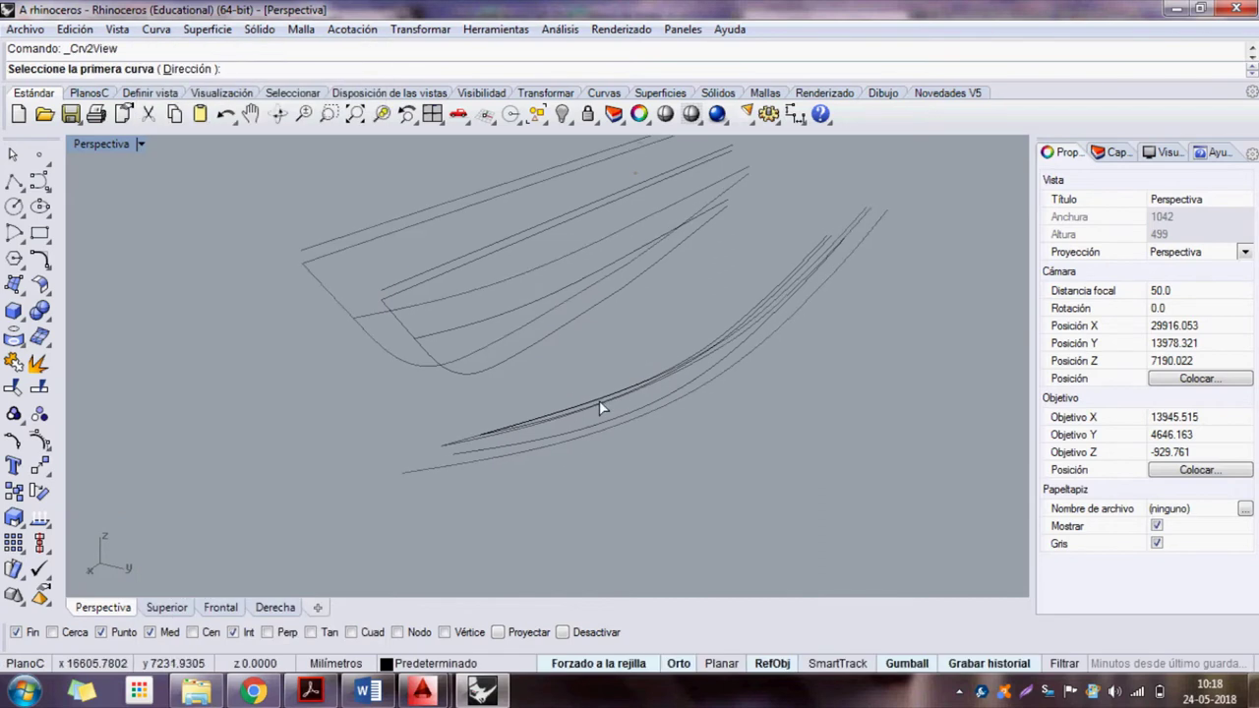
scroll(596, 397, up, 2)
click(596, 397)
scroll(463, 253, down, 2)
click(462, 255)
right_drag(463, 257, 591, 335)
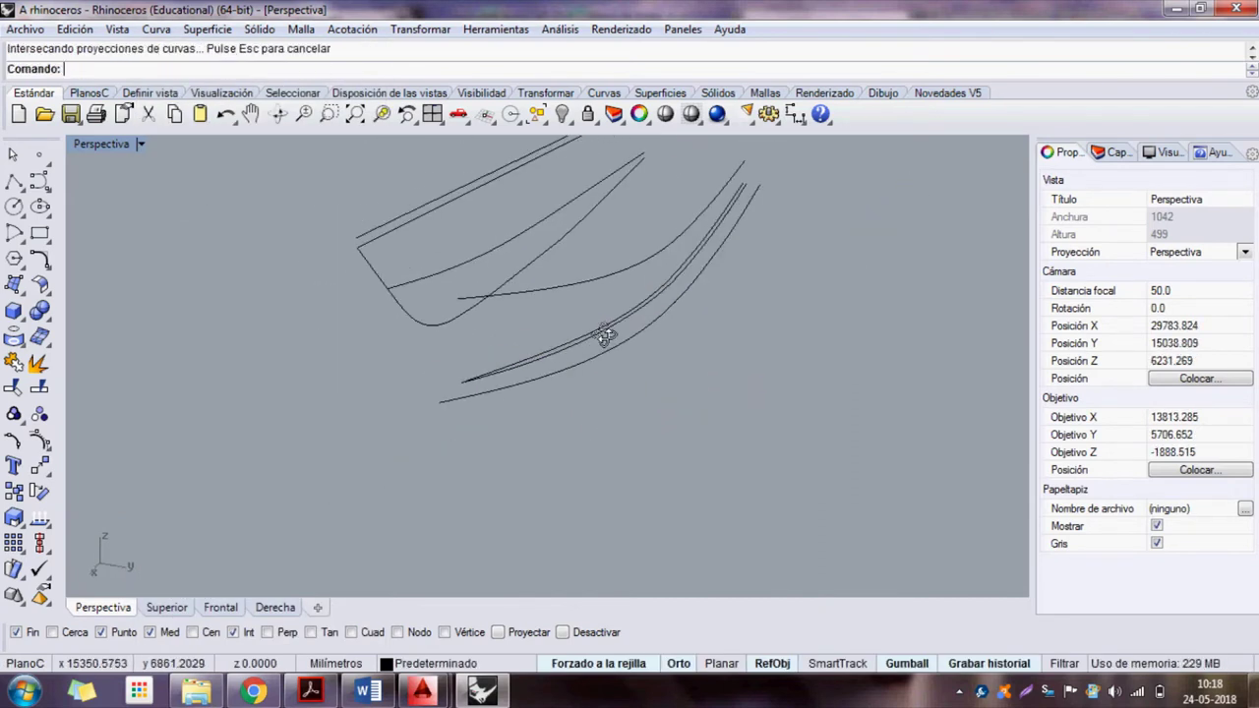
right_click(592, 340)
click(594, 342)
click(478, 266)
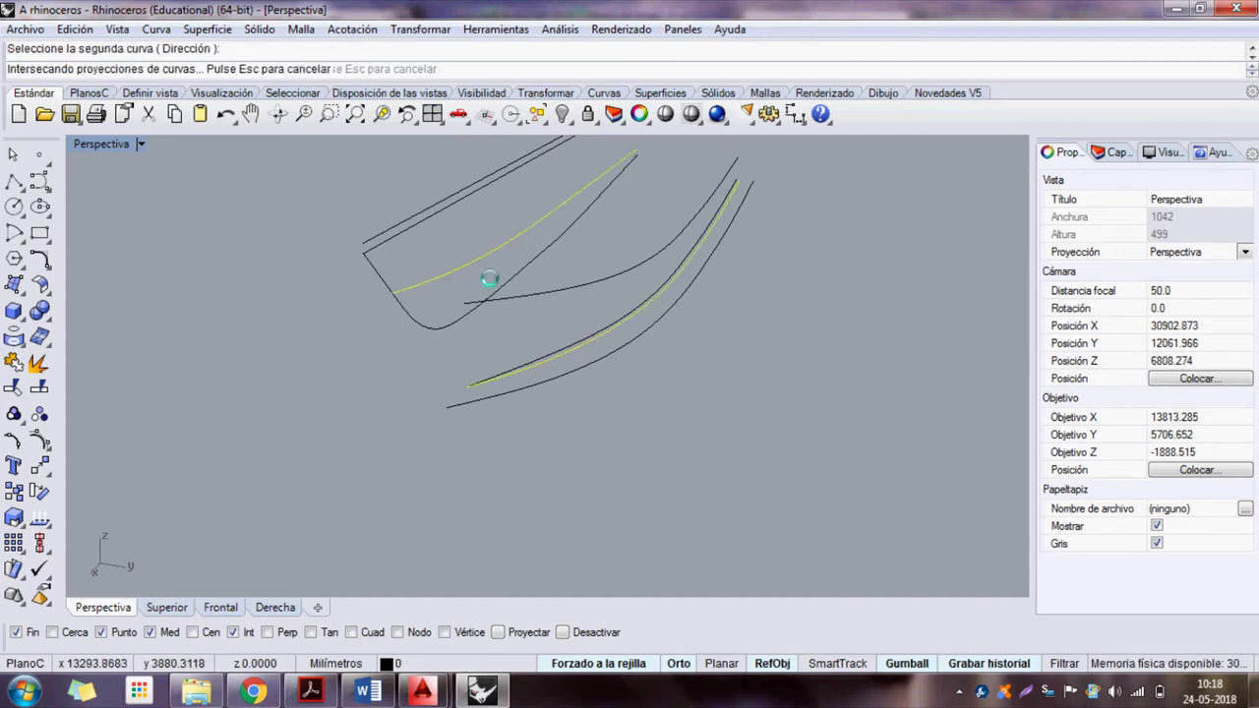
- Build two more 3D curves pairing the outer lower curve with the upper profile curve
right_click(602, 366)
click(603, 364)
click(420, 238)
right_click(594, 365)
click(595, 368)
click(400, 227)
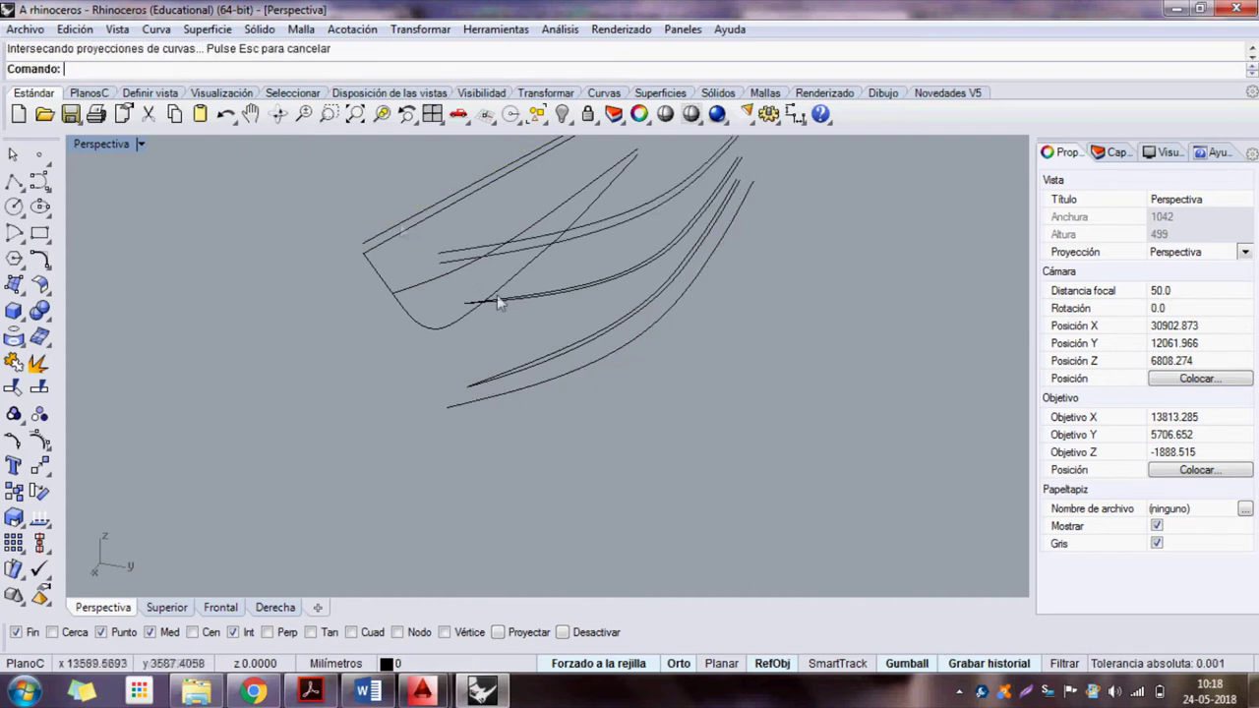
right_drag(566, 344, 627, 338)
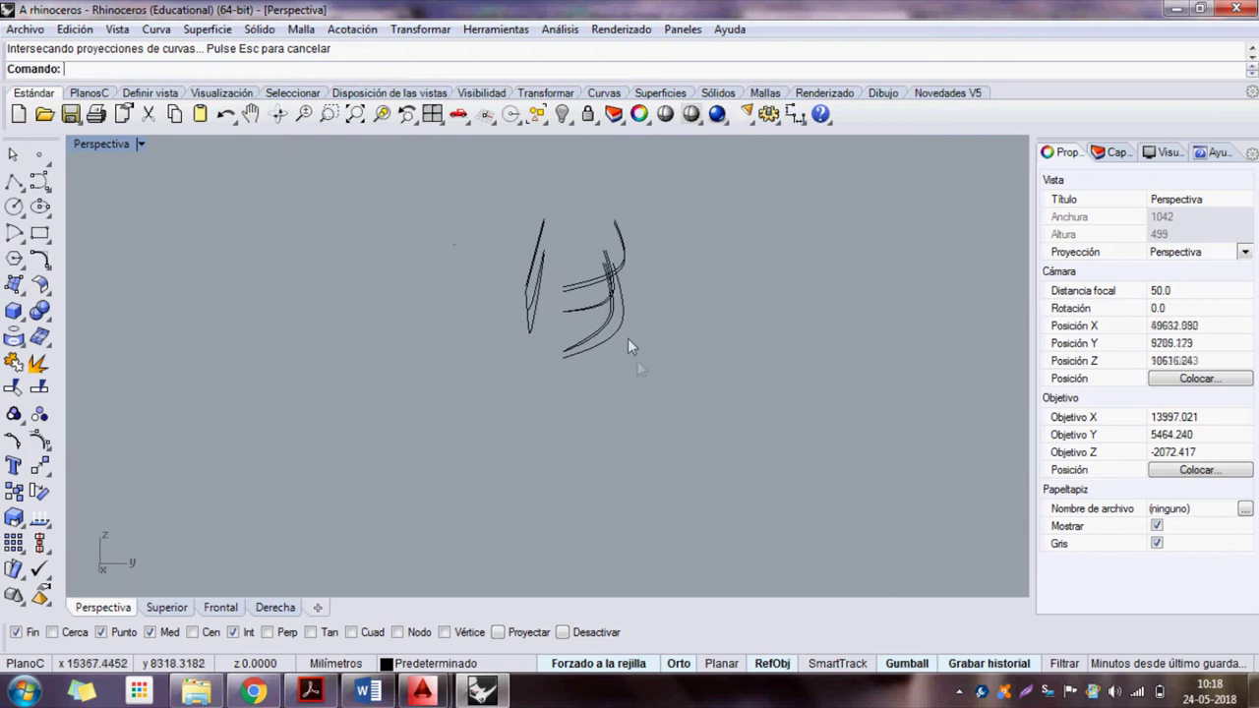
- Delete the two flat lower curves and move the four new 3D curves onto the black curve's end
click(560, 330)
key(Delete)
drag(635, 361, 549, 258)
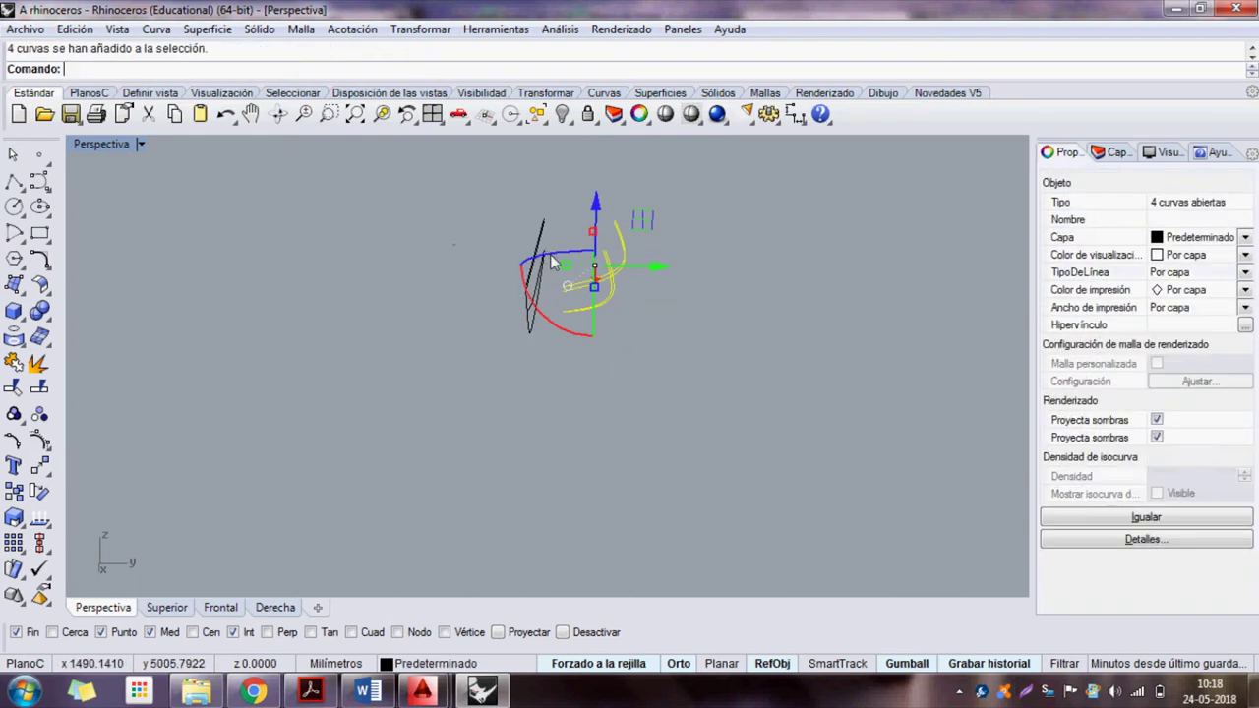
text(Mo)
key(Return)
scroll(550, 254, up, 4)
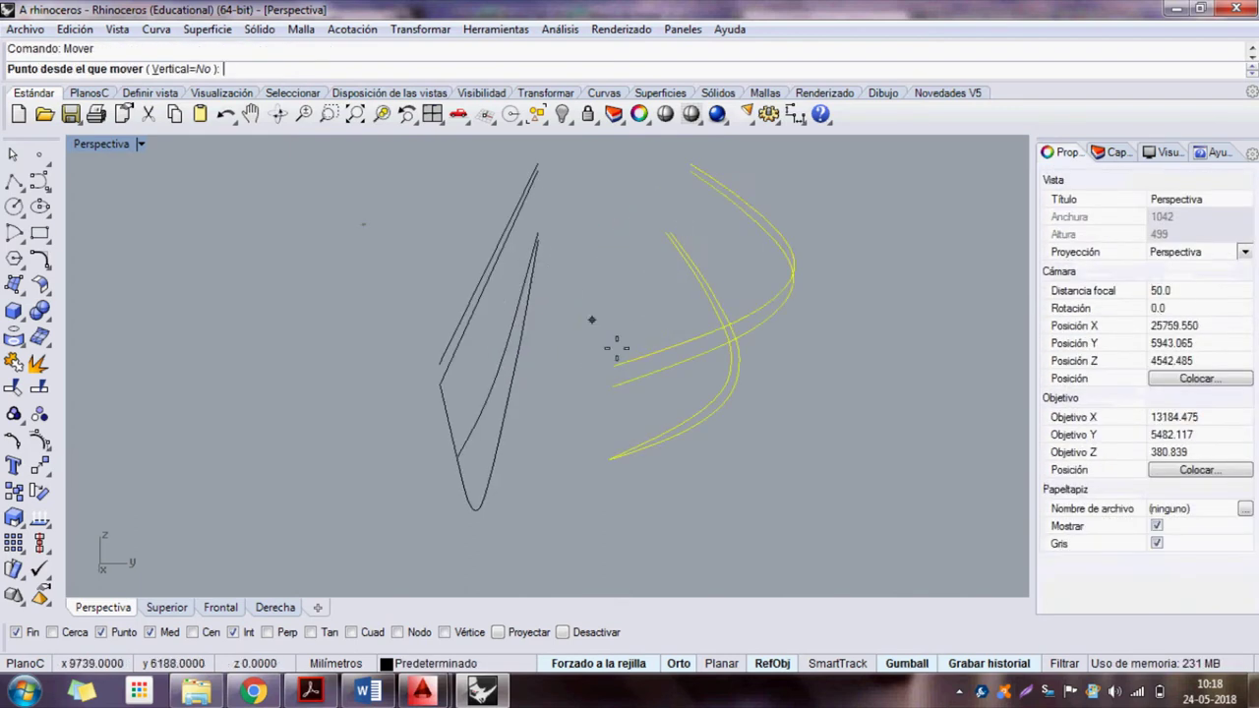
click(613, 366)
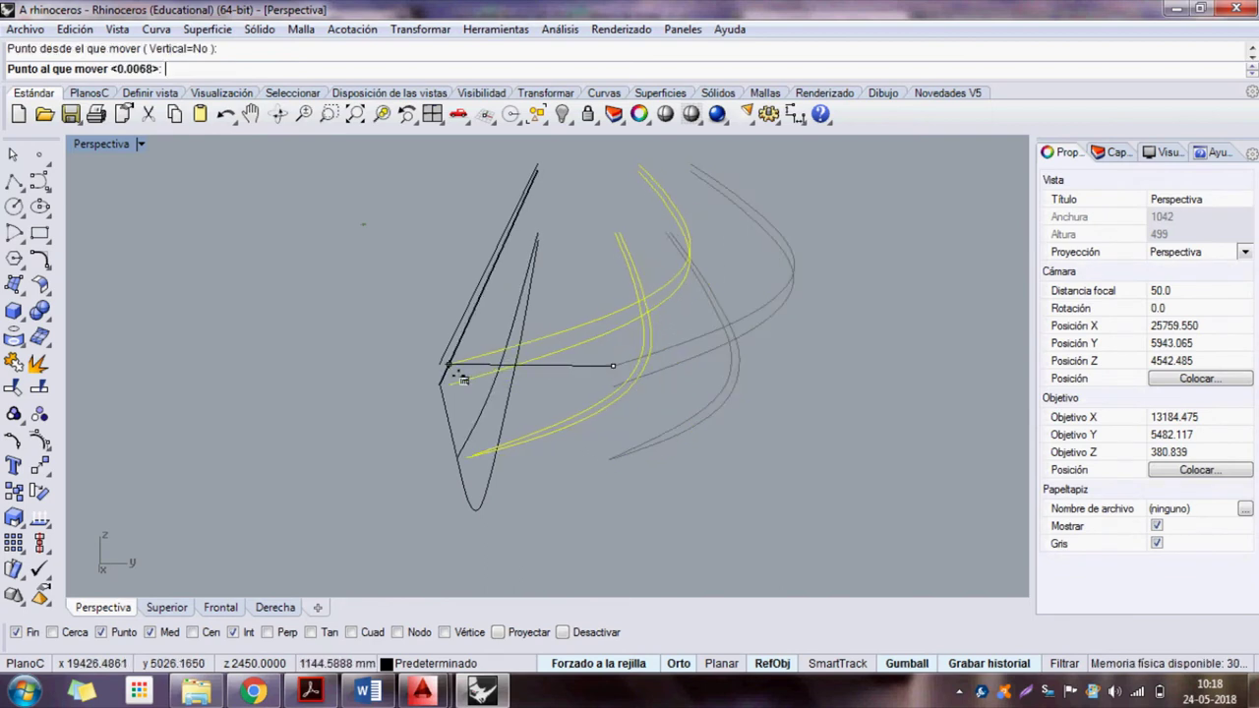
click(441, 363)
- Try deleting two curves, undo it, and select only the one curve to remove
right_drag(503, 382, 622, 443)
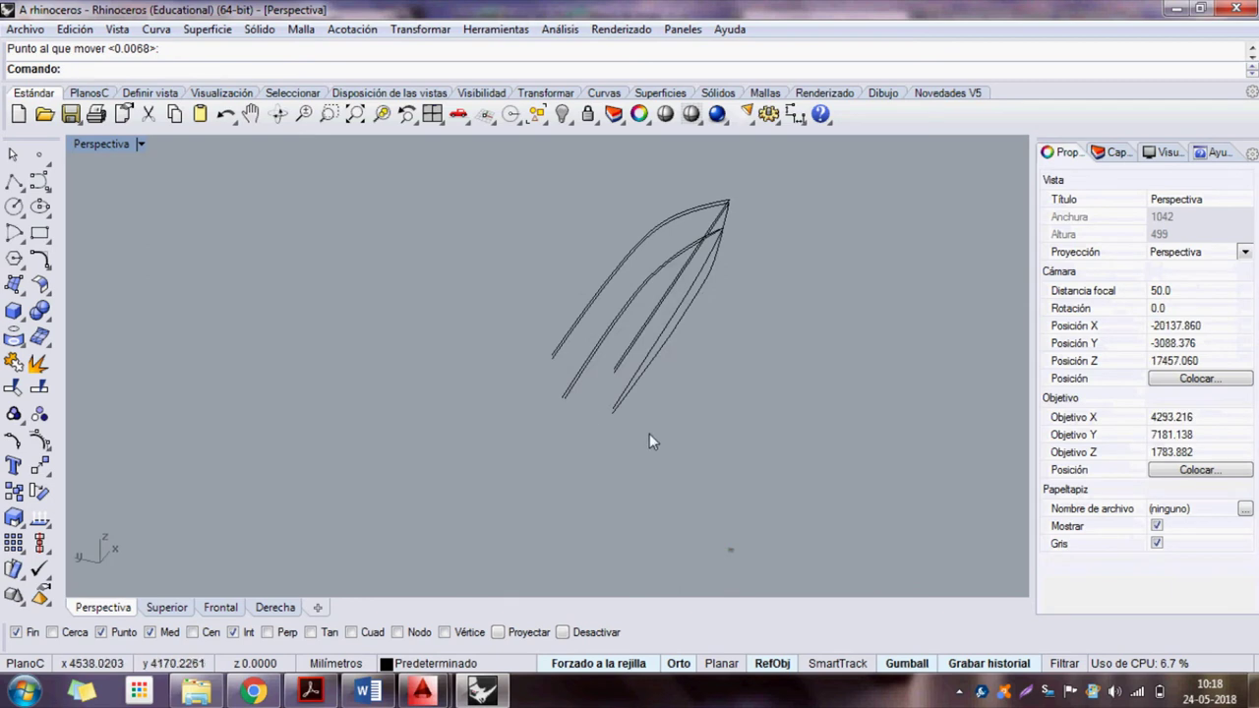
right_drag(821, 454, 753, 424)
drag(660, 458, 578, 282)
key(Delete)
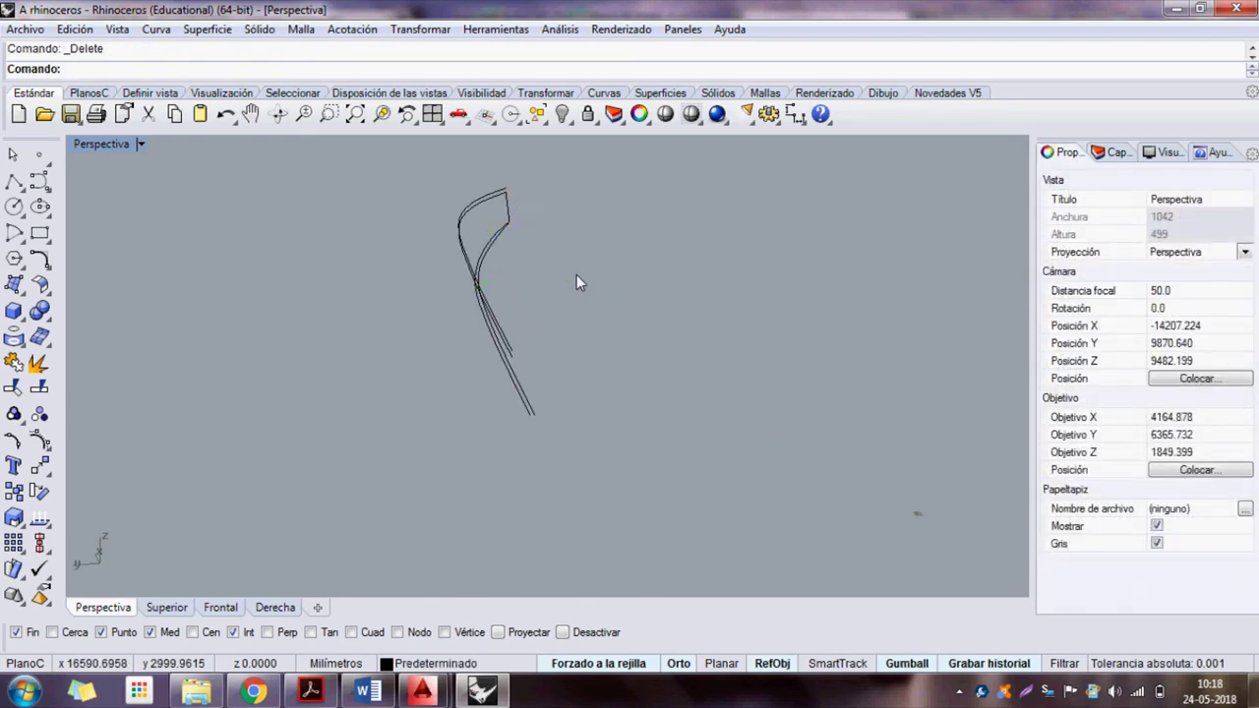
key(ctrl+z)
click(579, 333)
- Delete the leftover curve and draw stern lines from the upper curve end down to the lower curve end
key(Delete)
mouse_move(542, 364)
right_down()
mouse_move(362, 365)
mouse_move(675, 449)
mouse_move(114, 234)
right_up()
click(14, 181)
scroll(562, 351, up, 2)
scroll(492, 335, up, 3)
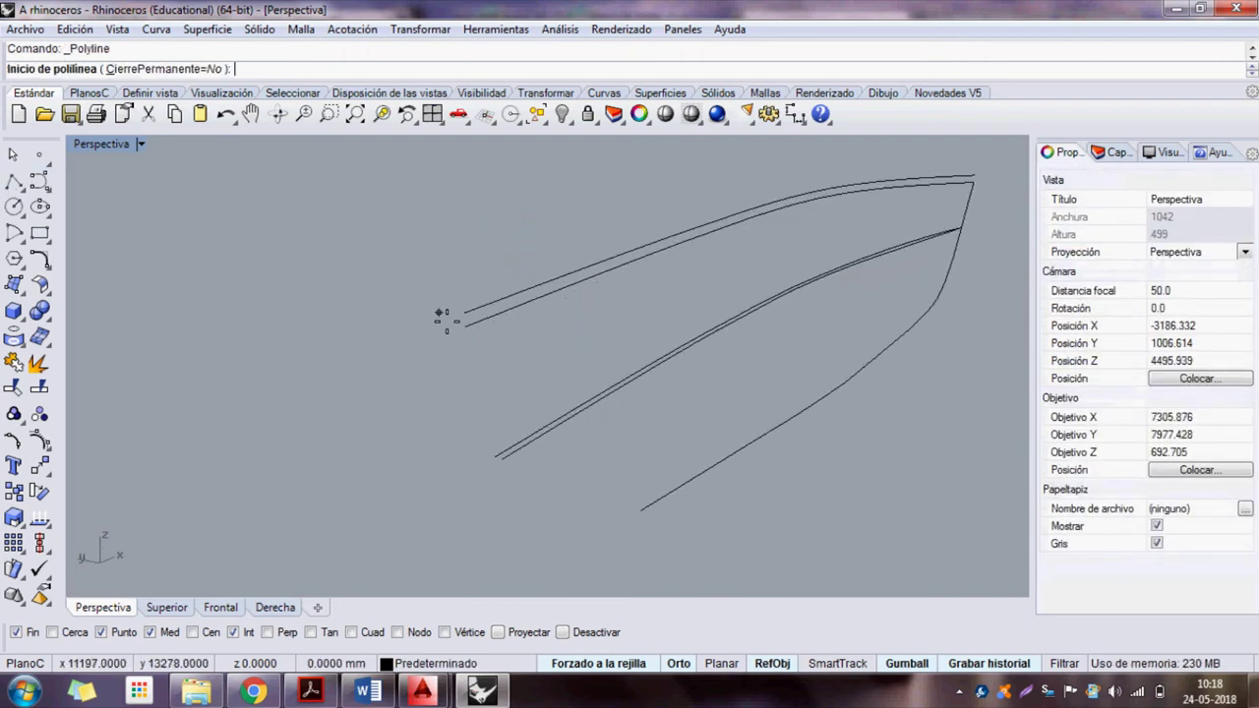
click(465, 323)
click(476, 341)
key(Return)
key(Return)
click(464, 322)
click(495, 457)
key(Return)
key(Return)
- Draw the stern bottom line from the lower curve endpoint to the keel end
click(495, 457)
key(Return)
key(Return)
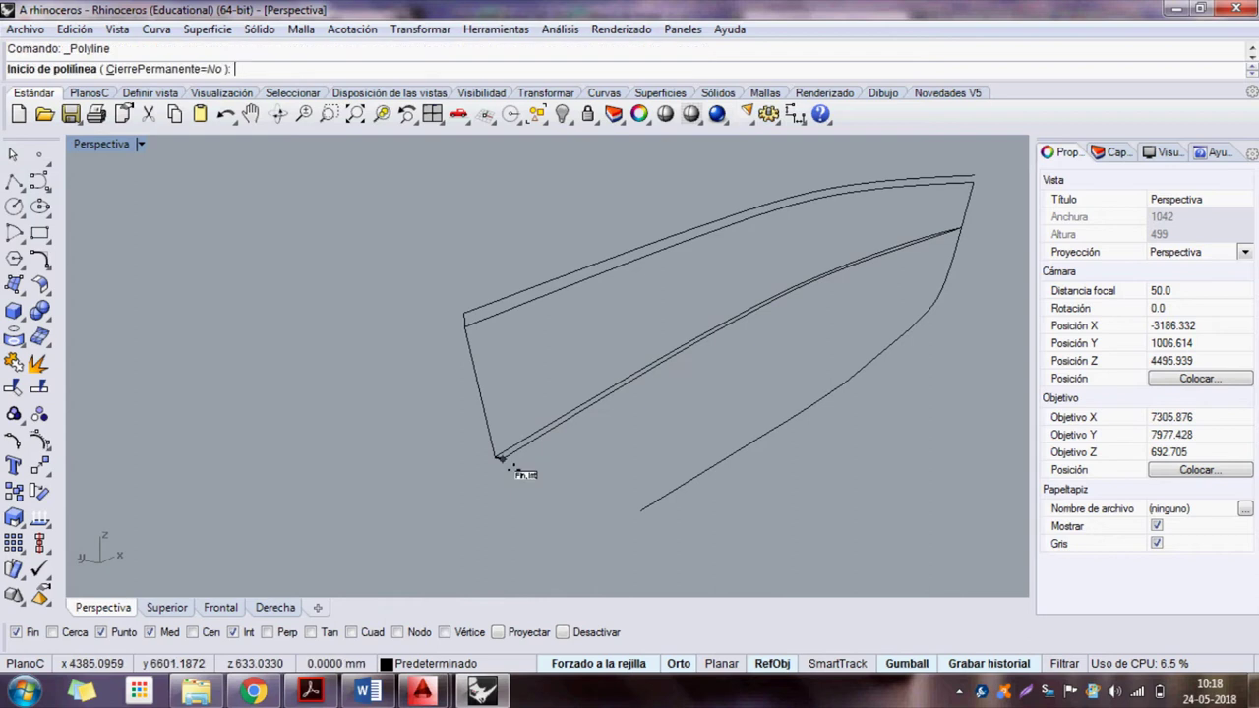
click(503, 461)
click(640, 511)
key(Return)
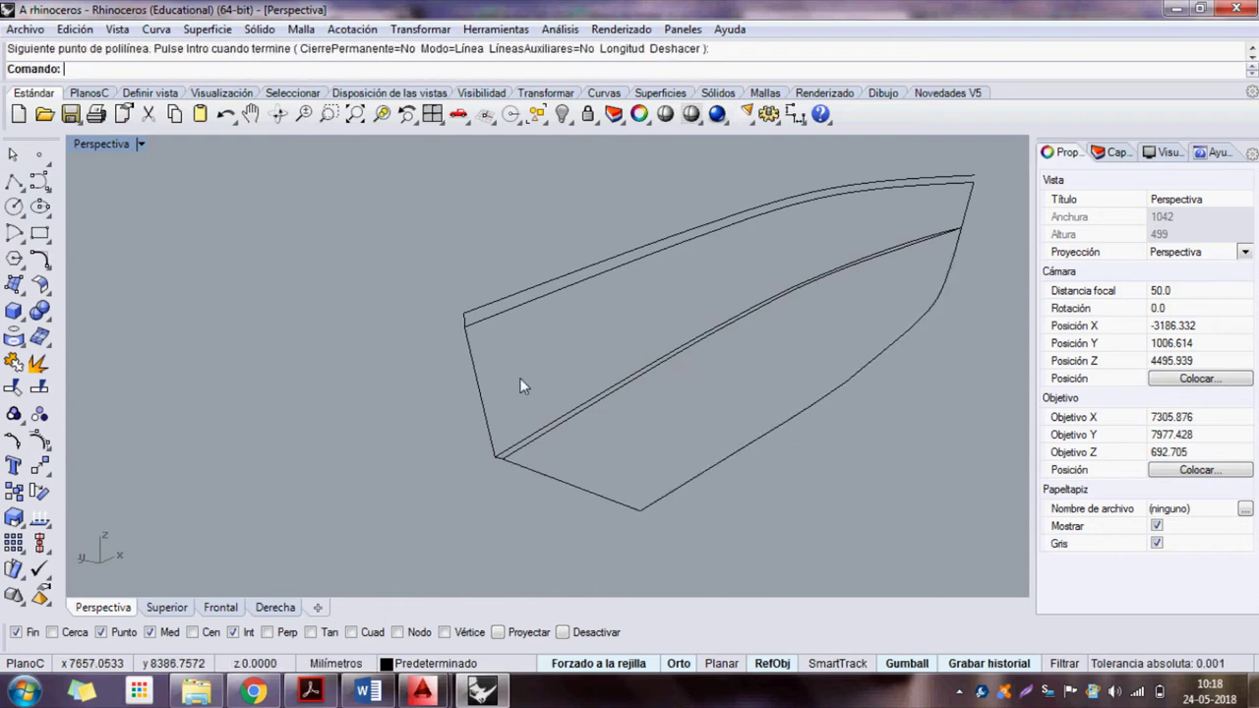
- Reframe the view around the whole hull and stern, then start a two-rail sweep
shift+right_drag(497, 324, 374, 307)
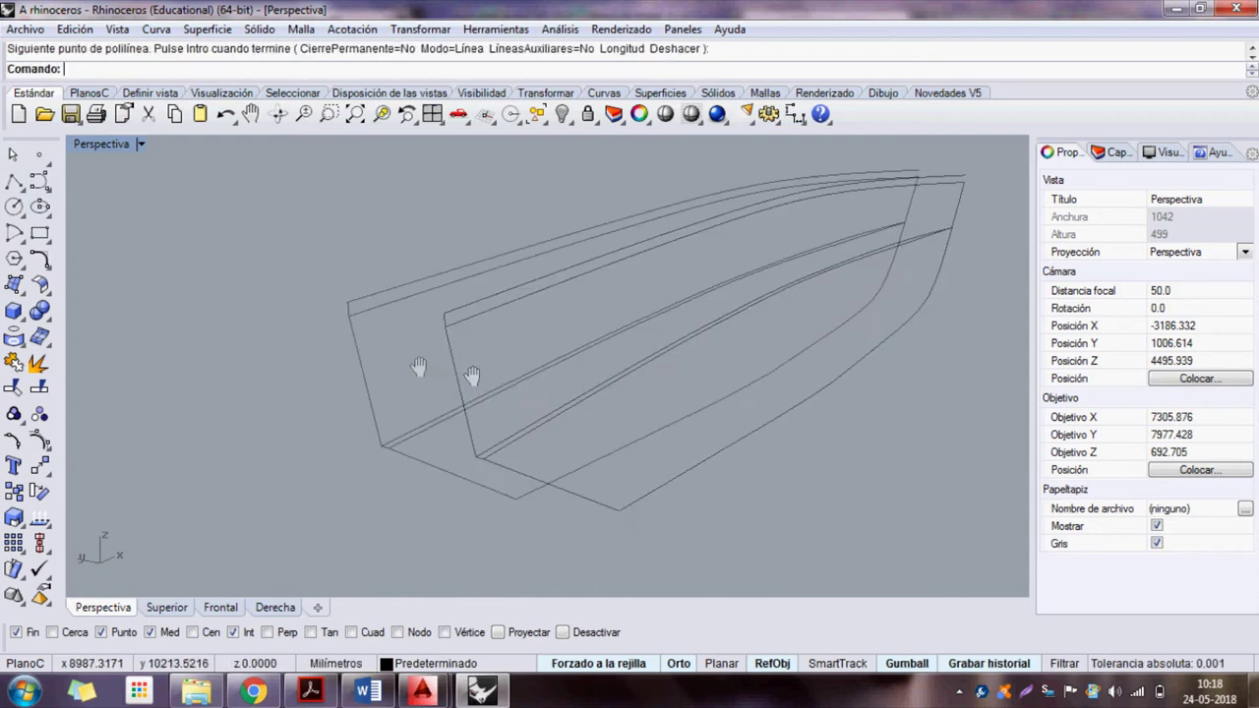
key(Escape)
click(352, 355)
key(Escape)
shift+right_drag(352, 356, 406, 450)
click(408, 421)
key(Escape)
mouse_move(573, 307)
shift+right_down()
mouse_move(523, 356)
mouse_move(459, 370)
shift+right_up()
key(Return)
- Sweep a surface along the two gunwale rails with the short end curve as cross-section
click(261, 373)
click(245, 372)
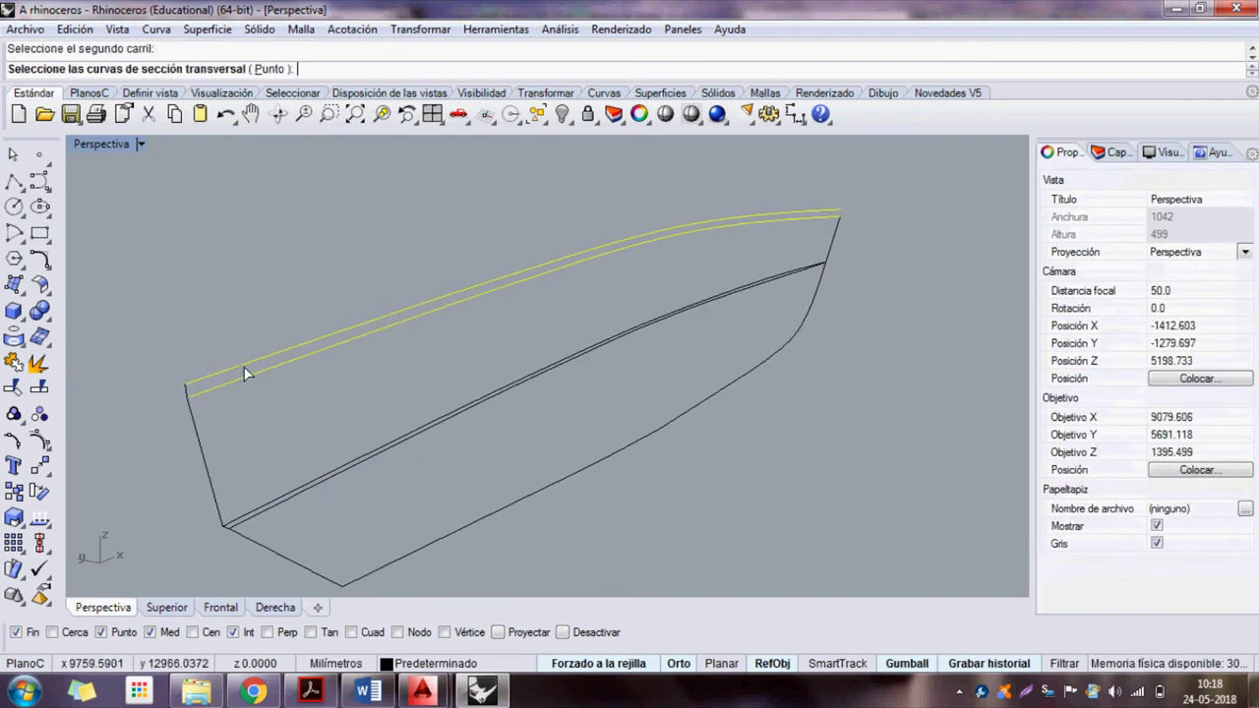
drag(112, 330, 248, 445)
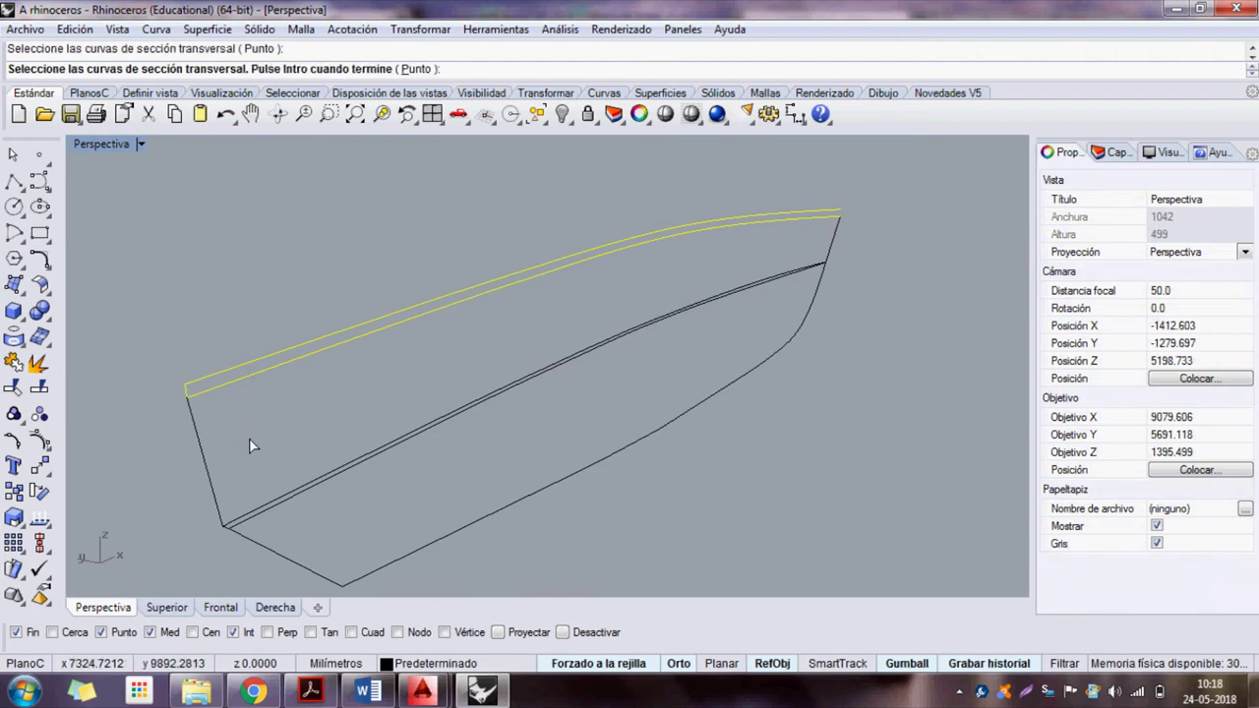
key(Return)
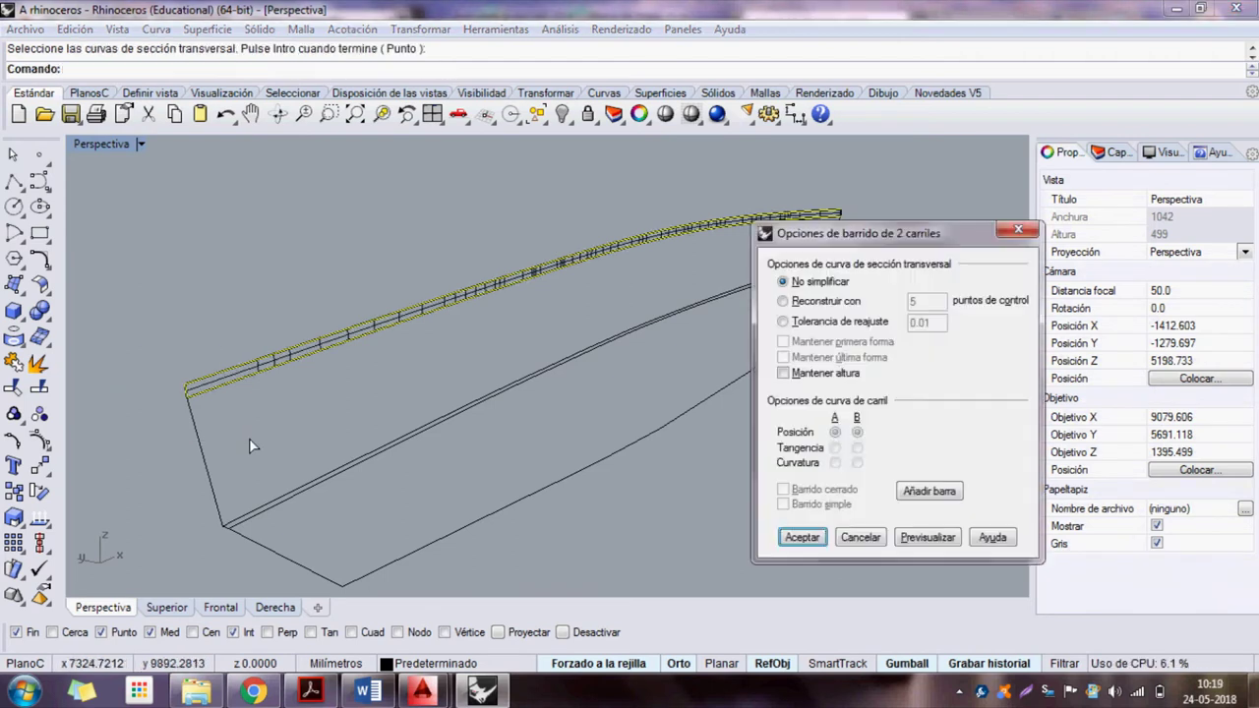
click(802, 537)
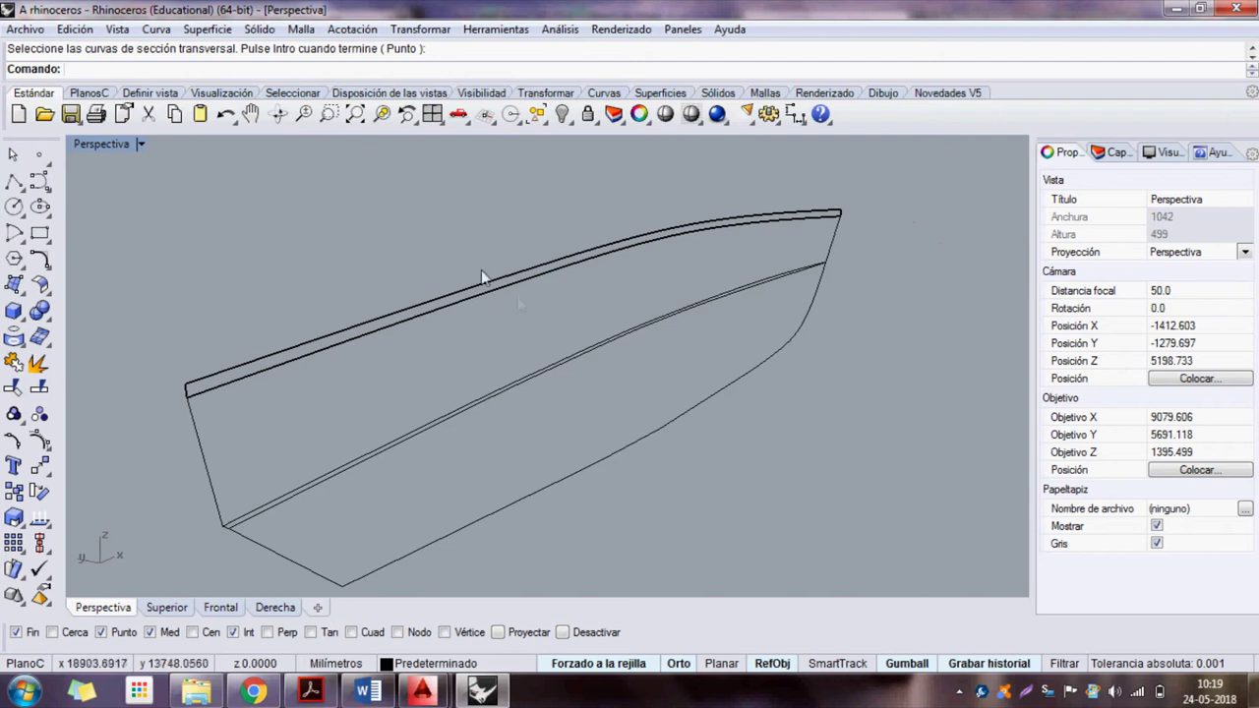
- Shade the Perspective view and select the gunwale surface to change its display colour
click(141, 145)
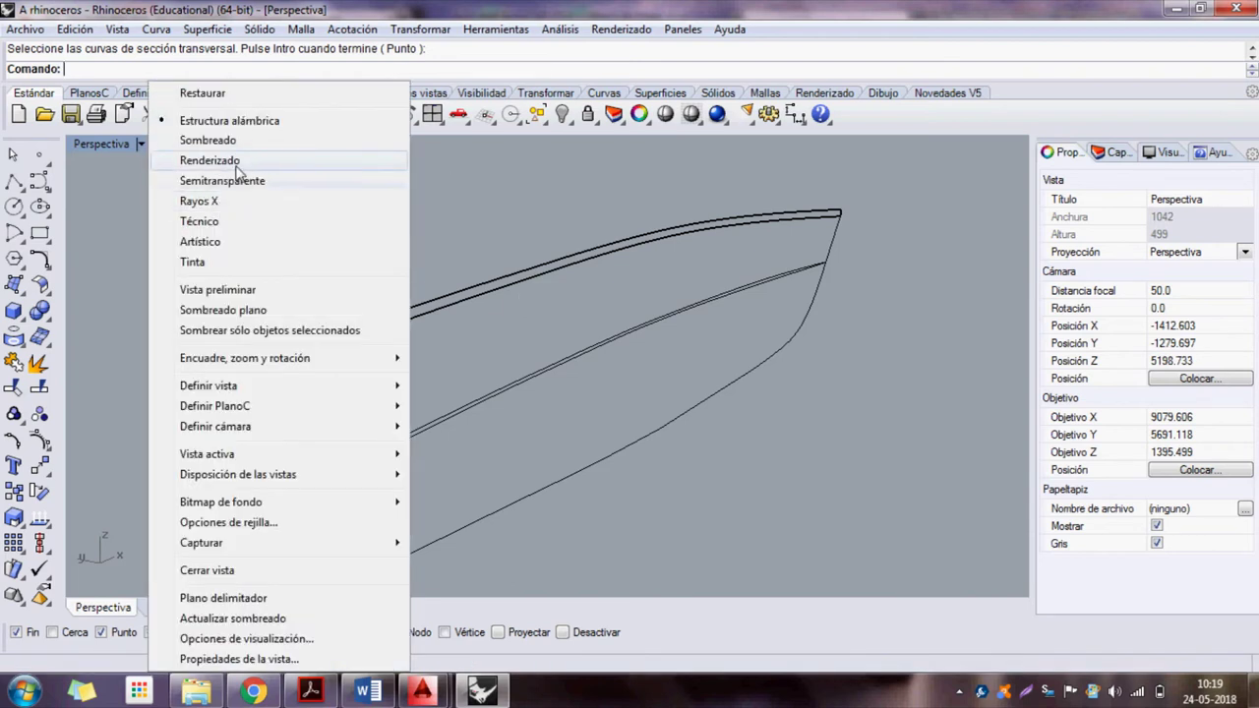
click(236, 183)
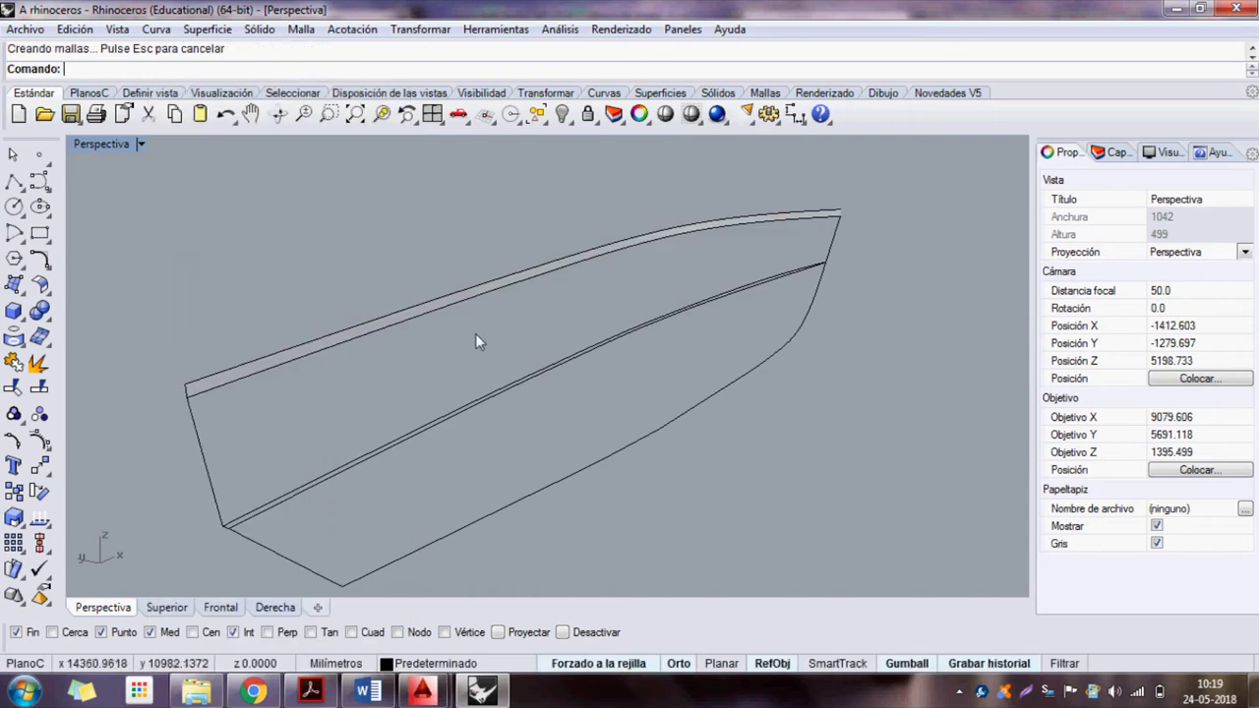
right_drag(263, 385, 355, 328)
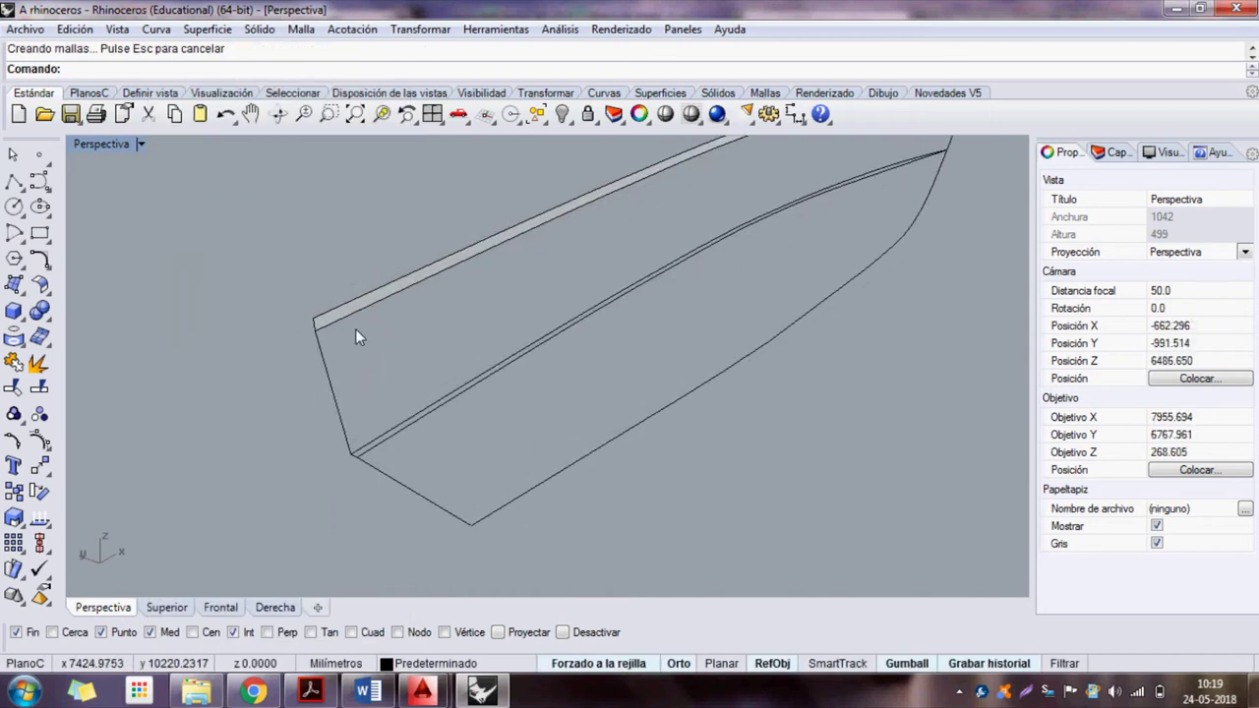
click(363, 308)
click(362, 305)
scroll(363, 305, up, 2)
scroll(361, 308, up, 2)
scroll(361, 306, down, 4)
click(361, 310)
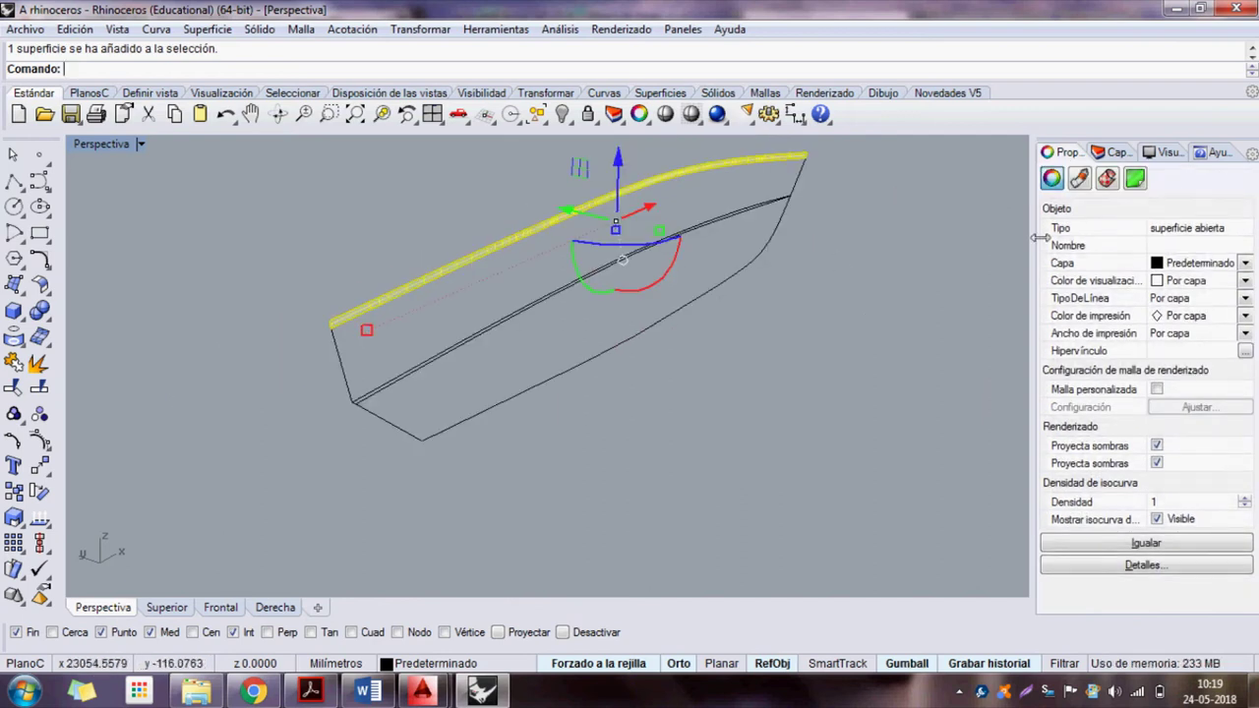
click(1246, 281)
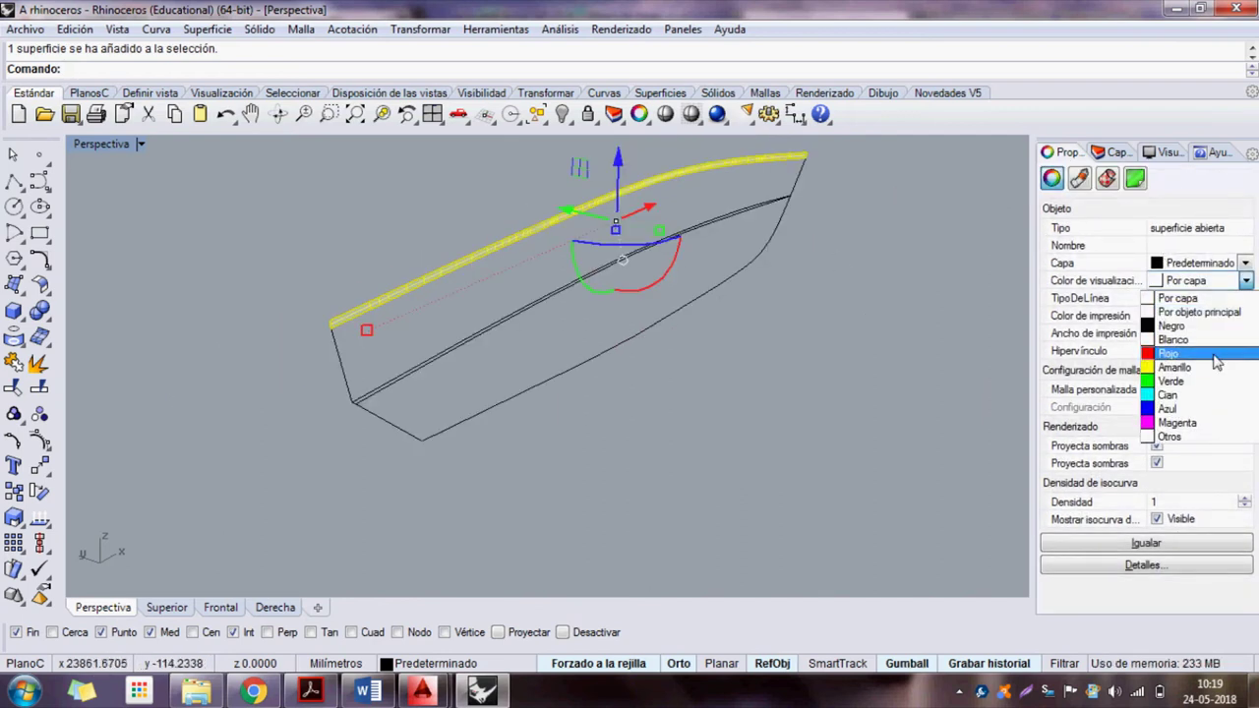
- Give the gunwale surface a new display colour and clear the selection
click(1226, 383)
click(379, 275)
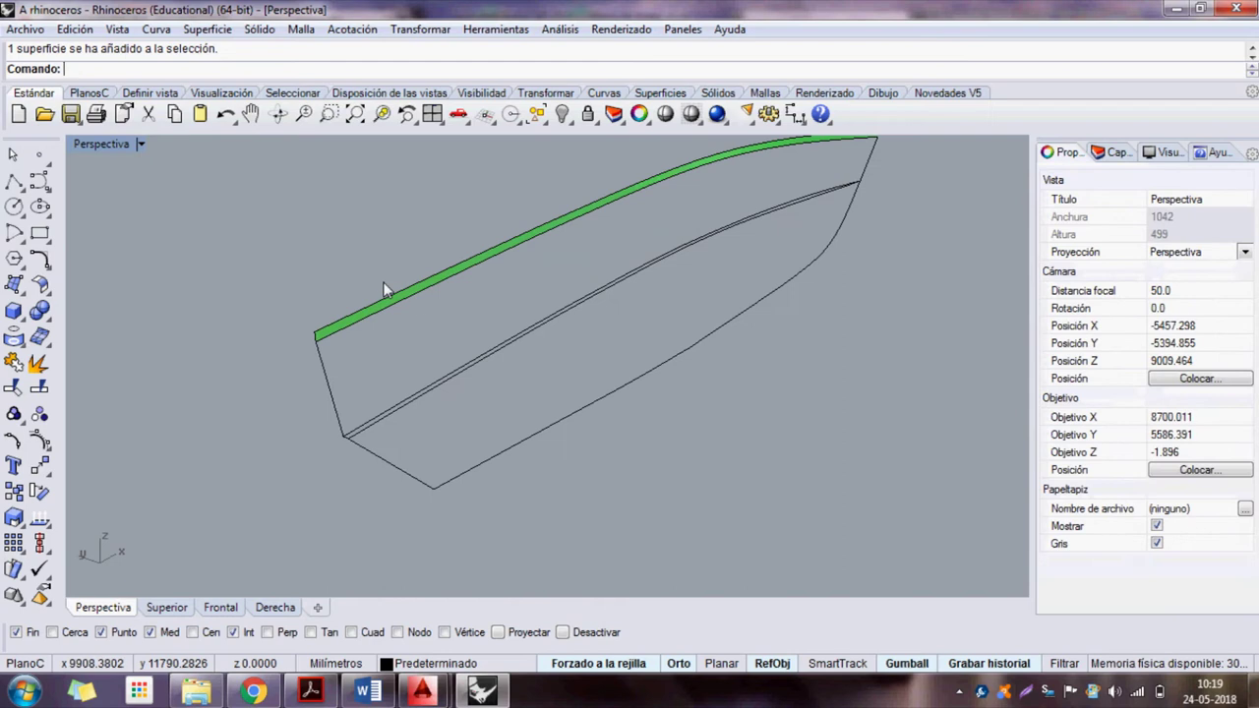
scroll(375, 336, up, 2)
scroll(376, 336, down, 1)
scroll(294, 383, up, 1)
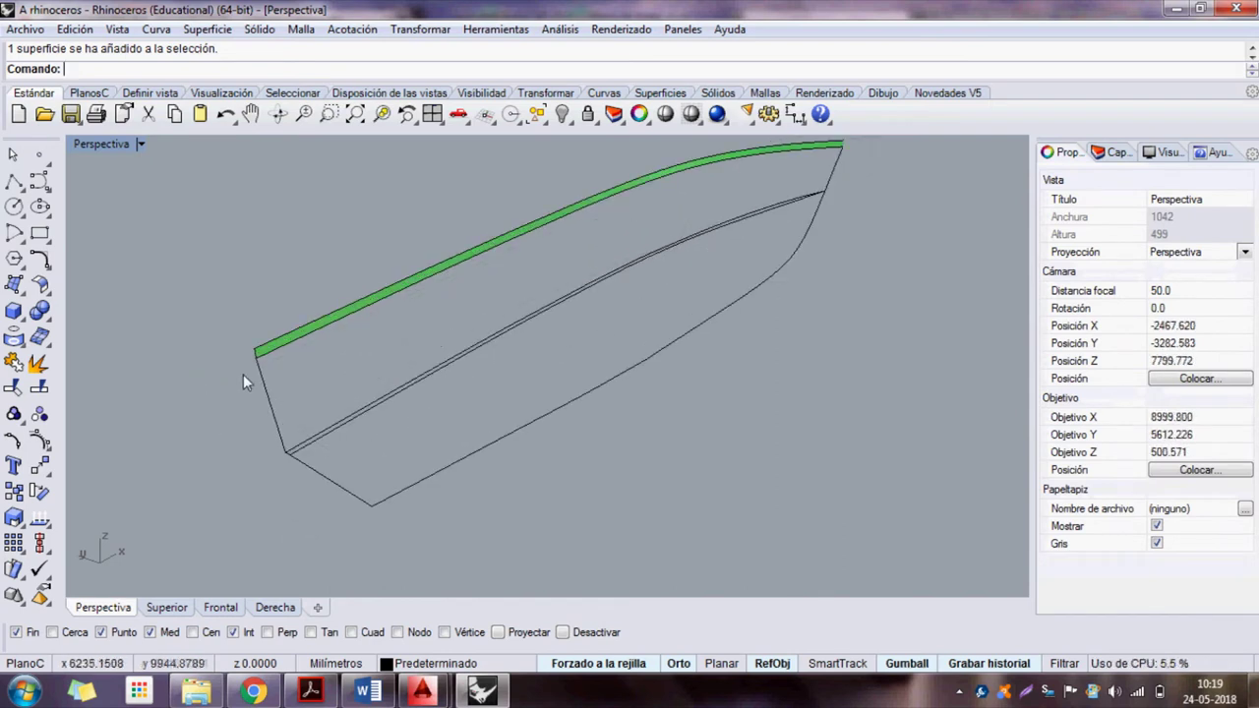
text(Ba)
- Sweep the topside panel between the green strip's lower edge and the middle chine line, stern edge as section
key(Return)
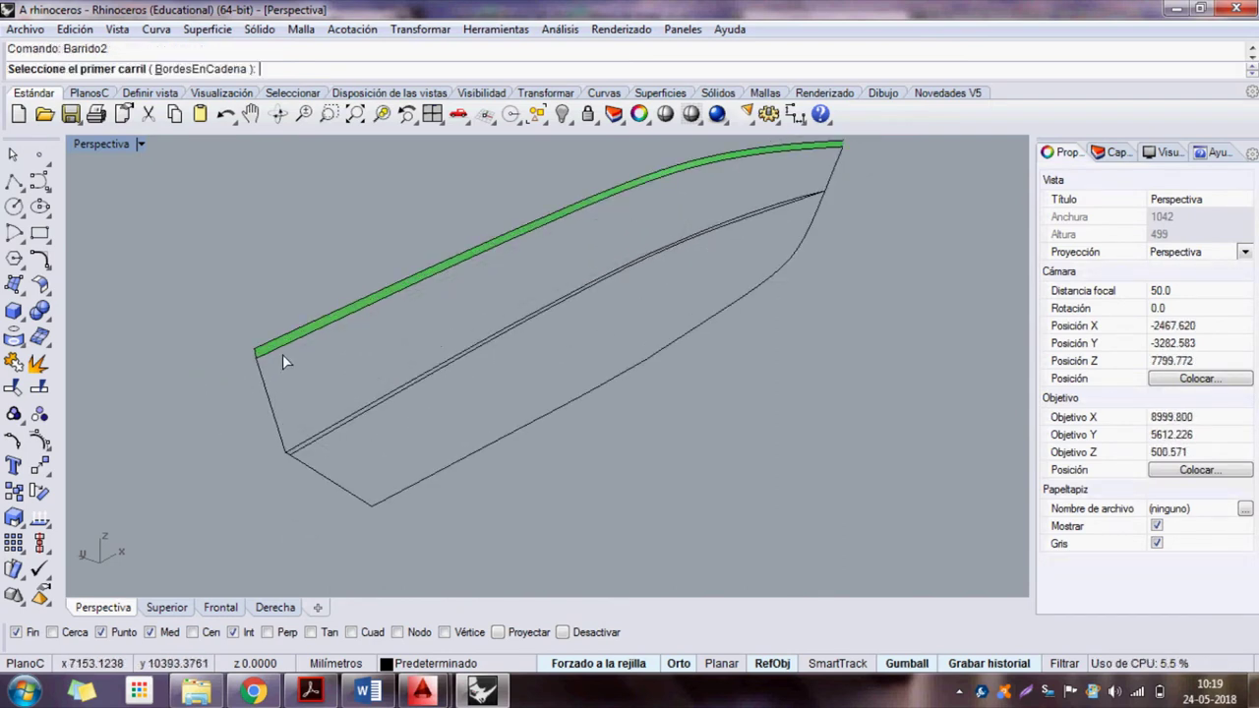
click(284, 351)
click(354, 413)
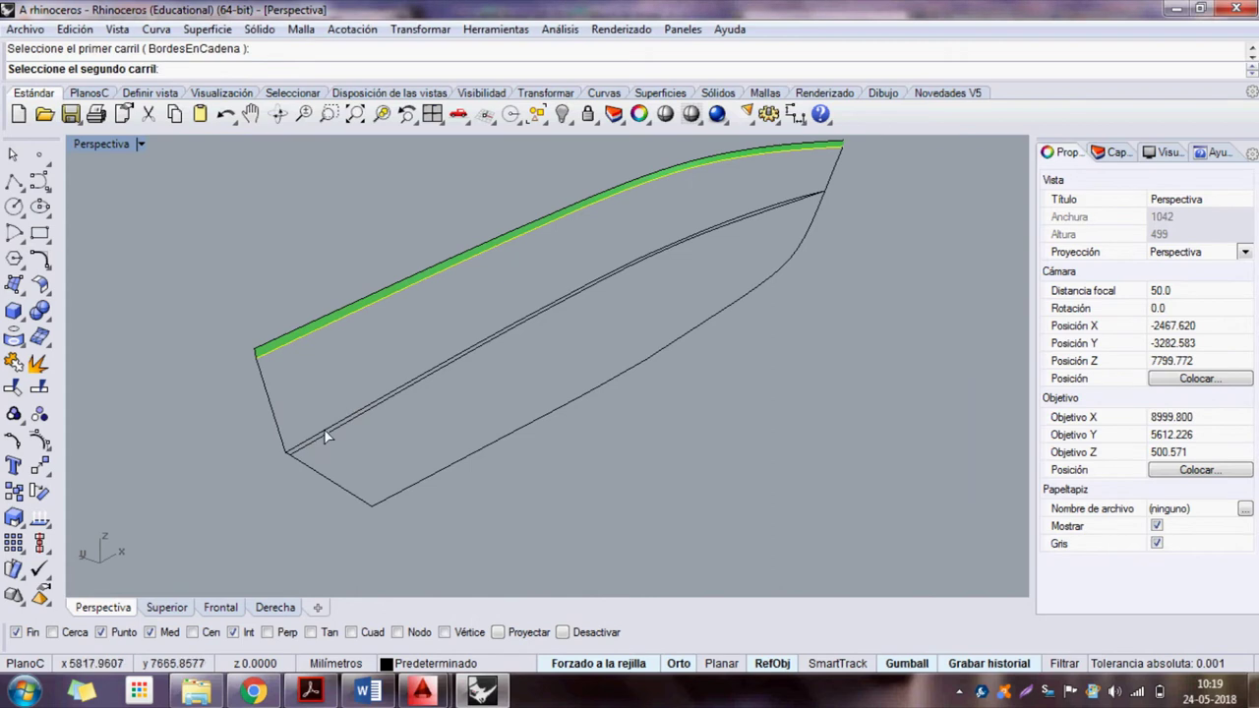
click(324, 429)
click(280, 416)
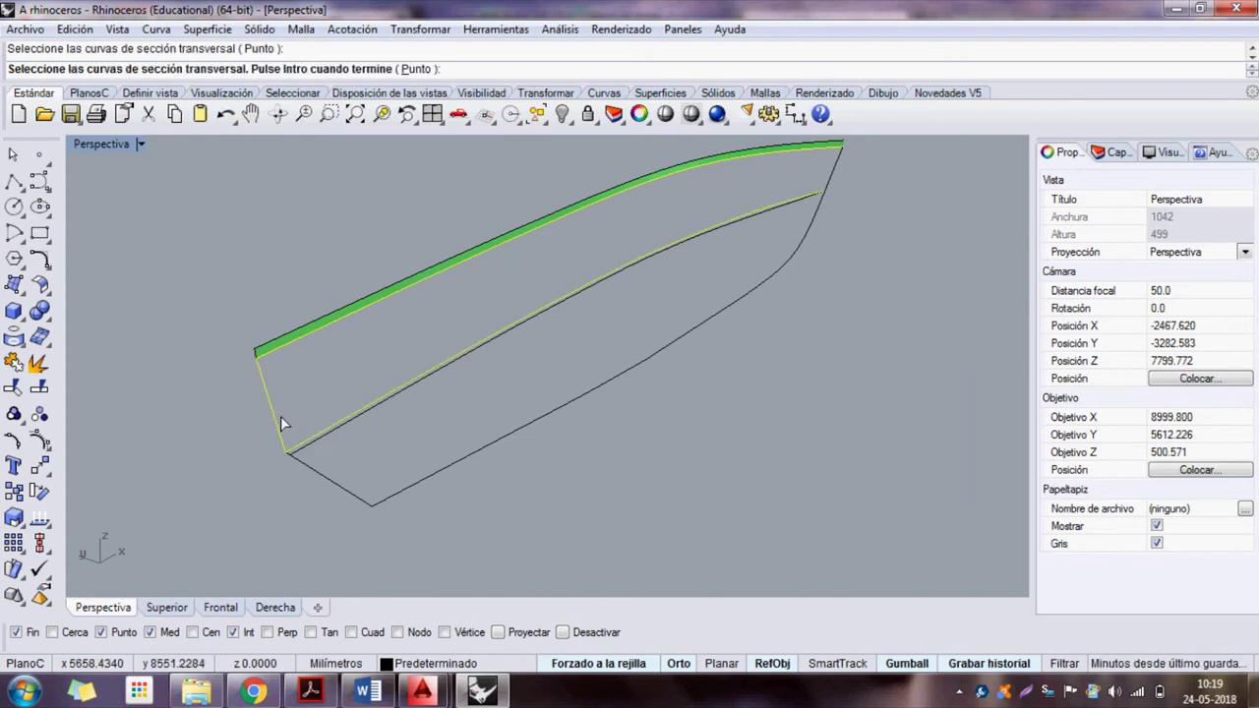
key(Return)
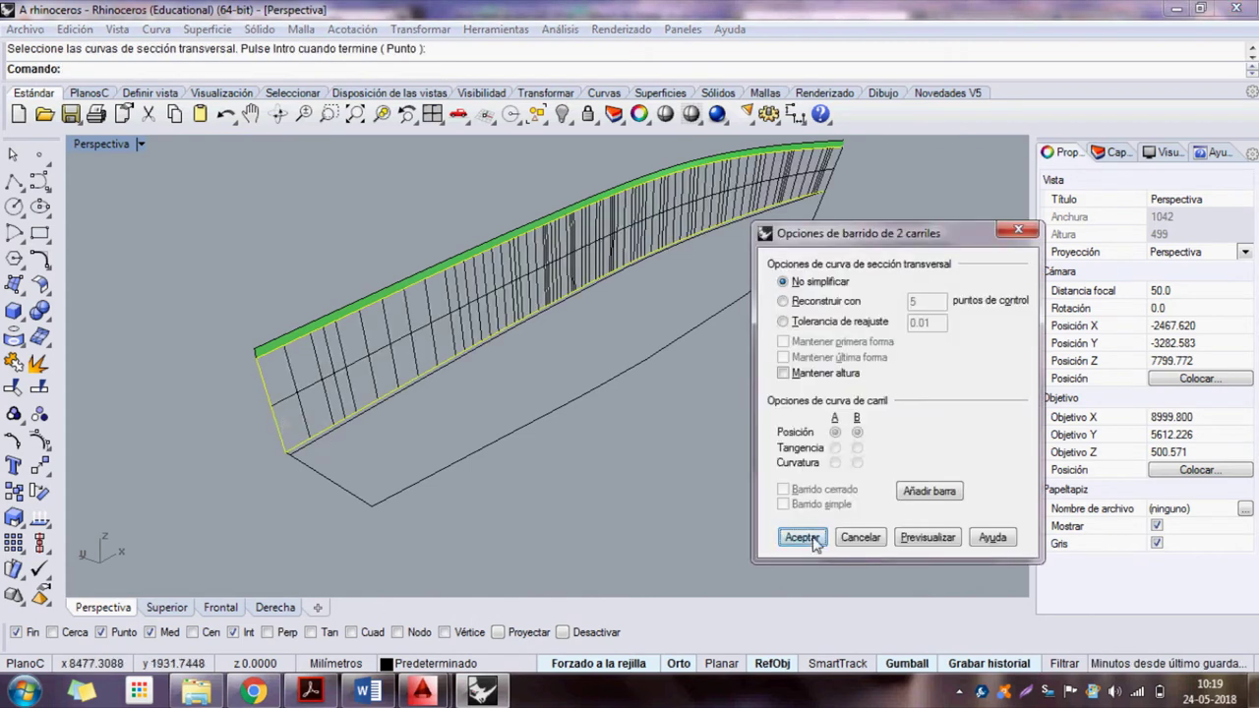
click(806, 534)
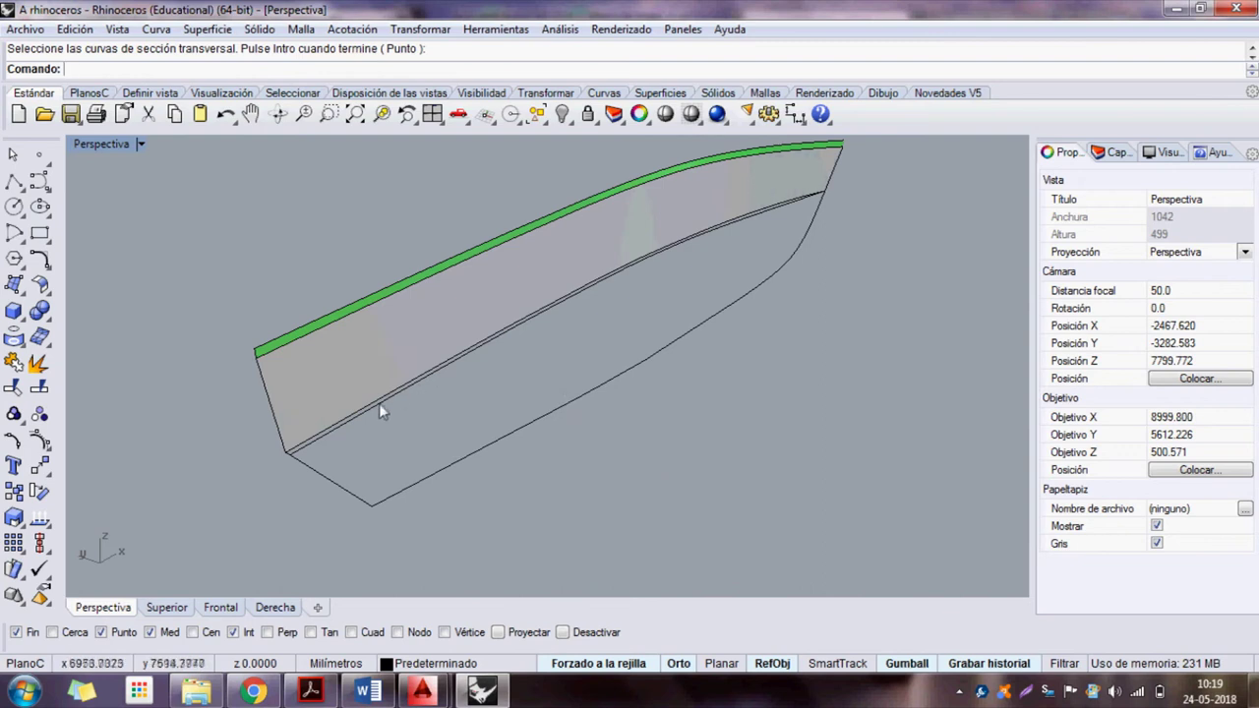
- Sweep the narrow chine strip between the upper and lower chine lines using the stern end as section
key(Return)
scroll(336, 430, up, 2)
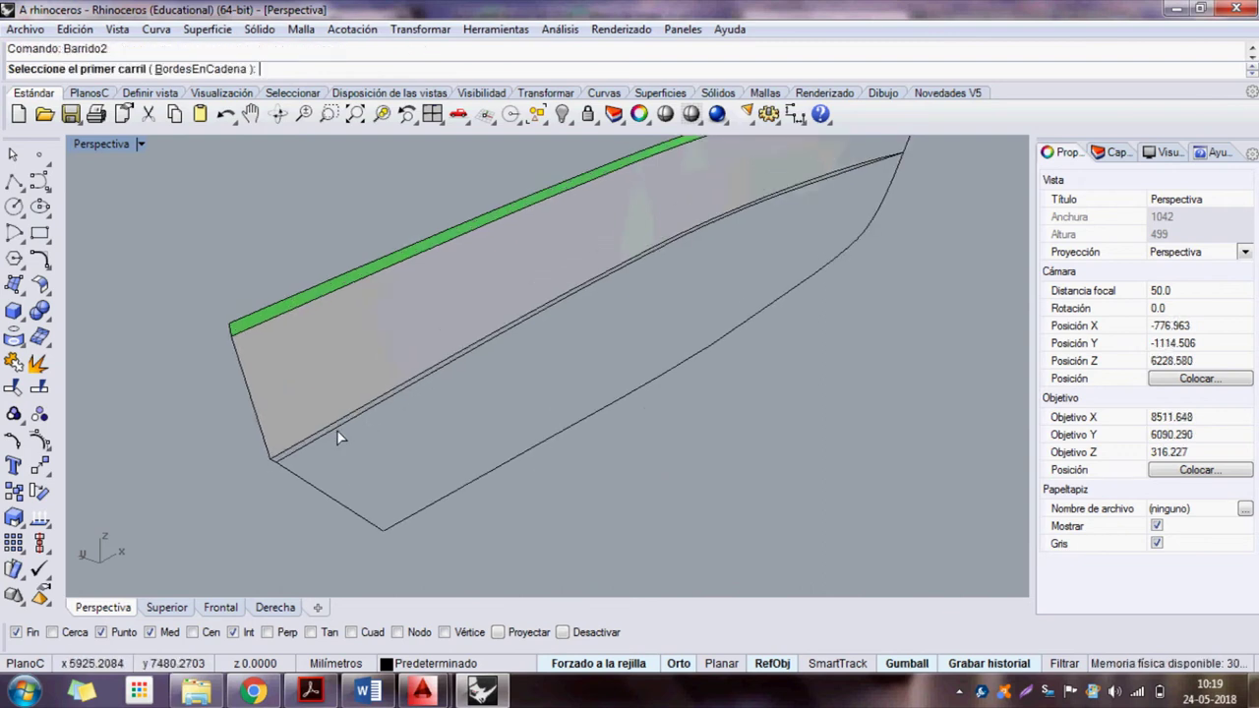
scroll(336, 429, up, 2)
click(325, 431)
click(312, 431)
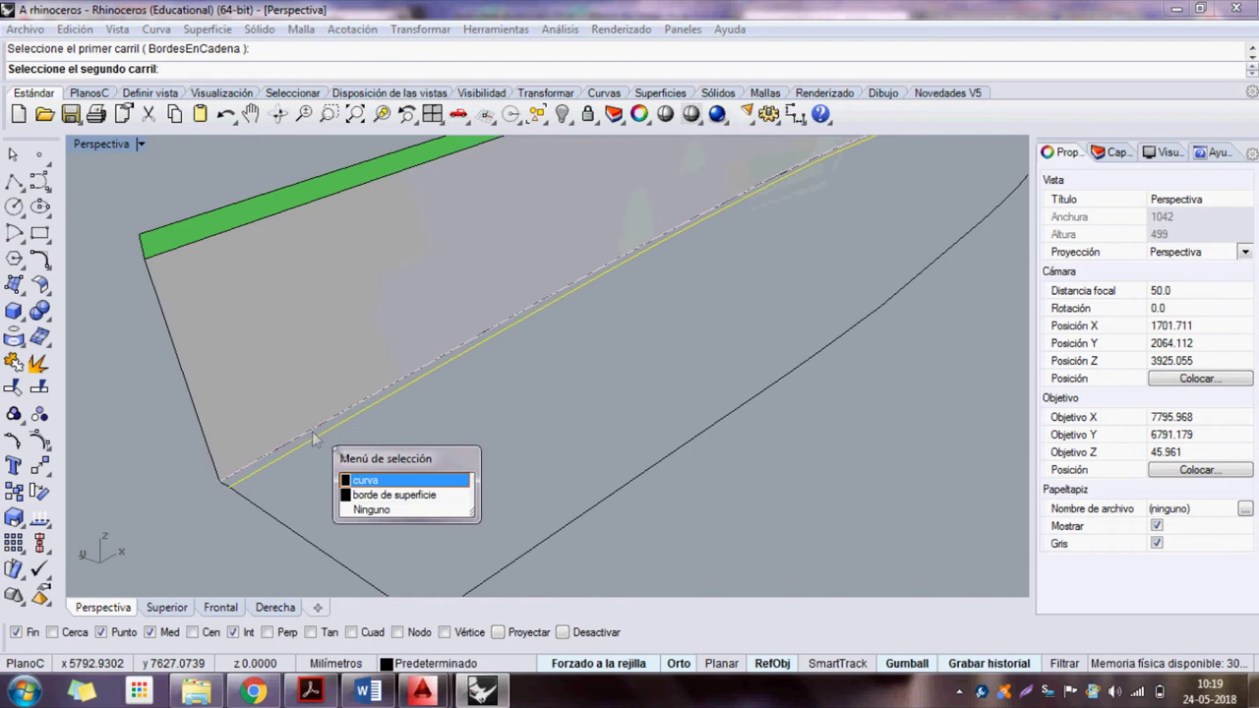
click(374, 489)
click(221, 486)
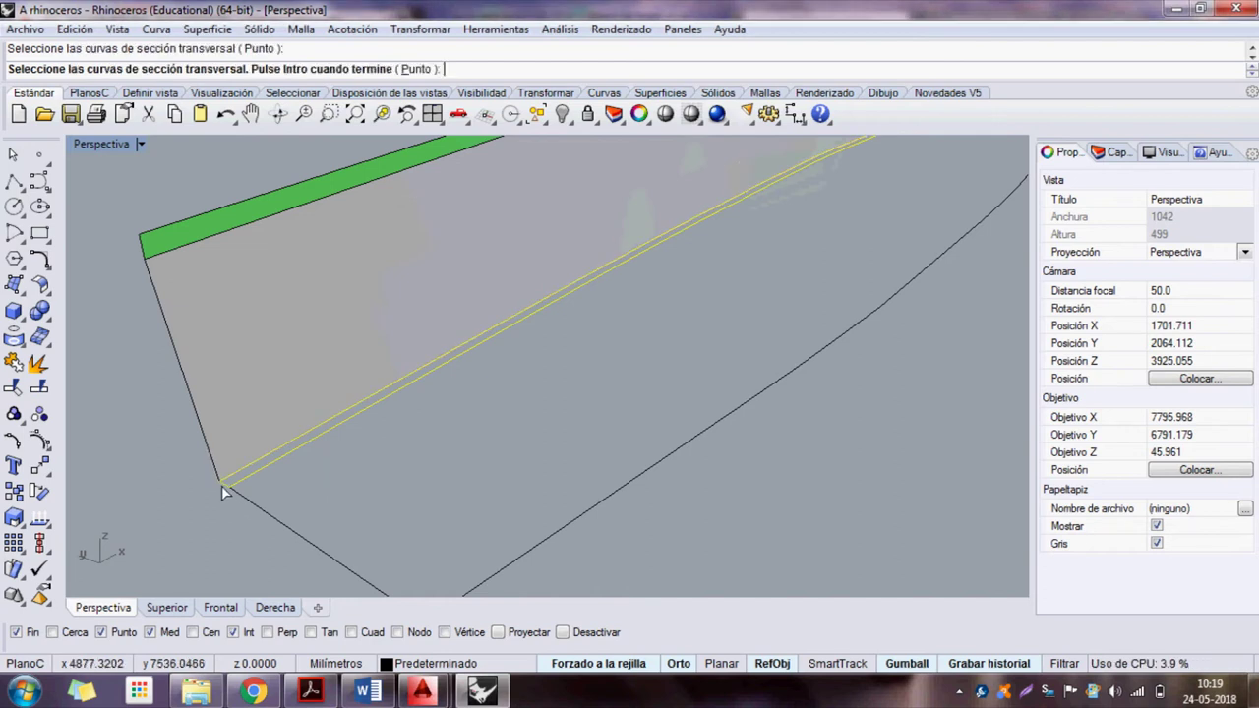
key(Return)
key(Return)
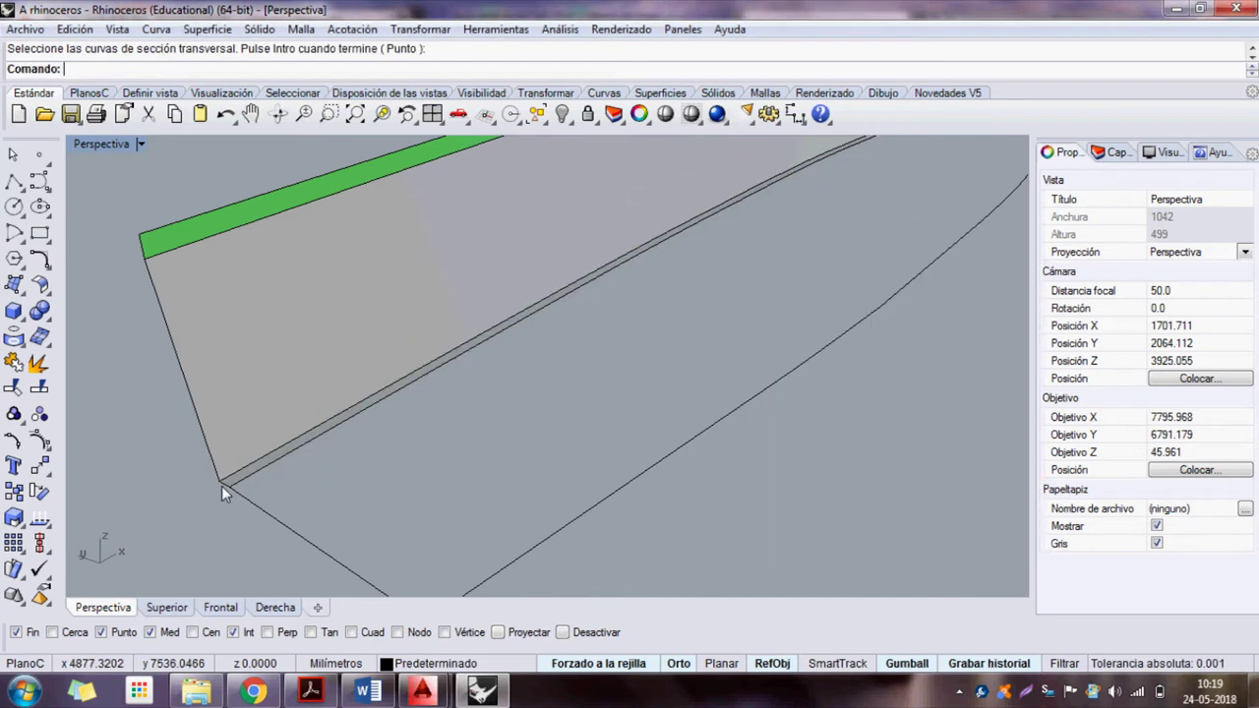
right_drag(221, 486, 252, 500)
scroll(362, 457, up, 2)
right_click(350, 442)
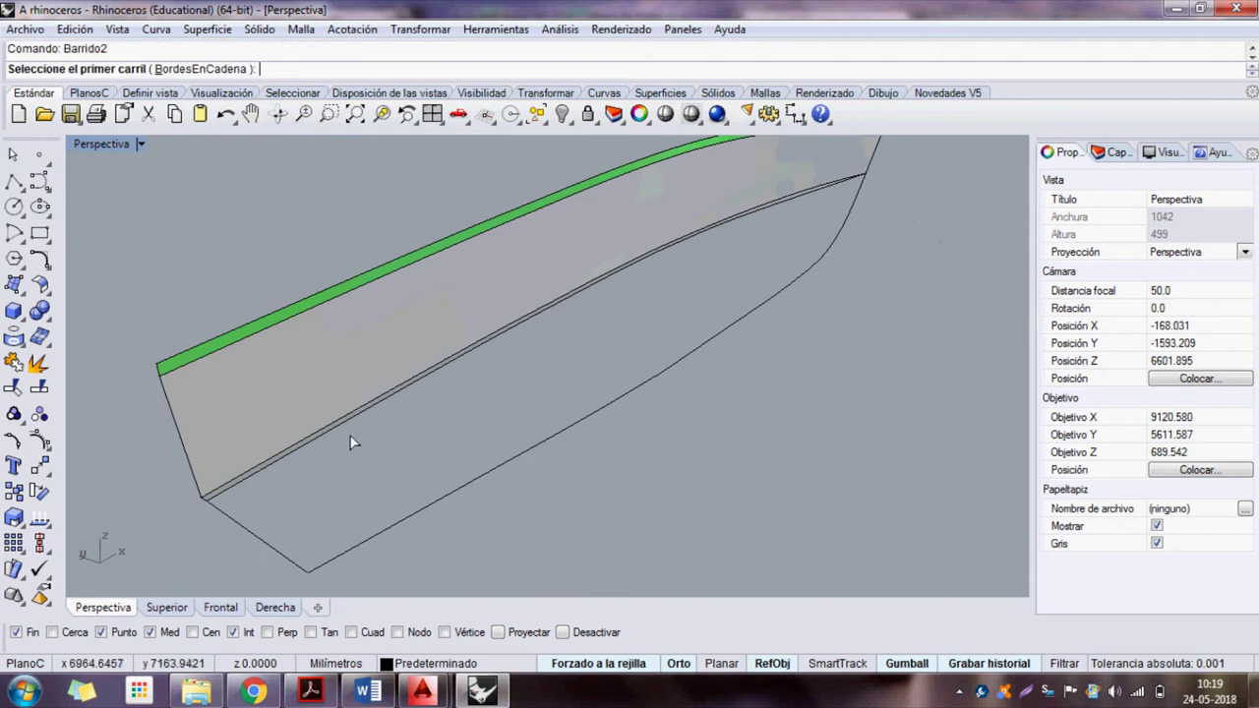
- Sweep2 the bottom panel along the chine edge and keel line, with the stern edge as section, then window-select the hull
click(340, 431)
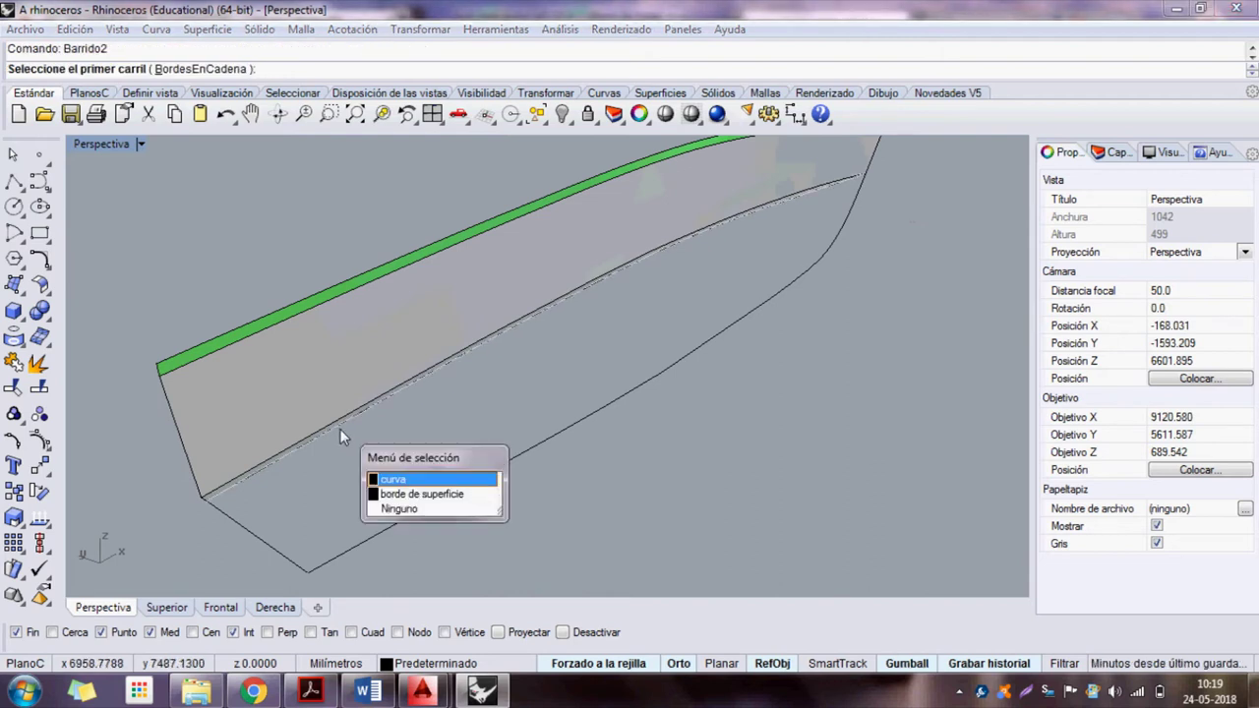
click(388, 479)
click(415, 503)
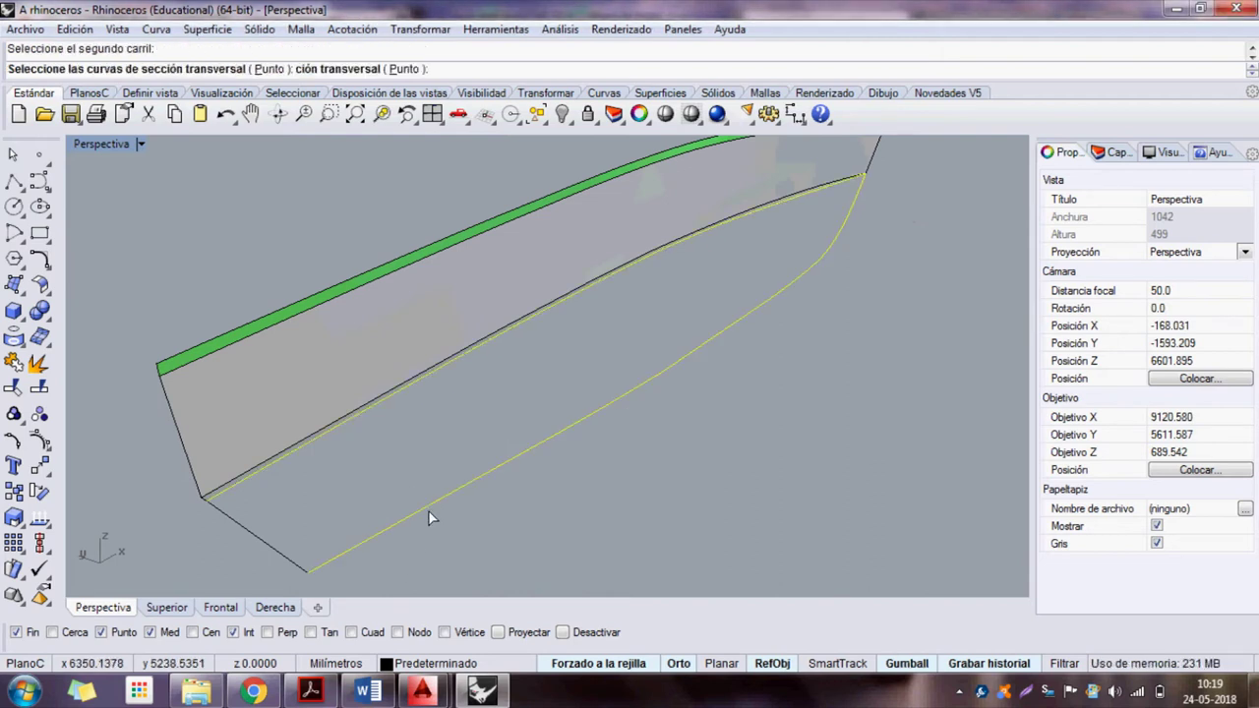
click(264, 548)
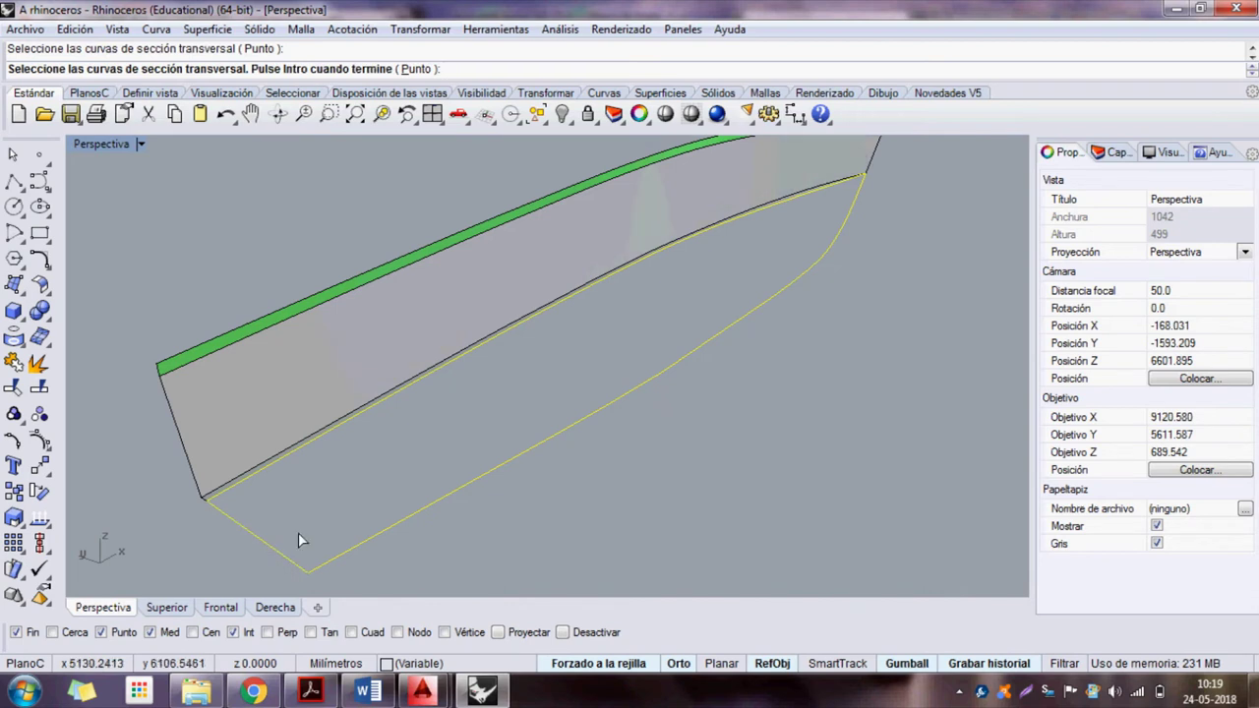
key(Return)
key(Return)
mouse_move(394, 496)
right_down()
mouse_move(511, 394)
mouse_move(515, 413)
mouse_move(562, 384)
mouse_move(652, 394)
mouse_move(659, 360)
right_up()
mouse_move(531, 368)
right_down()
mouse_move(782, 423)
mouse_move(646, 295)
mouse_move(598, 357)
mouse_move(619, 443)
mouse_move(520, 334)
right_up()
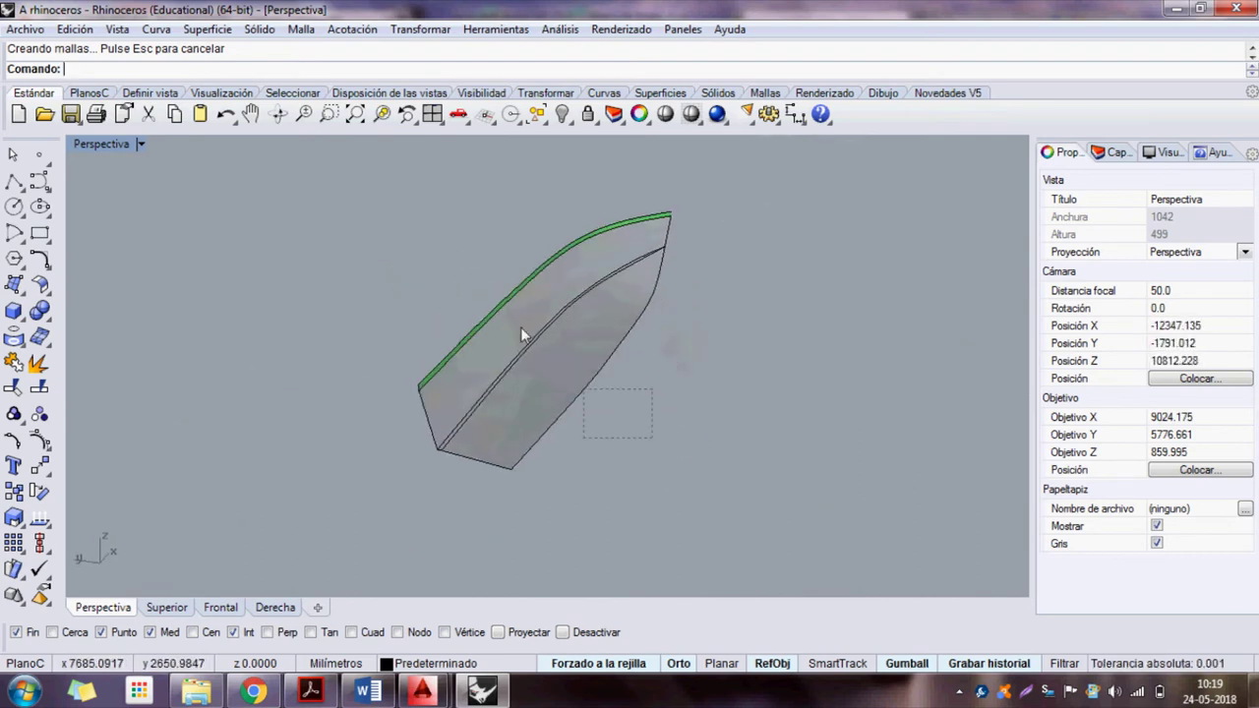
drag(520, 335, 450, 241)
text(Ce)
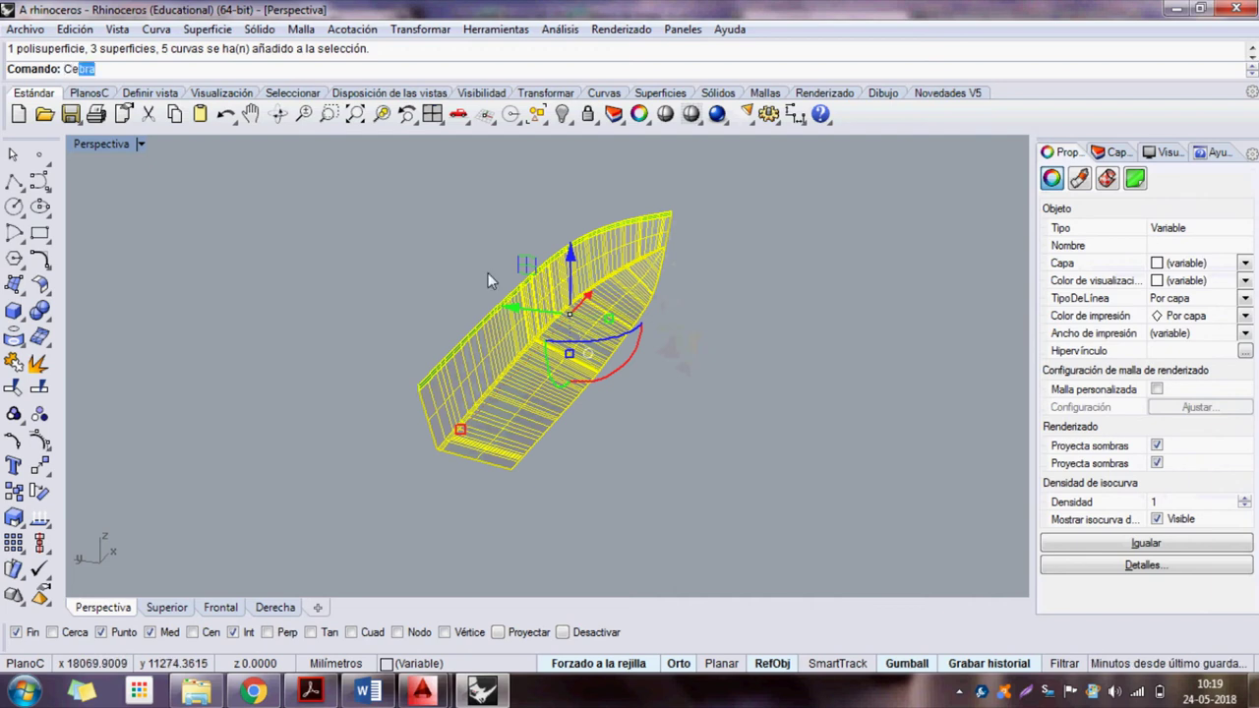
key(Return)
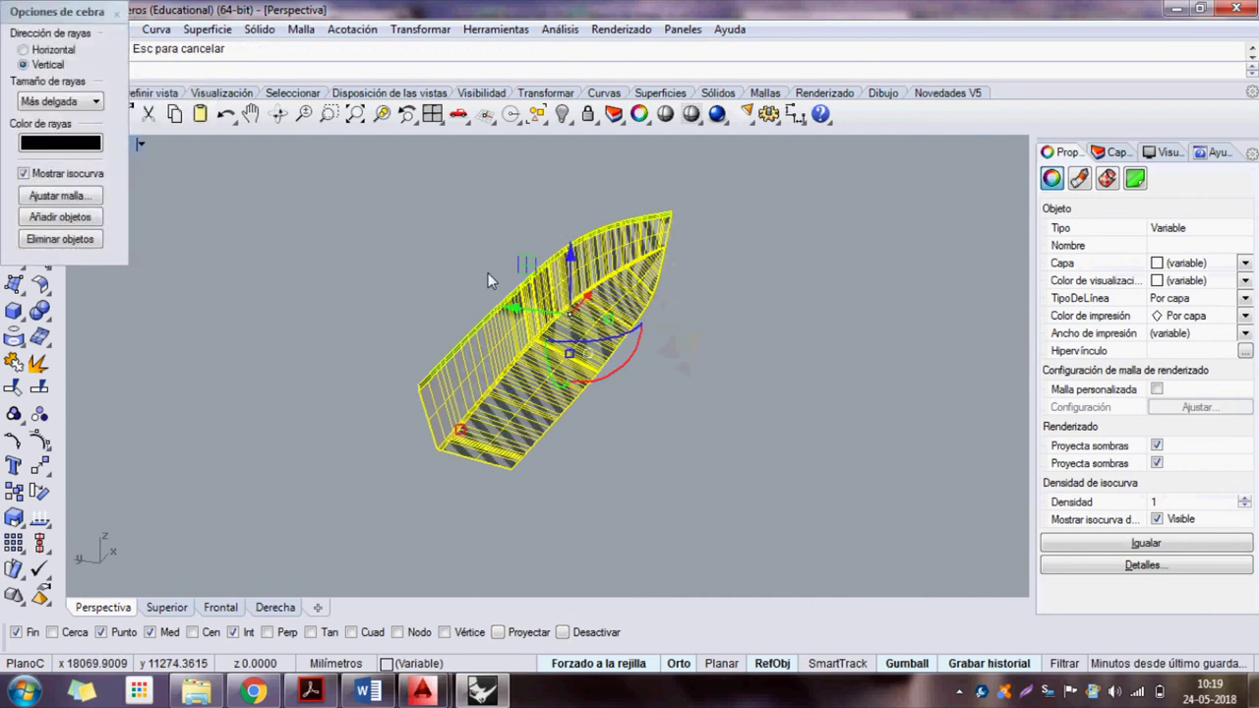
mouse_move(390, 264)
right_down()
mouse_move(544, 243)
mouse_move(584, 216)
mouse_move(444, 305)
right_up()
scroll(258, 281, up, 5)
scroll(292, 281, up, 3)
scroll(292, 280, down, 3)
shift+right_drag(573, 413, 614, 394)
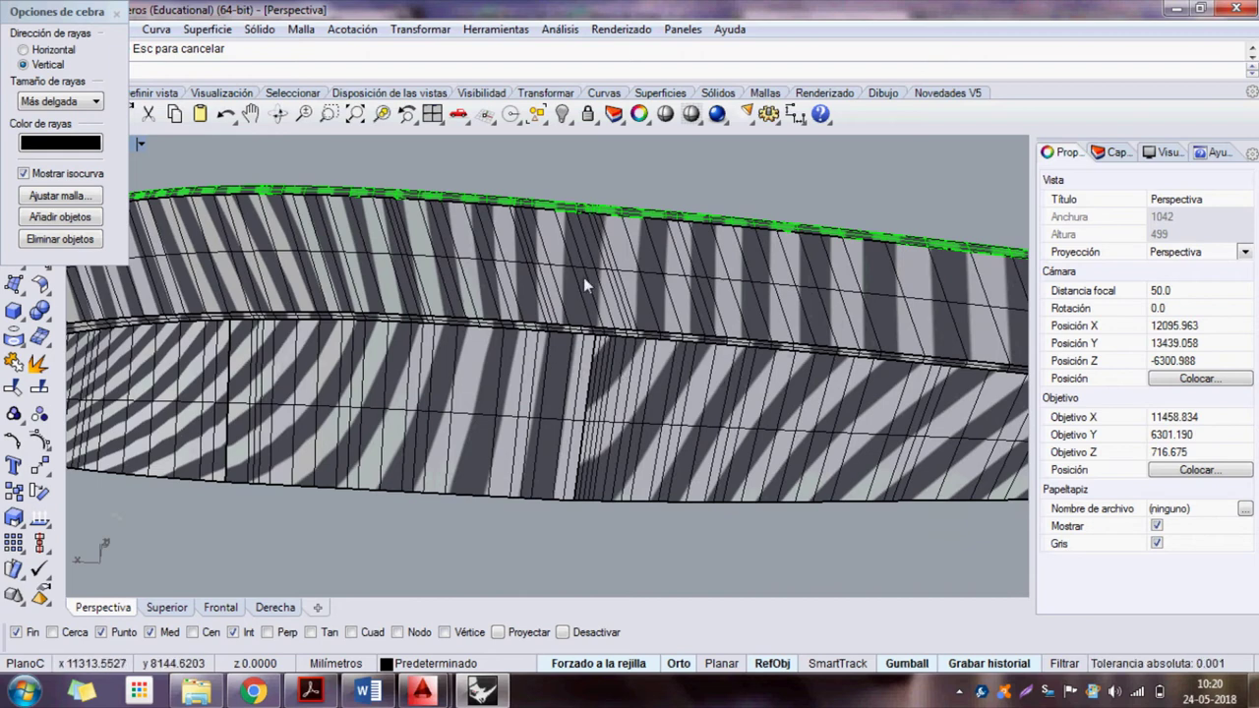
right_drag(637, 284, 576, 264)
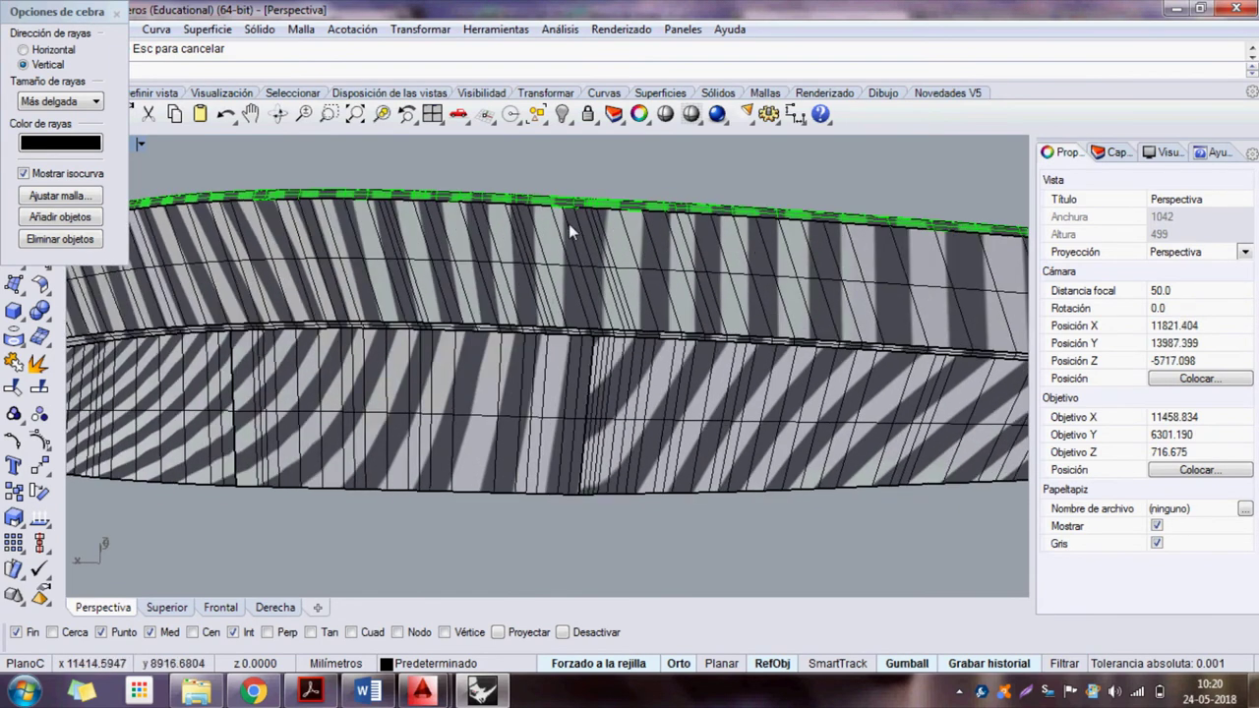
scroll(573, 207, up, 3)
scroll(577, 206, up, 3)
scroll(583, 201, up, 3)
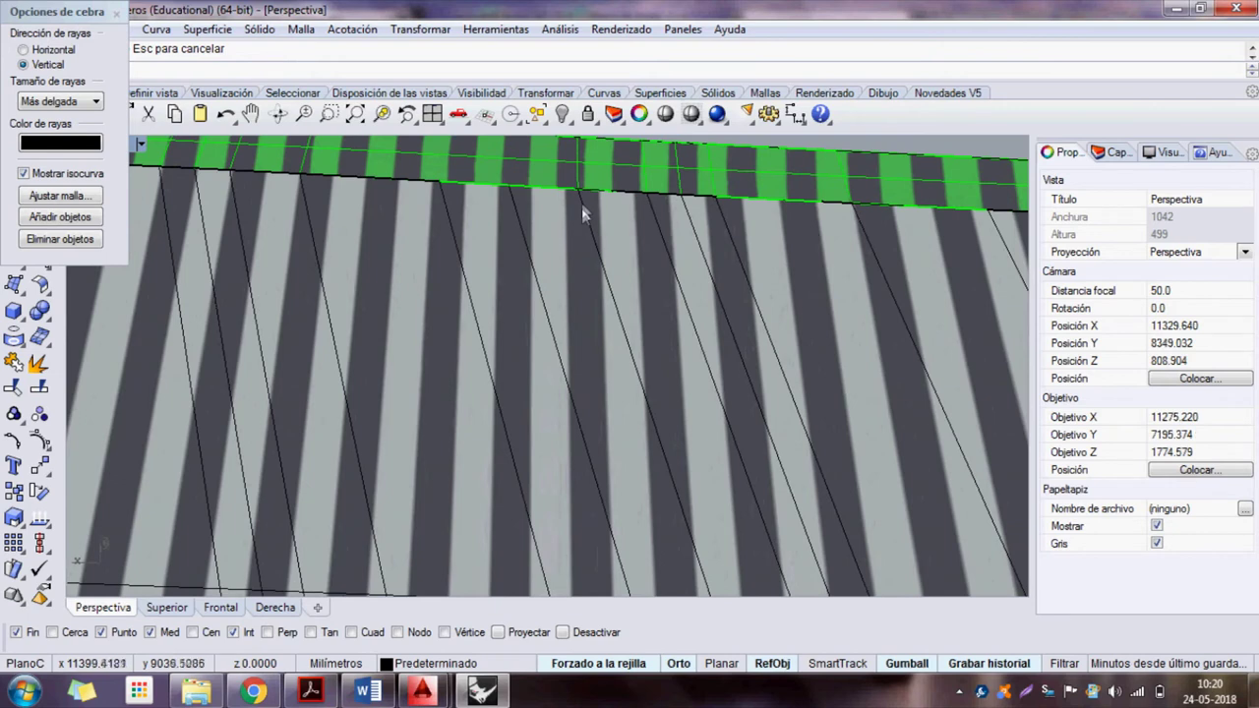
scroll(570, 189, down, 2)
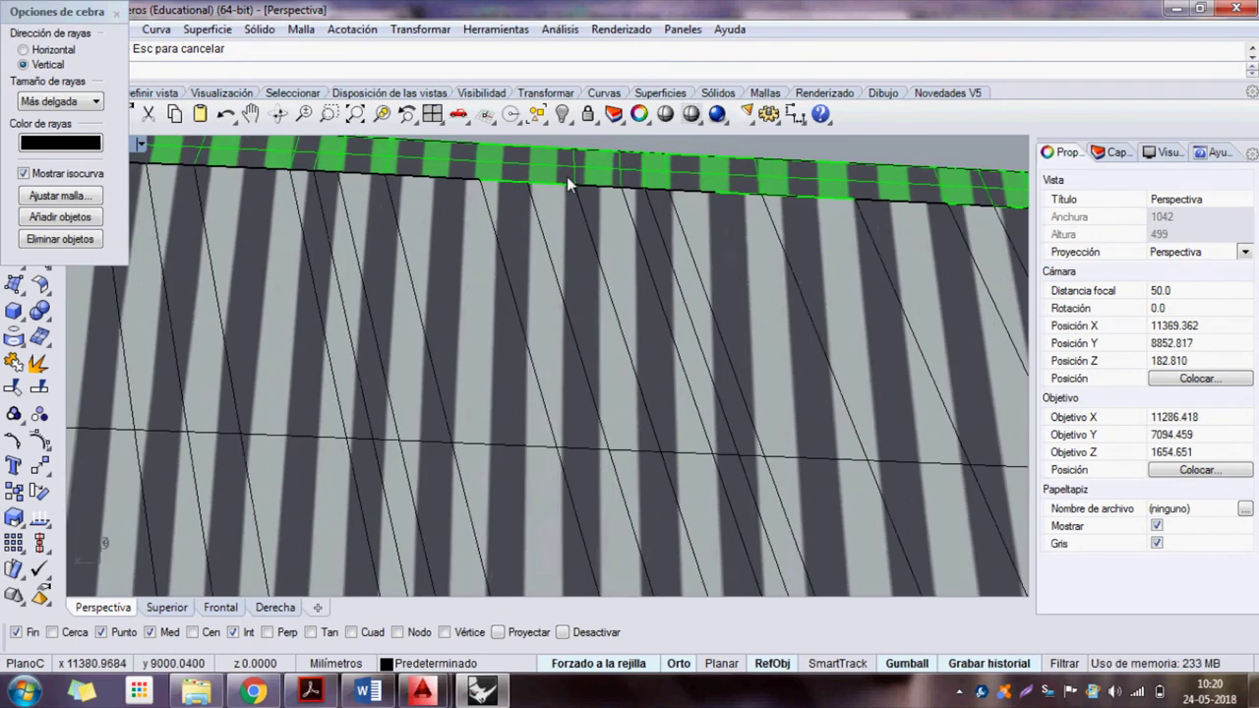
scroll(566, 186, down, 2)
scroll(567, 186, down, 2)
scroll(566, 186, down, 1)
scroll(639, 336, down, 2)
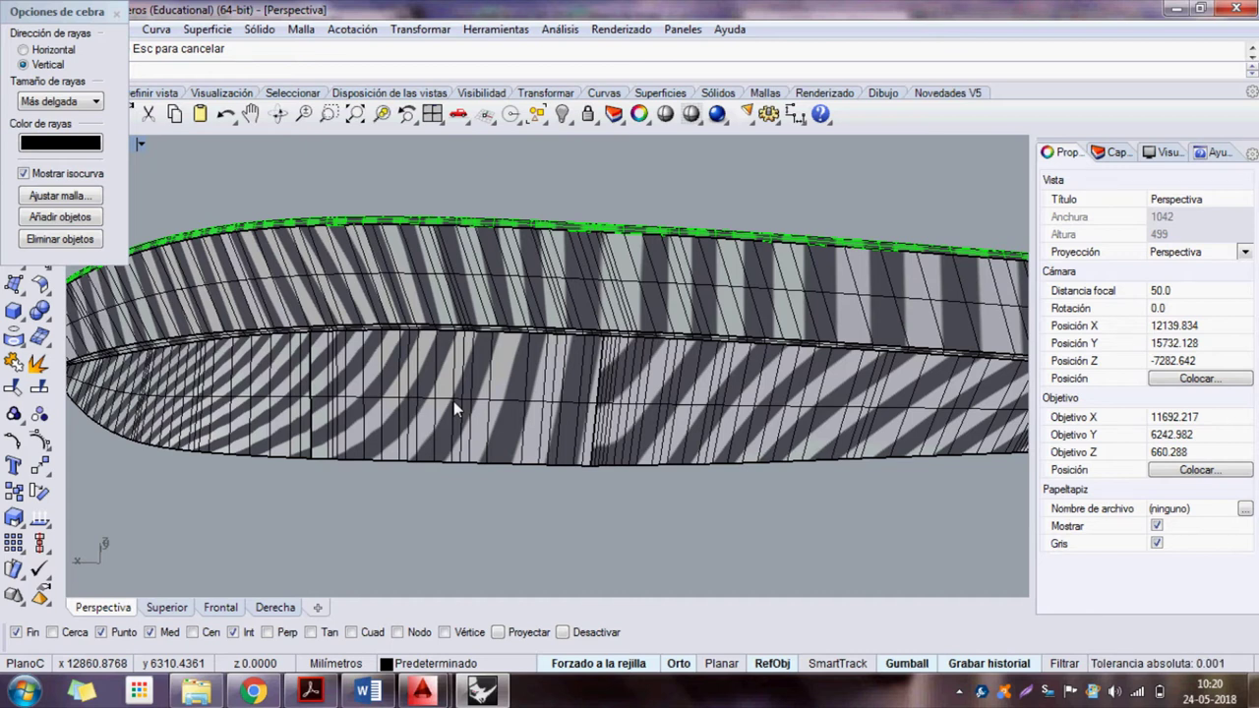
scroll(453, 401, down, 2)
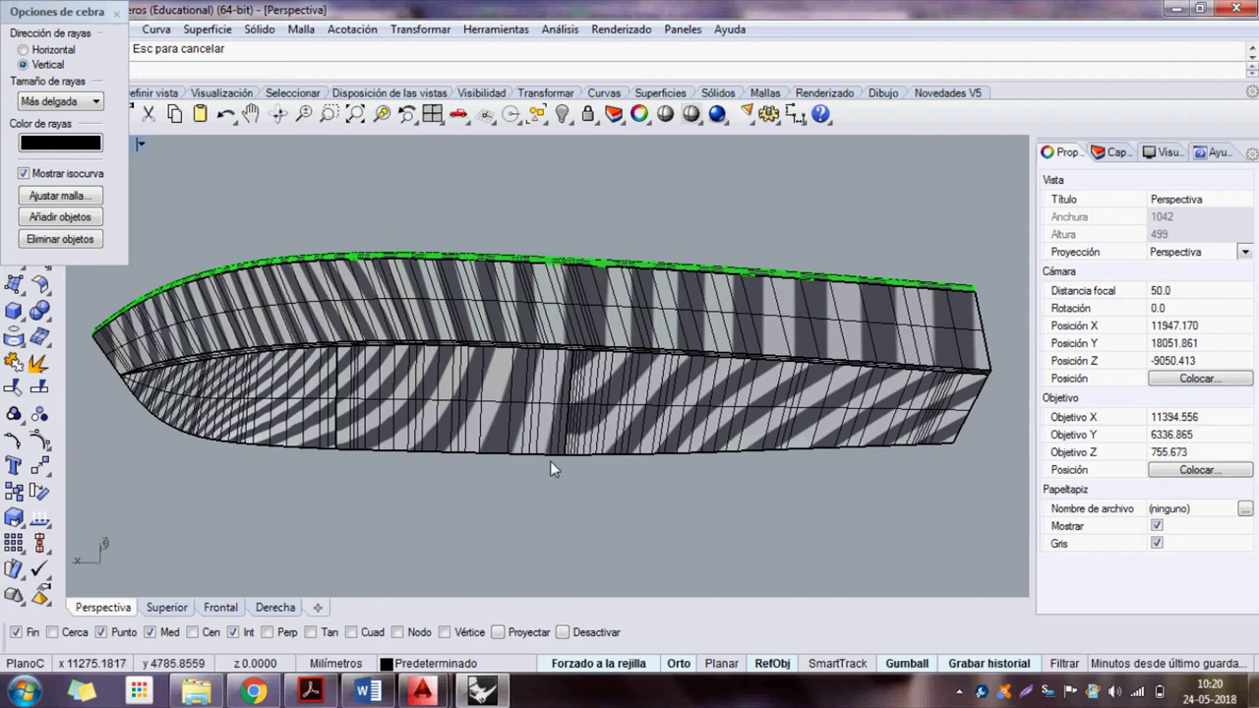
scroll(494, 455, up, 1)
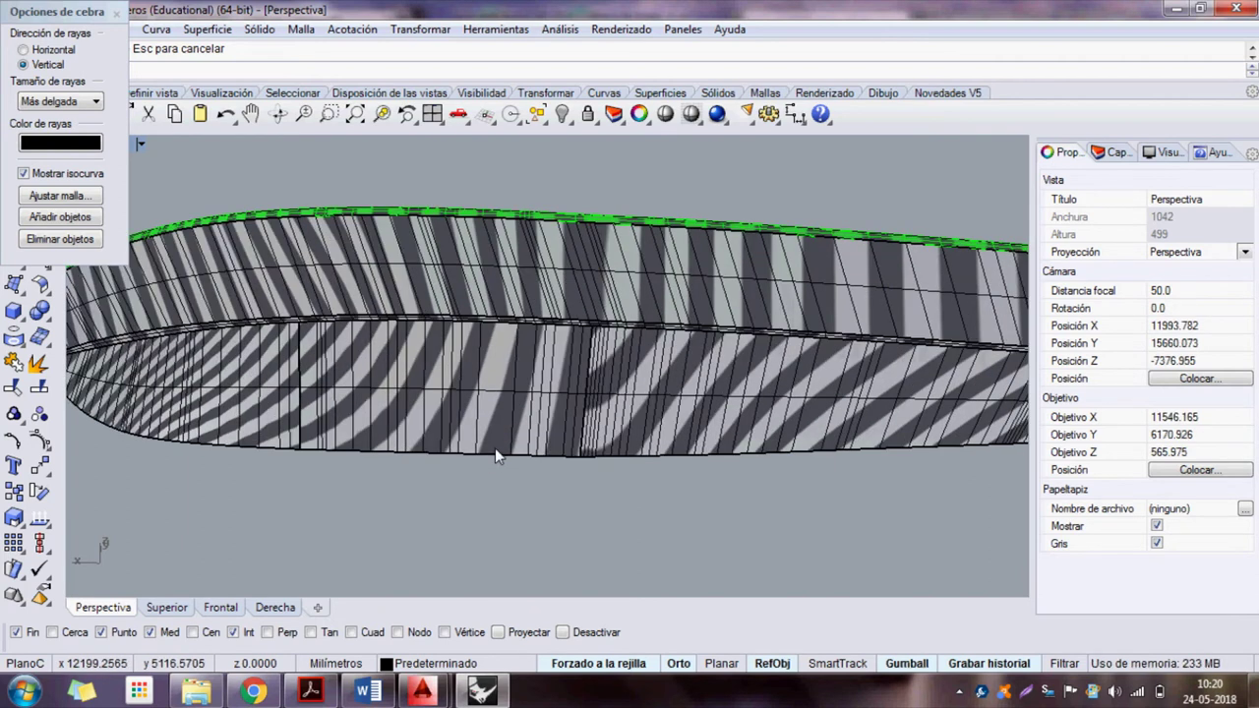
scroll(496, 450, down, 1)
mouse_move(566, 450)
right_down()
mouse_move(580, 491)
mouse_move(709, 462)
mouse_move(580, 450)
mouse_move(596, 407)
mouse_move(343, 367)
mouse_move(102, 382)
mouse_move(962, 407)
mouse_move(784, 352)
right_up()
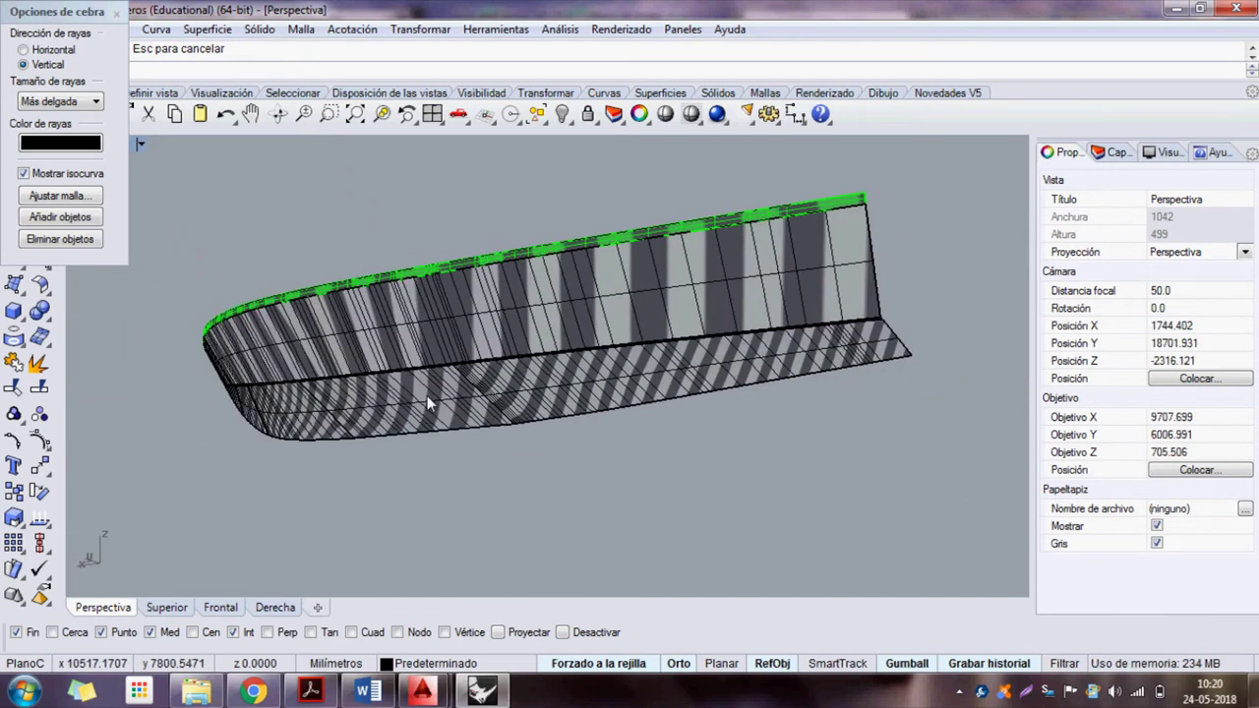
click(115, 12)
mouse_move(787, 348)
right_down()
mouse_move(570, 427)
mouse_move(544, 393)
mouse_move(661, 314)
mouse_move(718, 301)
mouse_move(704, 348)
right_up()
right_drag(837, 334, 458, 227)
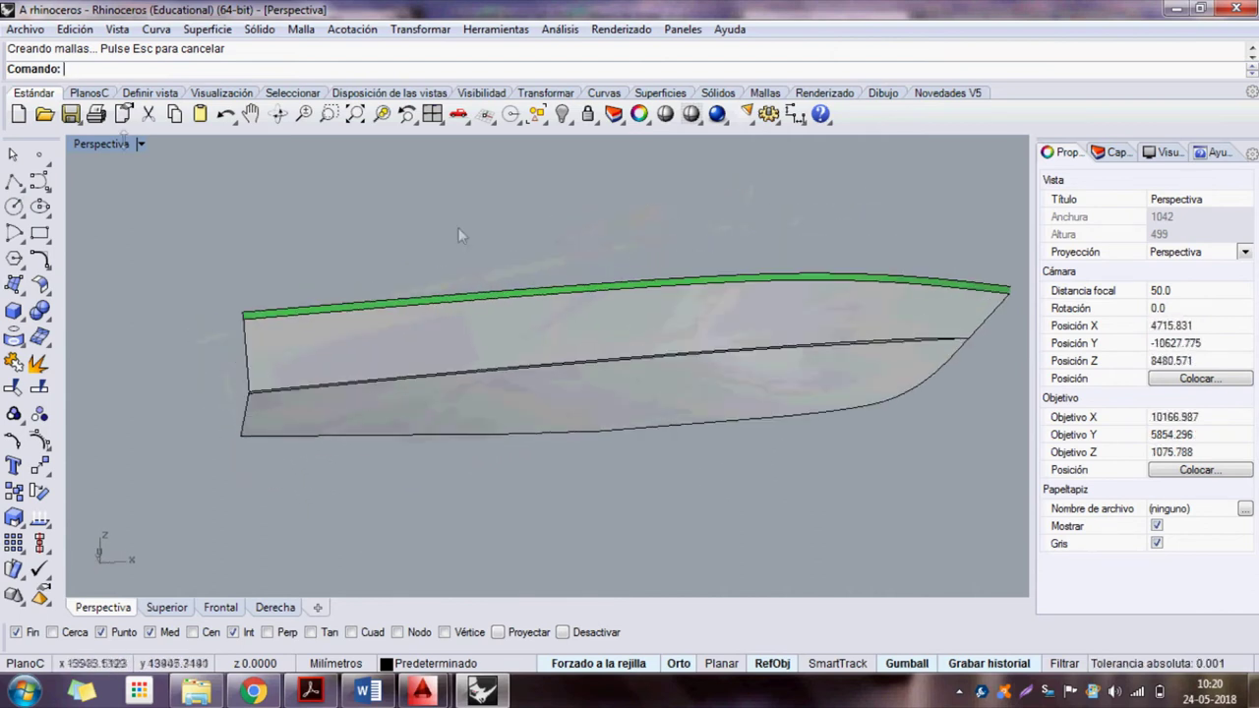
- Restore the four-view layout and save the hull as A maxsurf.3dm on the desktop
double_click(107, 143)
mouse_move(885, 324)
right_down()
mouse_move(642, 241)
mouse_move(786, 258)
mouse_move(755, 266)
mouse_move(777, 280)
right_up()
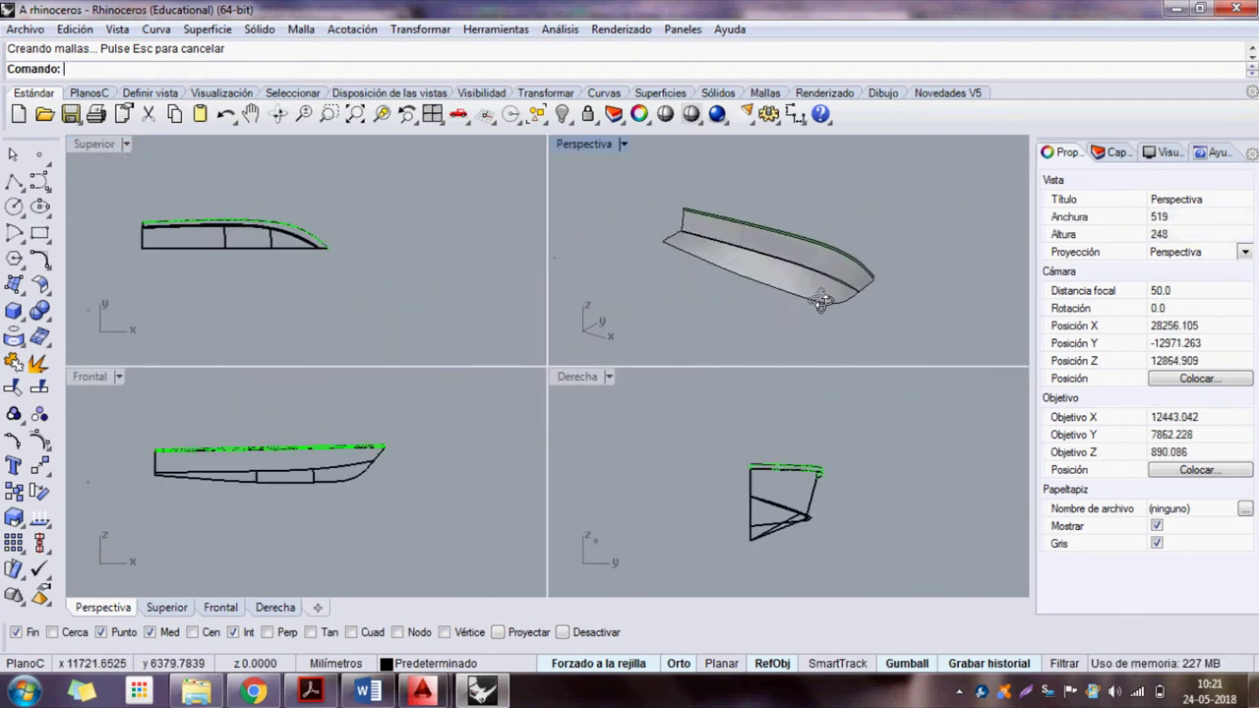
click(71, 114)
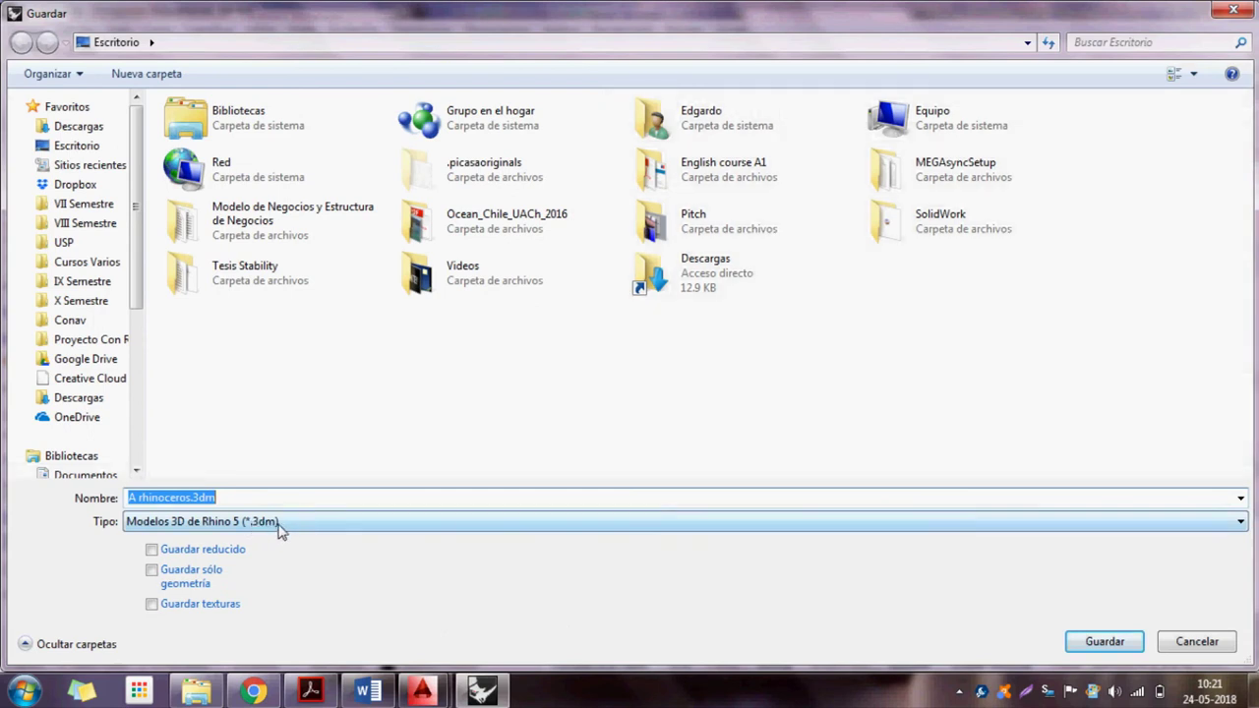
text(A maxsurf)
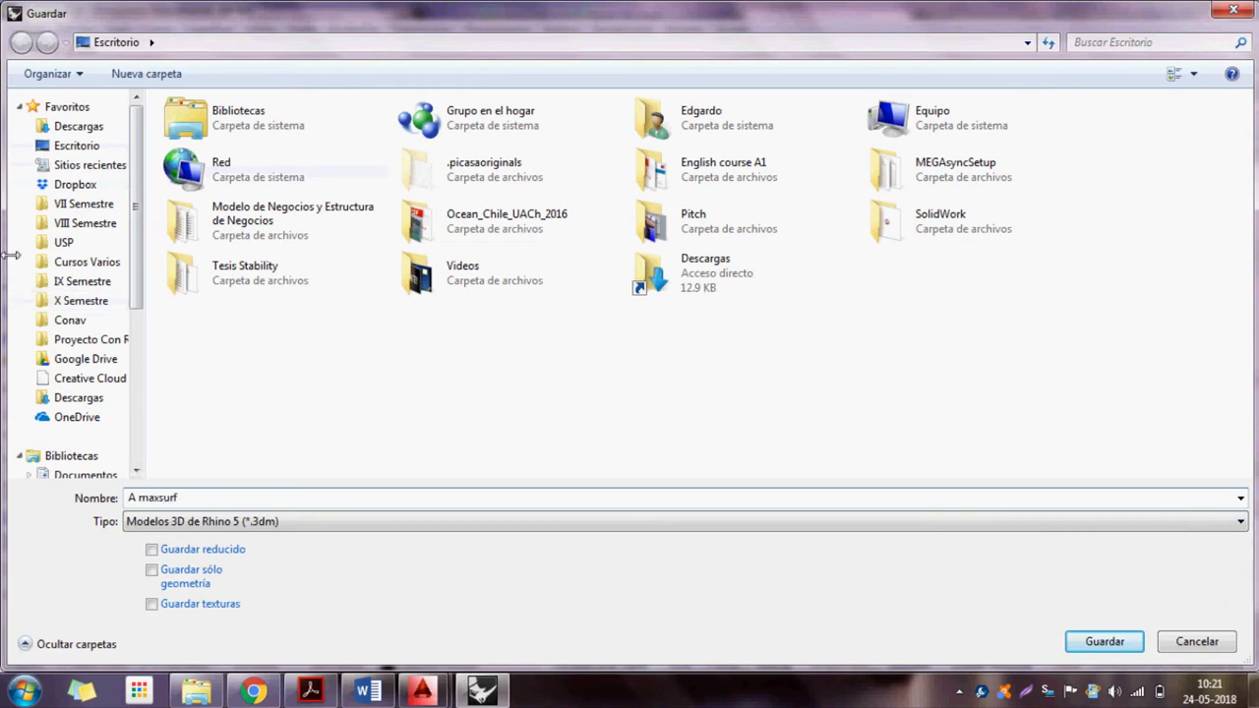
click(1104, 641)
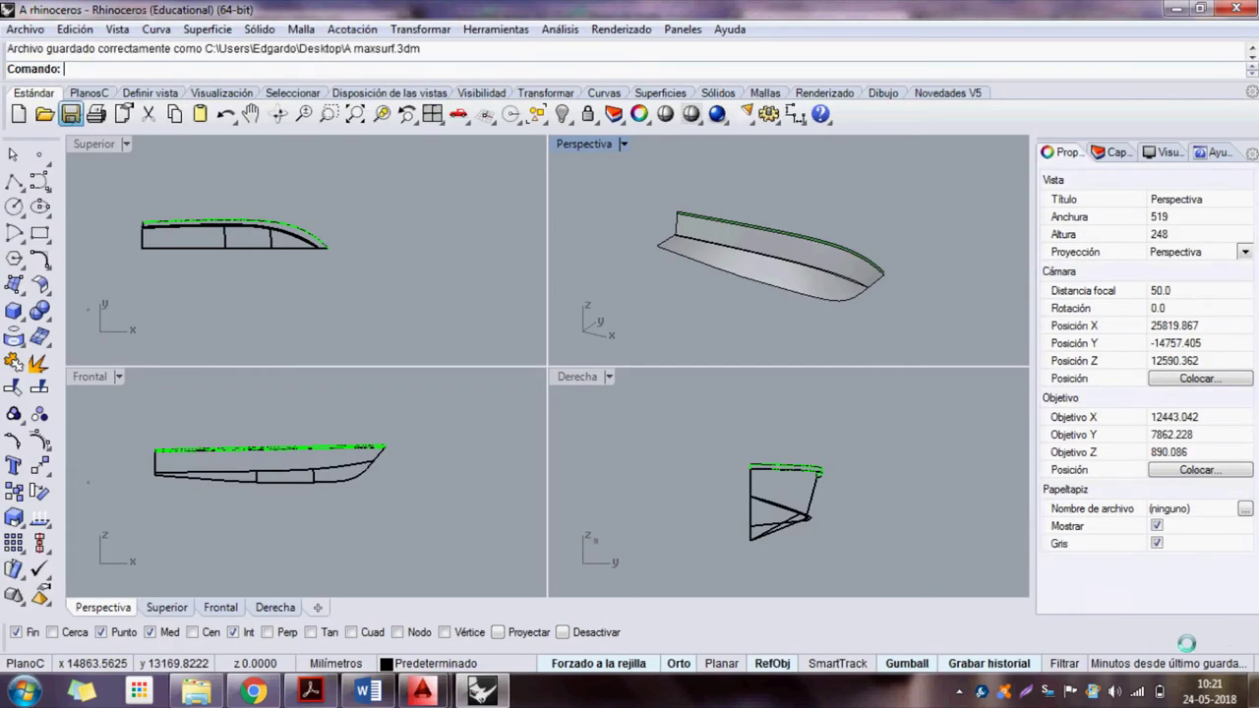
click(1254, 688)
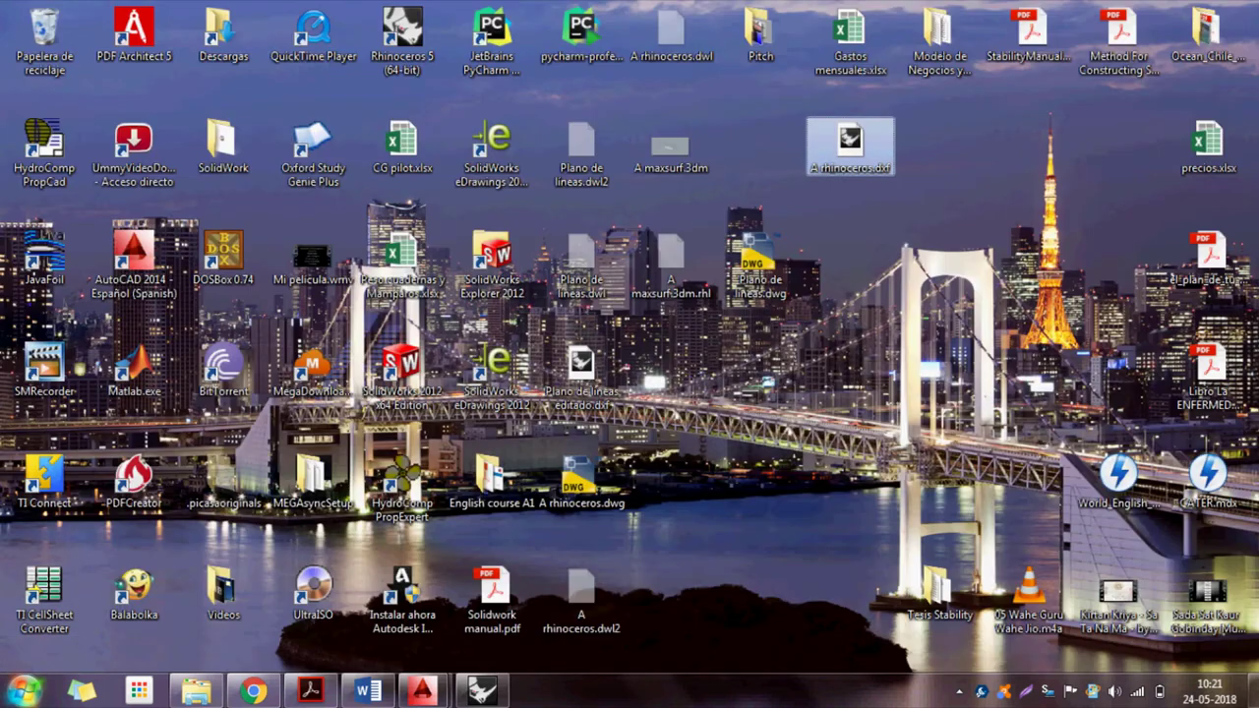
- Search the Start menu for 'modeler' and launch Maxsurf Modeler Advanced 64-bit
key(super)
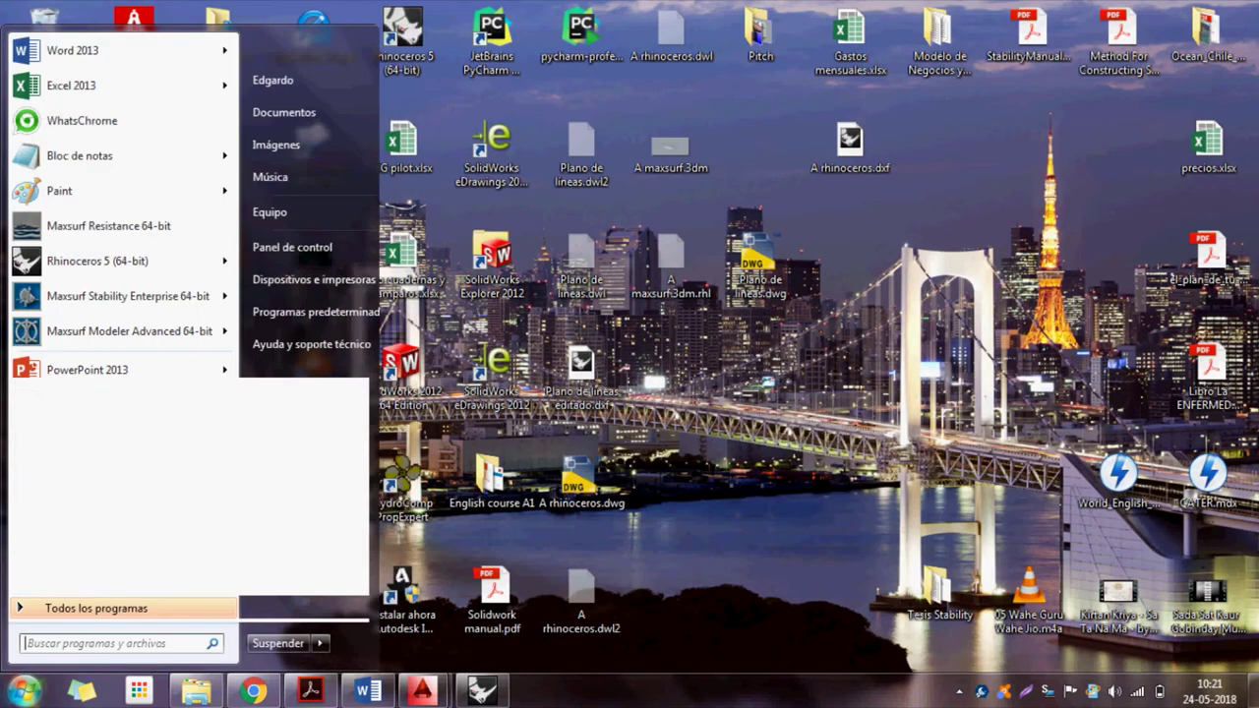
text(modeler)
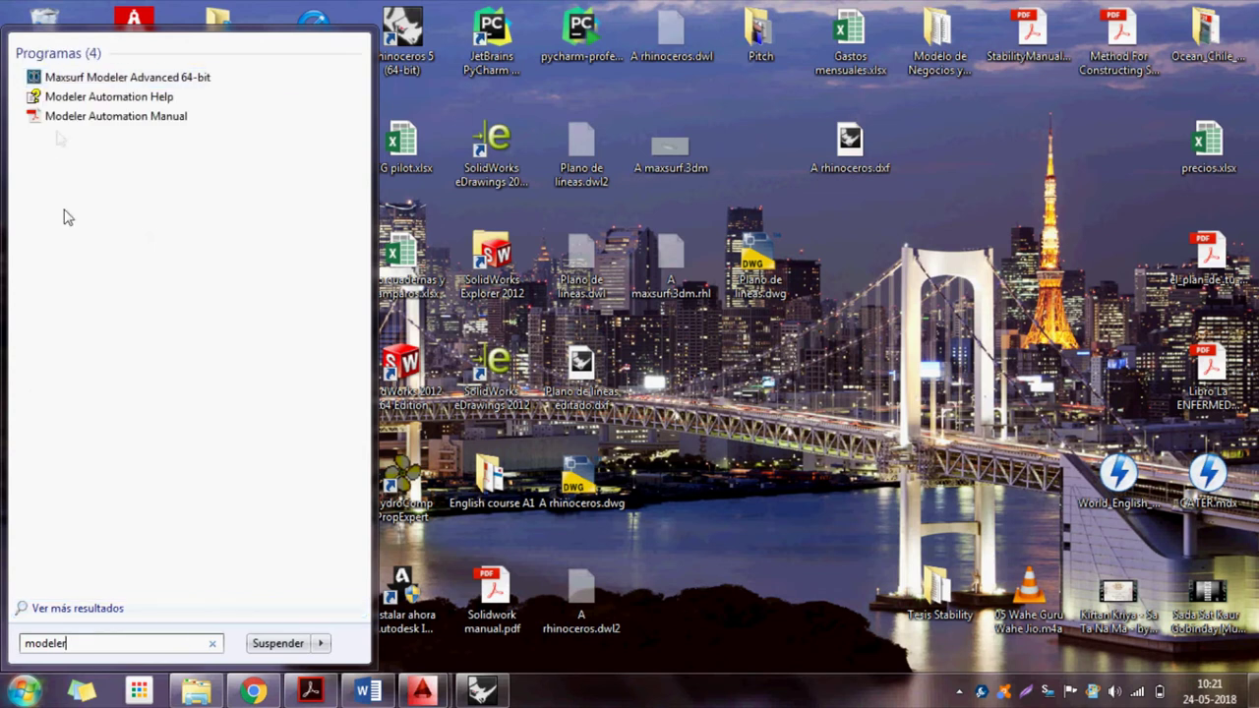
click(139, 84)
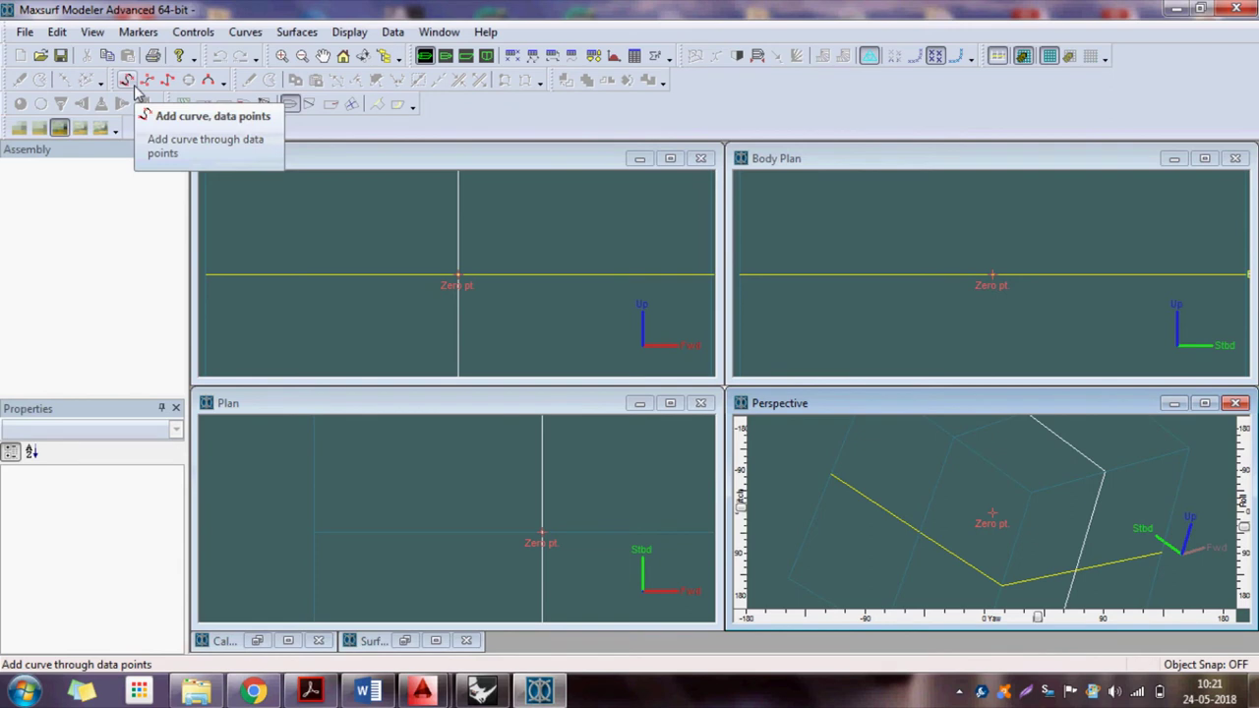
- Import Escritorio\A maxsurf.3dm as a Rhino .3dm file, accepting the warning and declining trimmed-region replication
click(24, 32)
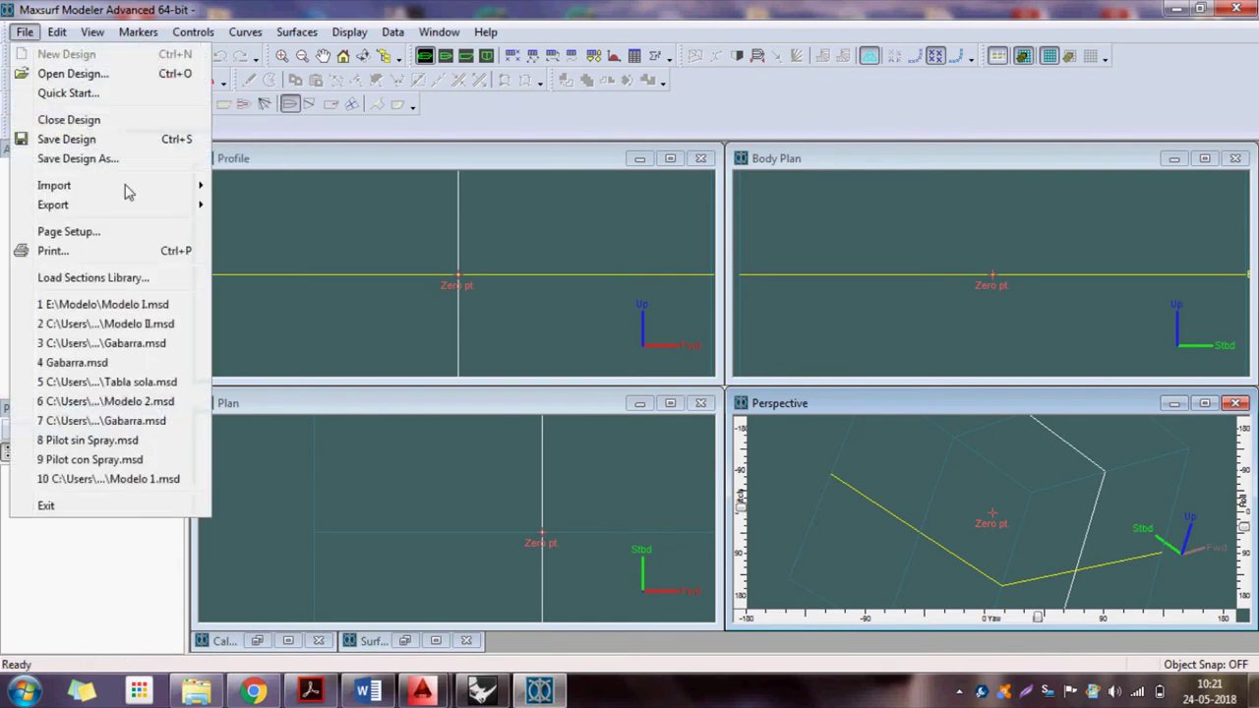
mouse_move(54, 185)
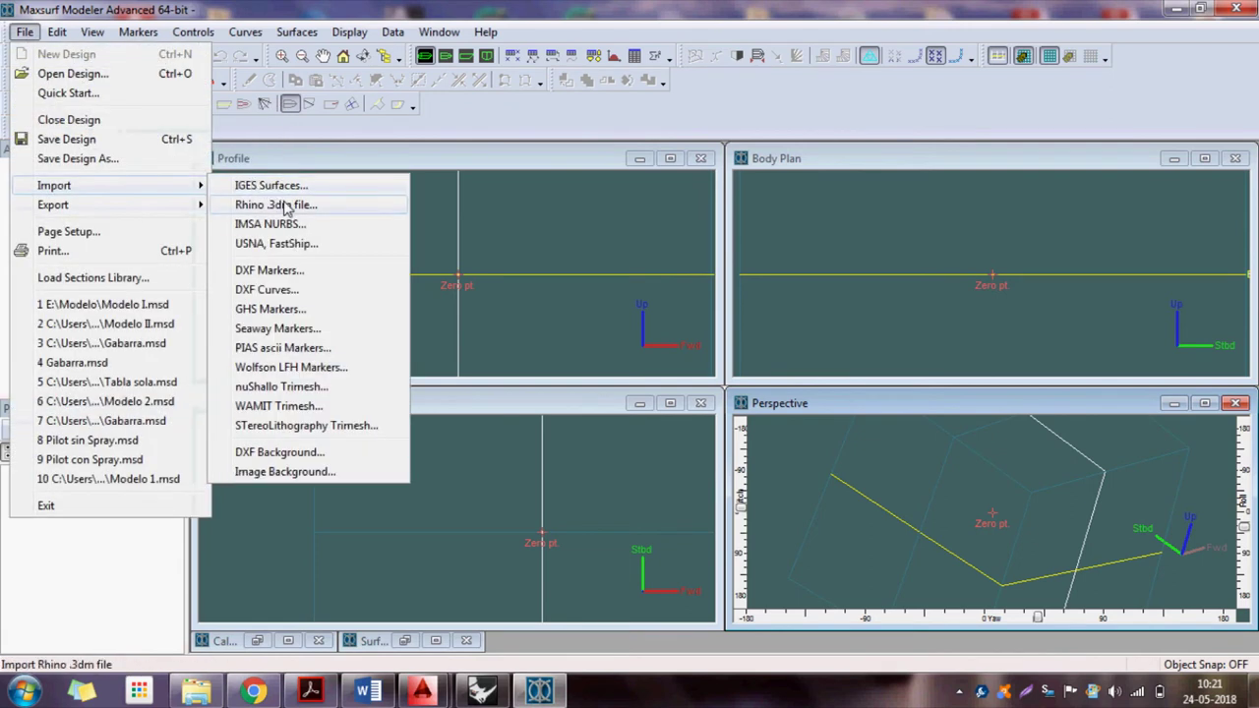
click(287, 209)
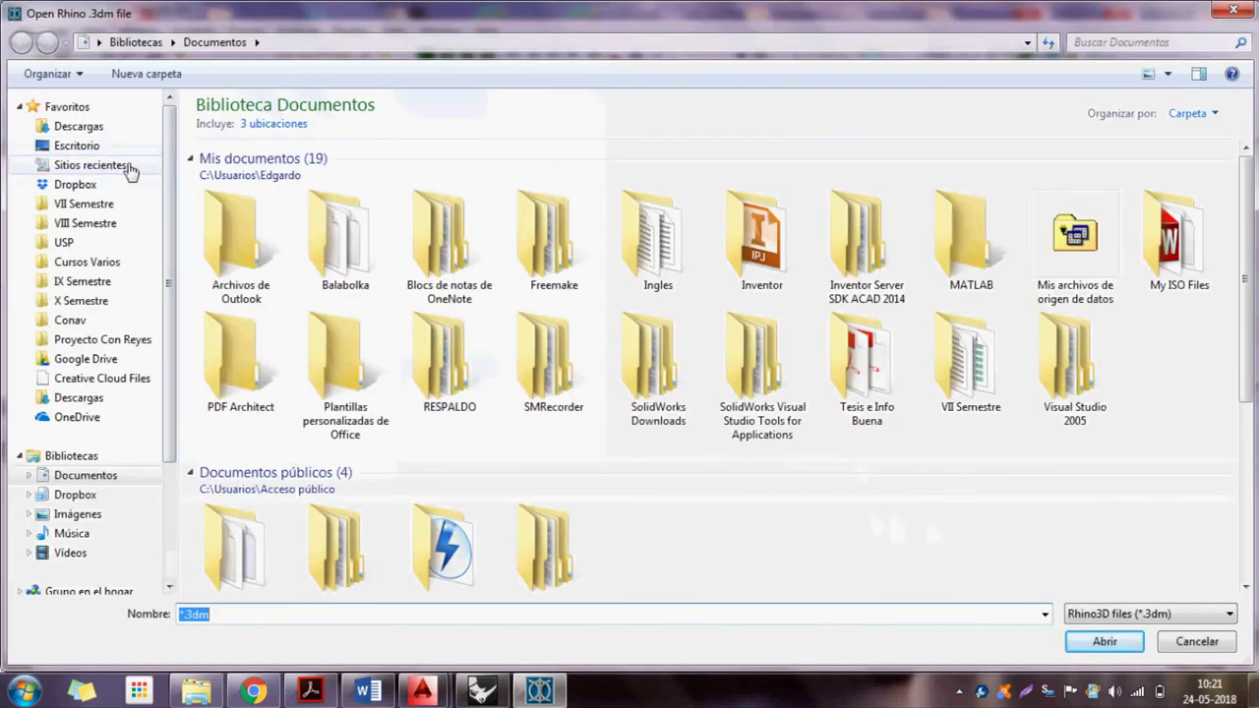
click(108, 150)
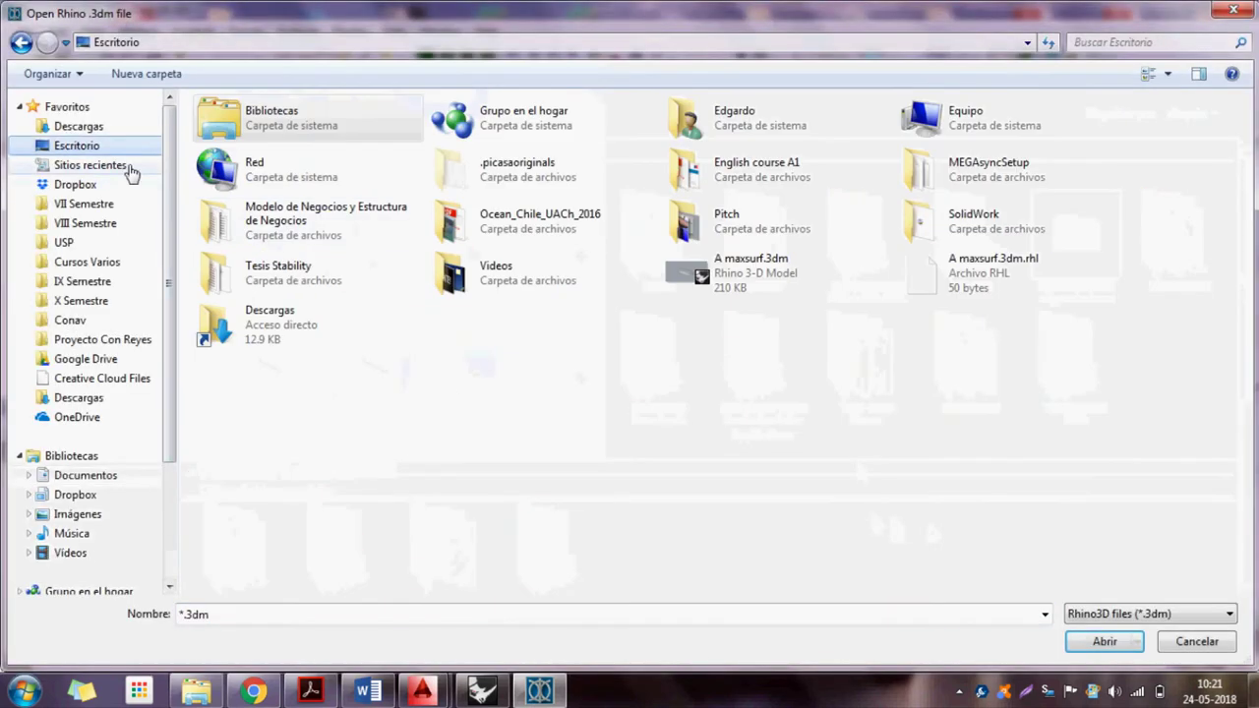
click(738, 290)
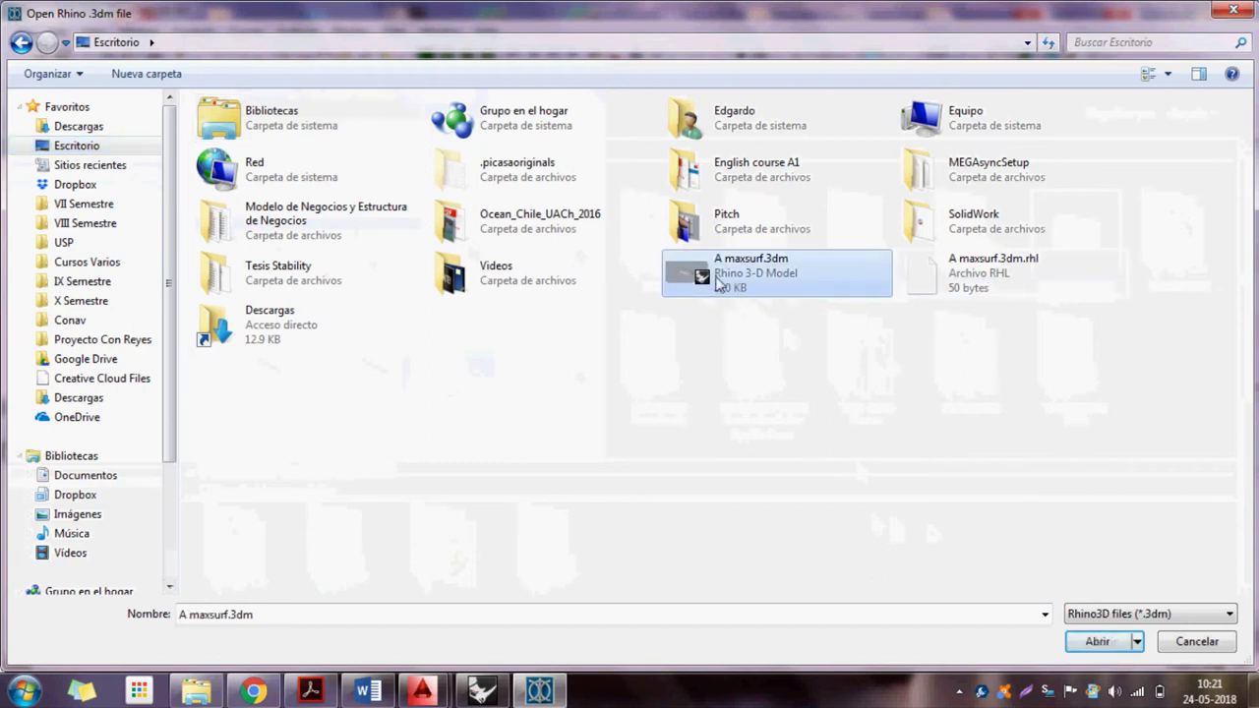
double_click(755, 291)
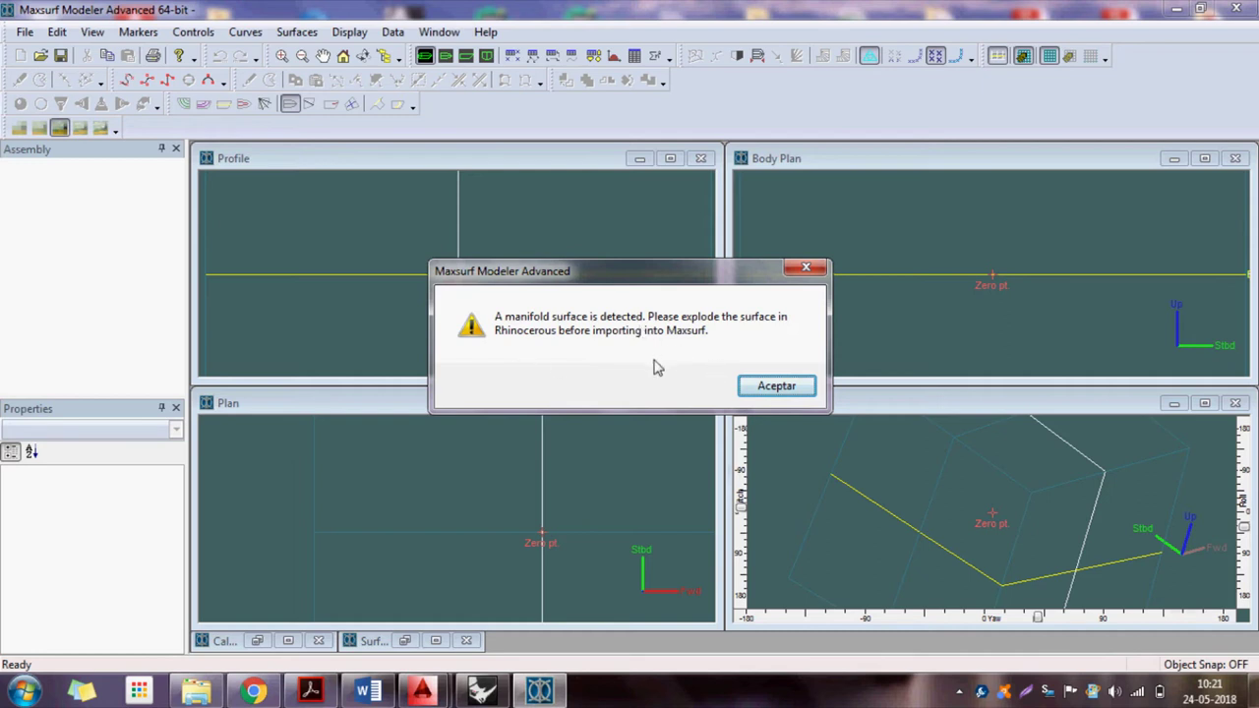
click(801, 385)
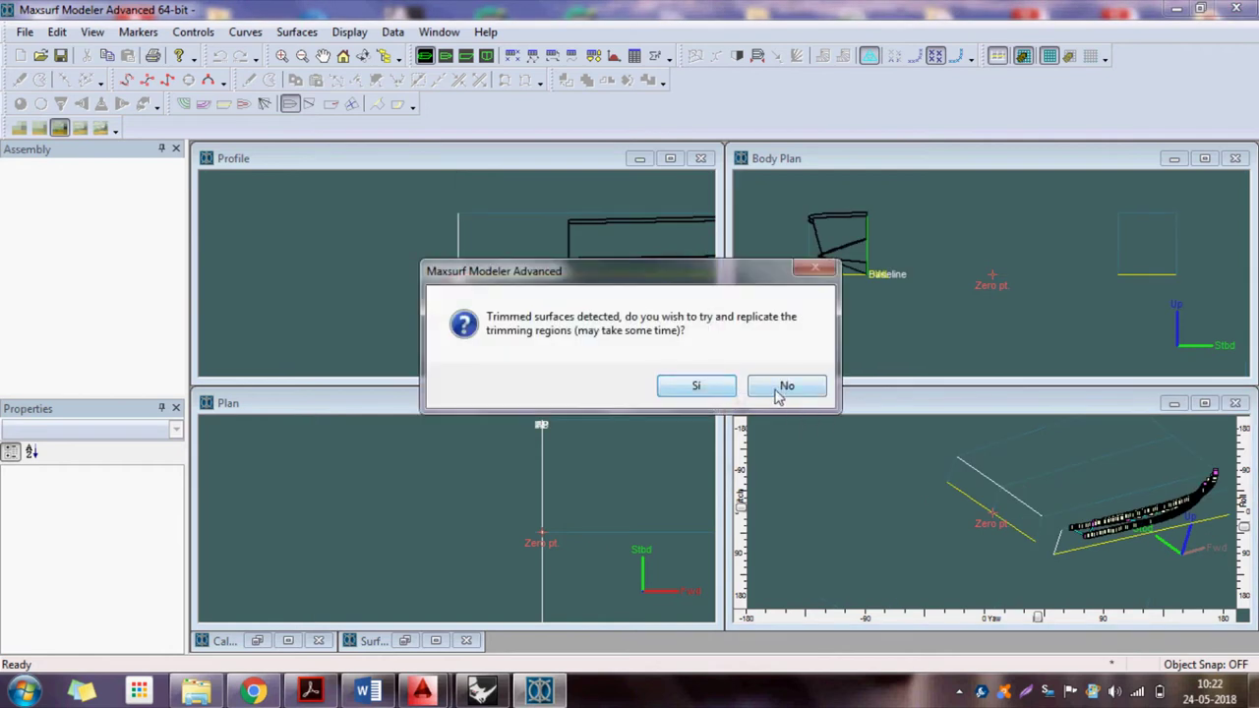
click(781, 389)
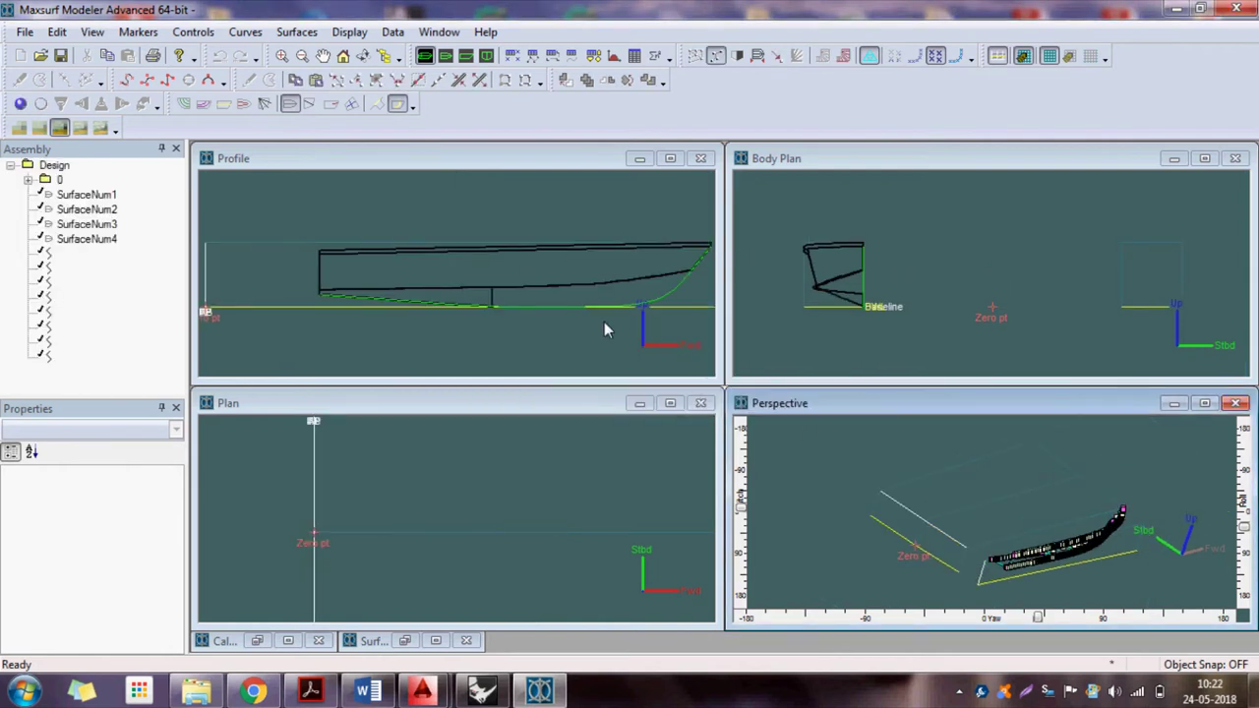
- Quit Maxsurf Modeler without saving and bring Rhino back to the front
click(1237, 8)
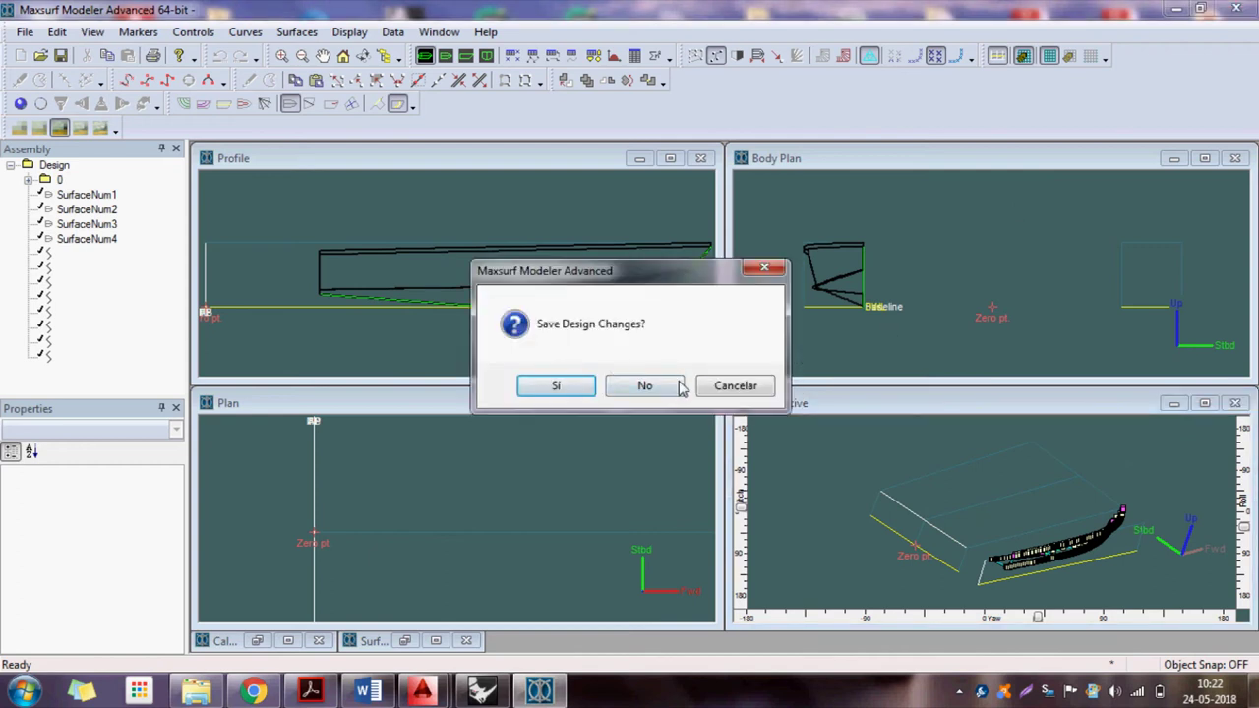
click(679, 386)
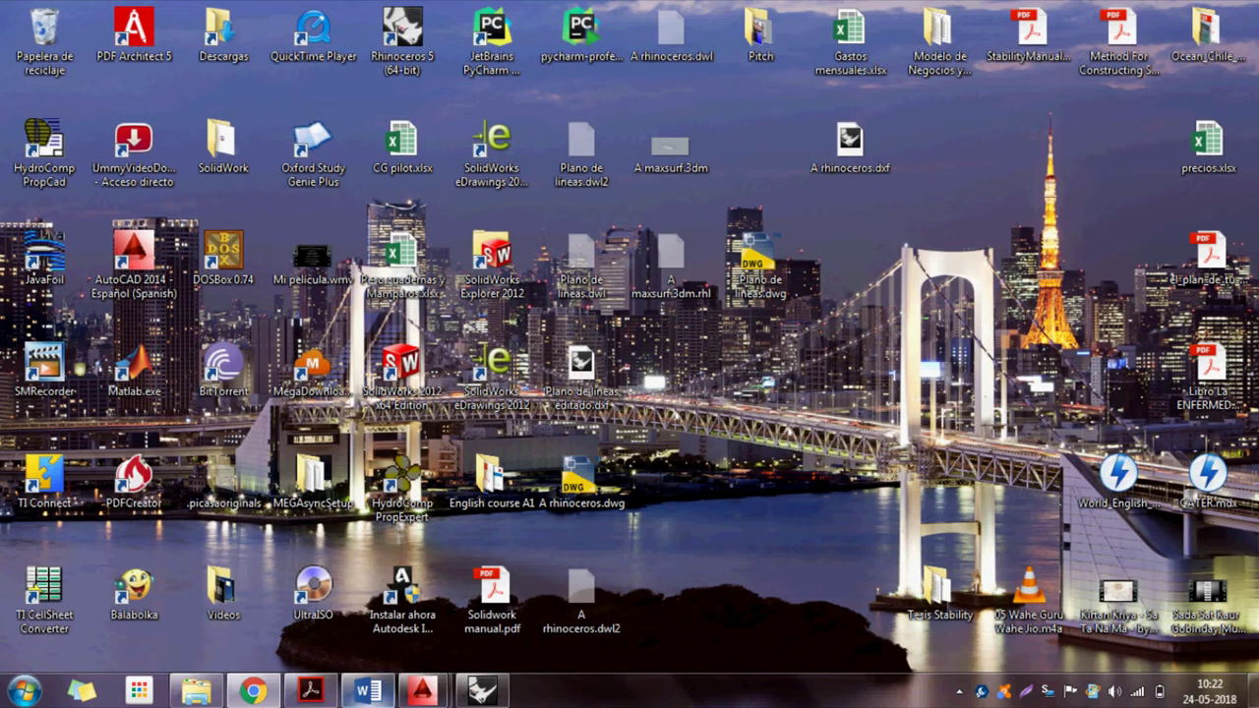
click(482, 691)
- Select everything and explode the hull polysurface into separate surfaces
right_drag(686, 298, 876, 312)
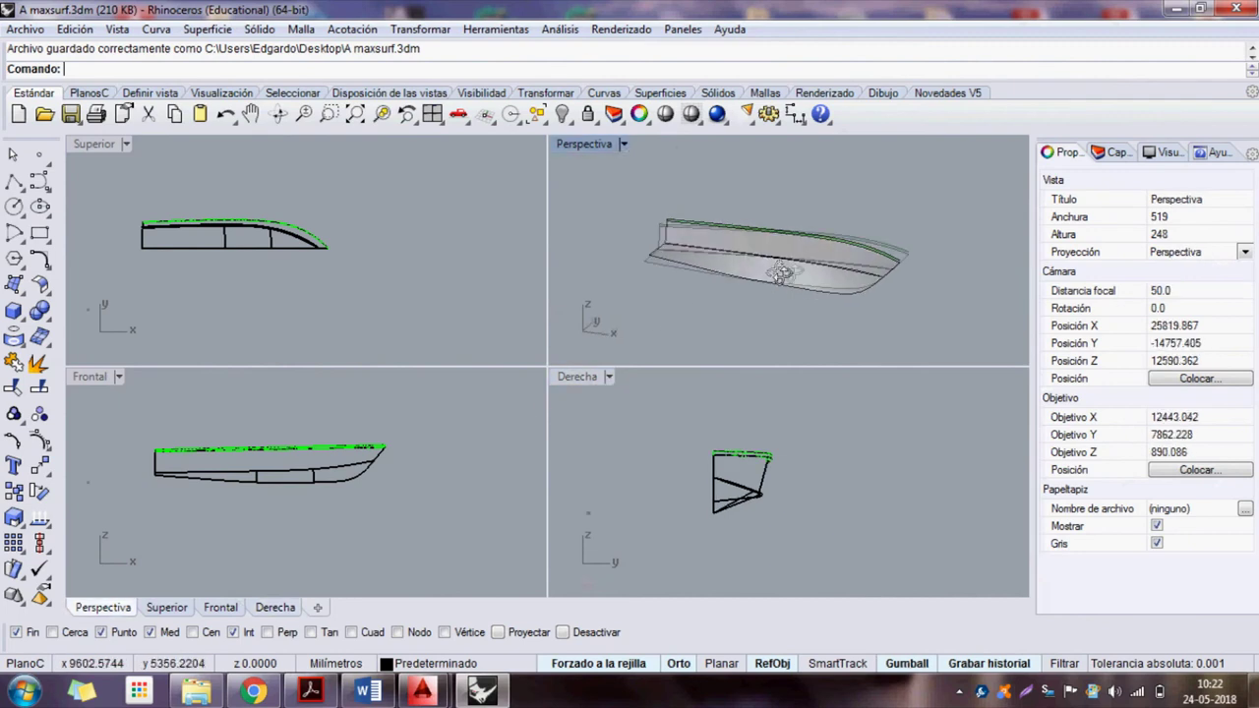
key(ctrl+a)
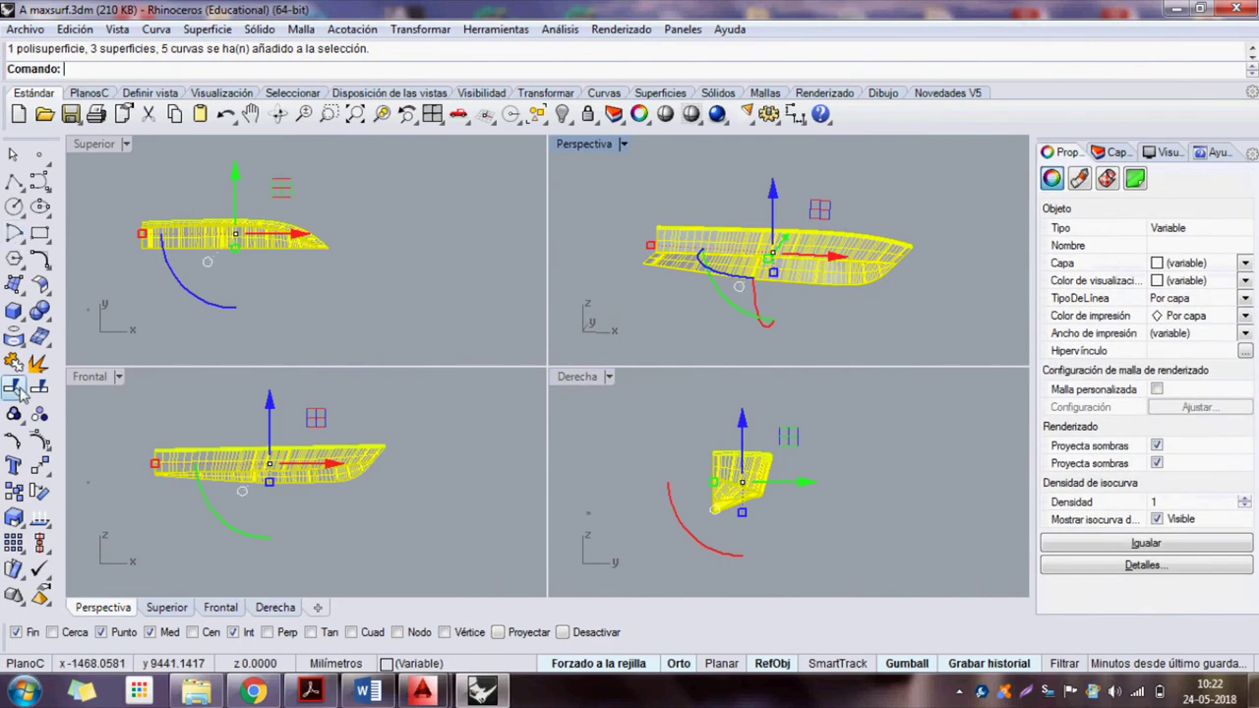
click(37, 366)
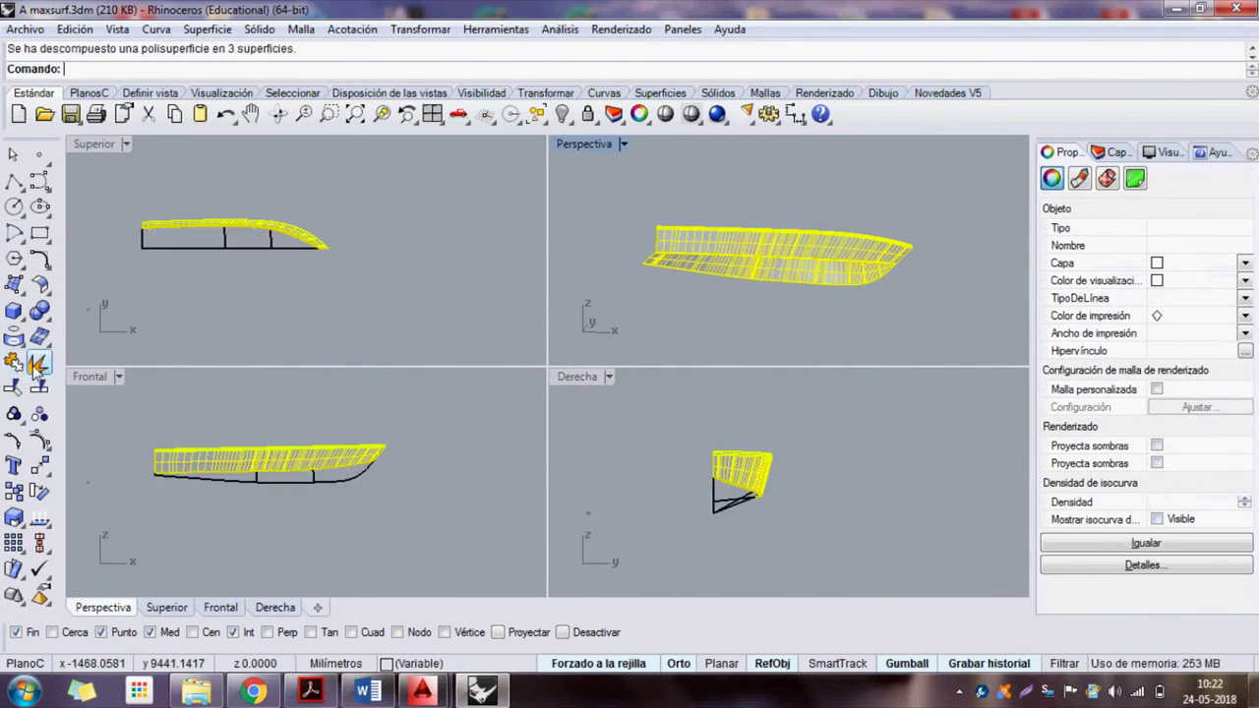
key(Escape)
- Pick the hull surfaces and the flat side surface one at a time to inspect each, clearing between picks
click(780, 266)
scroll(784, 271, up, 3)
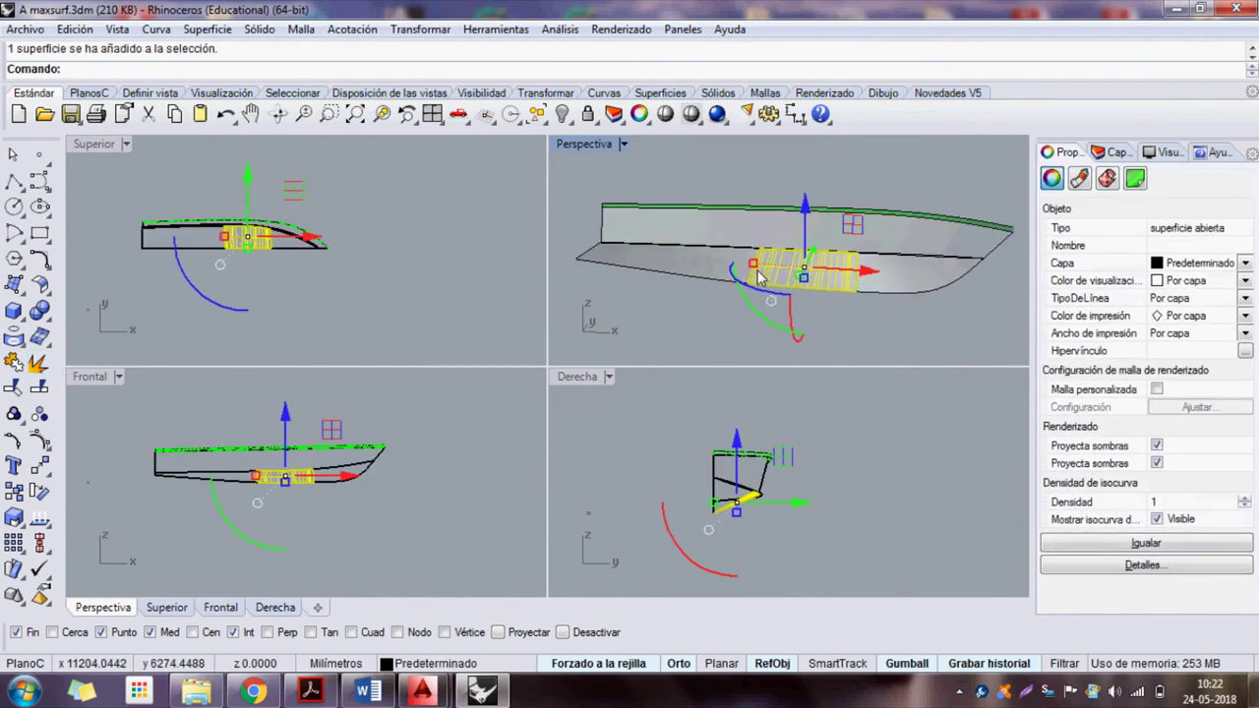
key(Escape)
click(774, 275)
key(Escape)
click(737, 266)
key(Escape)
click(724, 262)
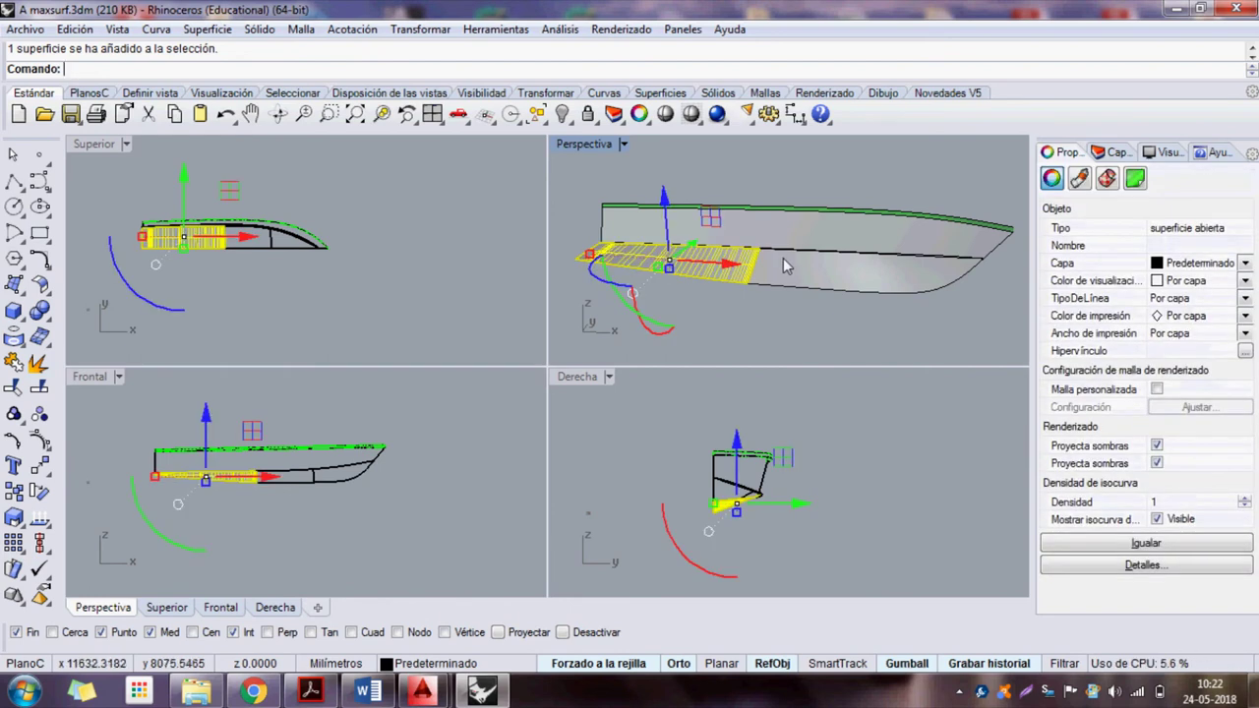
key(Escape)
click(729, 259)
key(Escape)
- Inspect the stern, flat forward and hull-side surfaces, then window-select a region of the perspective view
click(729, 259)
key(Escape)
click(747, 271)
click(711, 264)
click(787, 317)
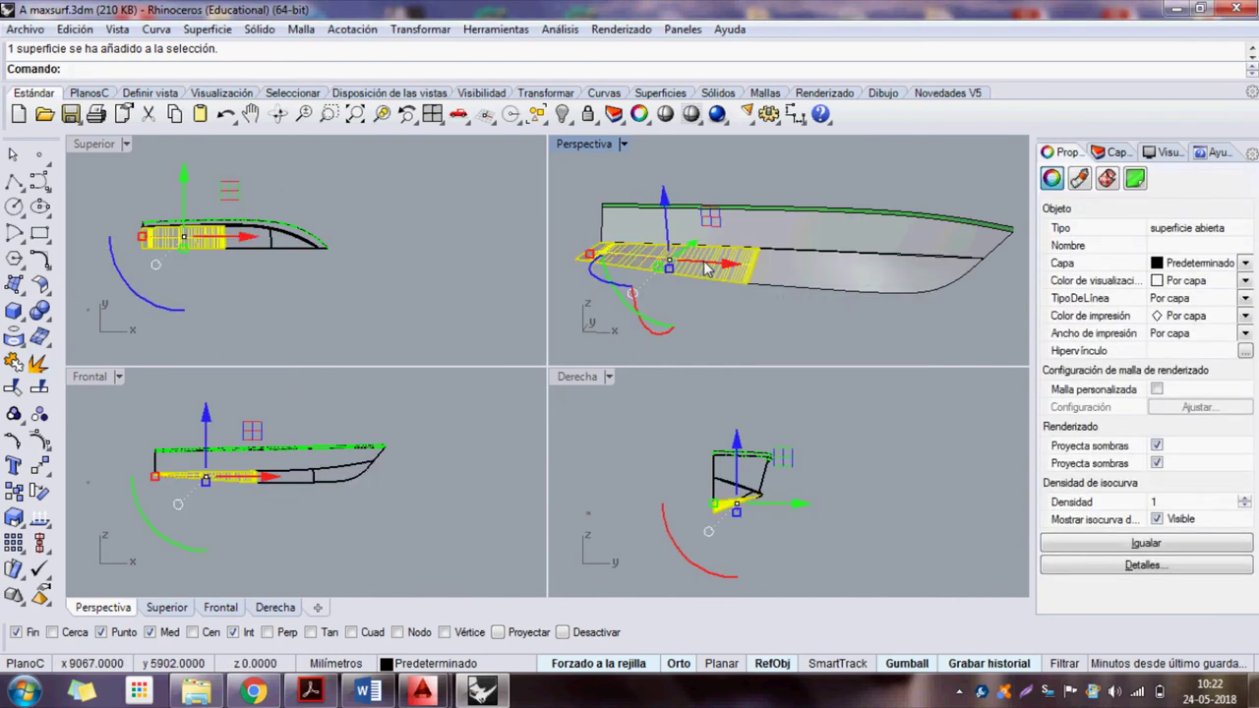
click(774, 239)
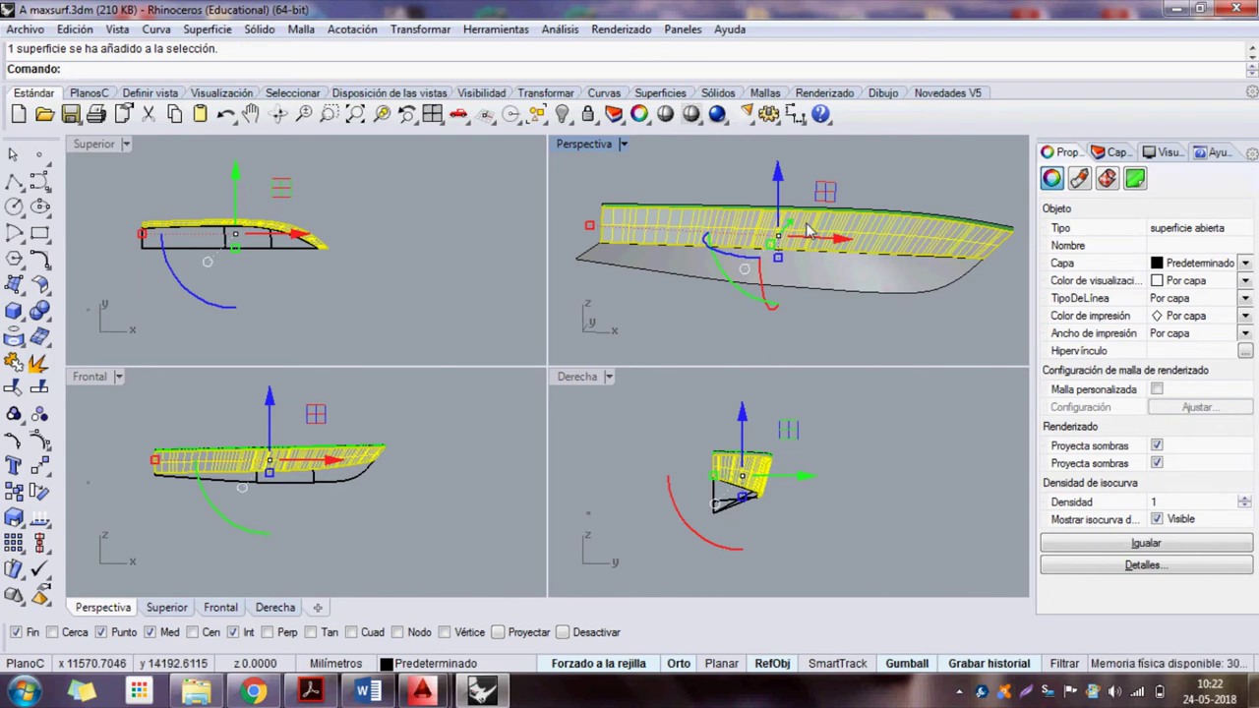
key(Escape)
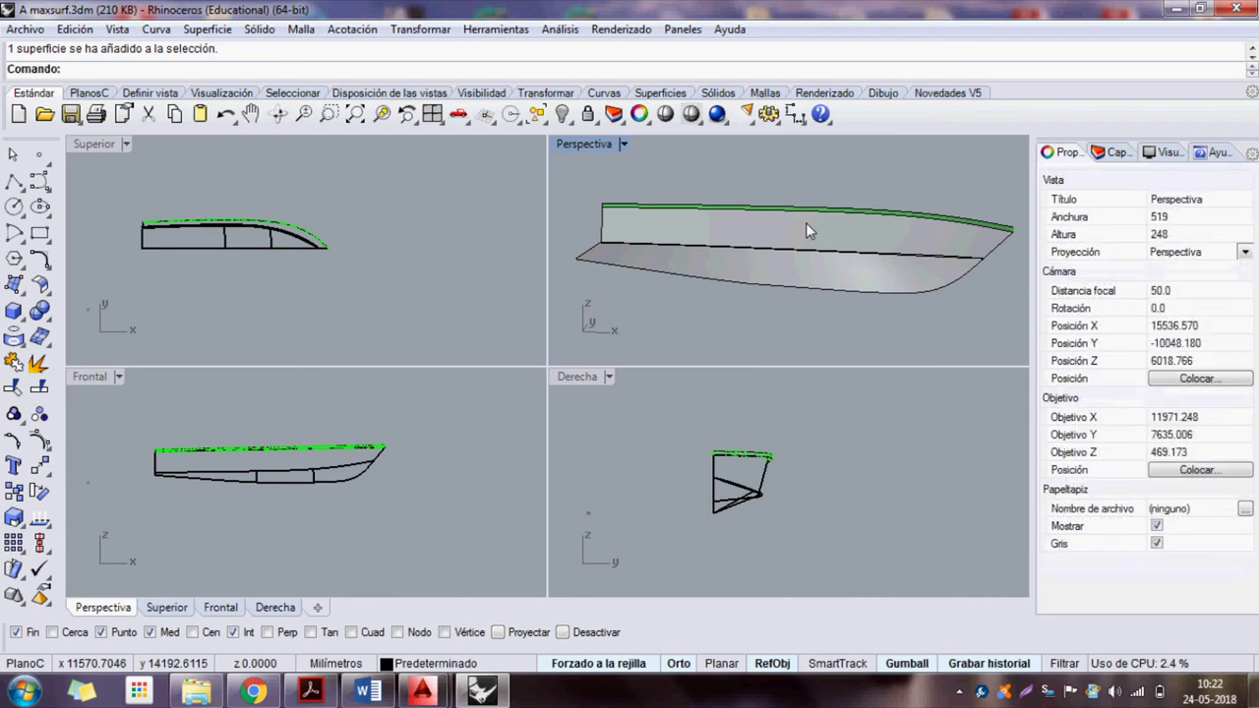
right_drag(749, 238, 663, 203)
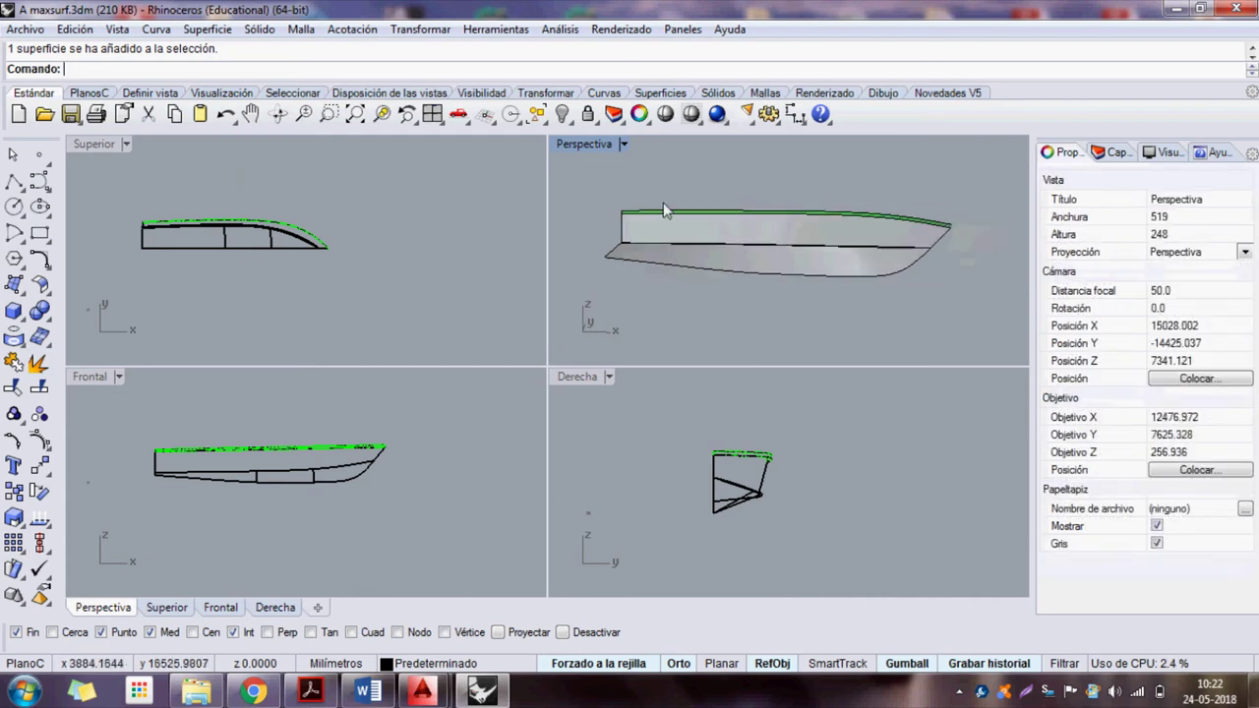
drag(593, 173, 978, 281)
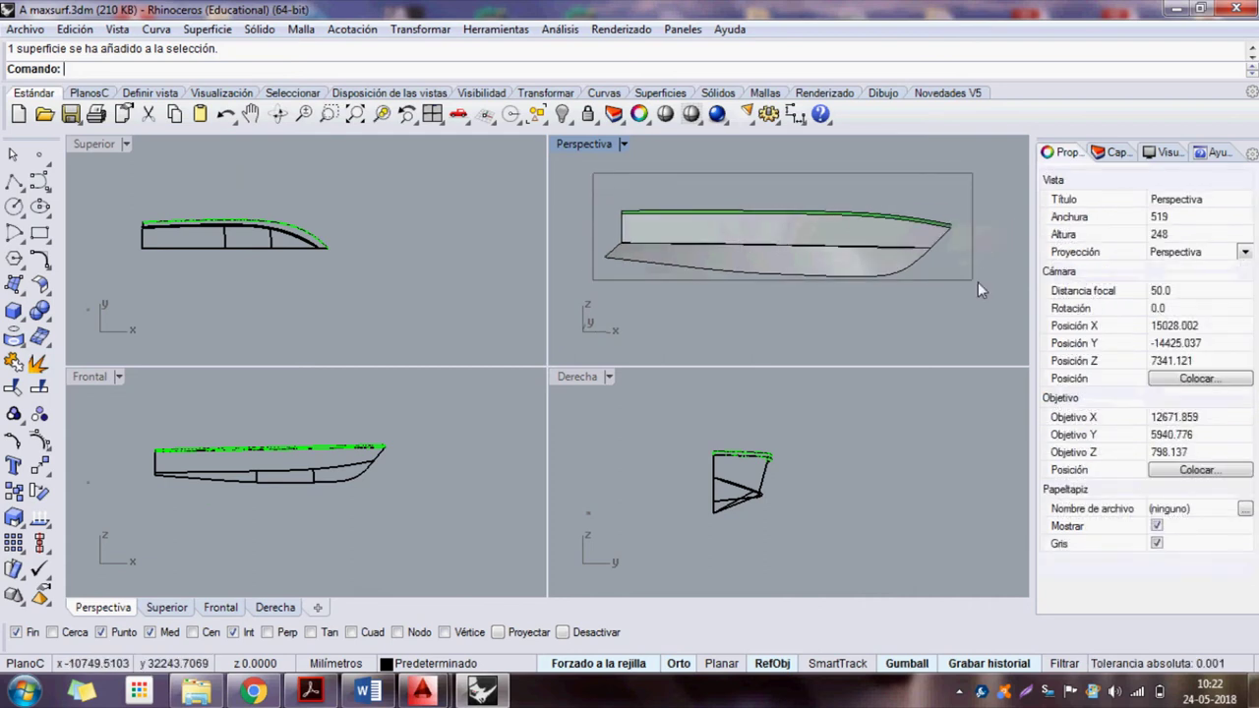
- Window-select all hull geometry and Move it from the stern corner to 0,0,0
click(812, 234)
right_drag(812, 234, 649, 206)
click(639, 204)
drag(639, 203, 944, 295)
text(Mo)
key(Return)
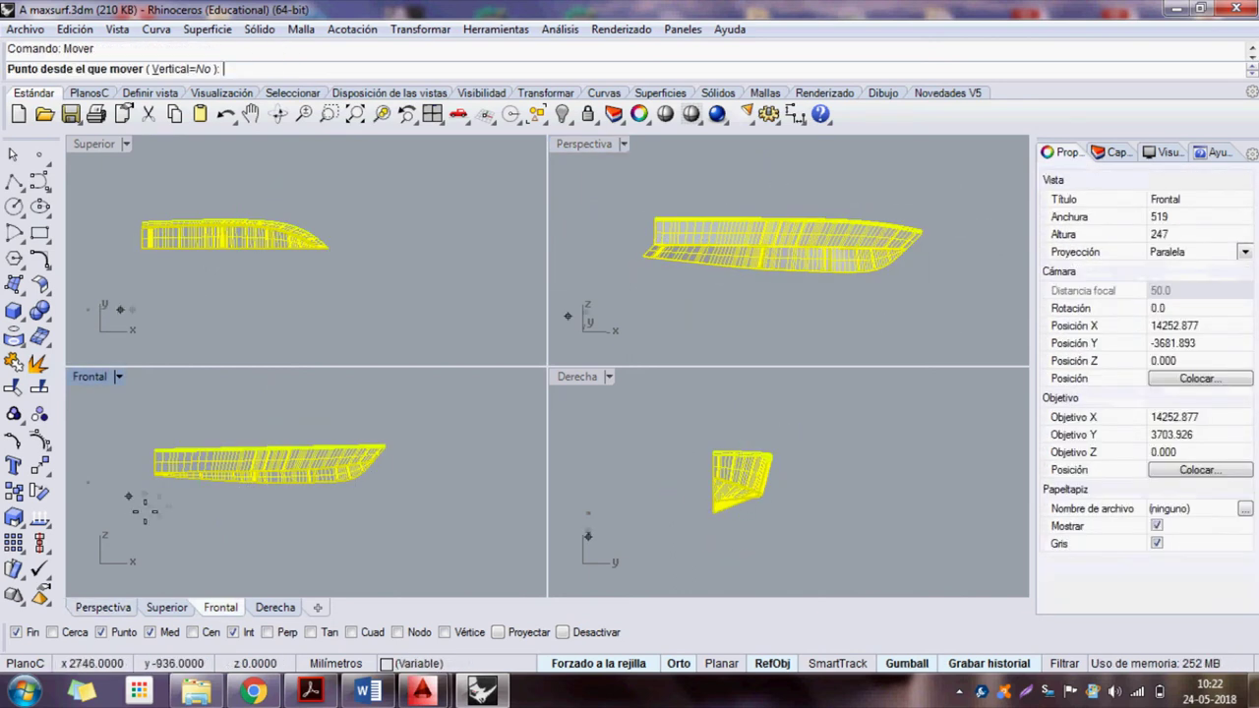
click(154, 475)
text(0,0,0)
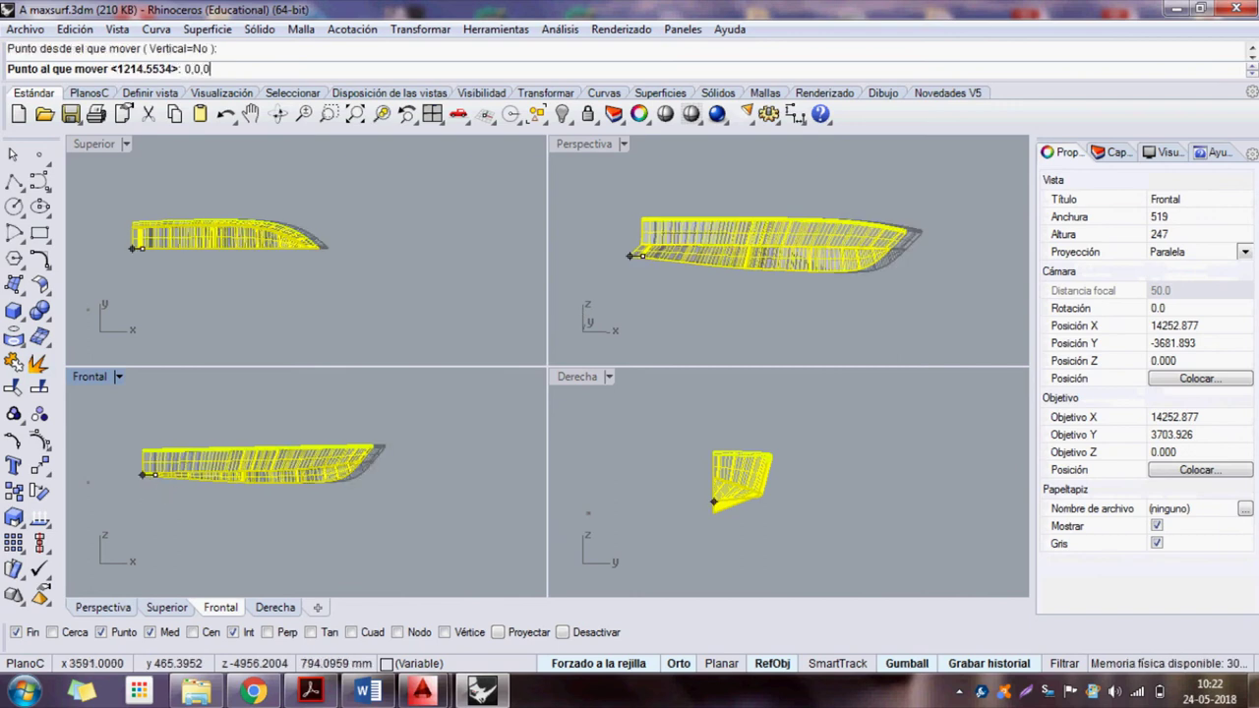
key(Return)
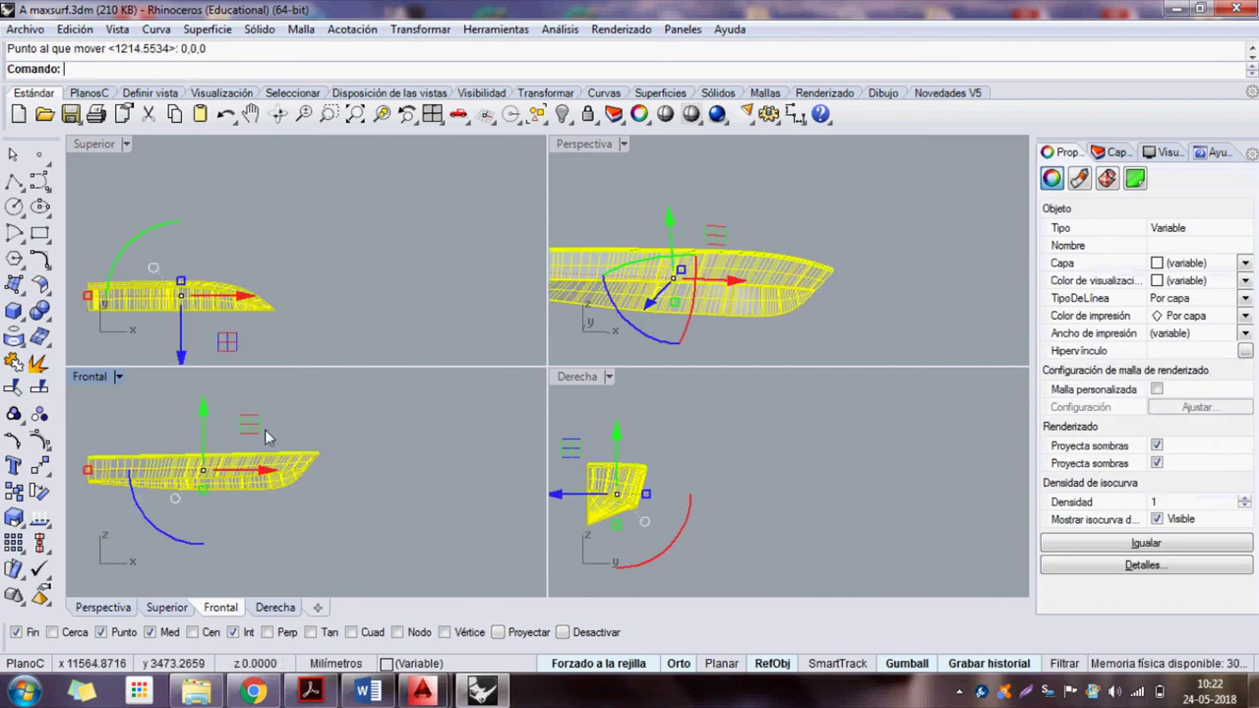
- Zoom in, clear the selection and bring up the Rhino Options dialog
scroll(284, 479, up, 1)
scroll(174, 490, up, 2)
scroll(193, 478, up, 2)
click(193, 482)
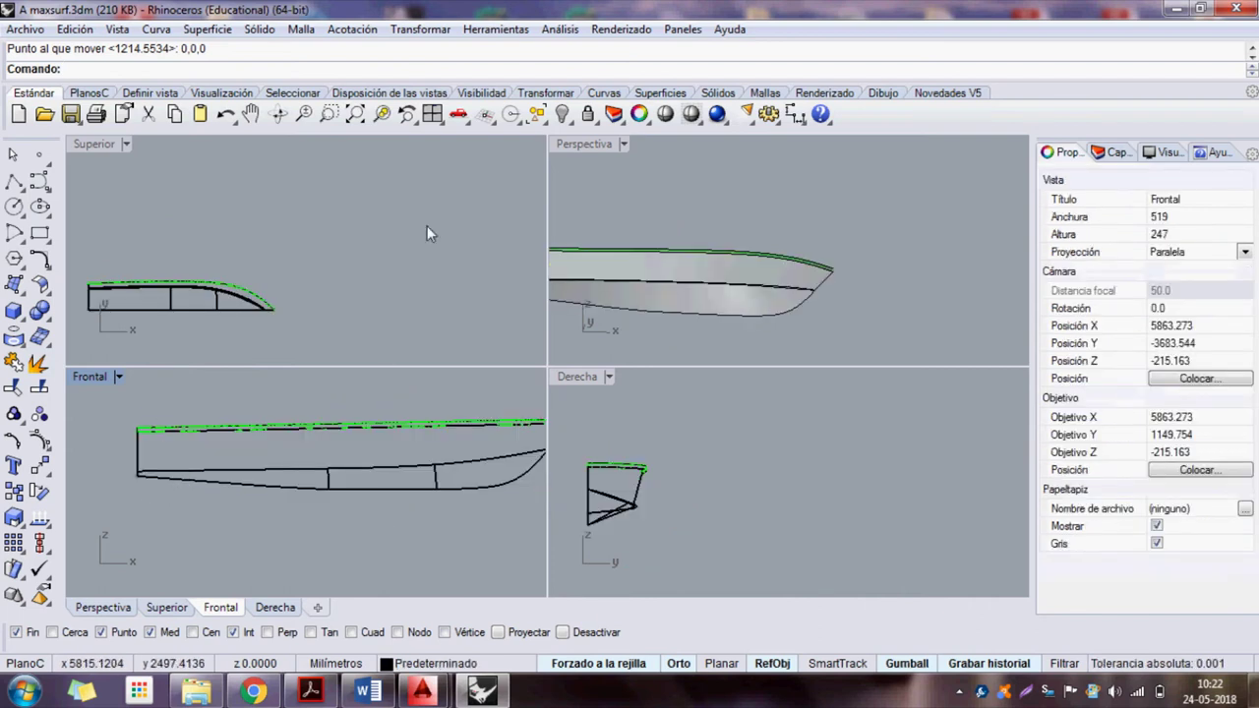
click(768, 114)
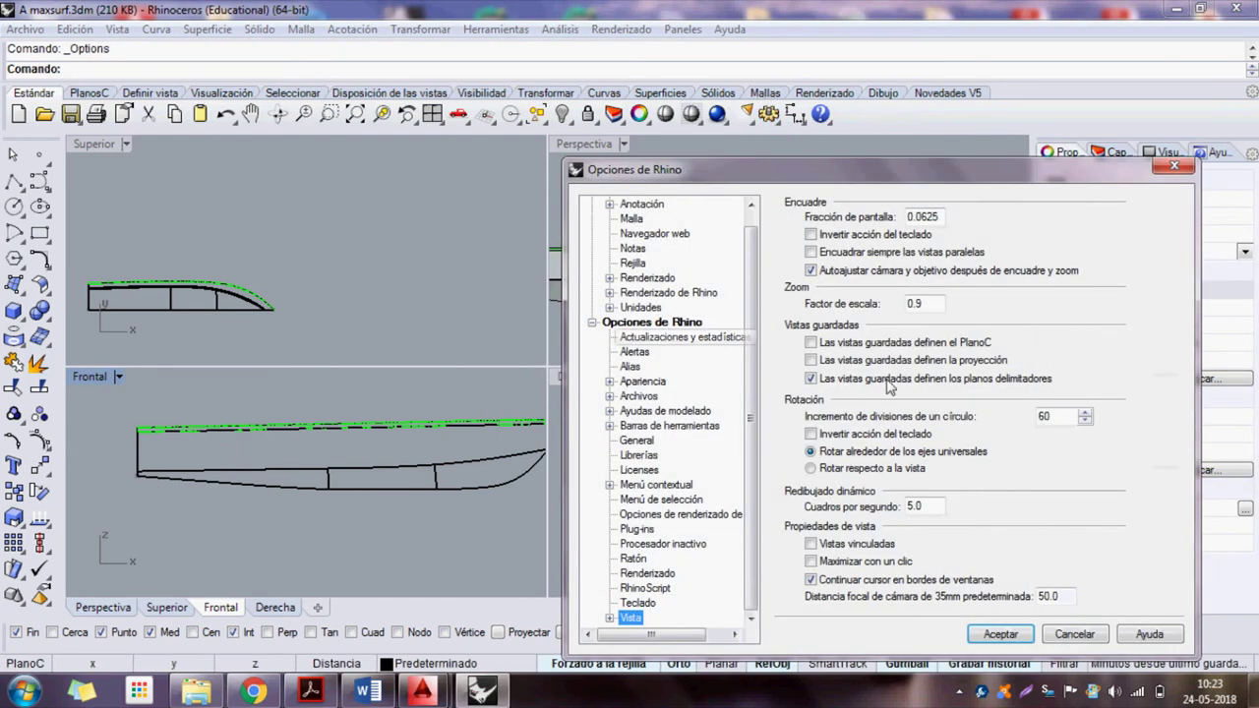
- Set the grid to minor lines every 1000.0 and major lines every 5, then accept the Options dialog
scroll(740, 281, up, 1)
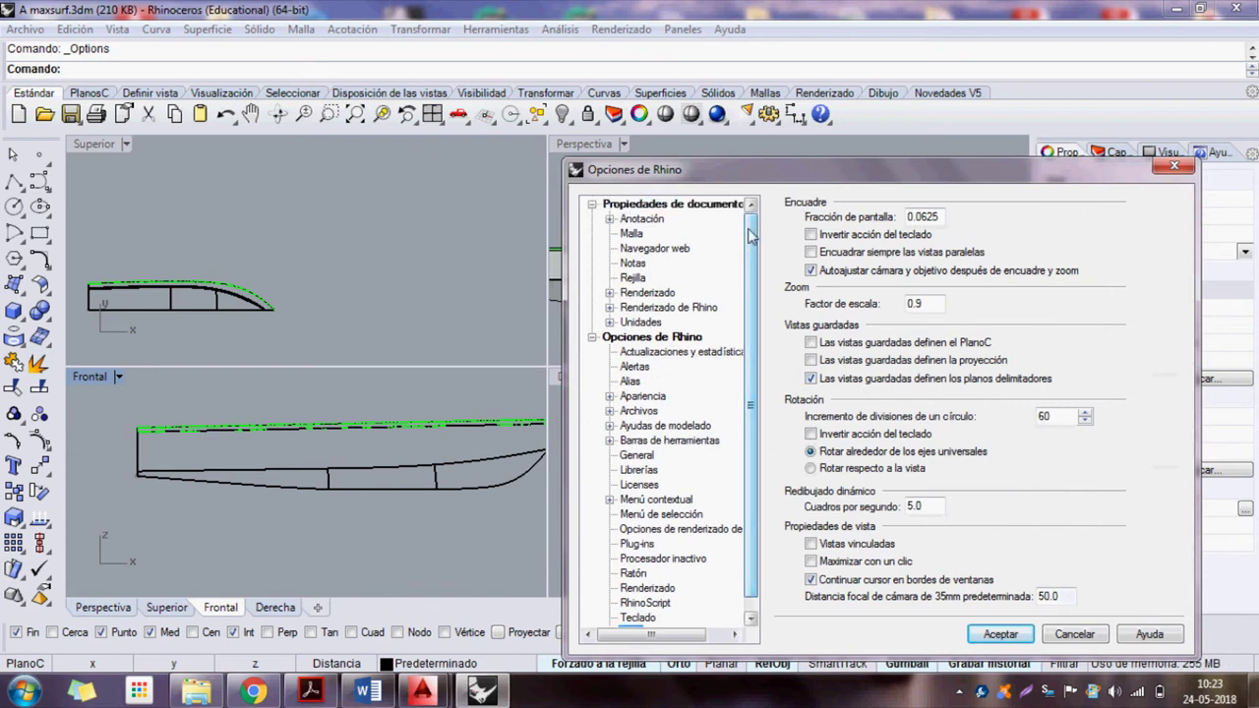
click(632, 278)
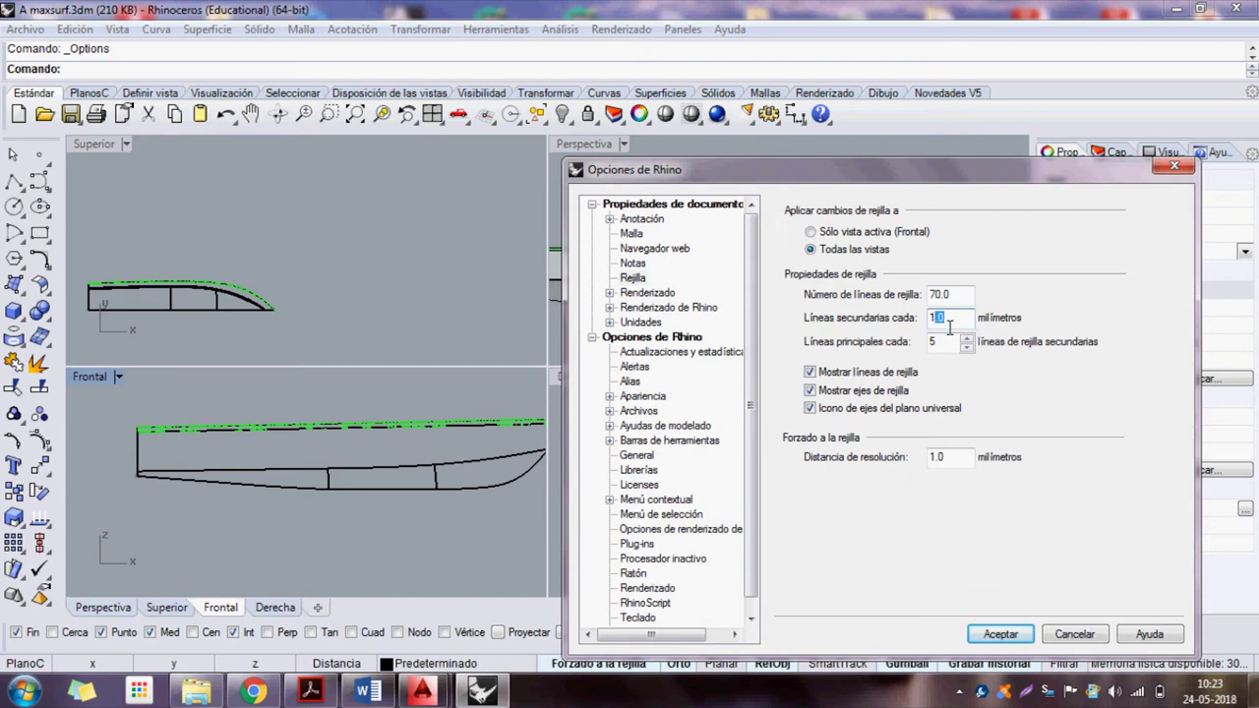
text(100)
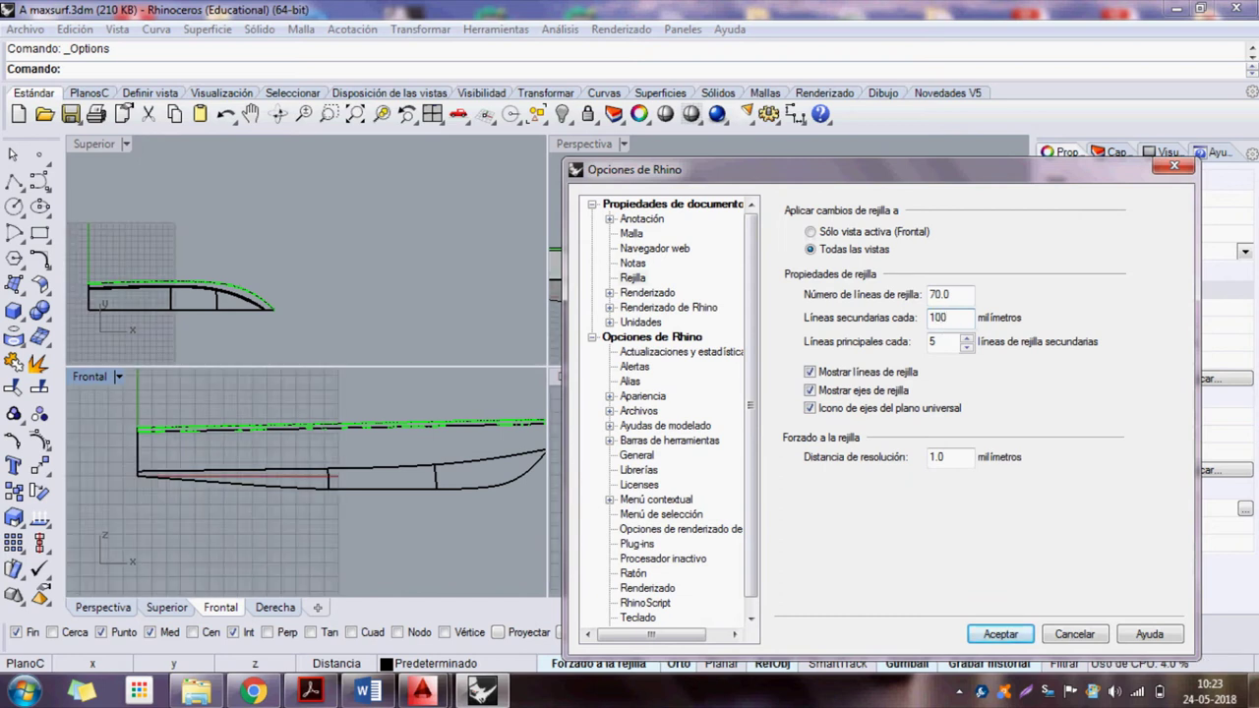
key(Tab)
text(50)
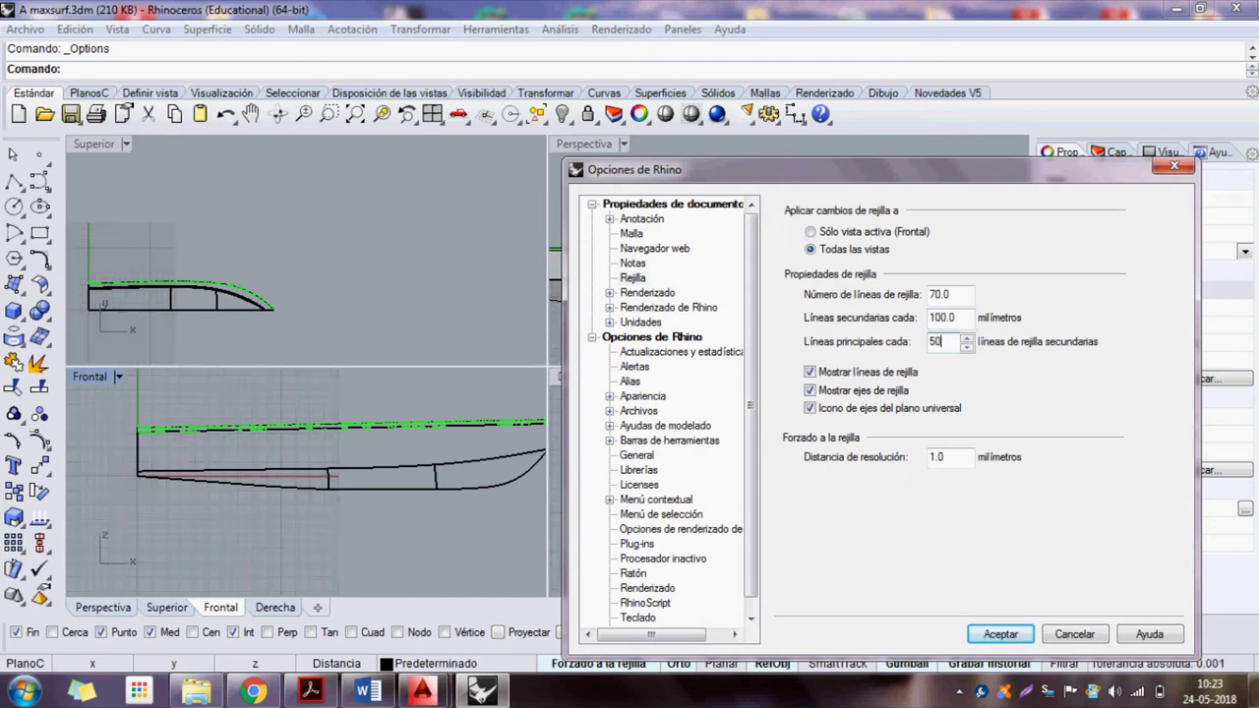
key(BackSpace)
click(942, 318)
text(0)
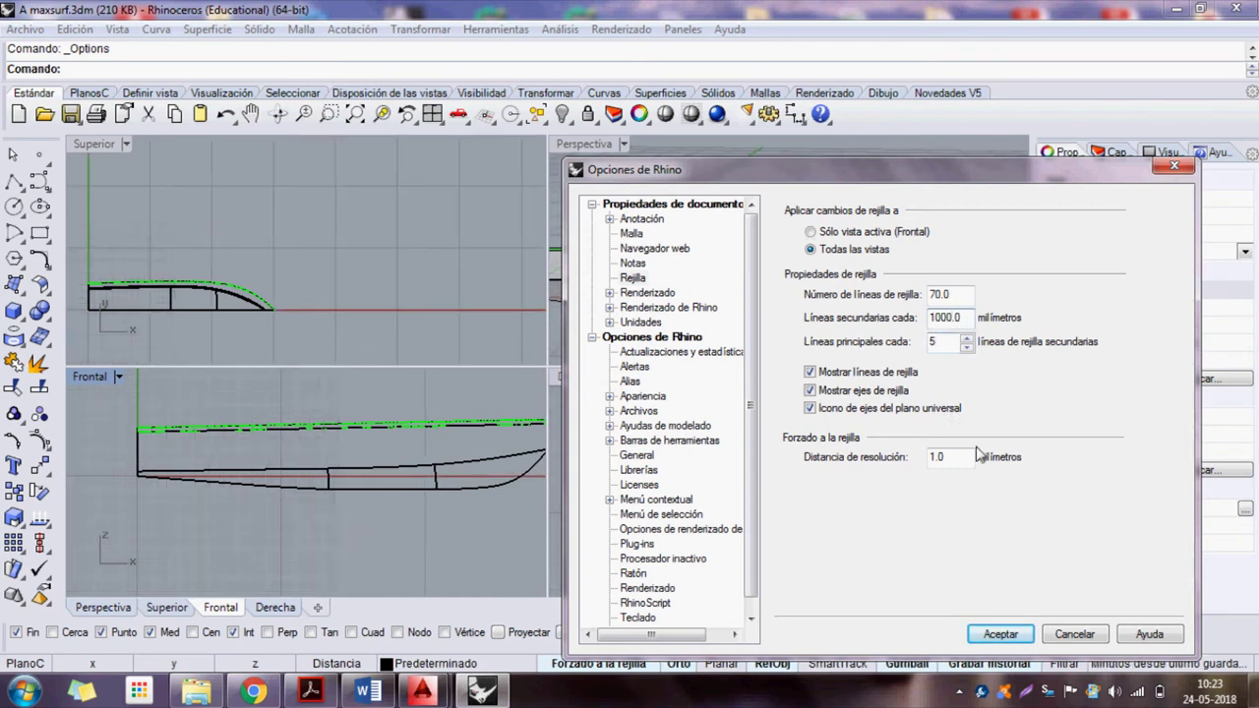
click(1000, 634)
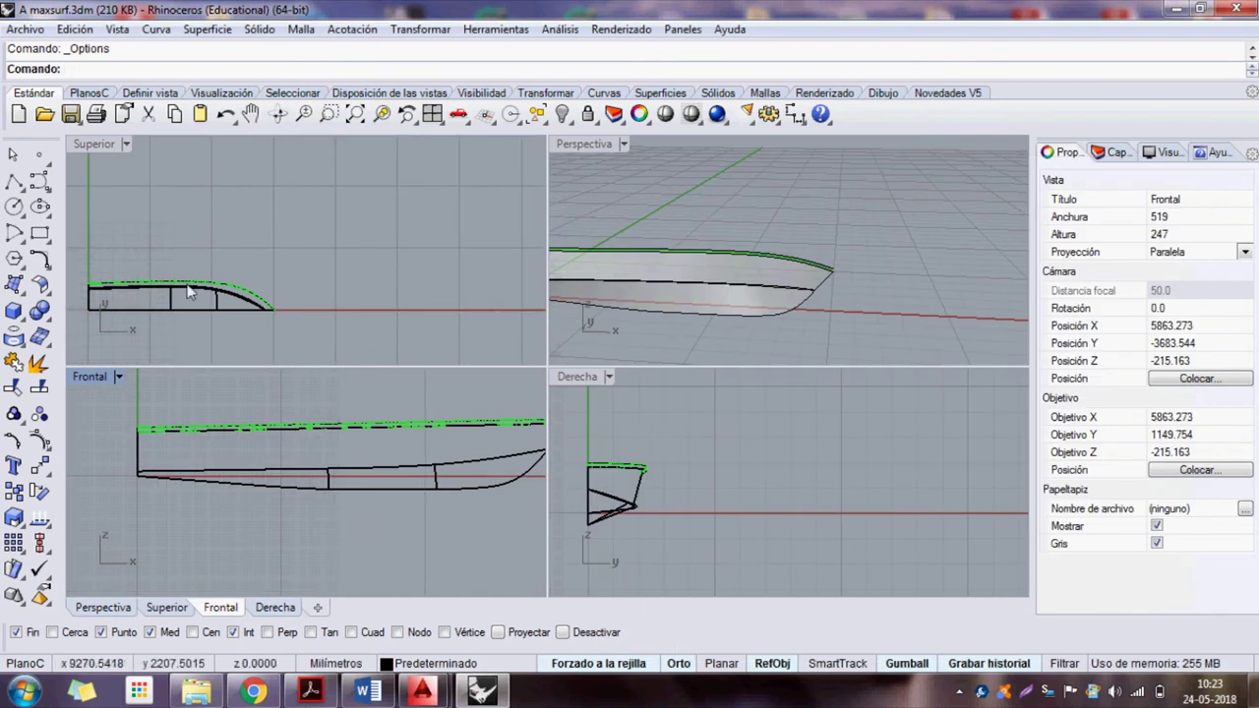
- Window-select the boat, maximize the front view and start moving it from the keel with osnaps off and grid snap on
drag(327, 342, 106, 247)
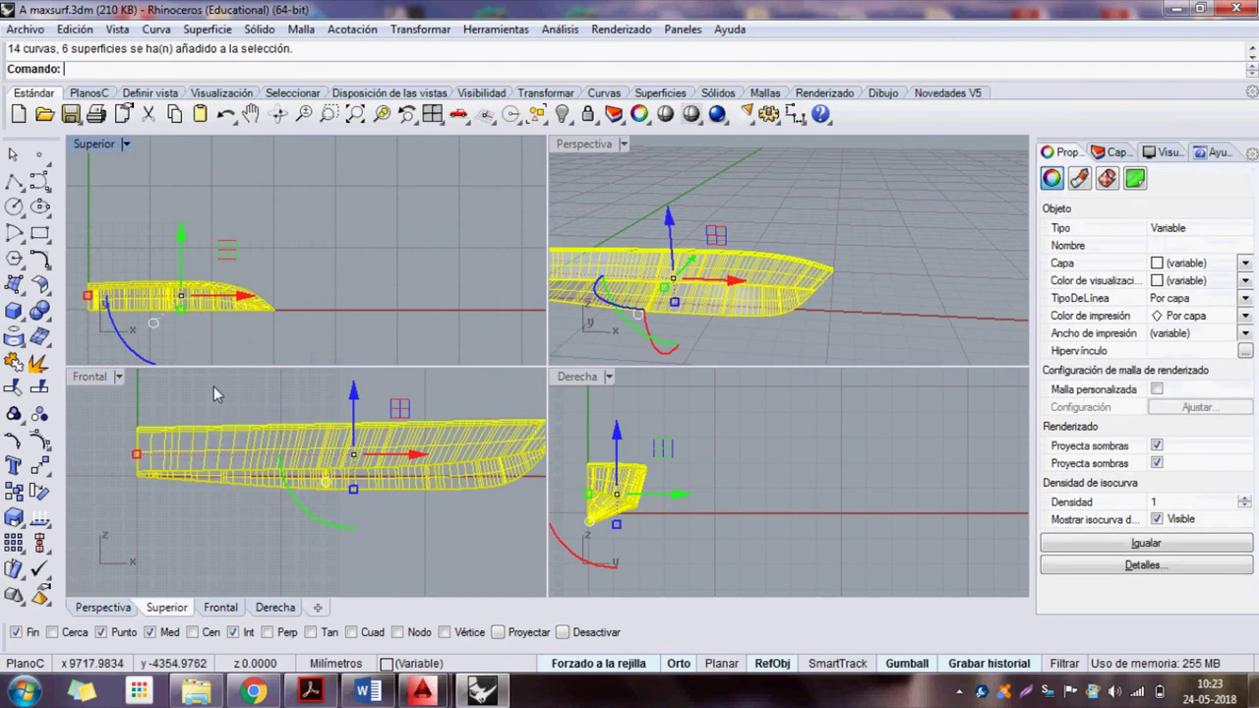
double_click(98, 380)
scroll(374, 345, down, 2)
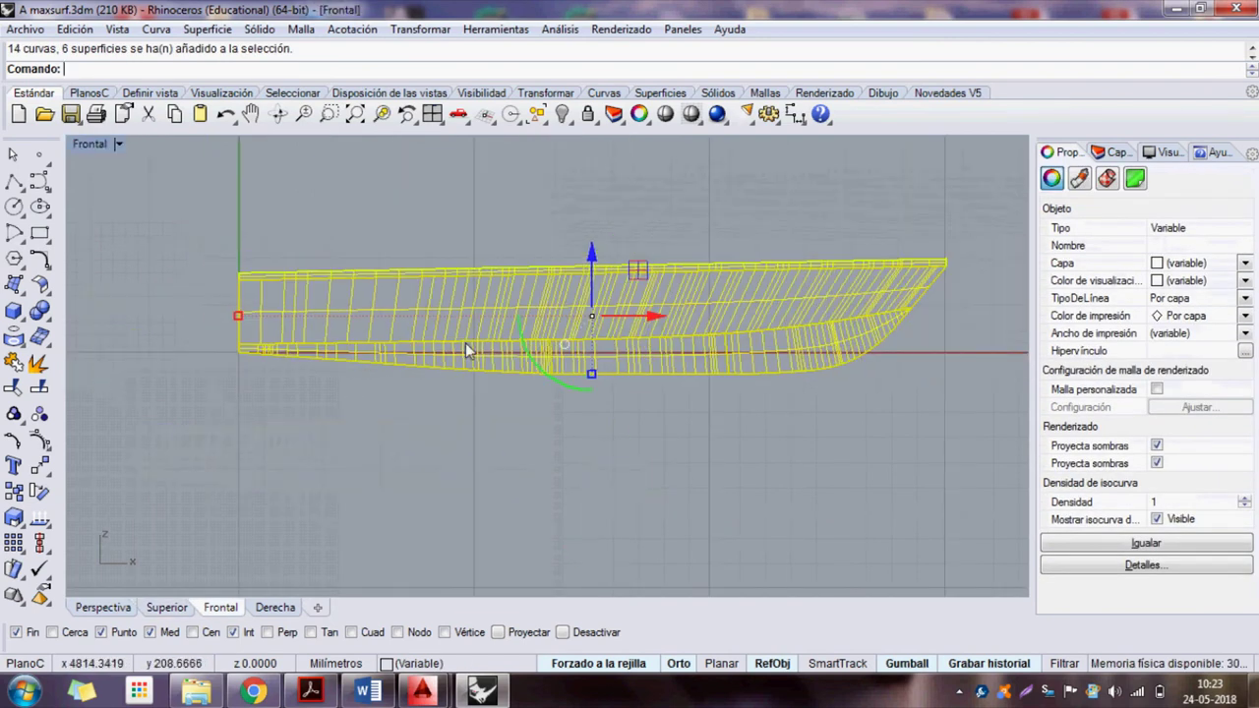
text(Mo)
key(Return)
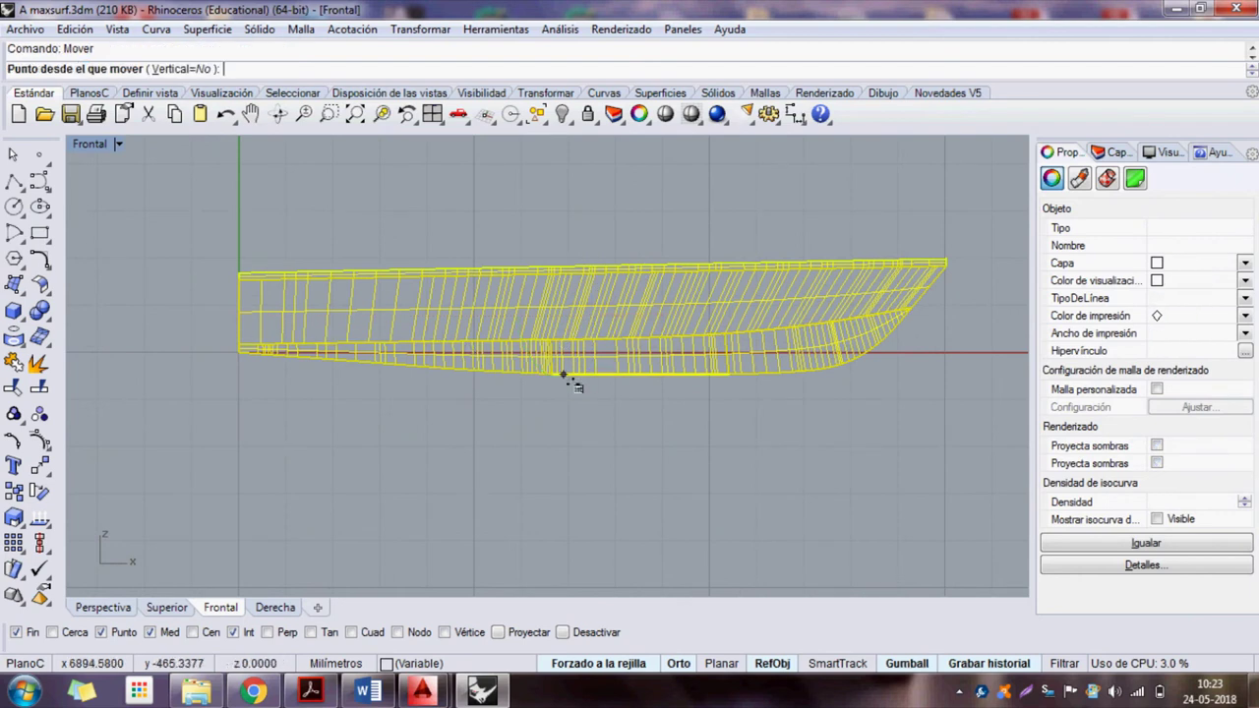
click(595, 375)
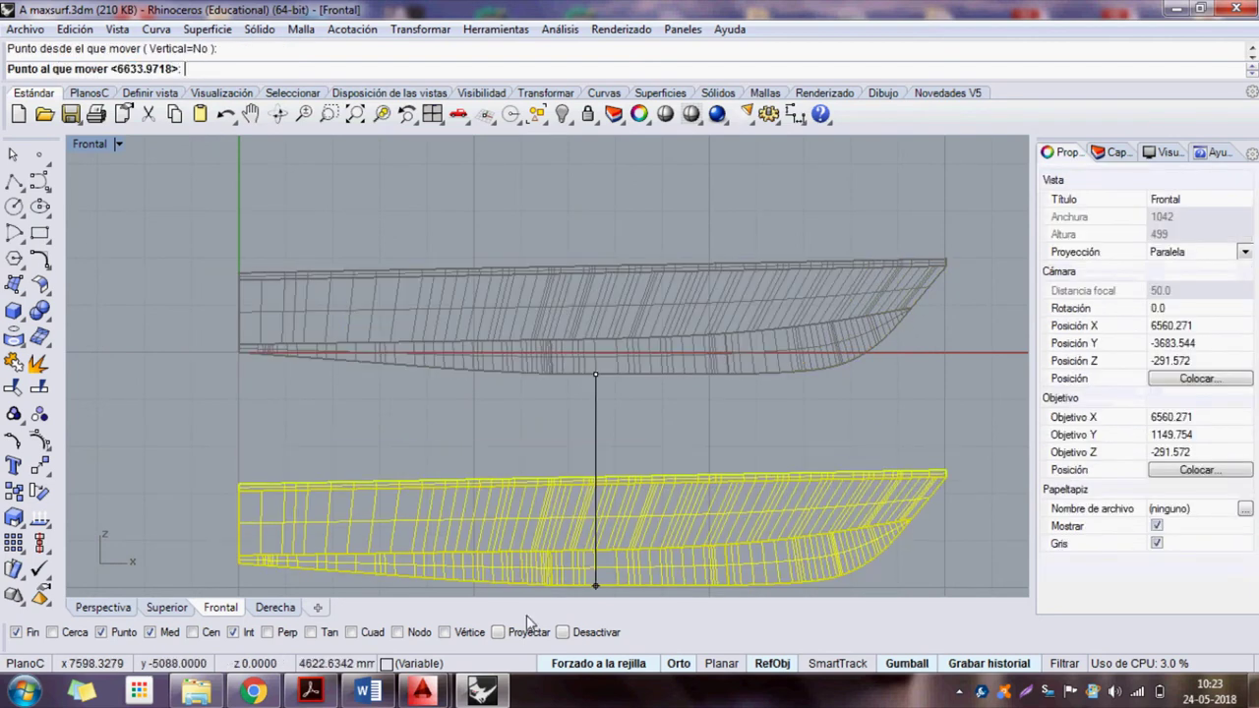
click(592, 634)
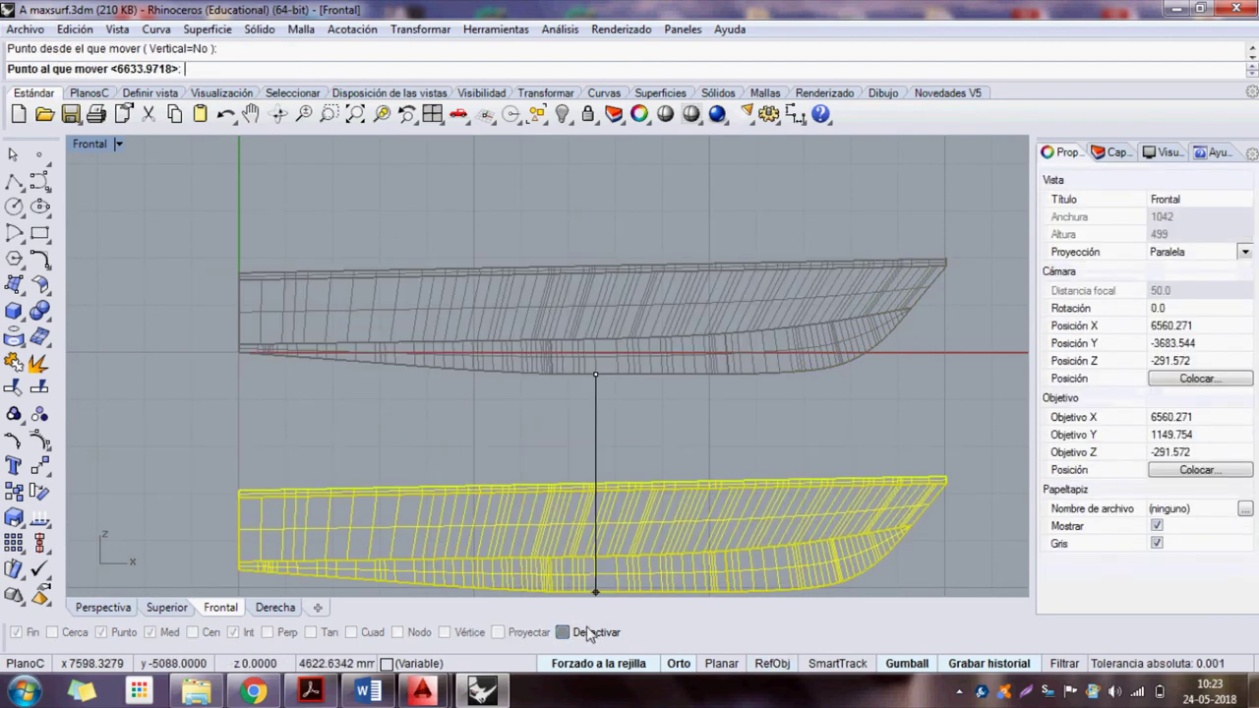
click(578, 663)
- Drop the hull at its new grid-snapped position and clear the selection
scroll(641, 360, up, 2)
scroll(629, 374, up, 3)
scroll(567, 360, up, 3)
scroll(532, 305, up, 2)
scroll(522, 304, up, 2)
scroll(527, 334, up, 2)
scroll(550, 364, down, 2)
scroll(576, 393, down, 3)
click(568, 383)
scroll(573, 393, down, 5)
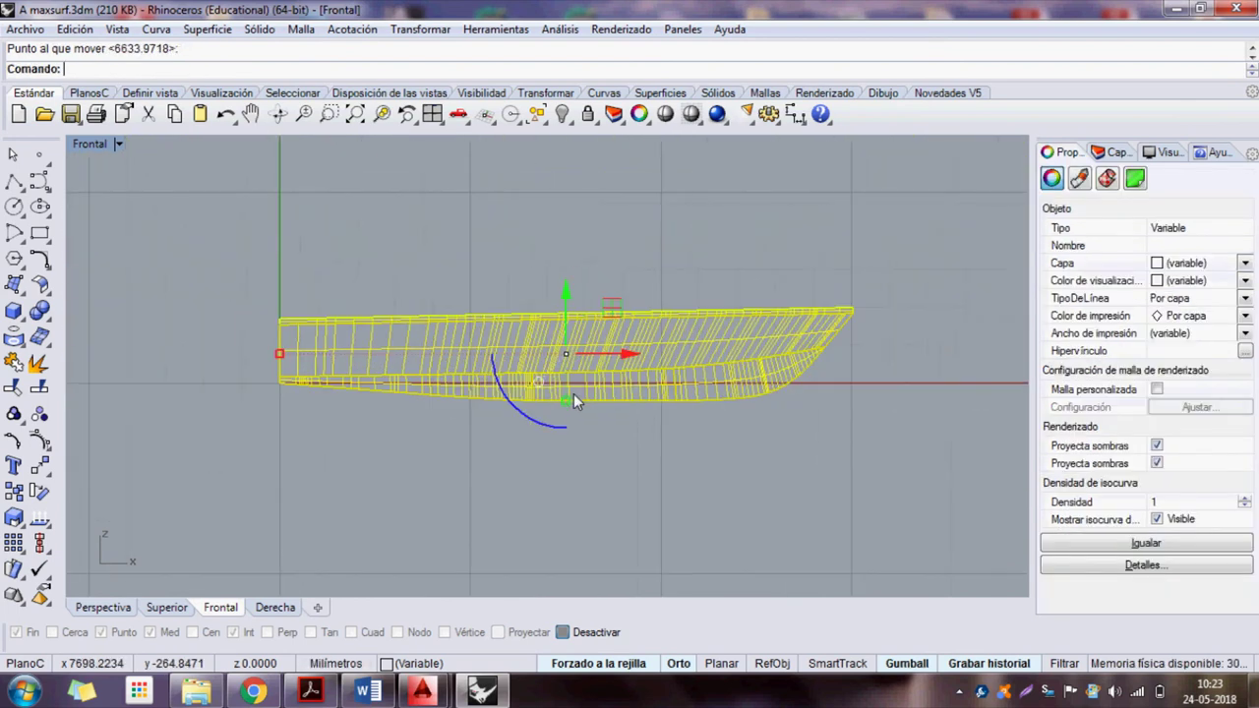
key(Escape)
- Run TamañoDeForzado (Ta) and apply the snap size to all views
text(Tam)
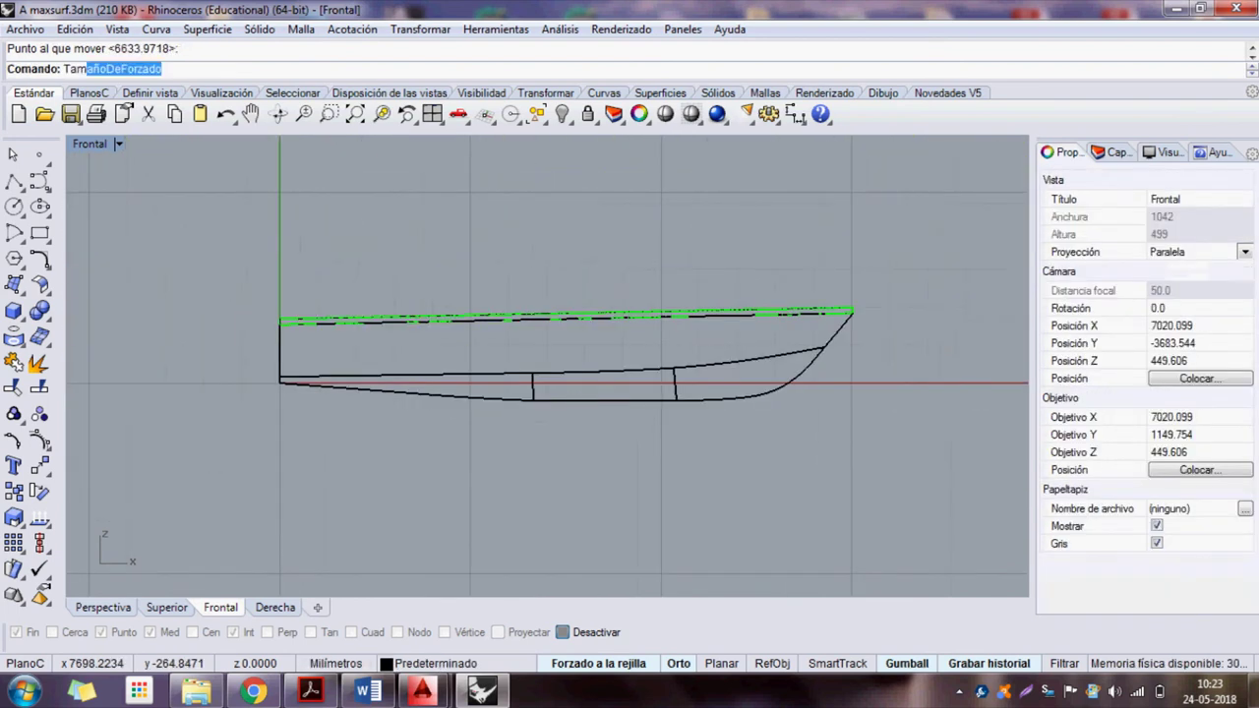
key(Return)
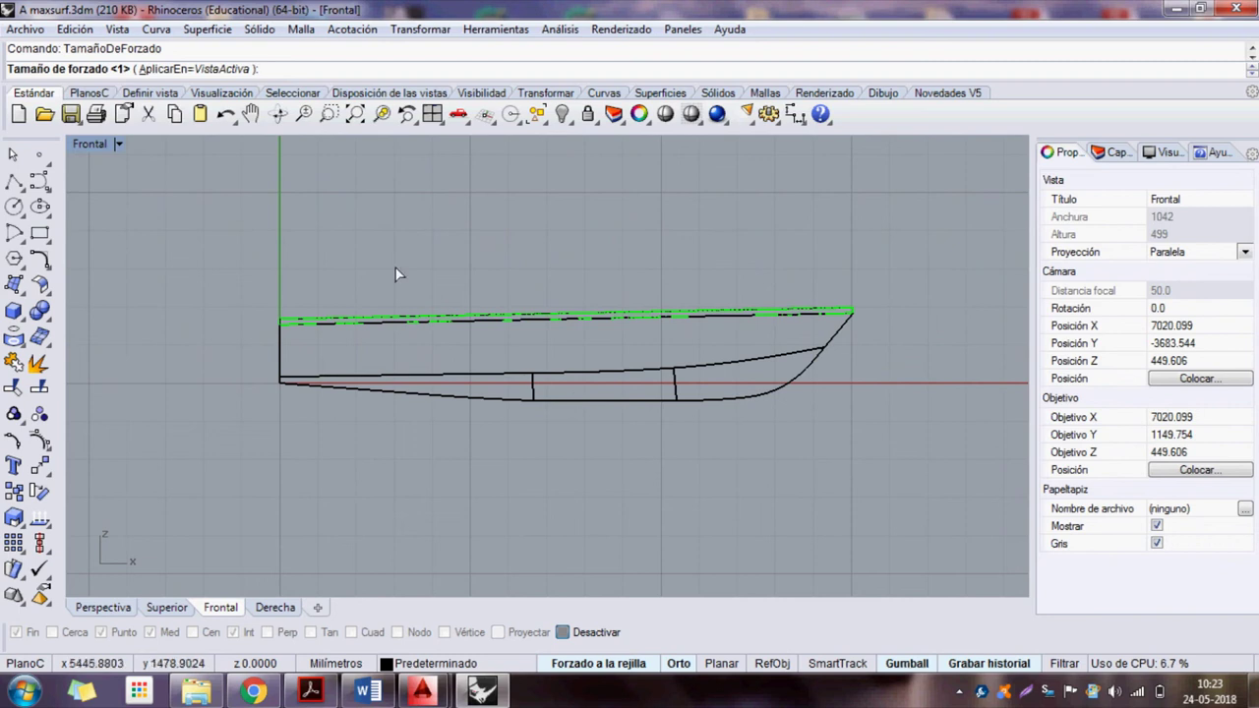
click(226, 71)
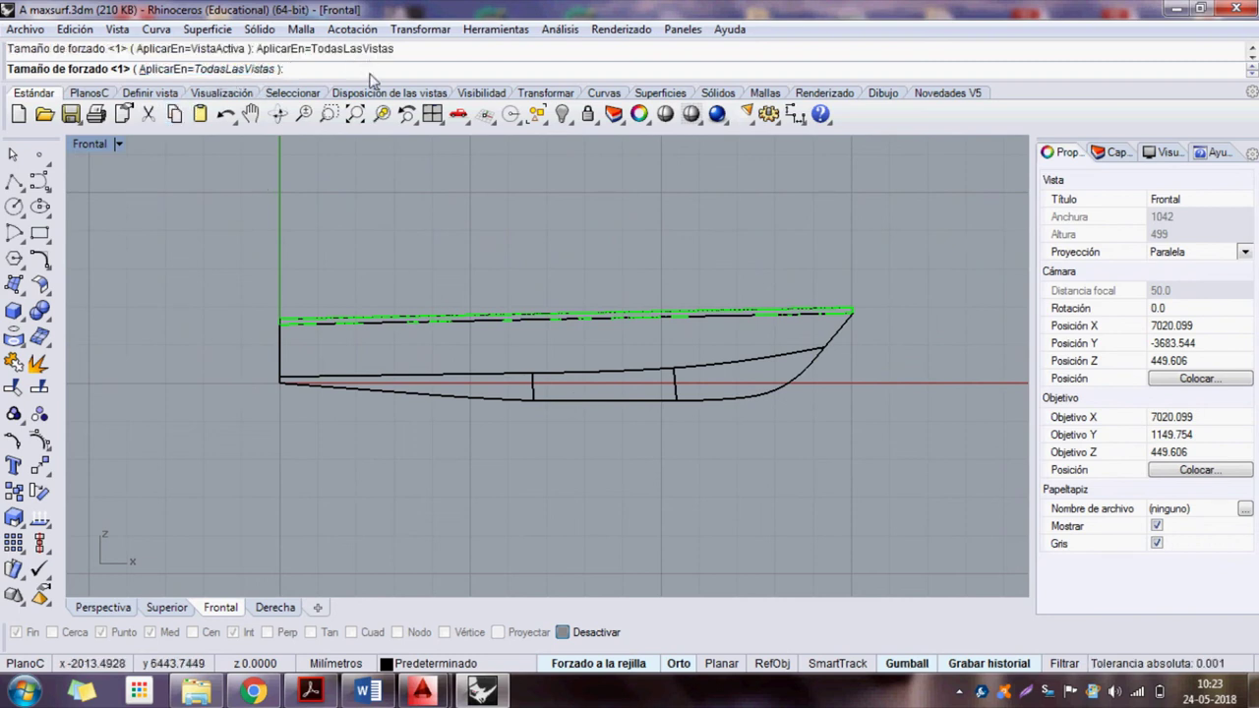
text(100)
key(Return)
- Window-select all hull geometry and move it from its lower edge onto the baseline at the origin
drag(281, 262, 879, 435)
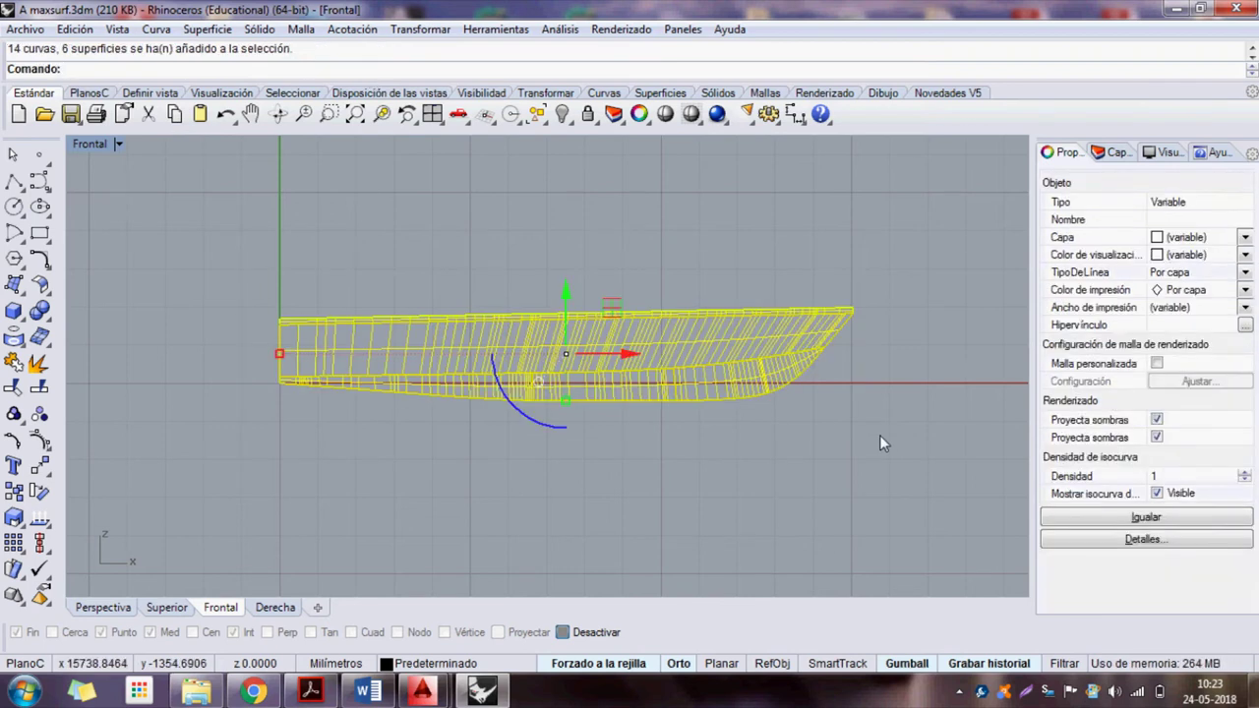
text(Mo)
key(Return)
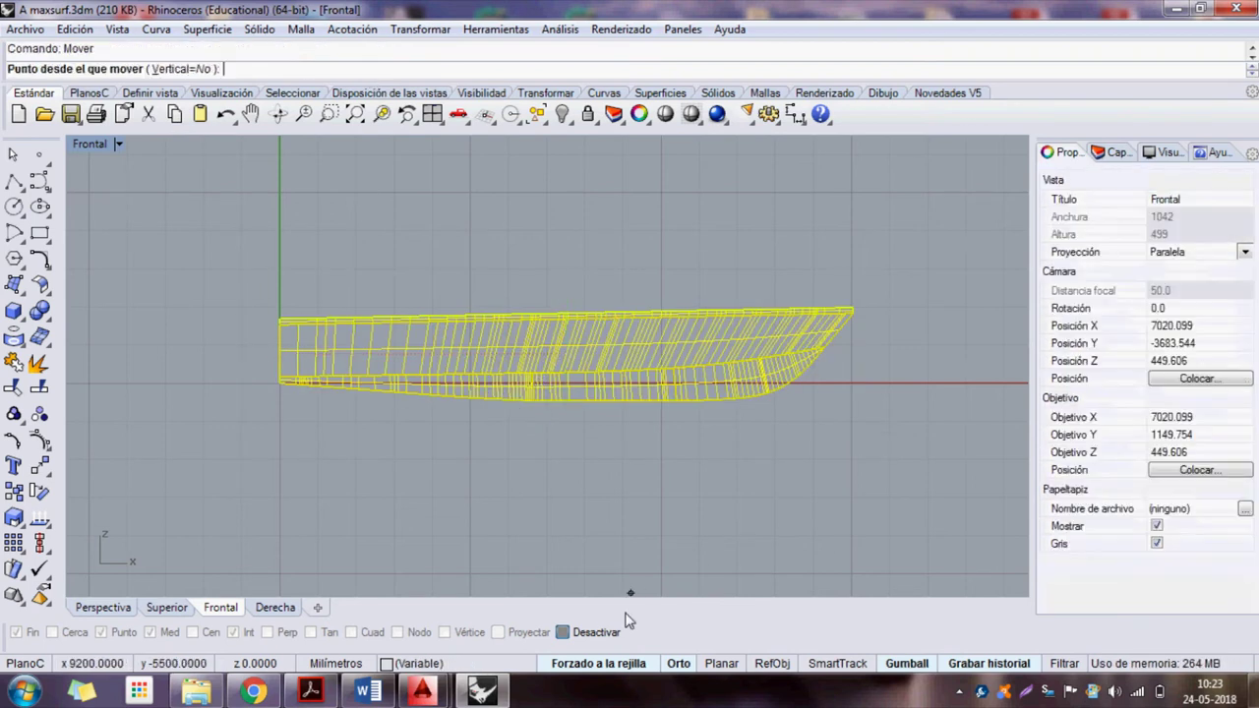
click(601, 634)
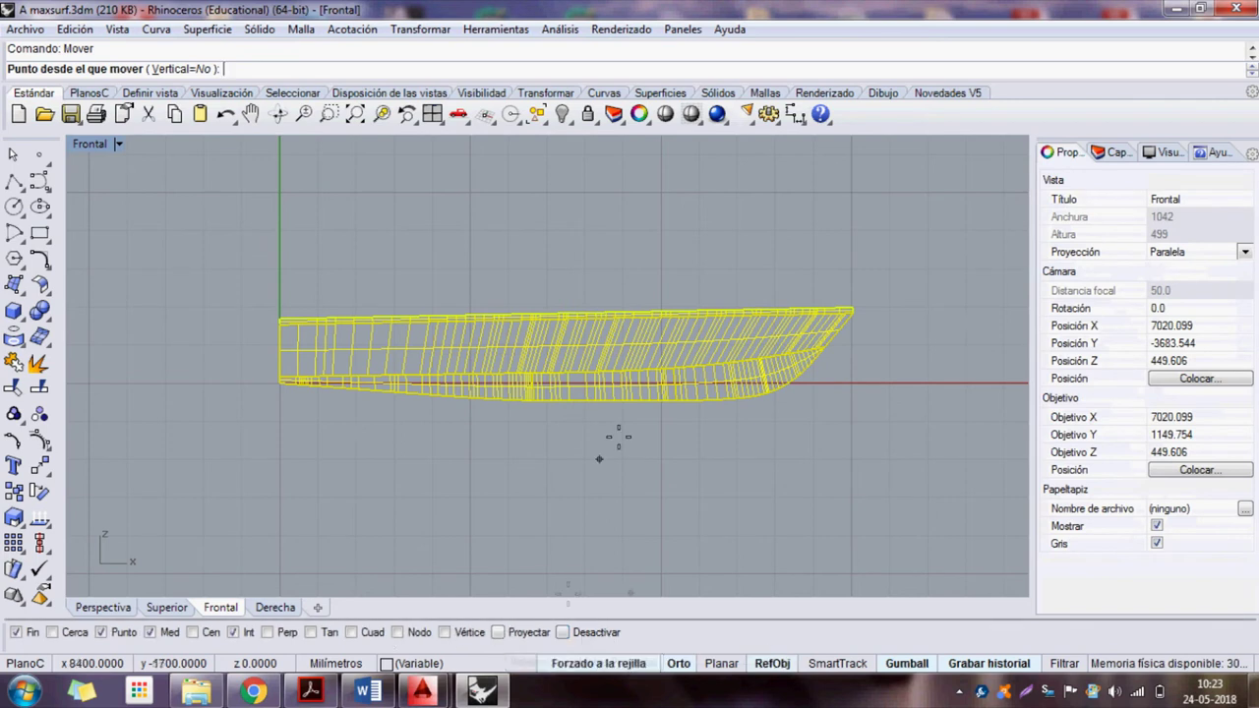
click(584, 413)
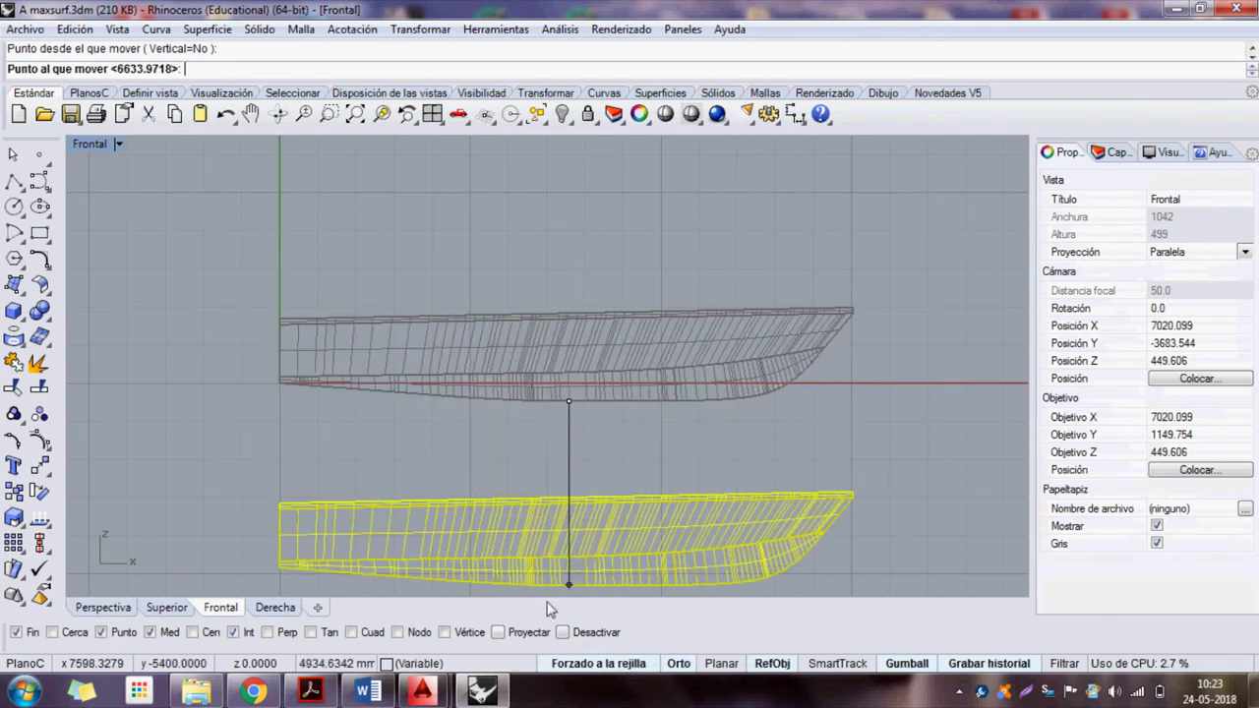
click(567, 632)
scroll(551, 403, up, 3)
scroll(590, 418, up, 3)
scroll(639, 393, up, 2)
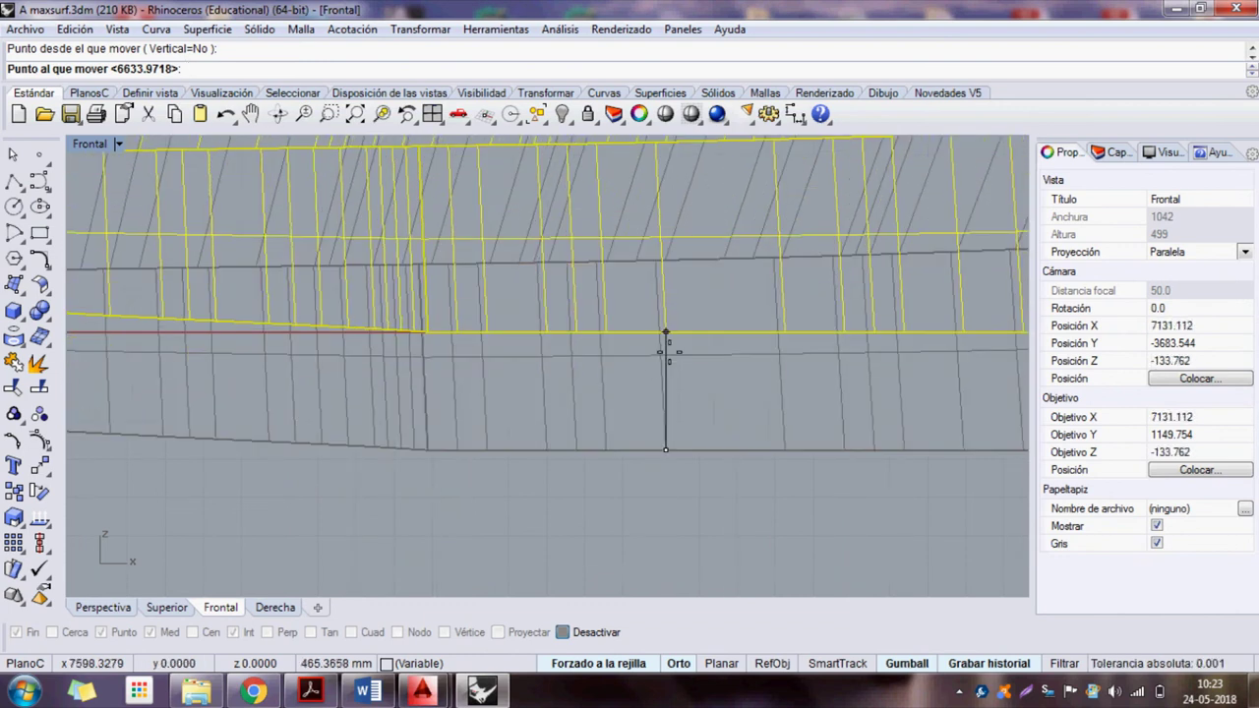
click(666, 334)
scroll(654, 383, down, 5)
scroll(661, 384, down, 3)
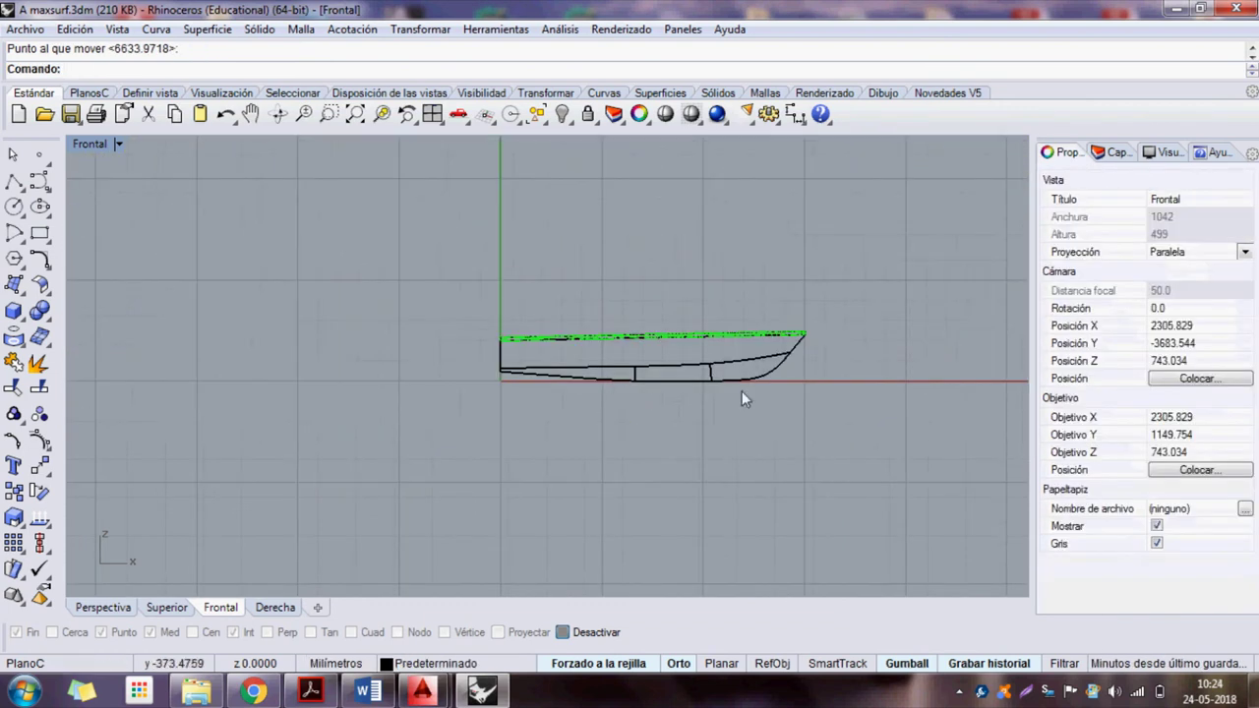
scroll(499, 344, up, 3)
scroll(427, 337, up, 2)
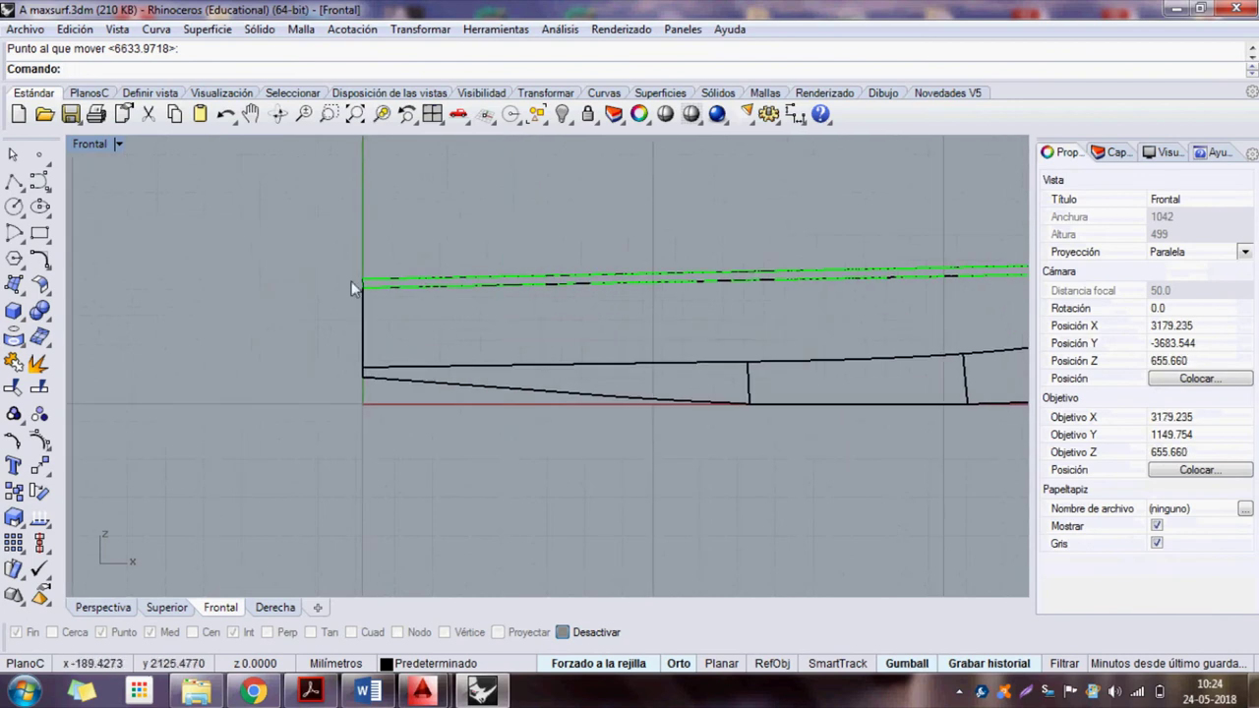
scroll(352, 287, down, 3)
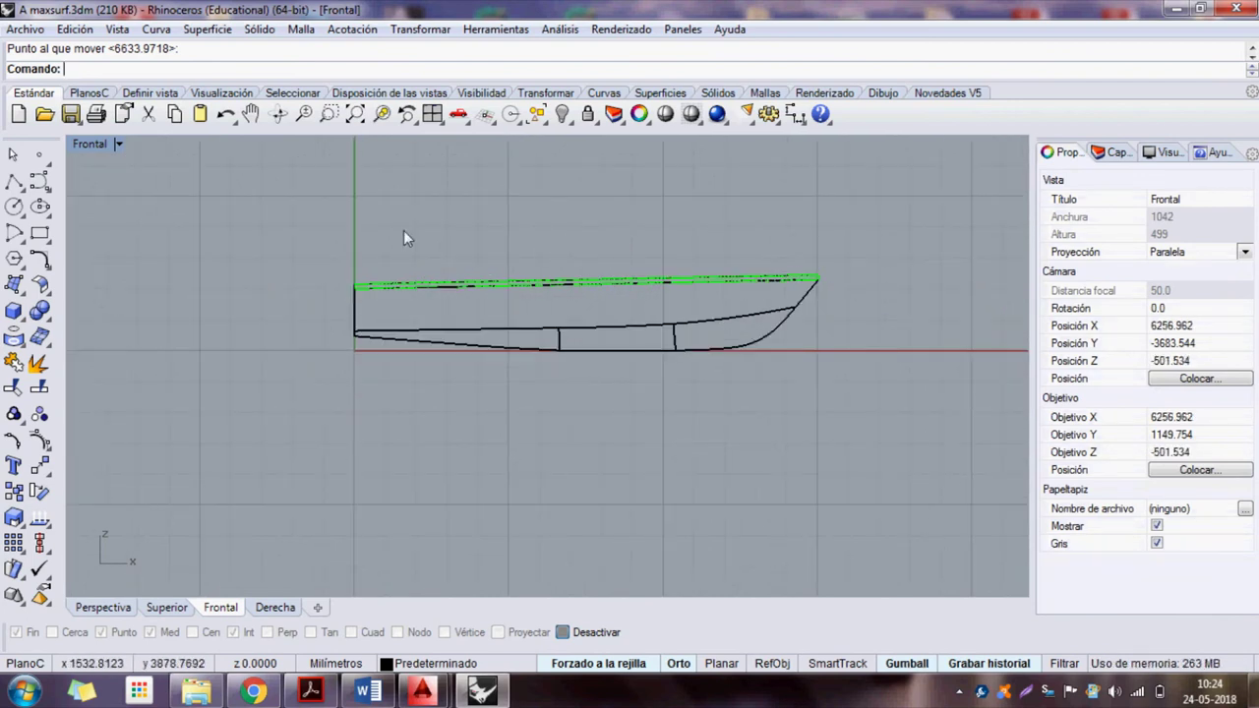
- Recentre the front view, restore four viewports and zoom every view to fit the boat
right_drag(403, 237, 259, 272)
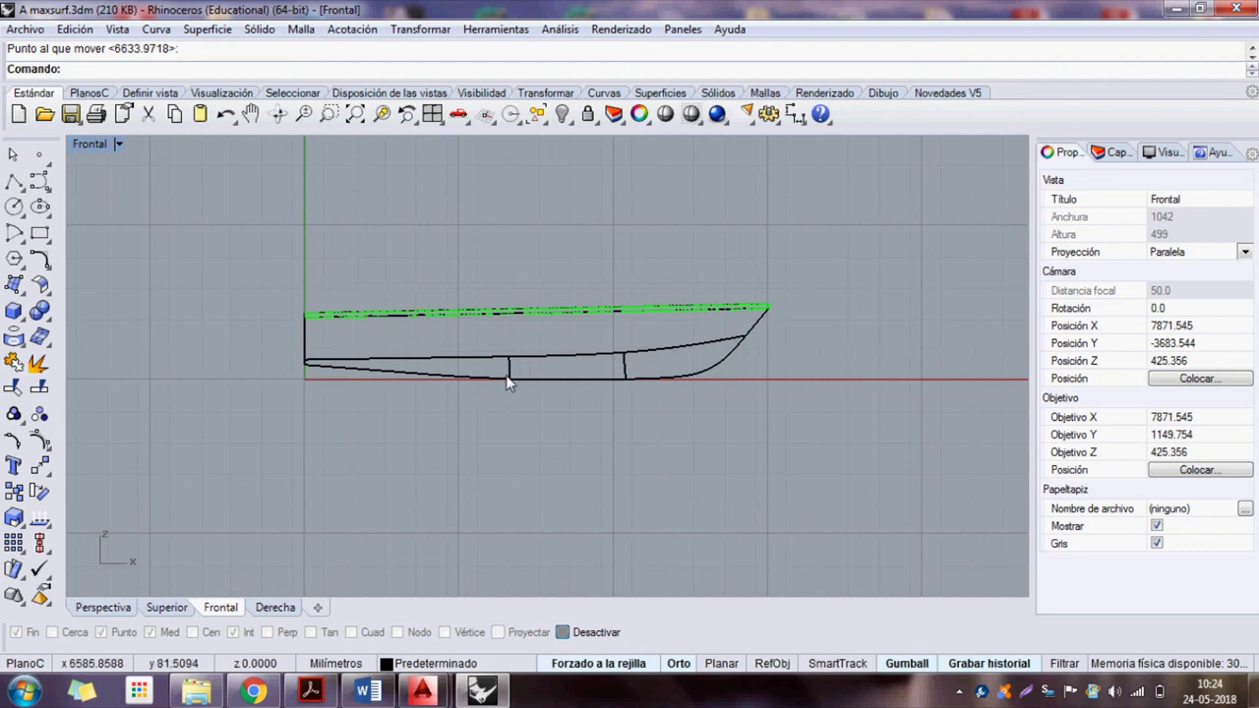
scroll(490, 379, down, 1)
scroll(439, 364, up, 2)
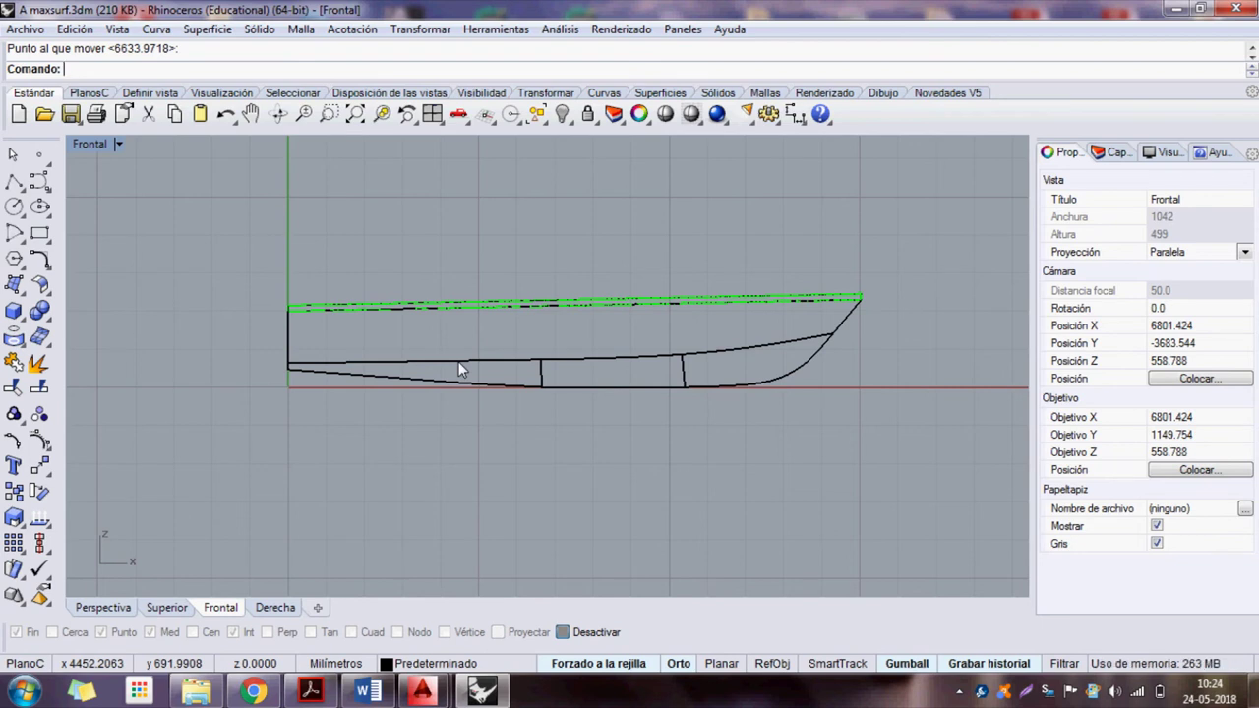
scroll(433, 360, down, 3)
scroll(357, 308, up, 2)
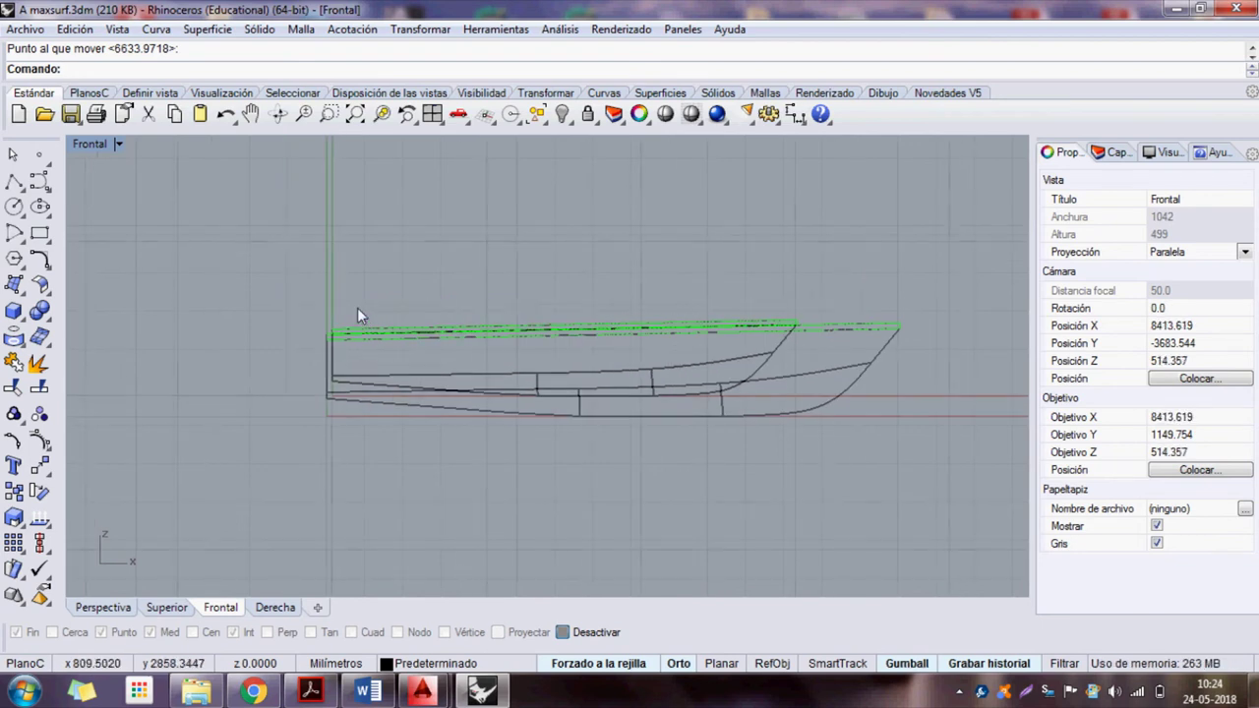
scroll(357, 307, up, 1)
right_drag(592, 332, 581, 331)
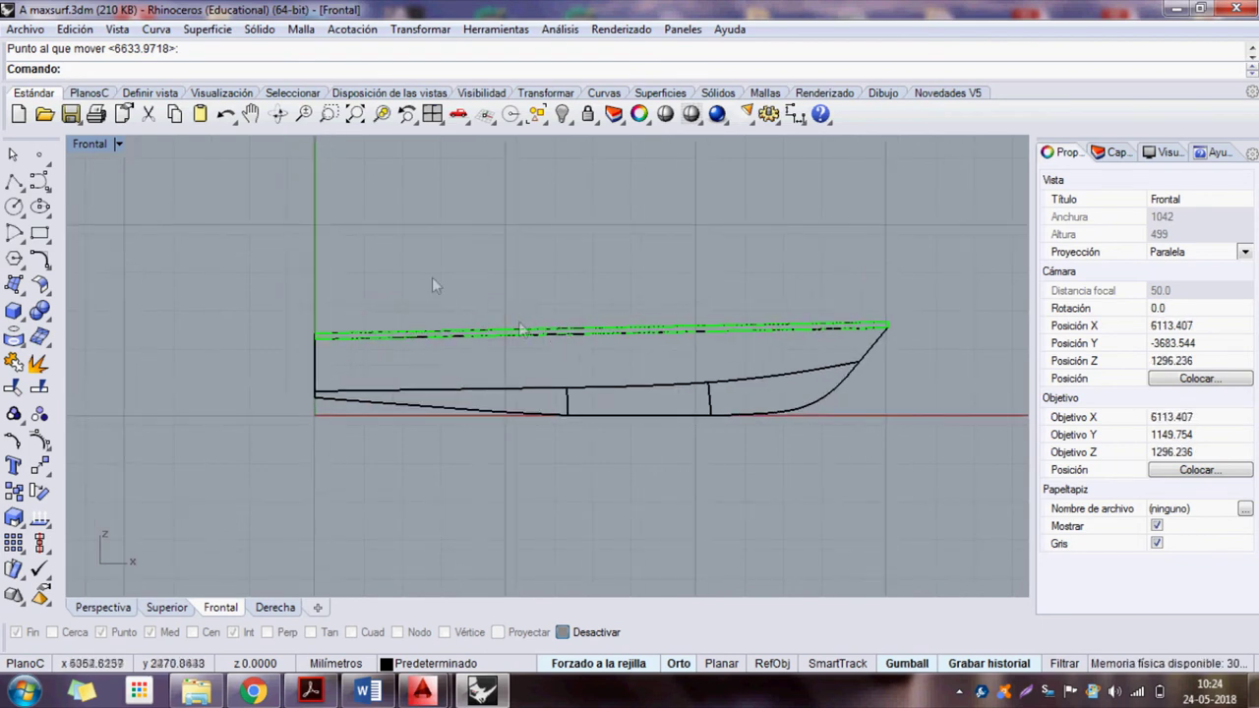
double_click(95, 145)
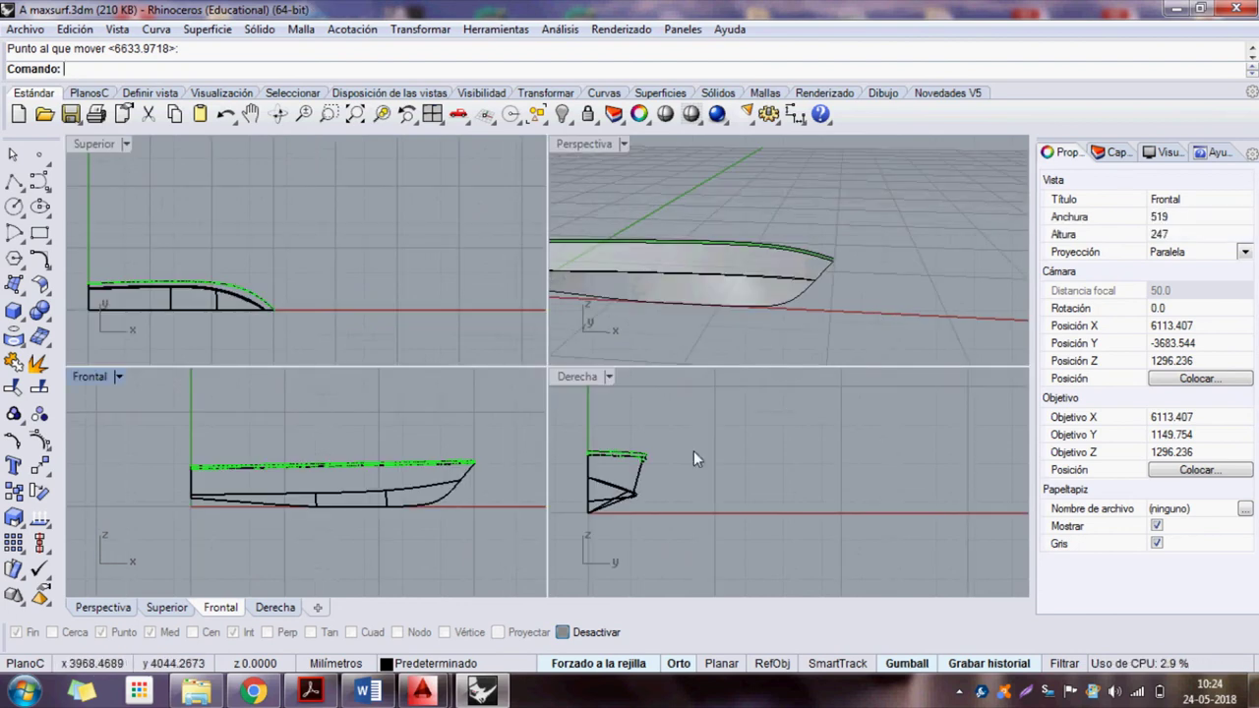
key(ctrl+a)
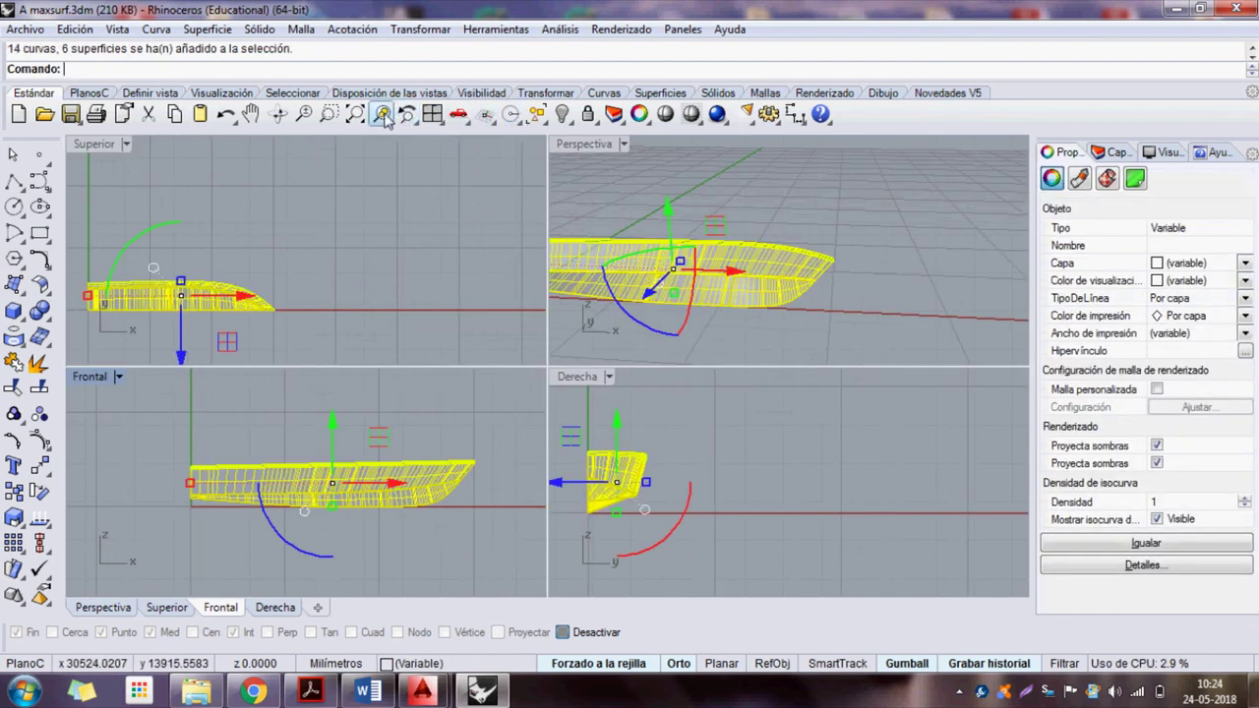
right_click(381, 114)
click(243, 187)
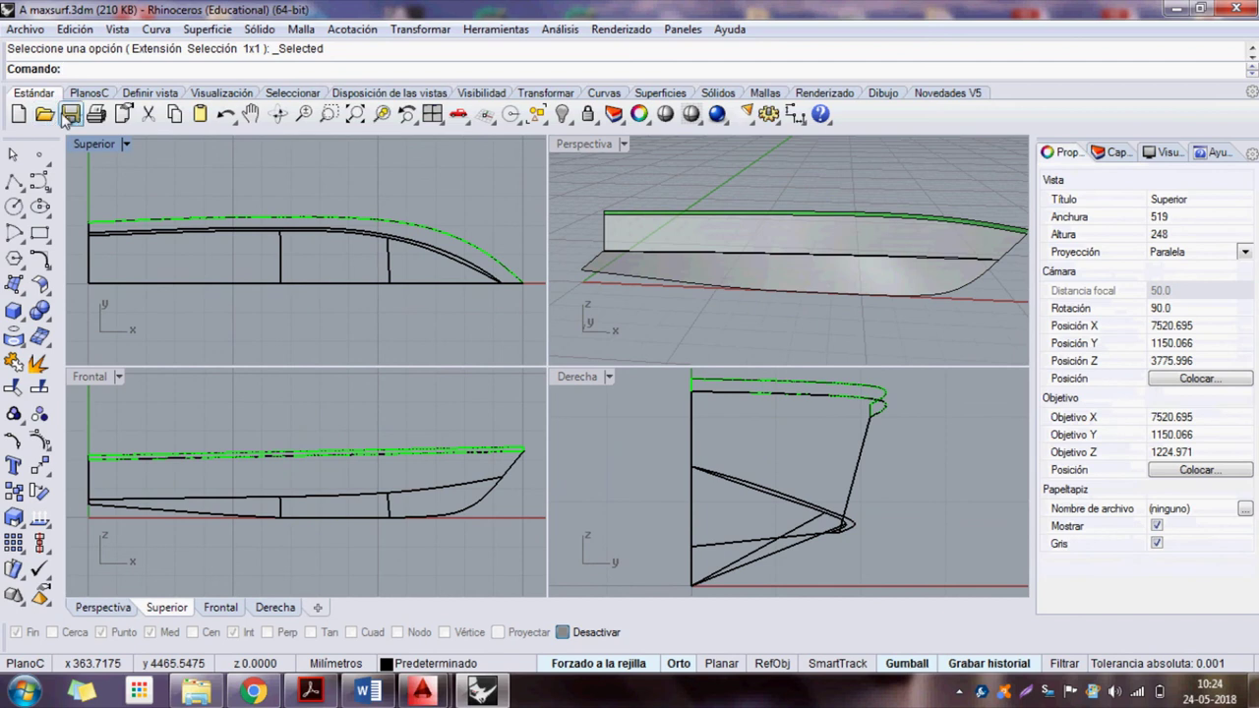
- Save the repositioned hull to A maxsurf.3dm, minimize Rhino and launch Maxsurf Modeler Advanced 64-bit
click(70, 114)
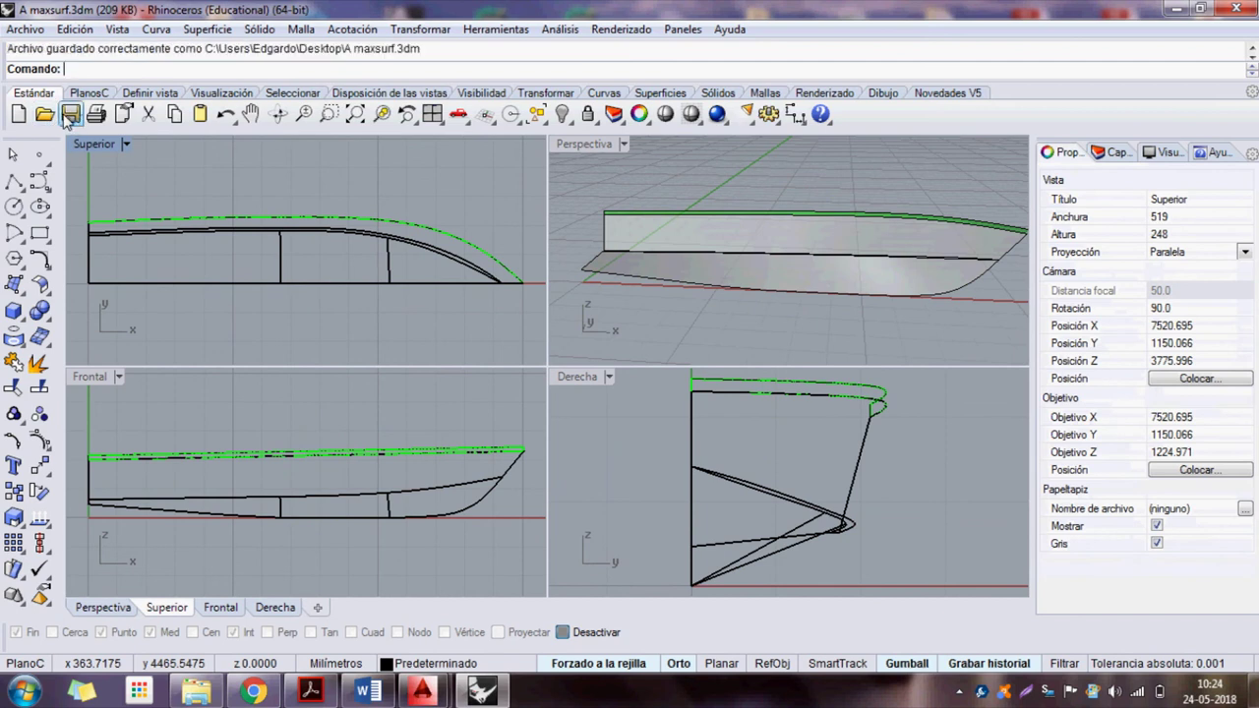
click(1183, 9)
mouse_move(422, 691)
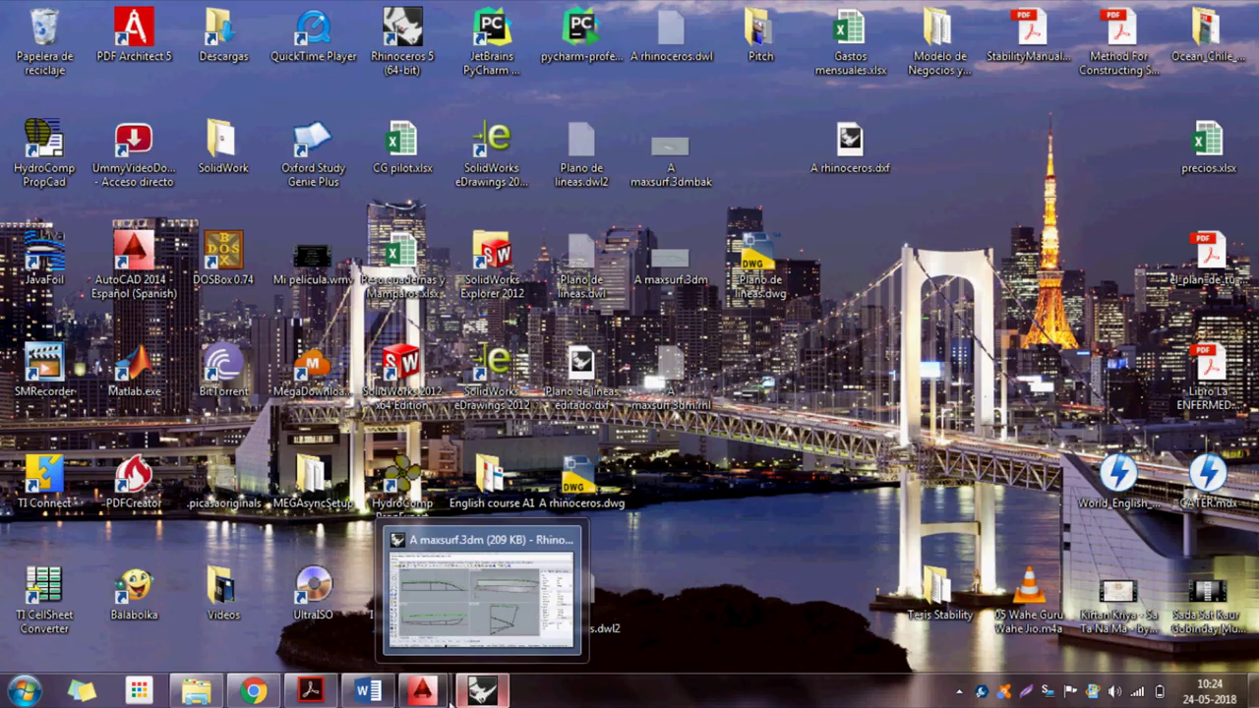
click(22, 691)
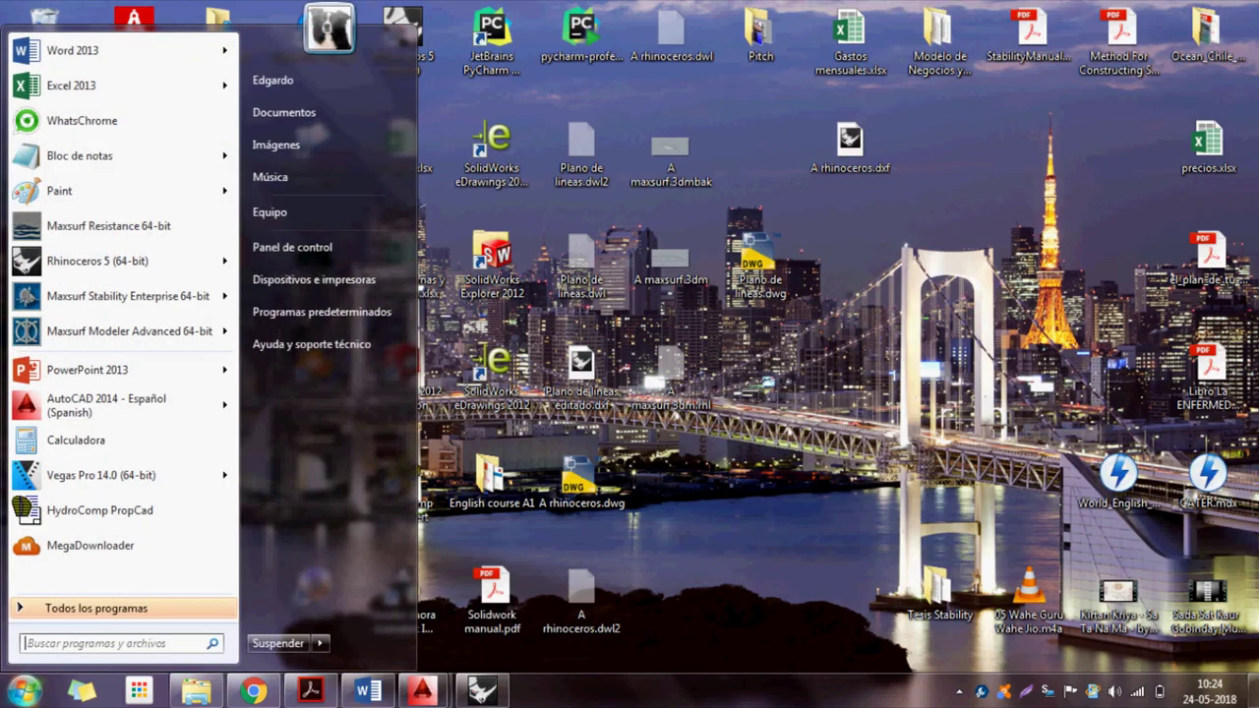
click(113, 331)
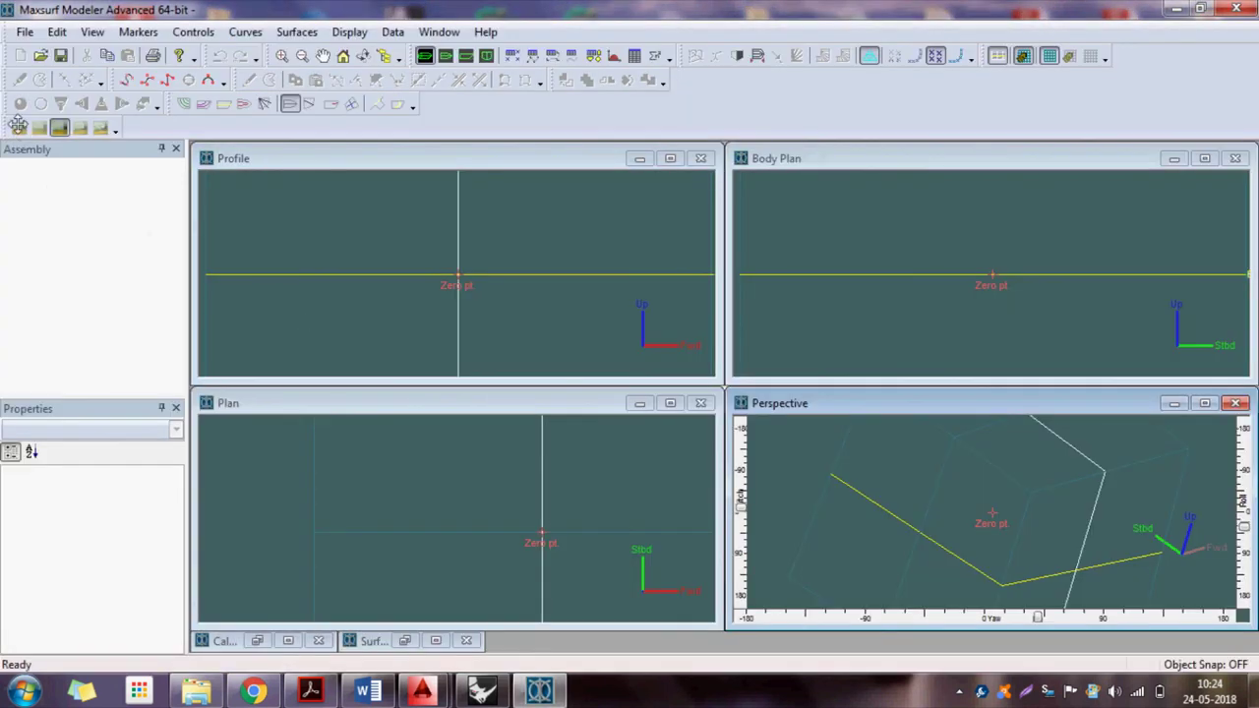
- Dismiss the open-file prompt and import A maxsurf.3dm as a Rhino .3dm file, replicating its trimming regions
click(40, 56)
key(Escape)
click(24, 31)
mouse_move(54, 185)
click(284, 203)
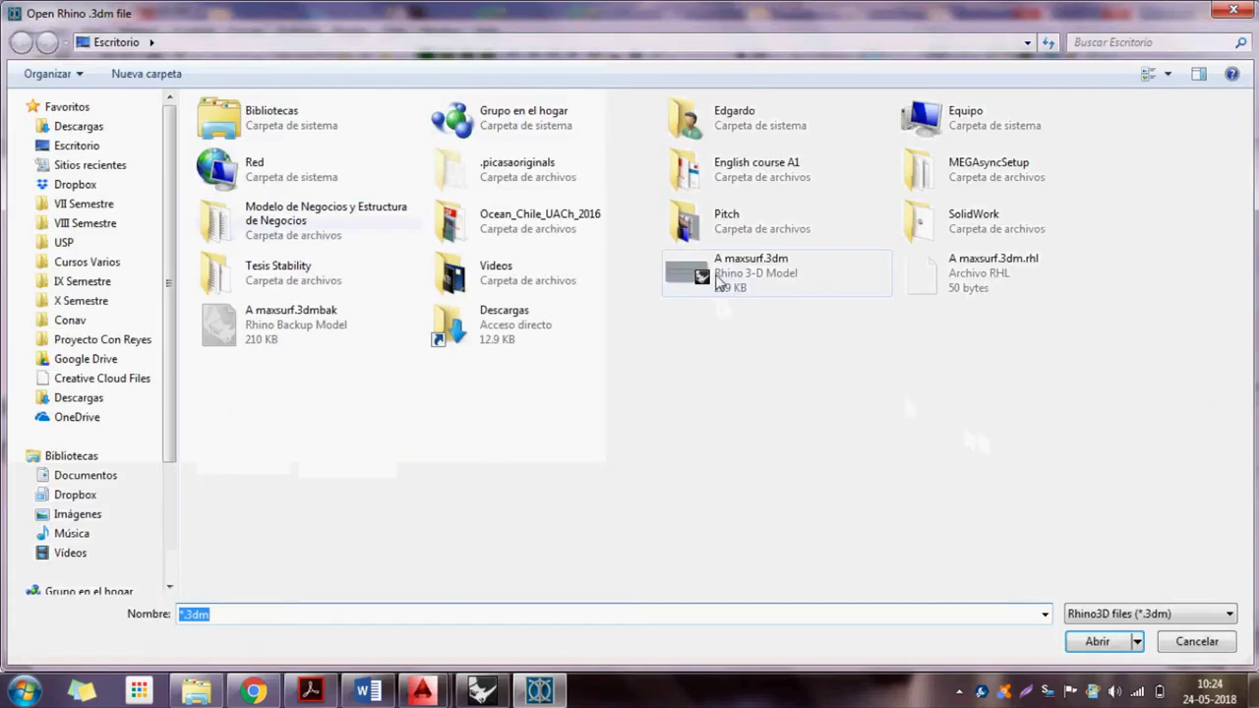
click(719, 281)
click(1097, 642)
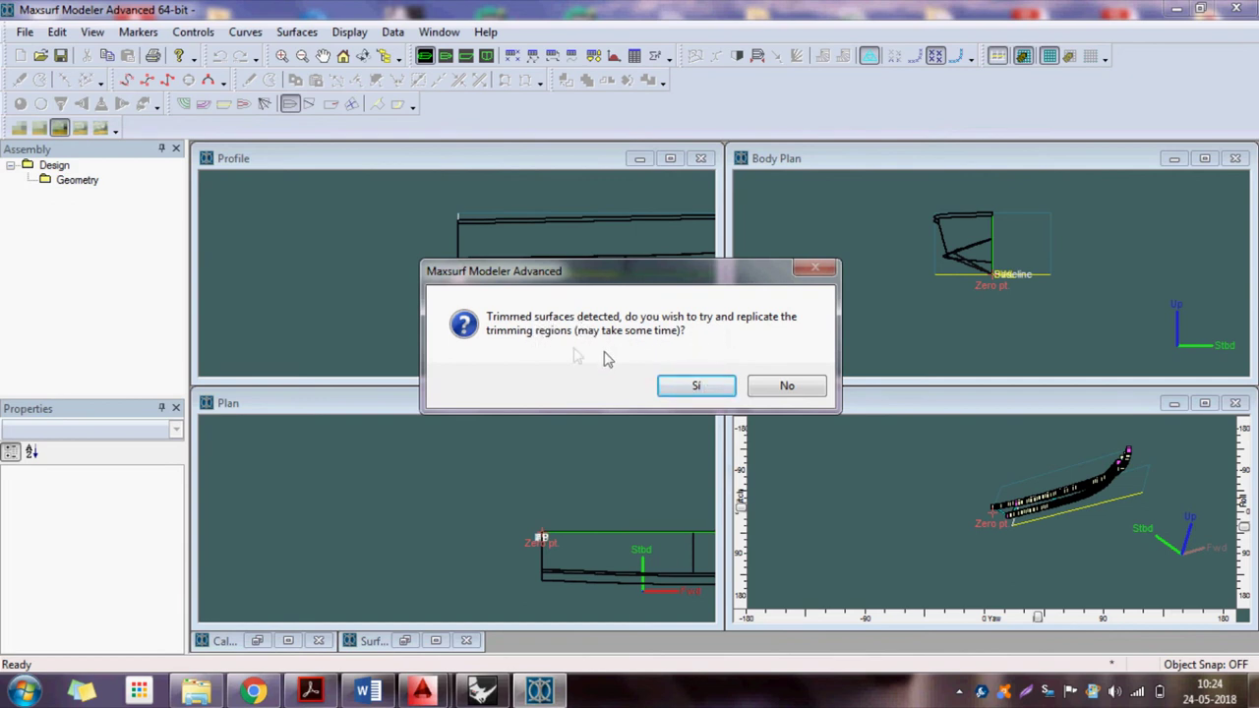
click(696, 386)
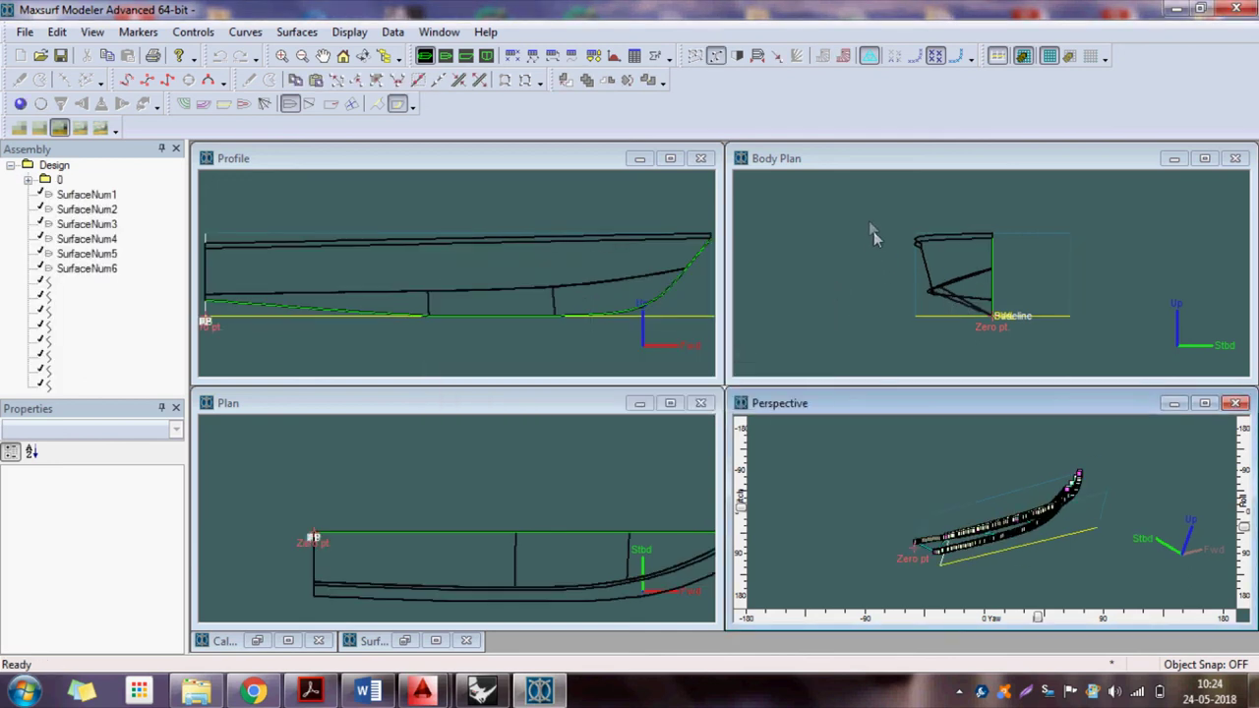
- Select the hull's control points and lock all six surfaces in the Surfaces table
drag(873, 231, 973, 300)
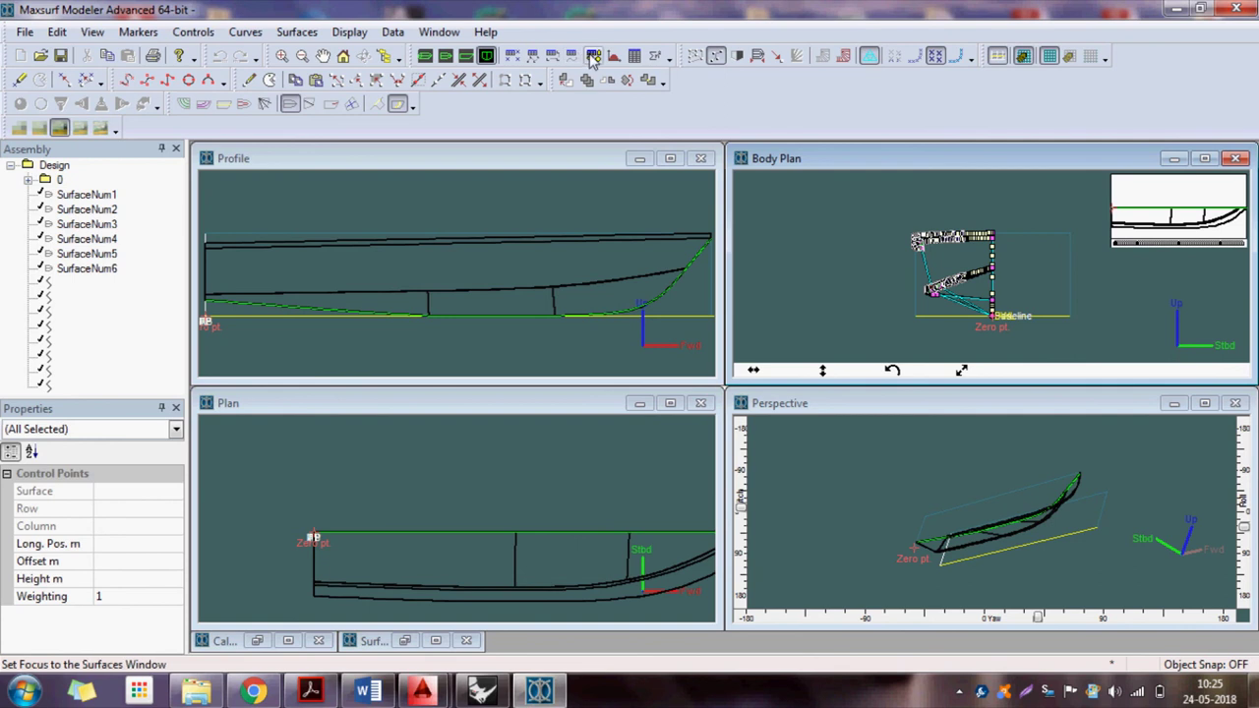
click(592, 55)
click(1203, 549)
click(869, 175)
click(869, 190)
click(870, 205)
click(869, 220)
click(870, 234)
click(869, 249)
- Make surfaces 1–6 symmetric and close the Surfaces table
click(927, 248)
click(927, 234)
click(927, 220)
click(927, 205)
click(928, 190)
click(927, 175)
click(1250, 34)
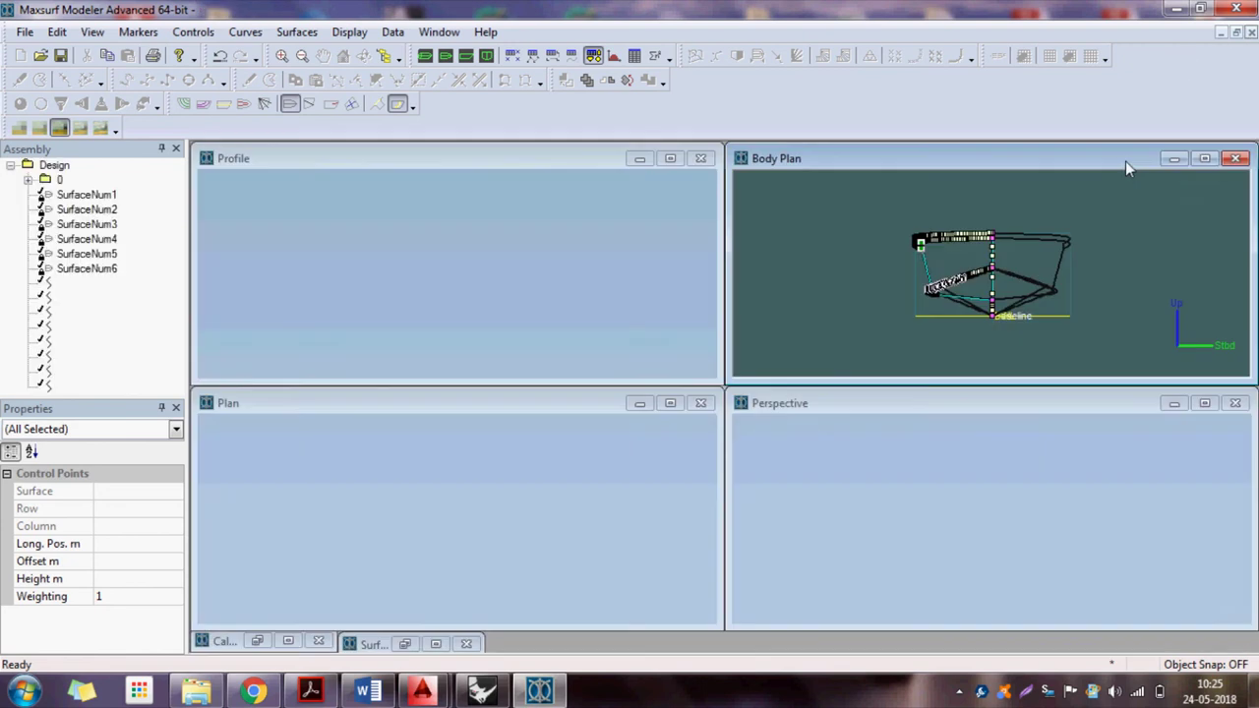
- Show the hull as a shaded render in a maximized Perspective view
click(830, 476)
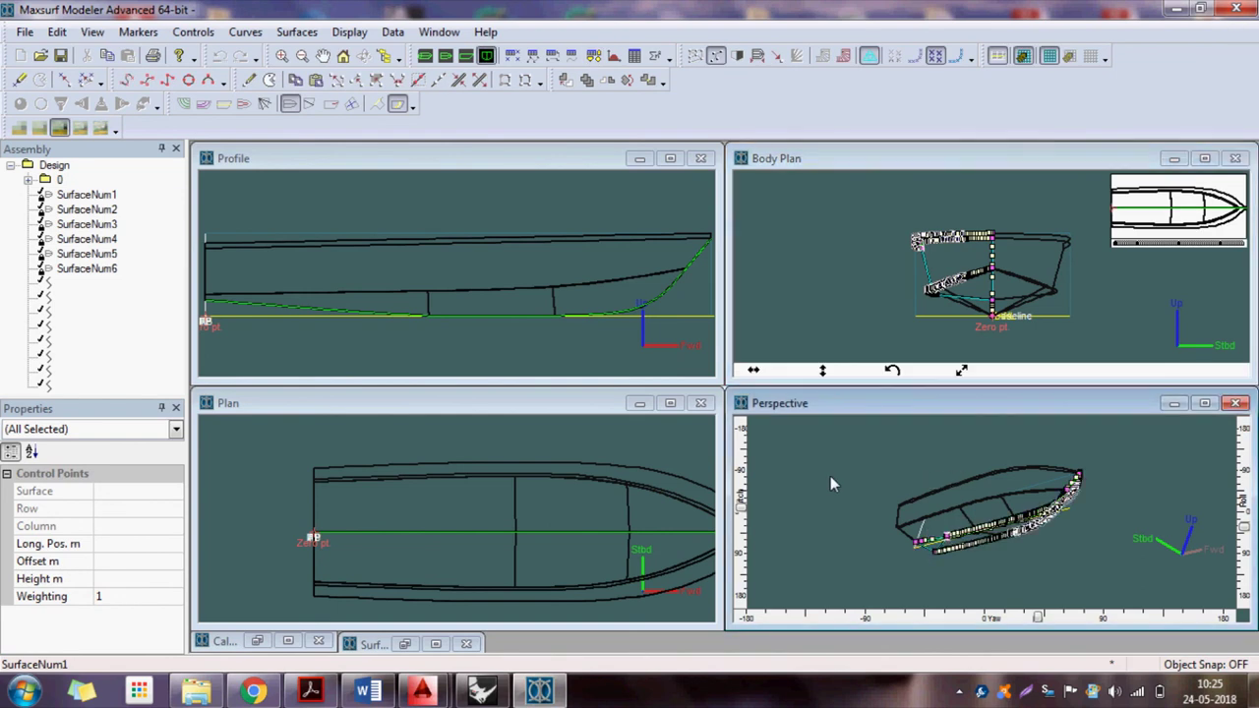
click(20, 103)
click(1203, 404)
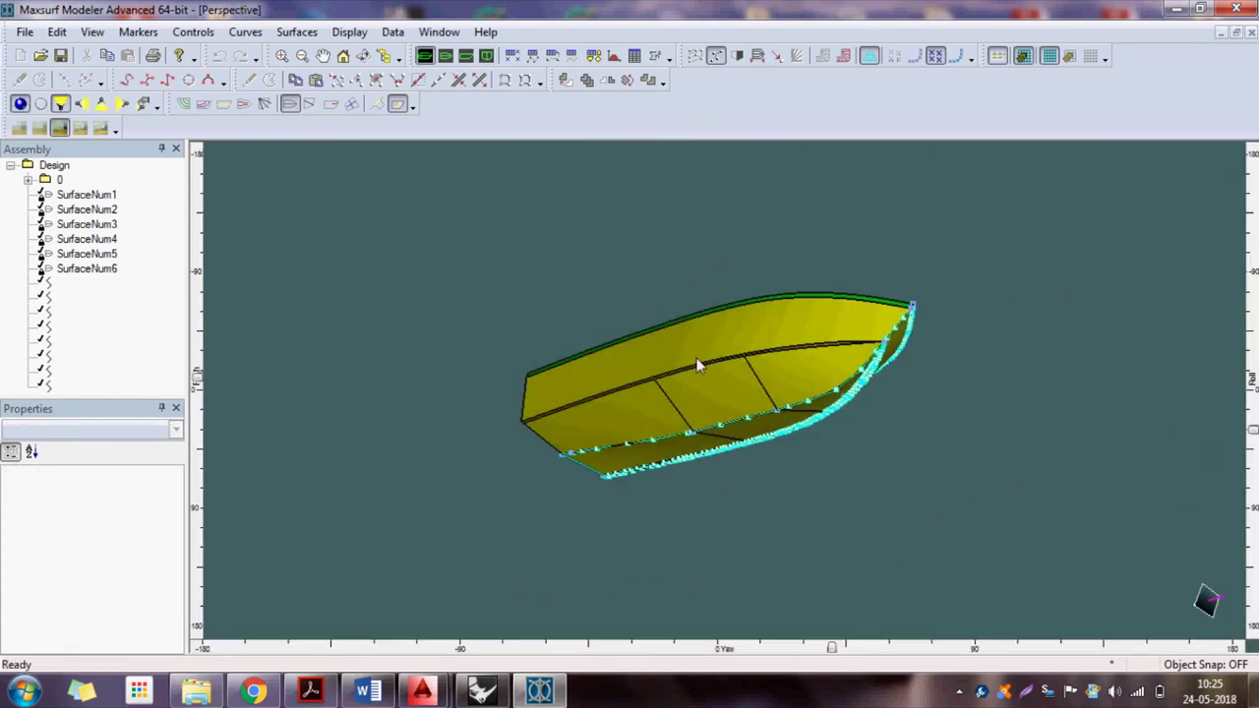
- Hide the control-point net and roll the yellow hull while zooming in
click(714, 57)
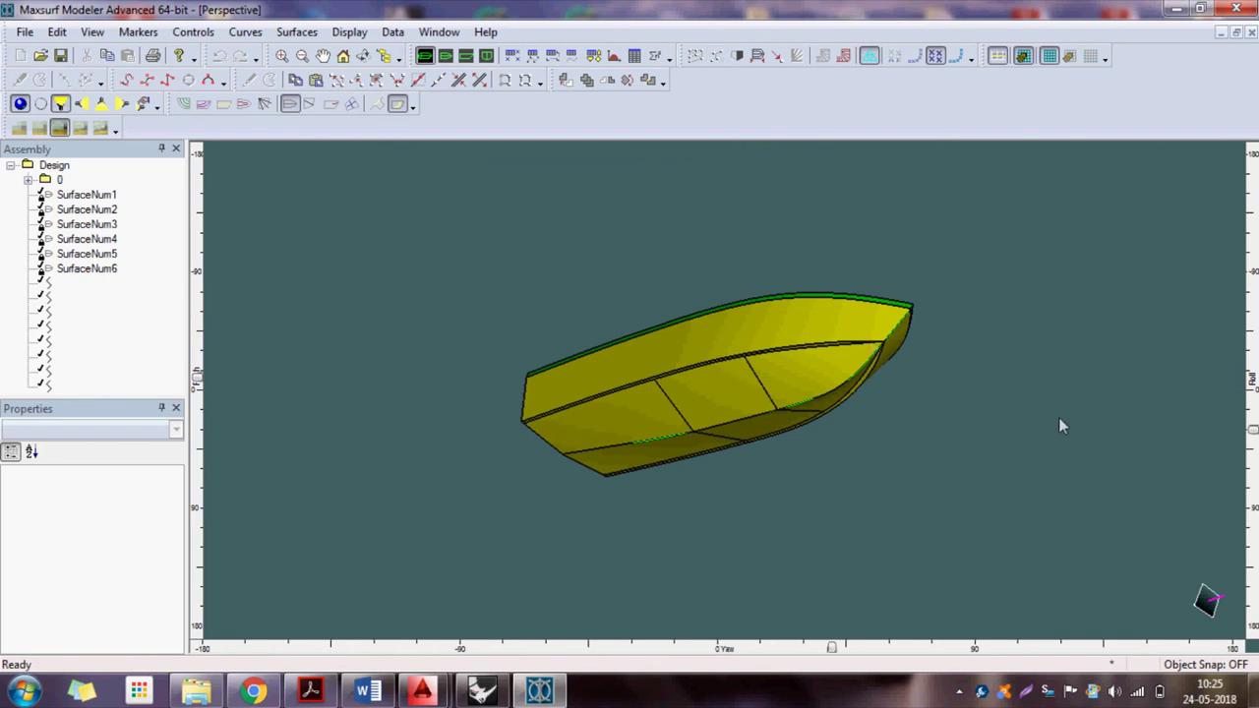
mouse_move(1253, 432)
mouse_down()
mouse_move(1251, 275)
mouse_move(1251, 467)
mouse_up()
scroll(790, 416, up, 3)
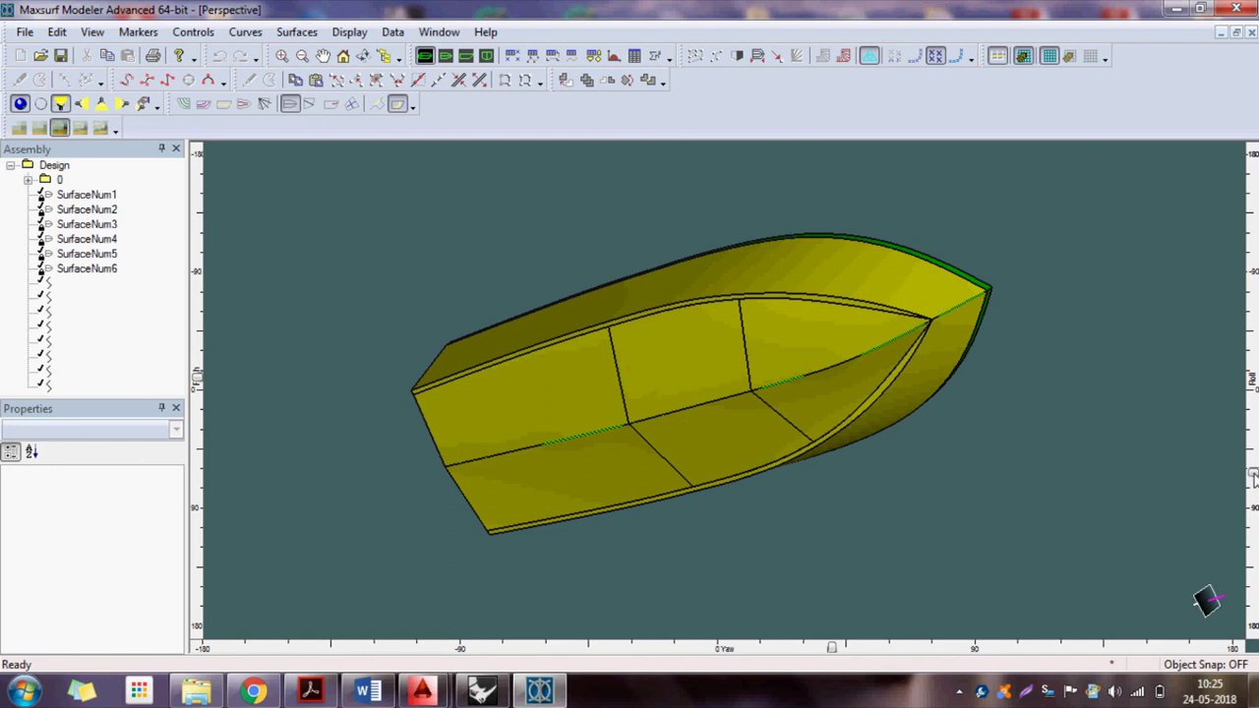
- Roll and zoom the hull through several orientations, sheer facing up, to inspect it
drag(1252, 479, 1251, 388)
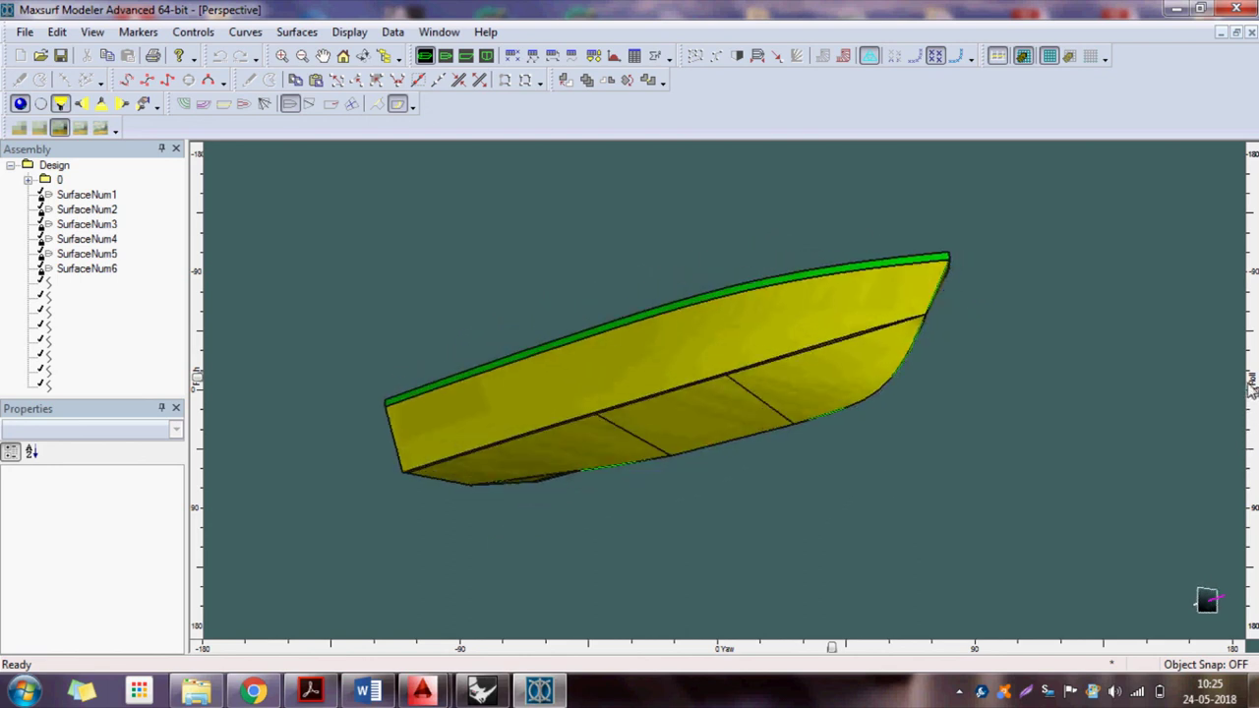
drag(1251, 389, 1192, 442)
scroll(718, 398, up, 2)
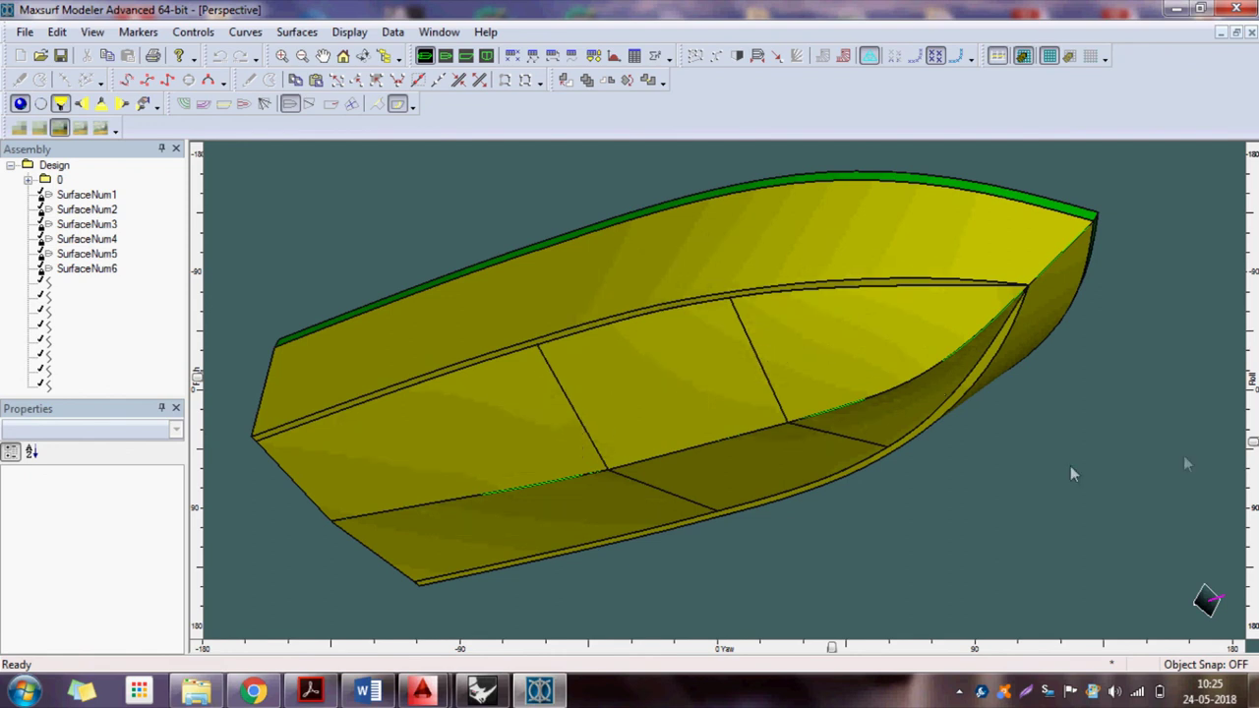
drag(1254, 470, 1253, 450)
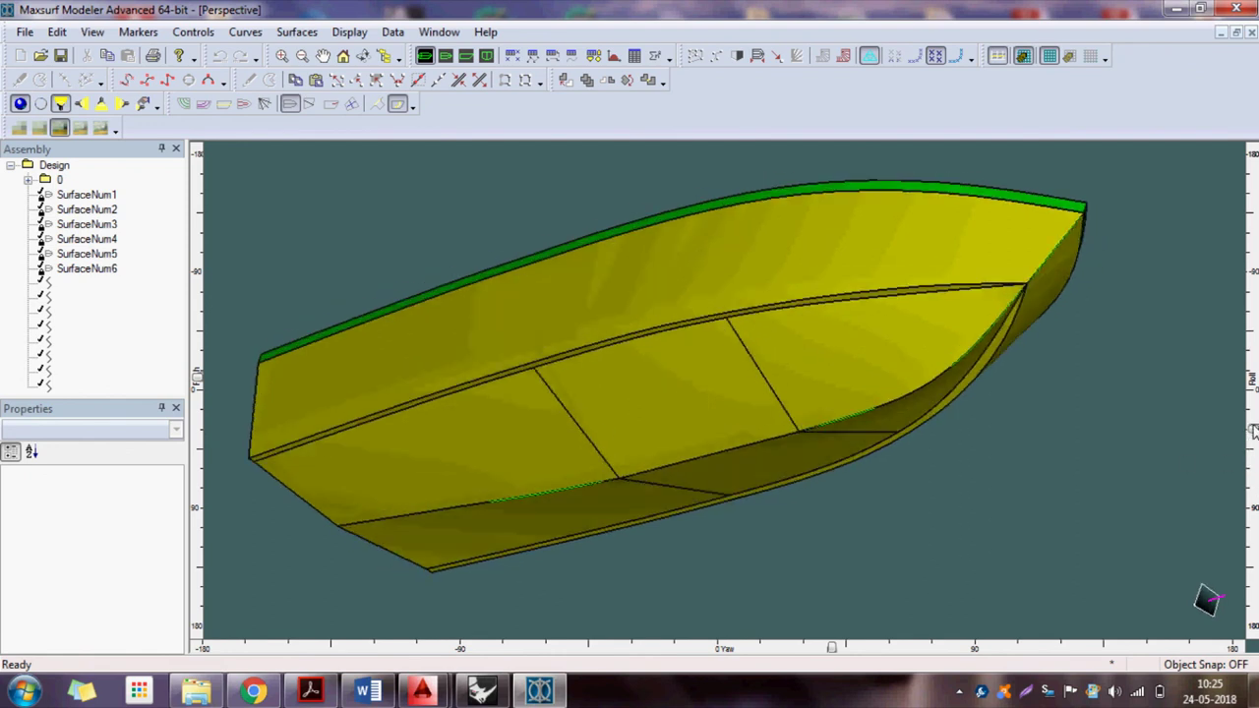
mouse_move(1254, 451)
mouse_down()
mouse_move(1253, 462)
mouse_move(1253, 385)
mouse_up()
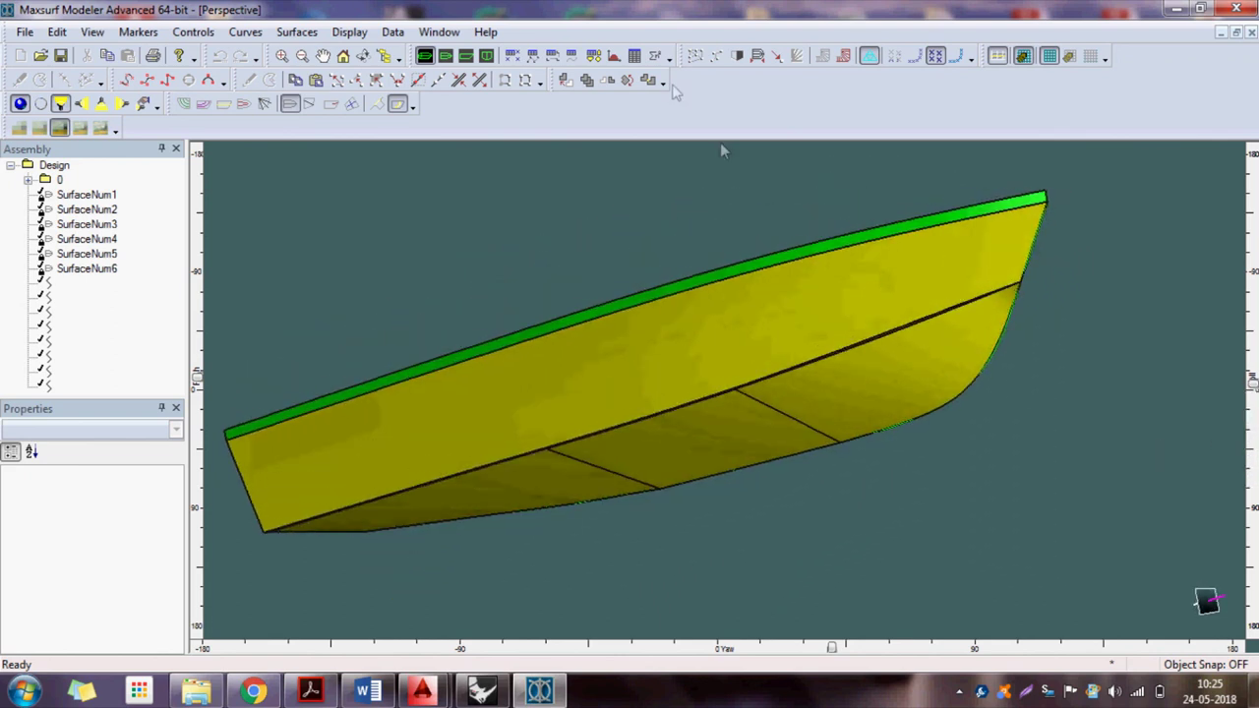
click(349, 31)
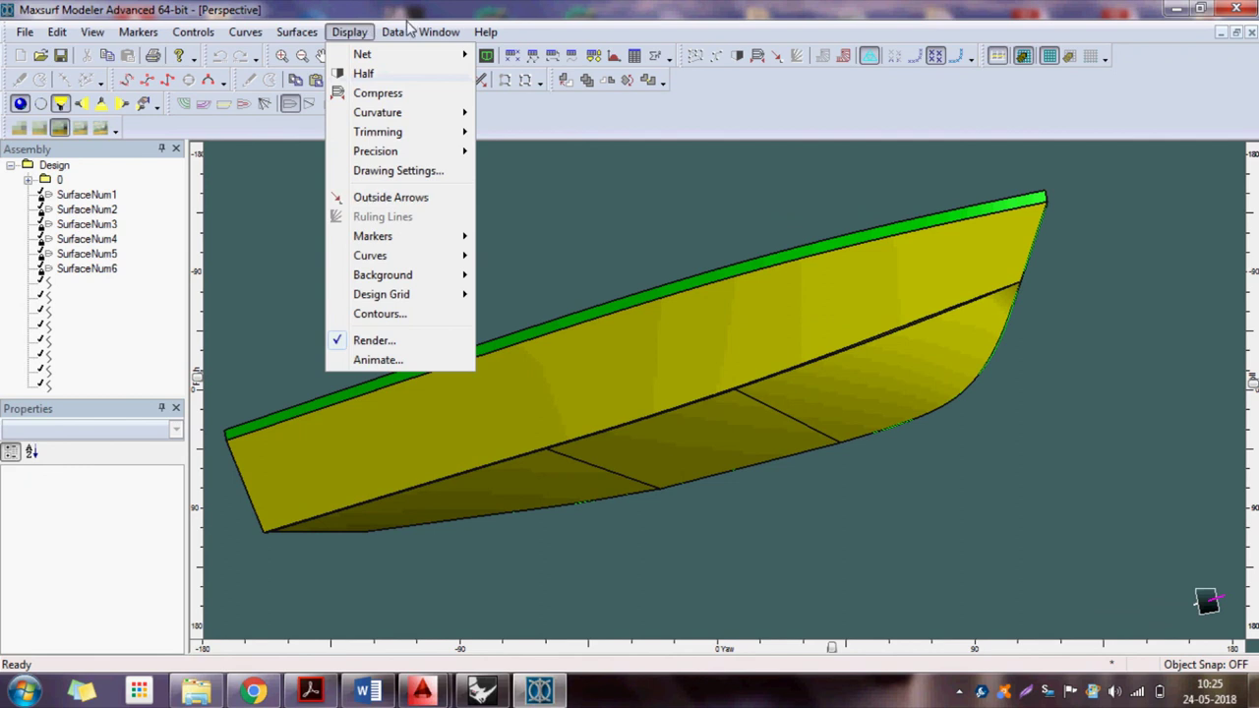
- Measure from the aft perpendicular, set DWL to 1.5 m and forward perpendicular at DWL (14.373 m)
click(483, 154)
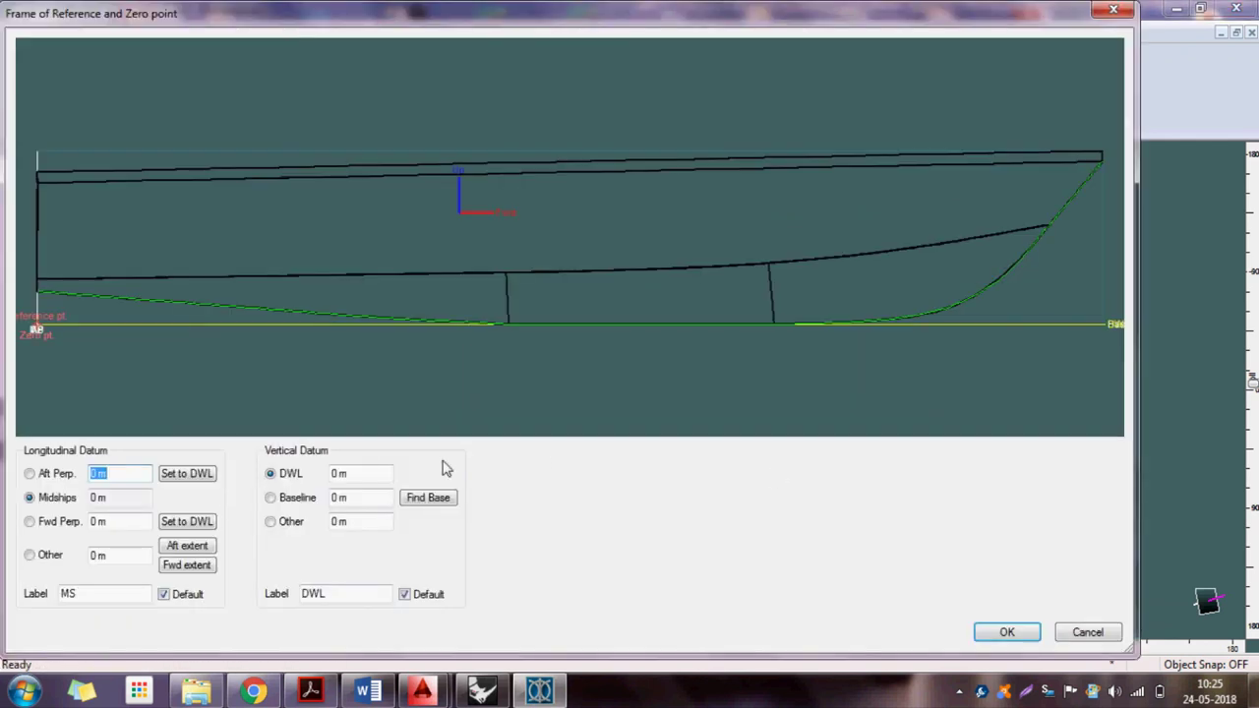
click(59, 473)
click(298, 499)
click(290, 477)
drag(347, 479, 332, 479)
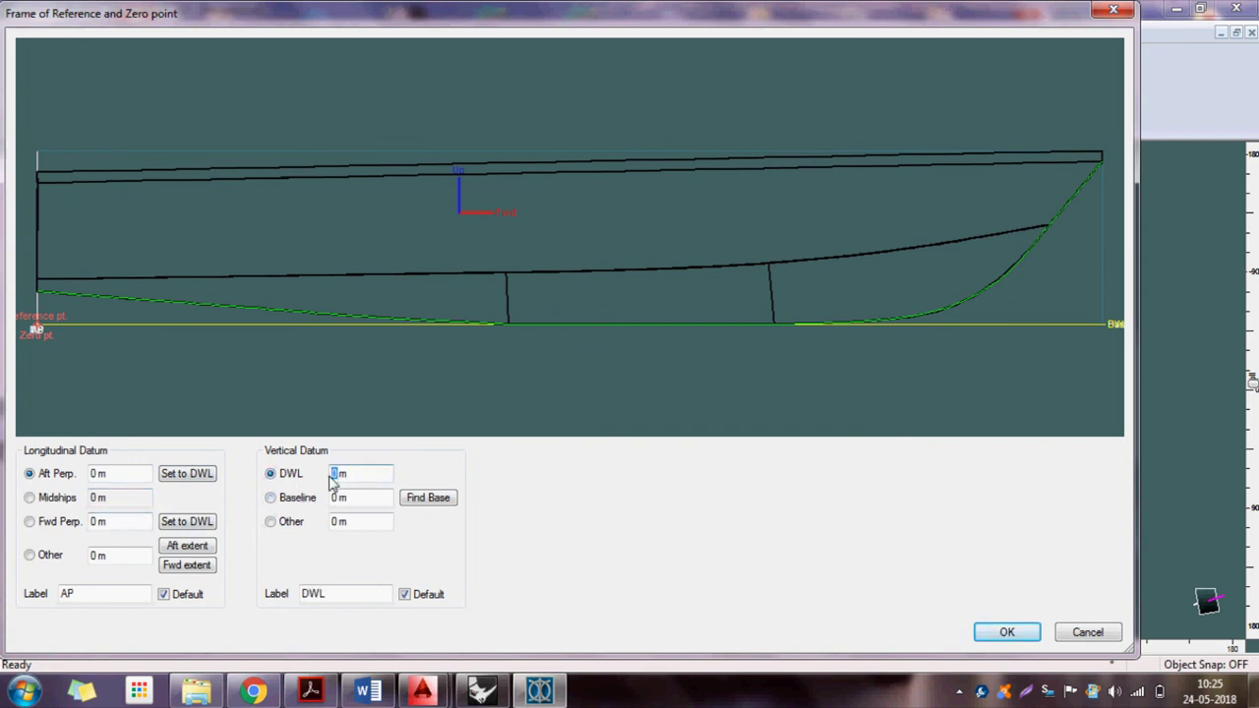
text(1.5)
click(187, 521)
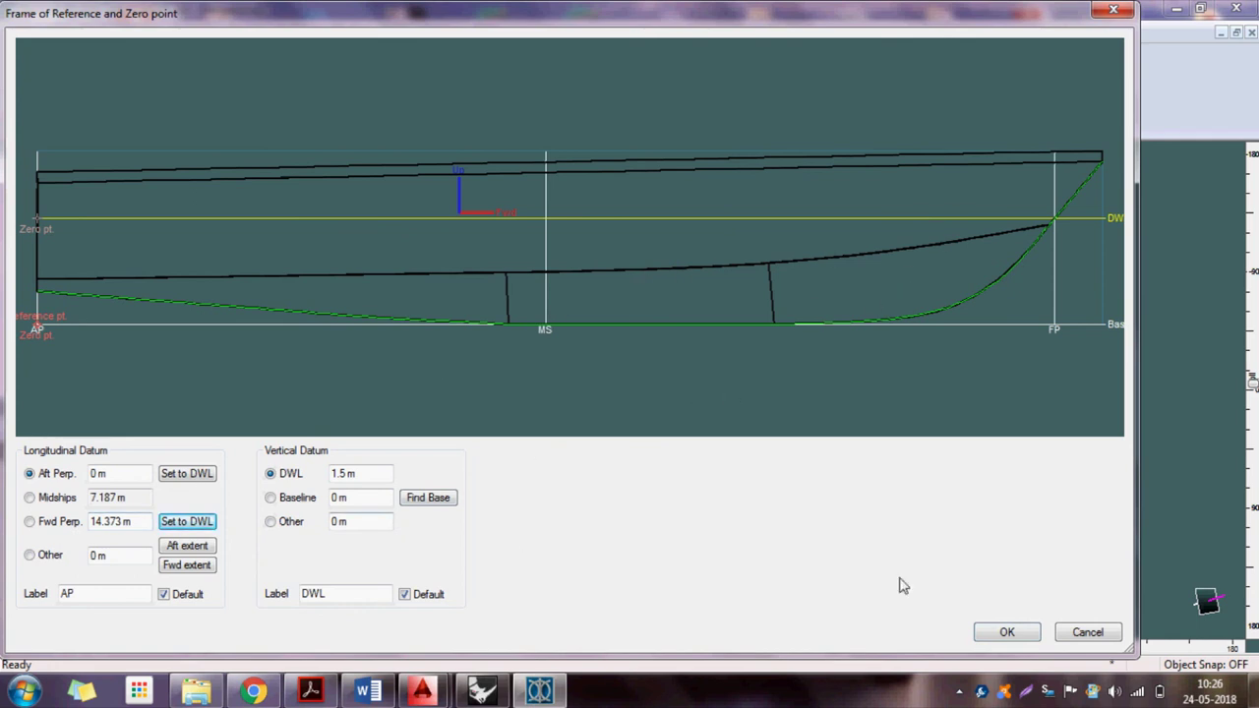
click(1001, 635)
click(300, 505)
click(982, 630)
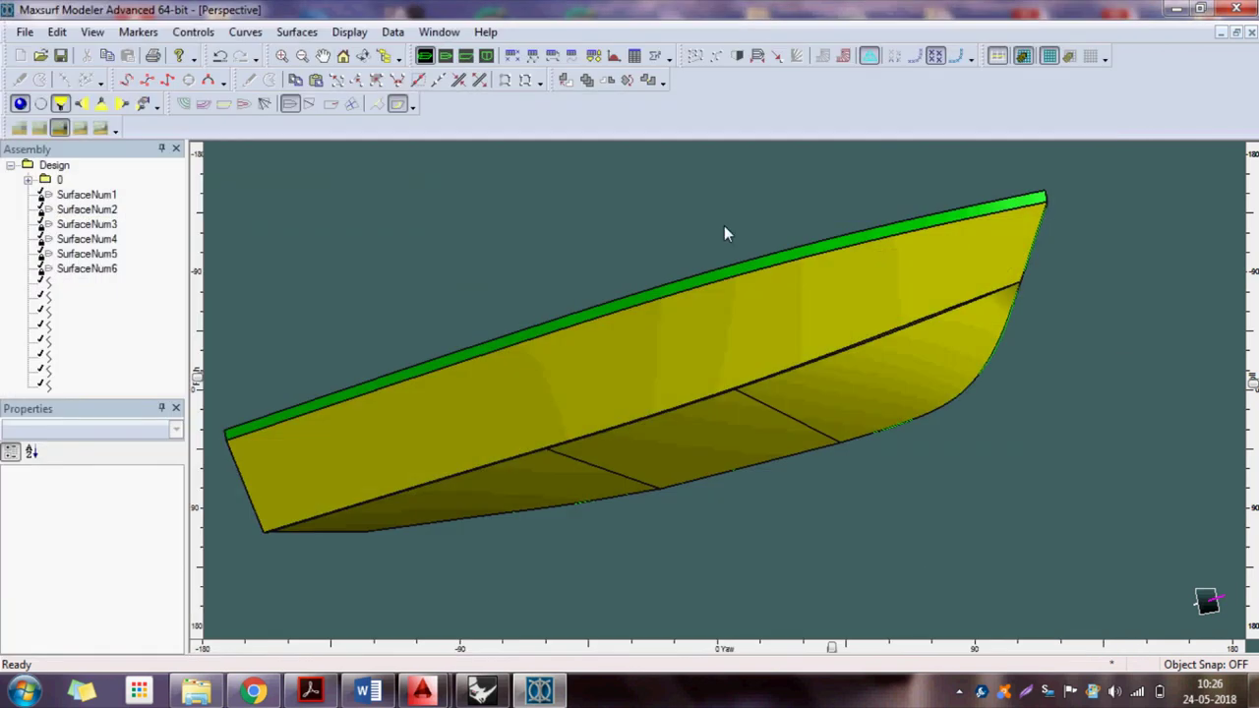
- Apply a parametric transformation for 14.372 m DWL length, with 1.5 m immersed depth included
click(393, 32)
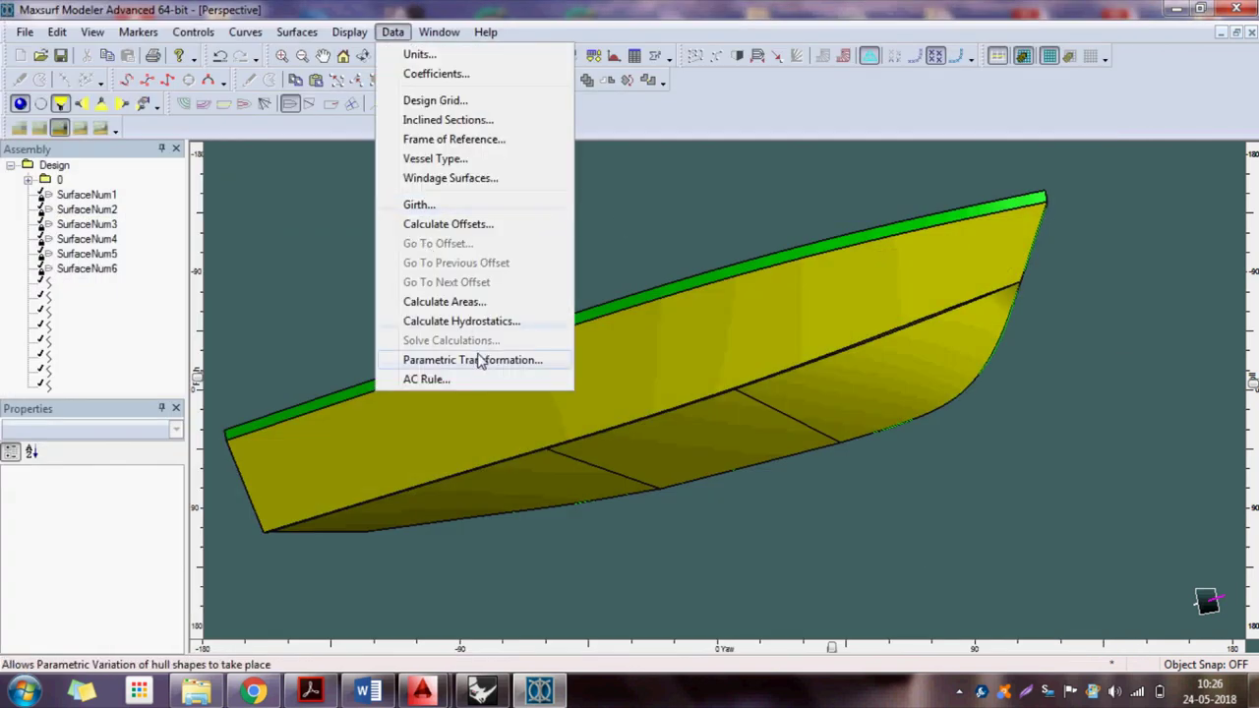
click(478, 349)
drag(468, 513, 400, 524)
click(462, 520)
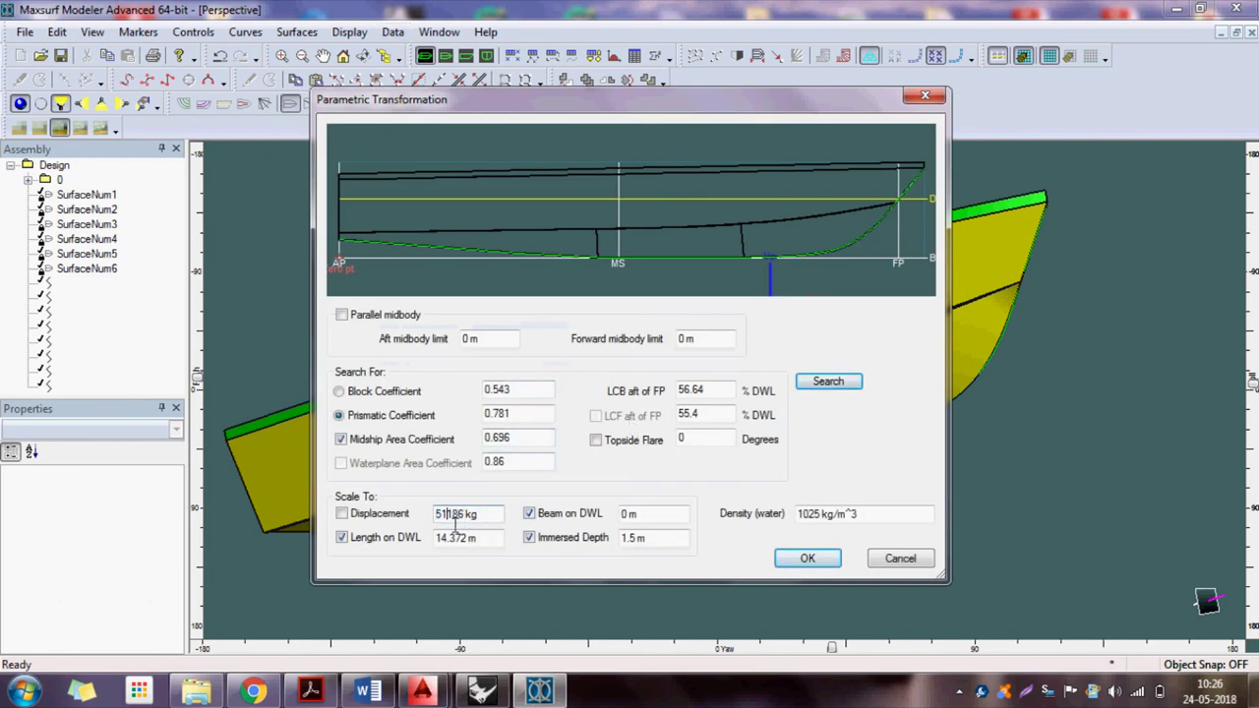
click(476, 521)
click(529, 537)
click(807, 557)
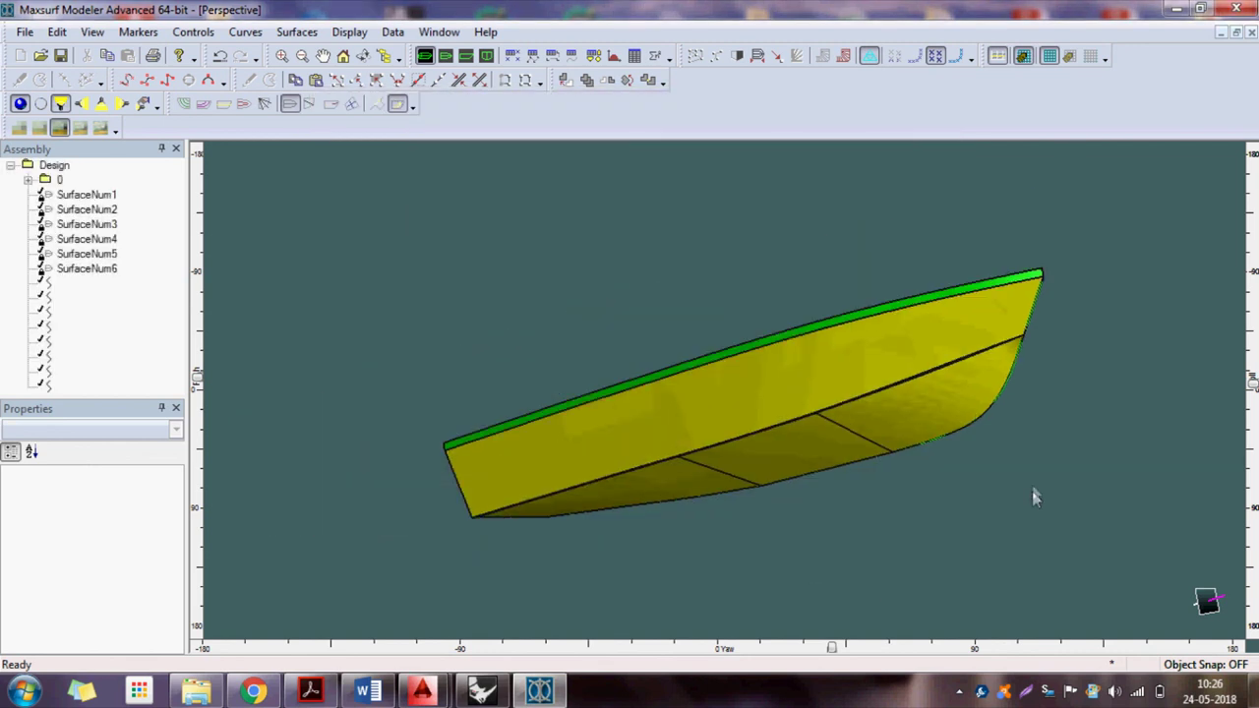
- Pitch the hull to show its interior, turn it bow-on, then close the design
mouse_move(1251, 384)
mouse_down()
mouse_move(1244, 315)
mouse_move(1252, 408)
mouse_up()
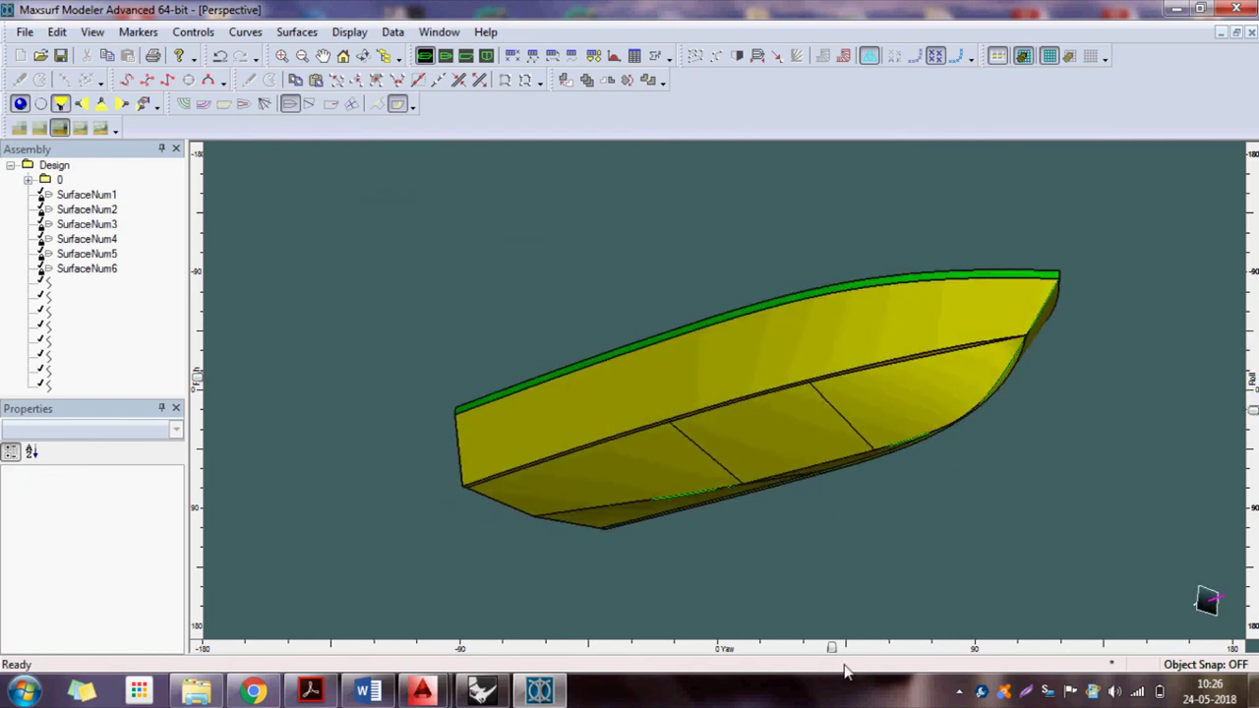
drag(833, 651, 745, 648)
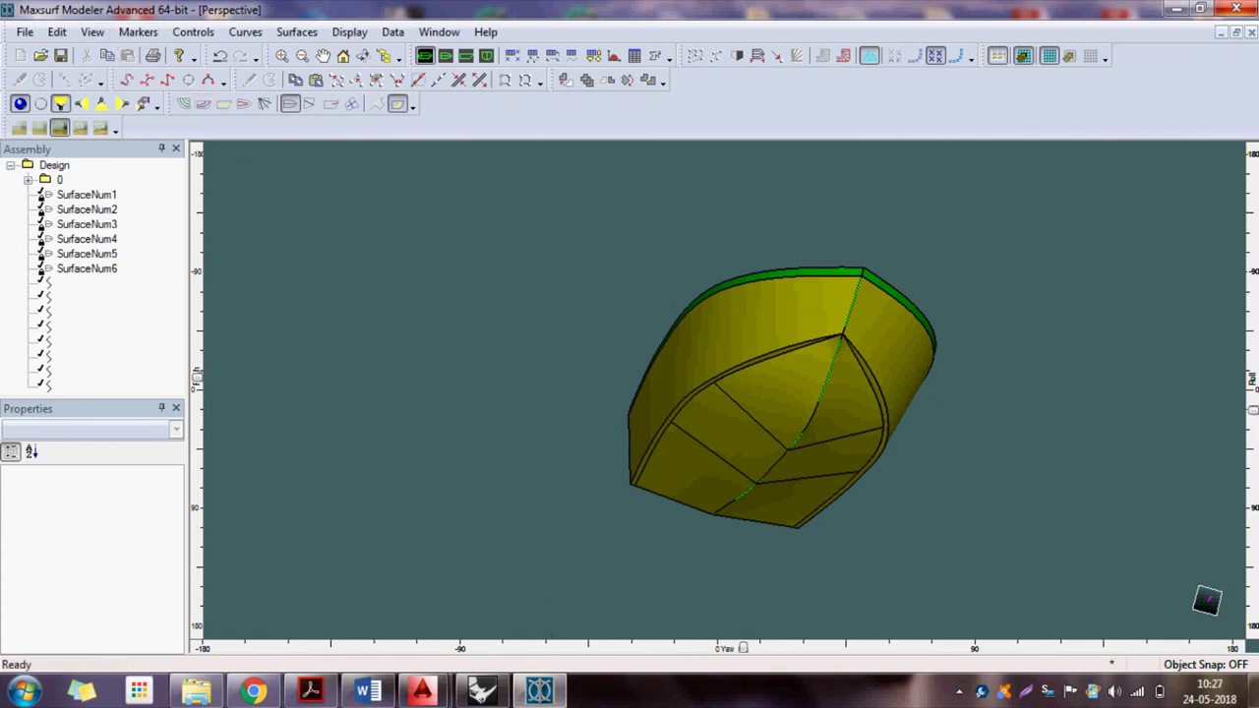
click(1236, 8)
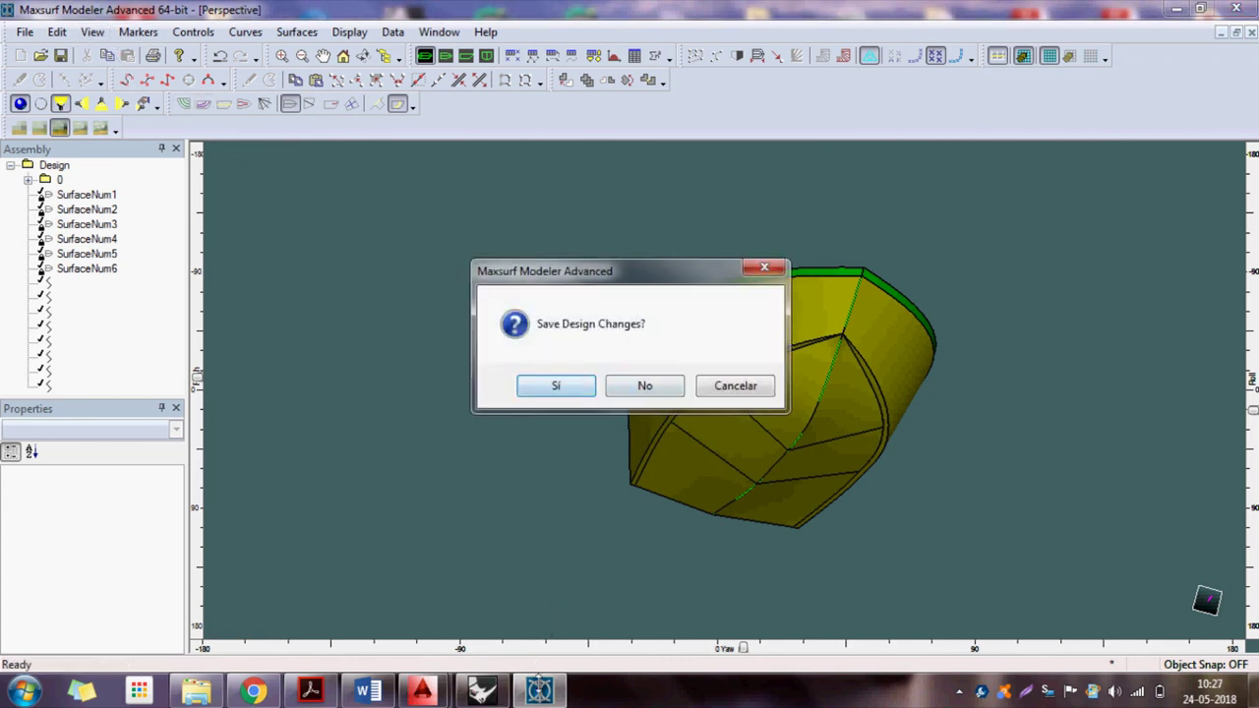